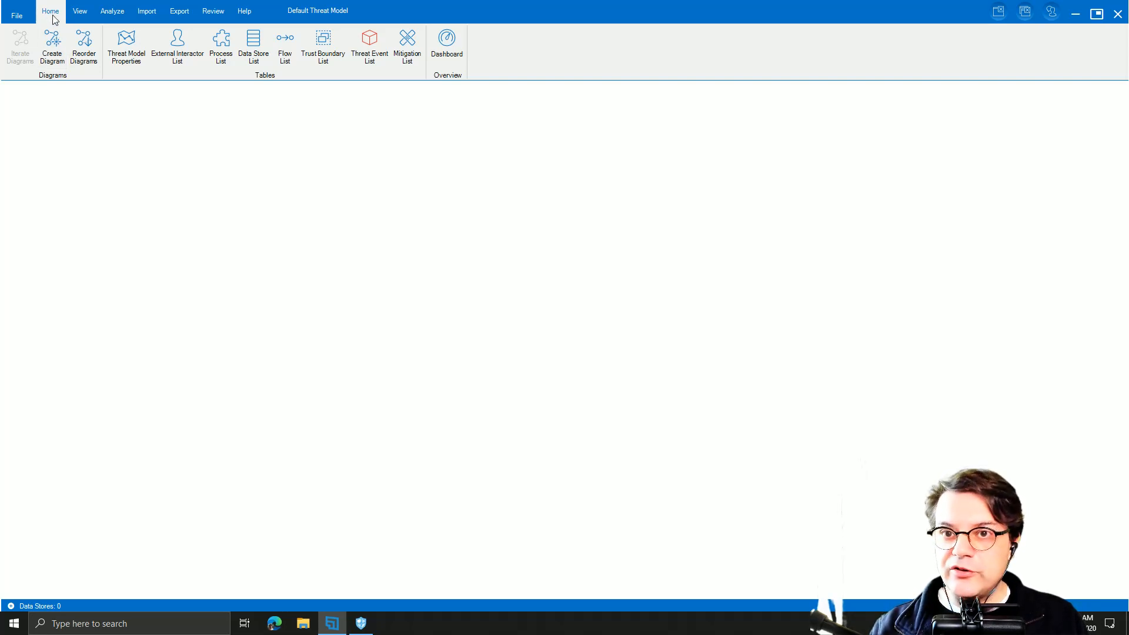
Create a new diagram and place two external interactors on it, one below the other.
click(56, 66)
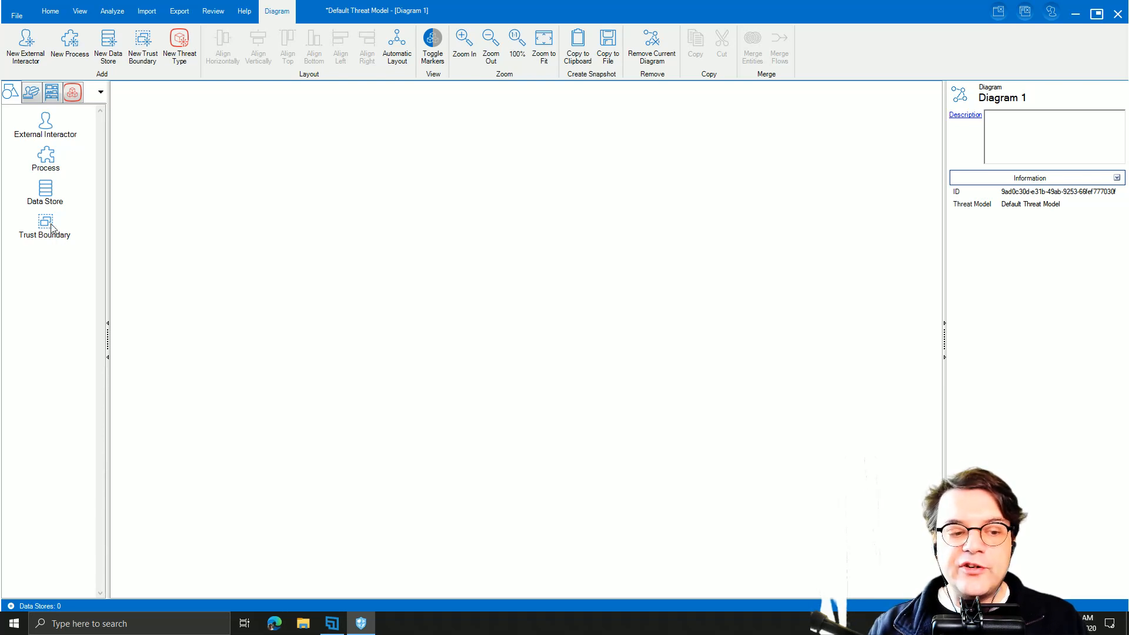
click(23, 45)
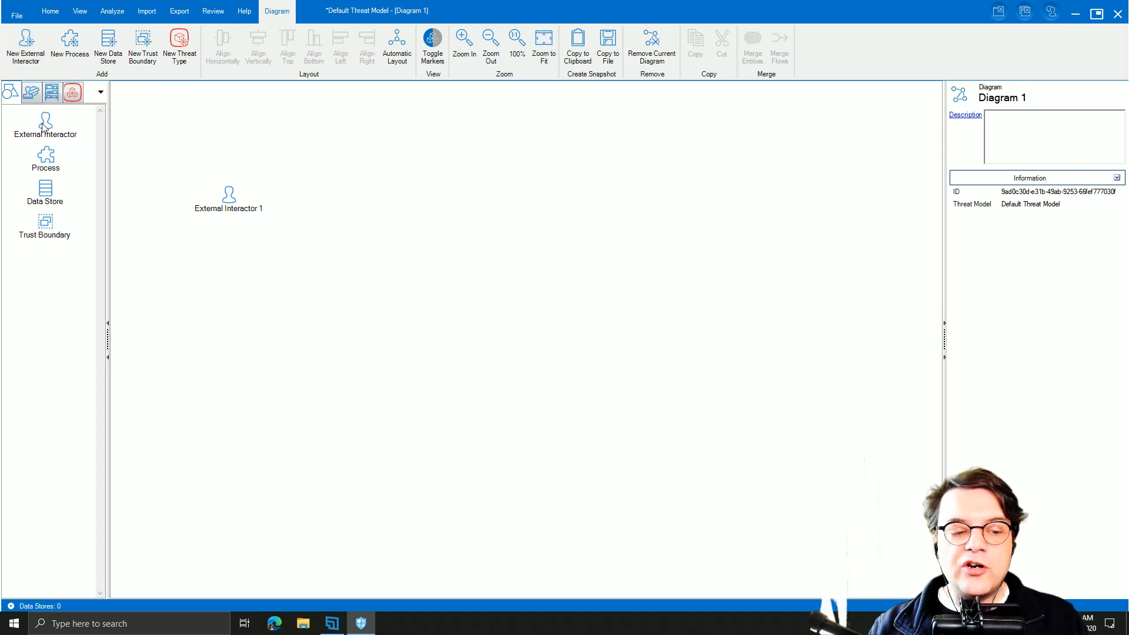
drag(44, 120, 235, 287)
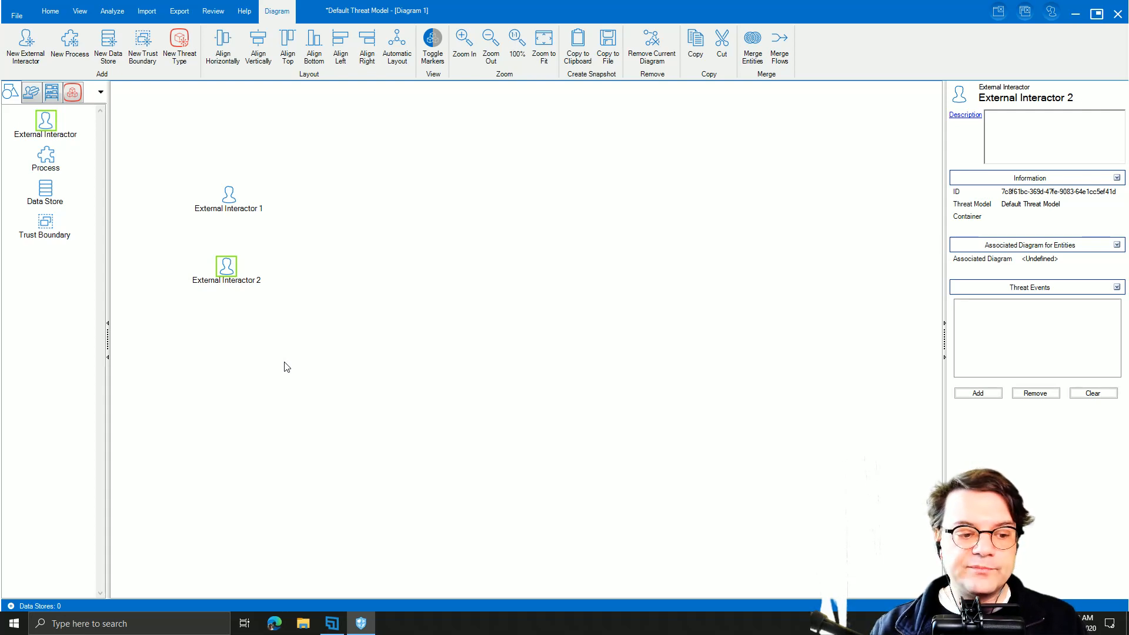
Check the item template palette for available External Interactor, Process and Data Store templates.
click(28, 91)
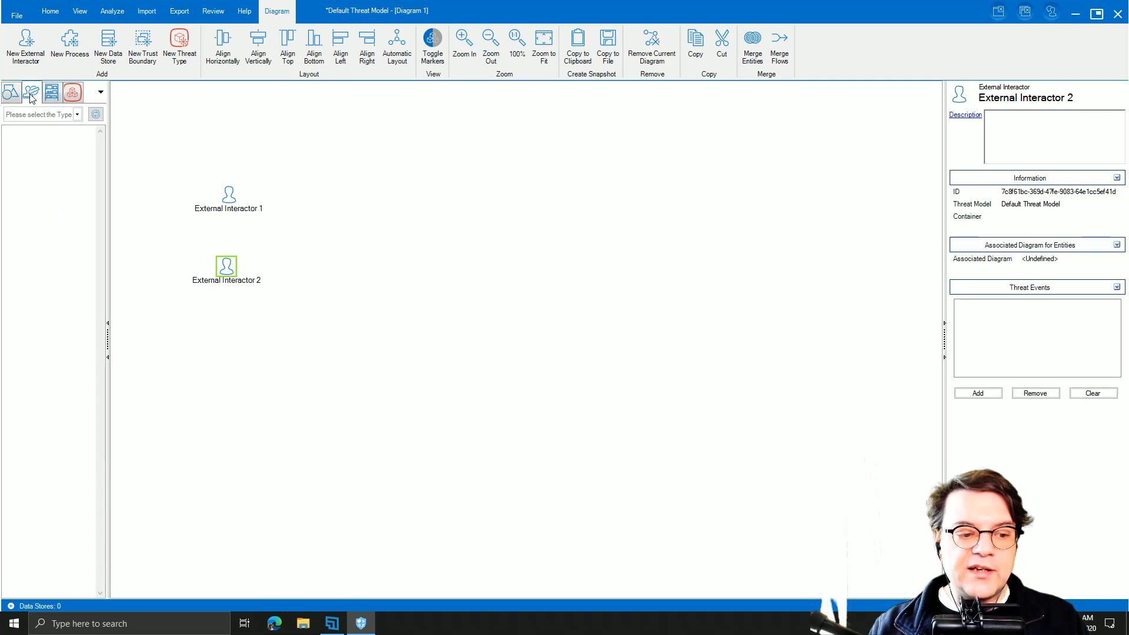
click(76, 115)
click(68, 123)
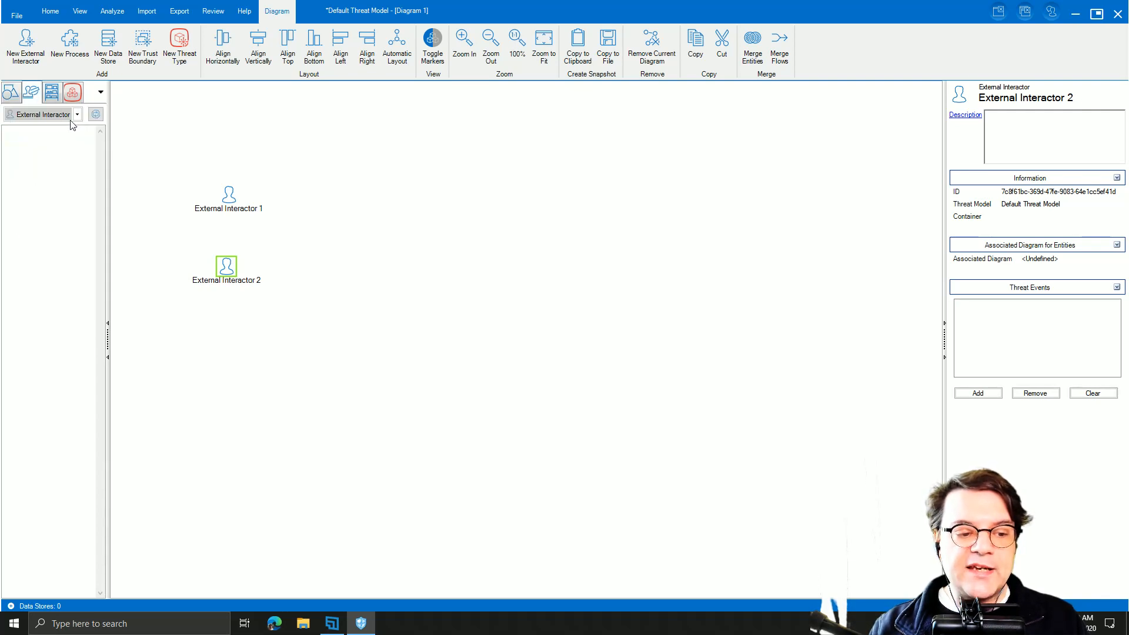
click(76, 114)
click(65, 136)
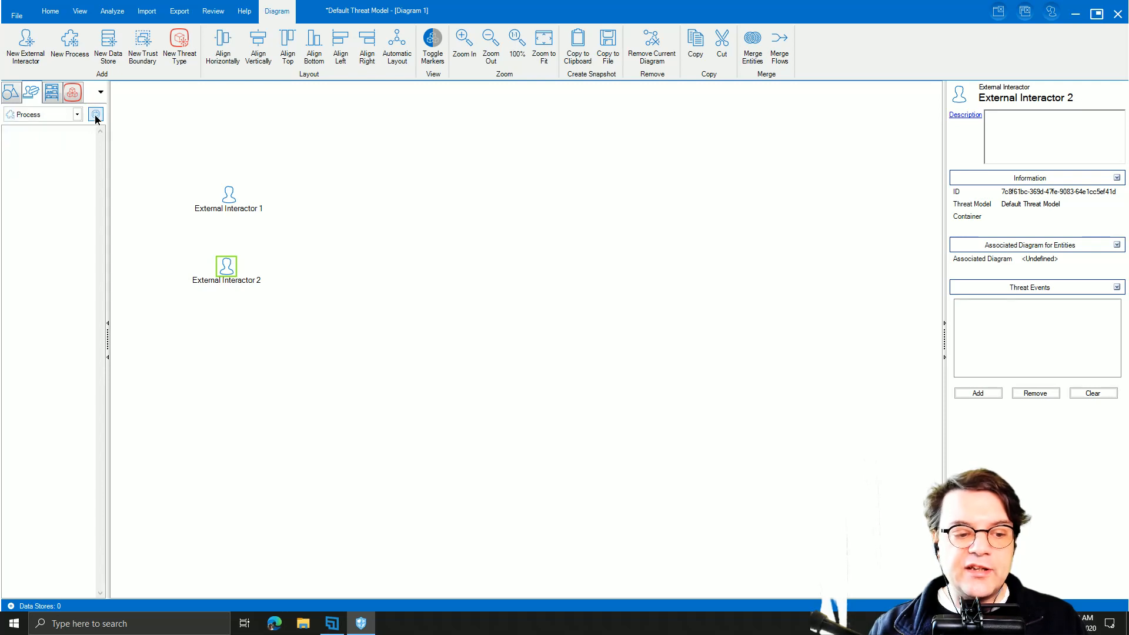
click(77, 114)
click(58, 156)
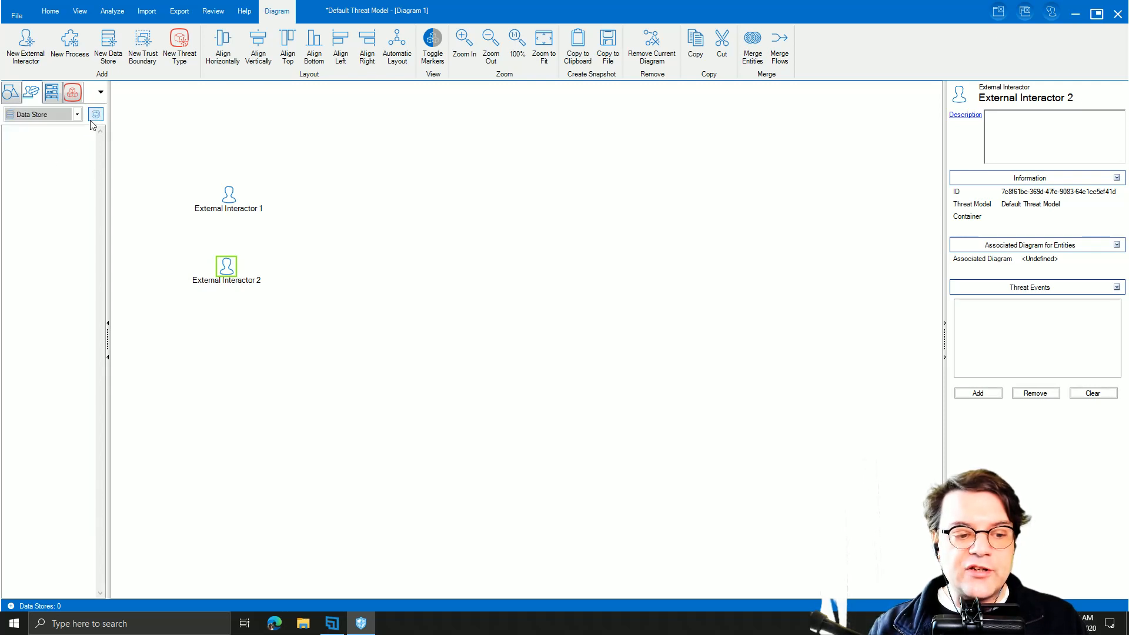
click(91, 120)
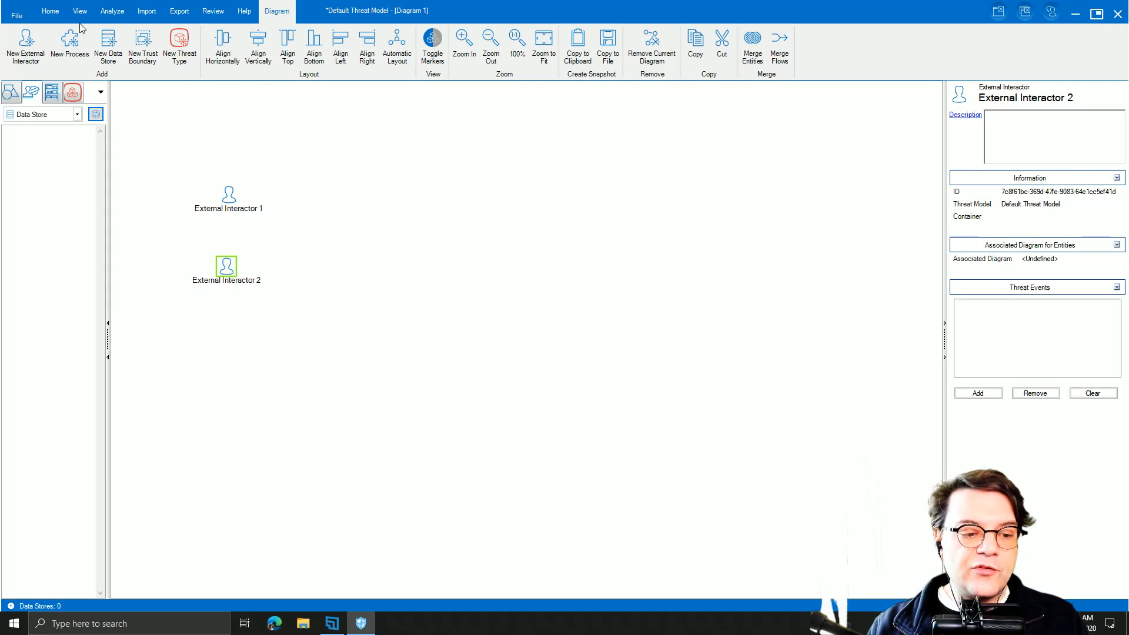
Start a template import and browse the Downloads folder for a template file.
click(147, 13)
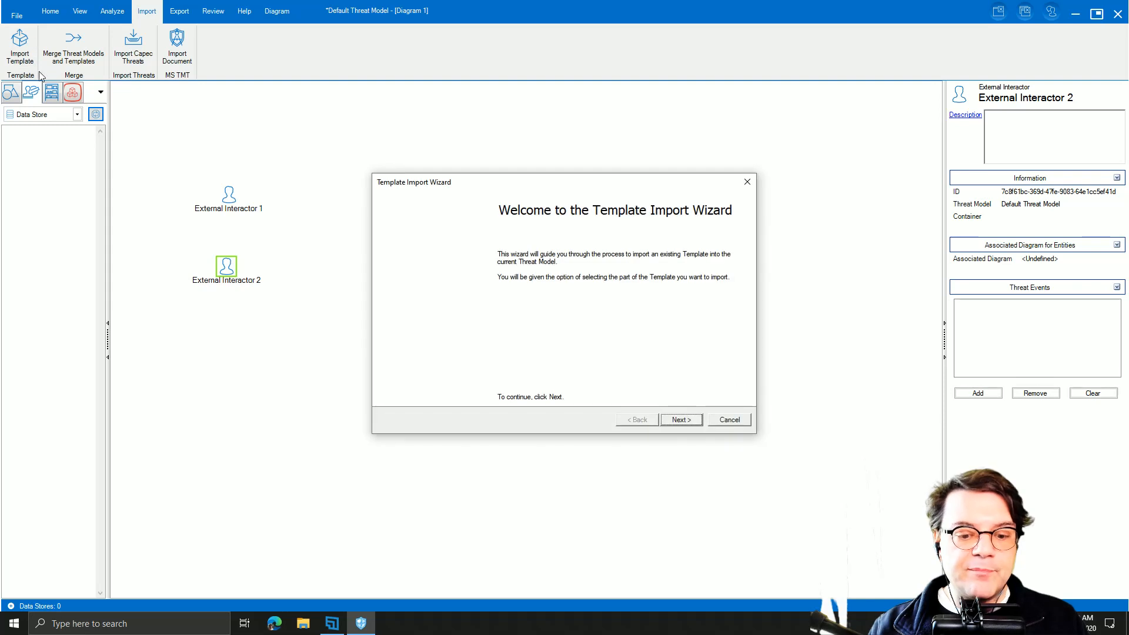
click(682, 419)
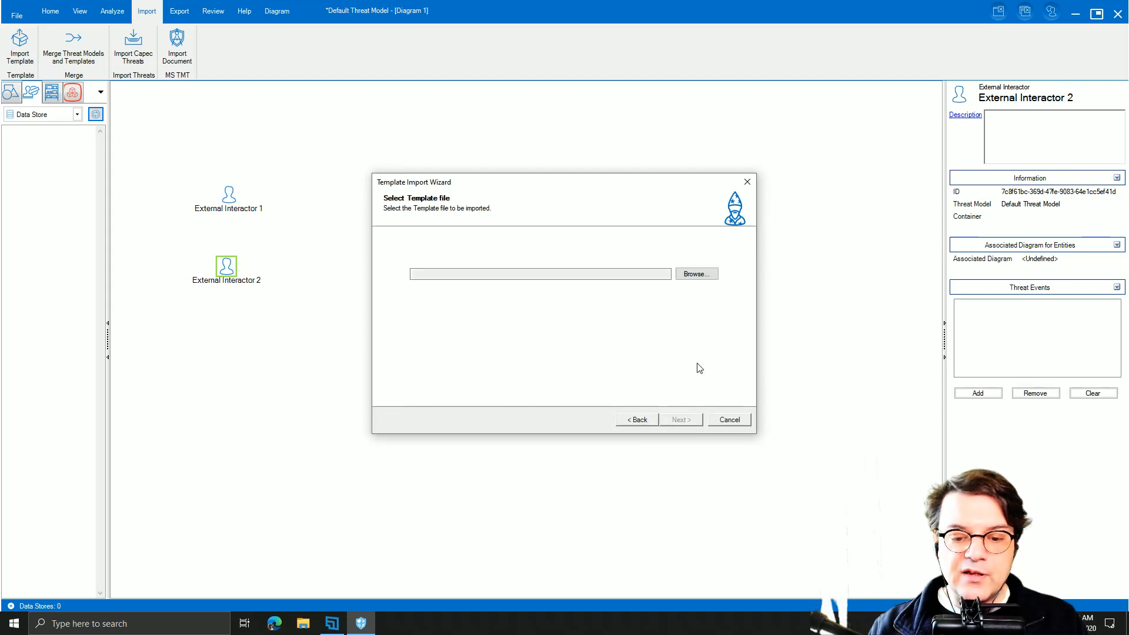
click(697, 274)
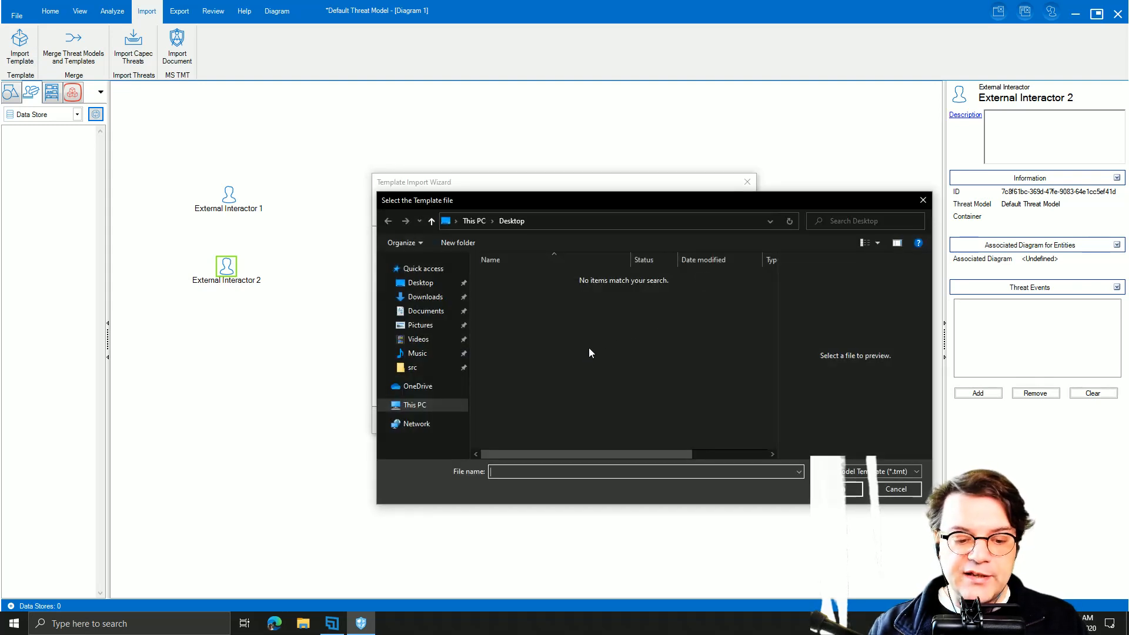
click(425, 297)
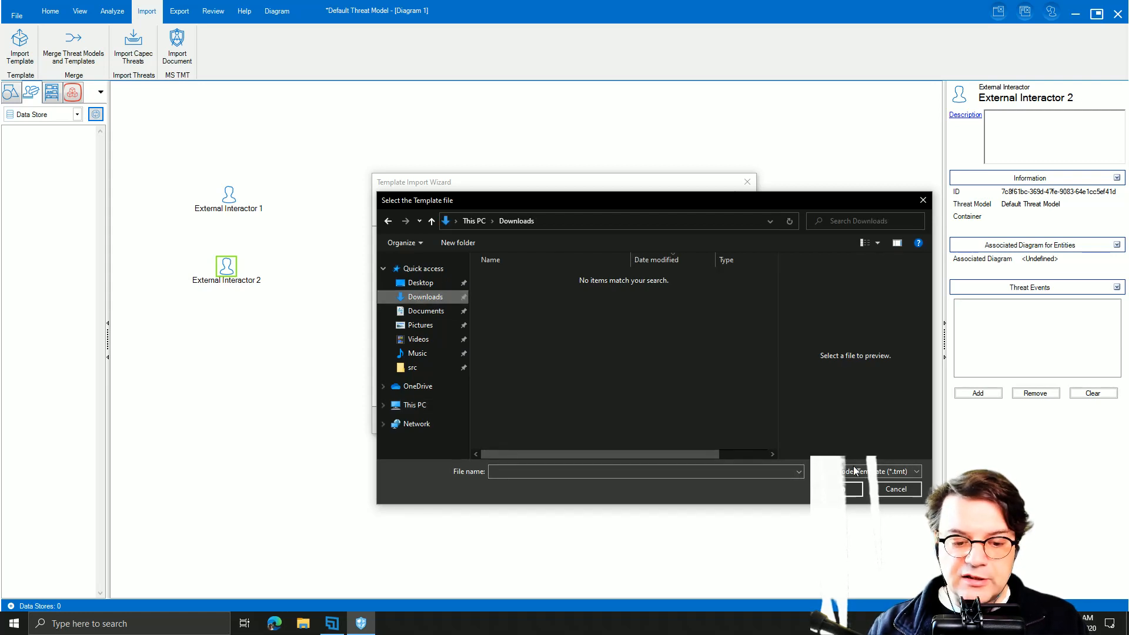
click(858, 471)
Switch to the Edge browser, download the Azure PaaS Core template from the threatsmanager.com templates page, and reveal its SHA256 hash.
click(274, 623)
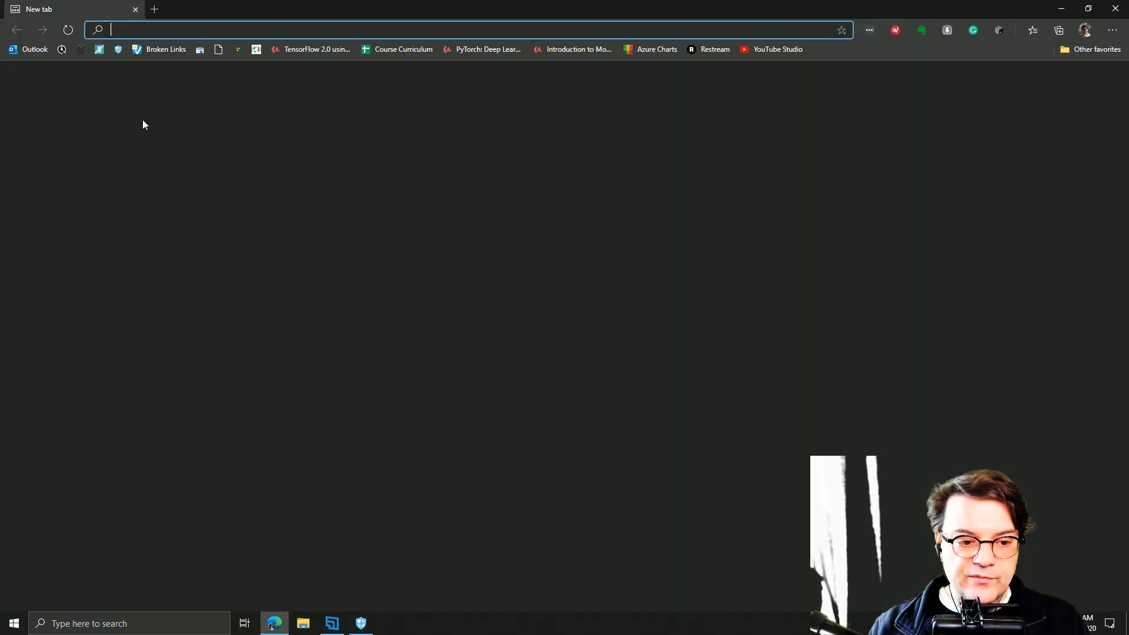
click(118, 50)
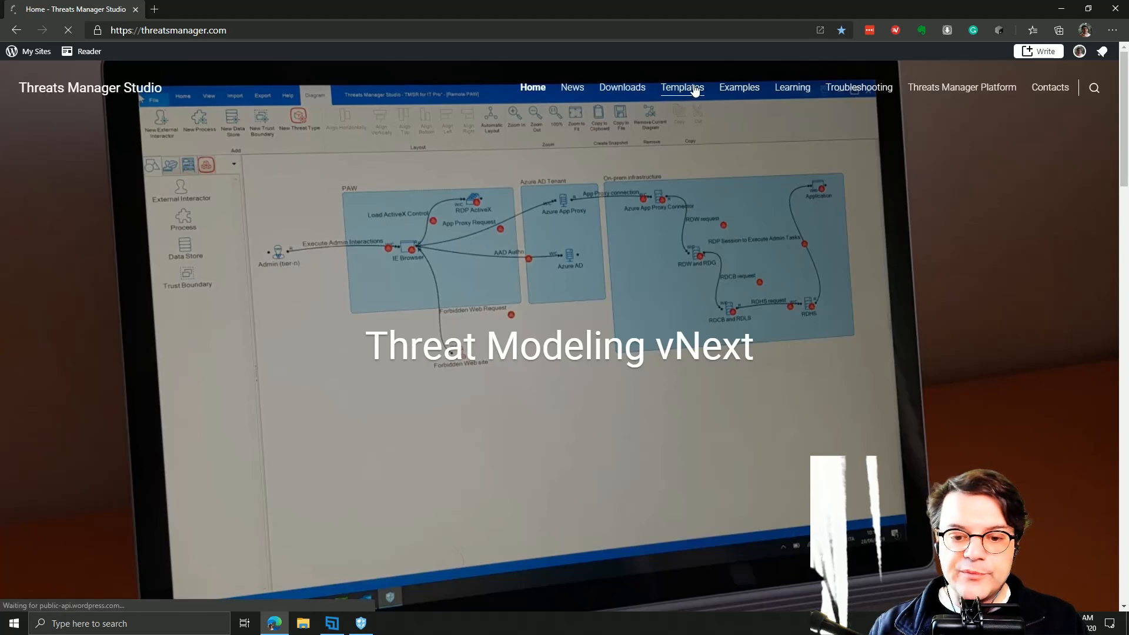
click(694, 89)
scroll(655, 394, down, 5)
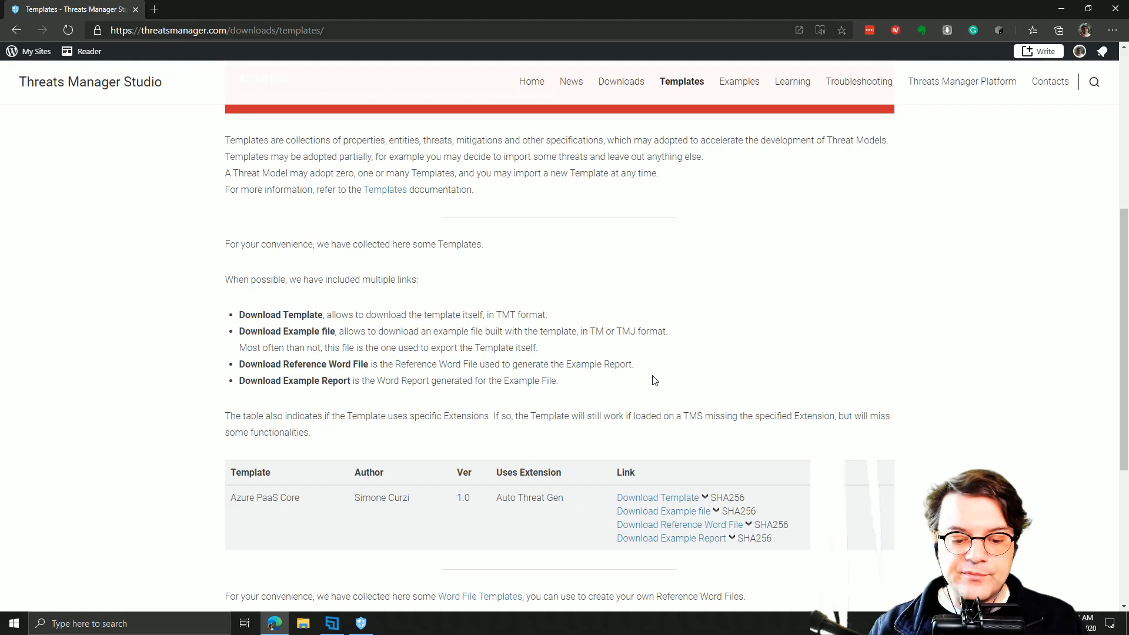
scroll(655, 381, down, 3)
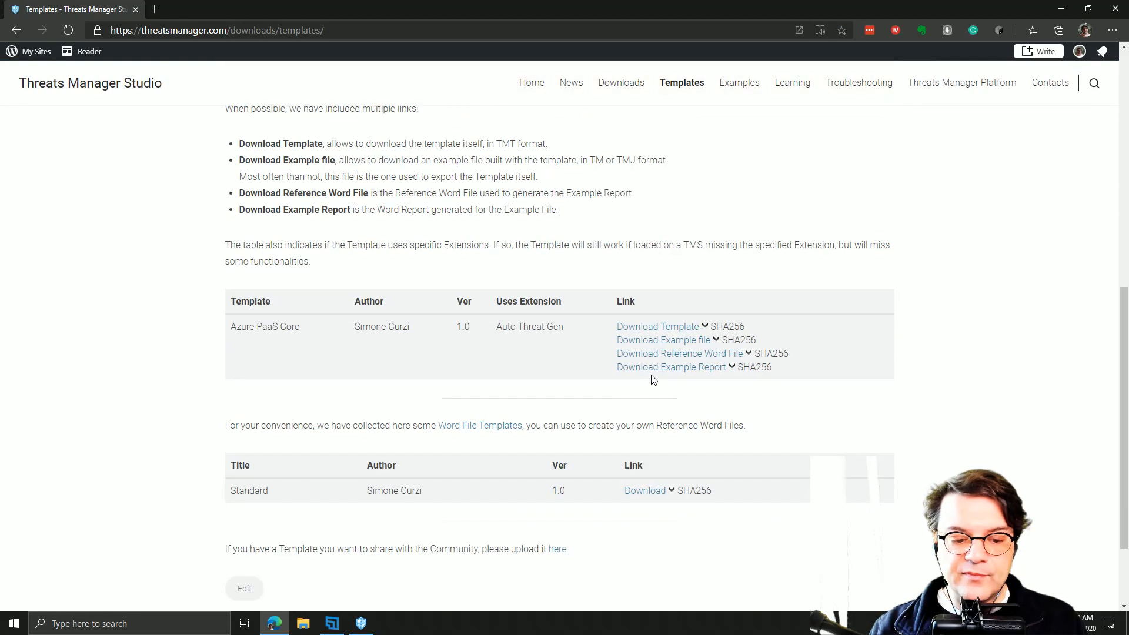
click(659, 326)
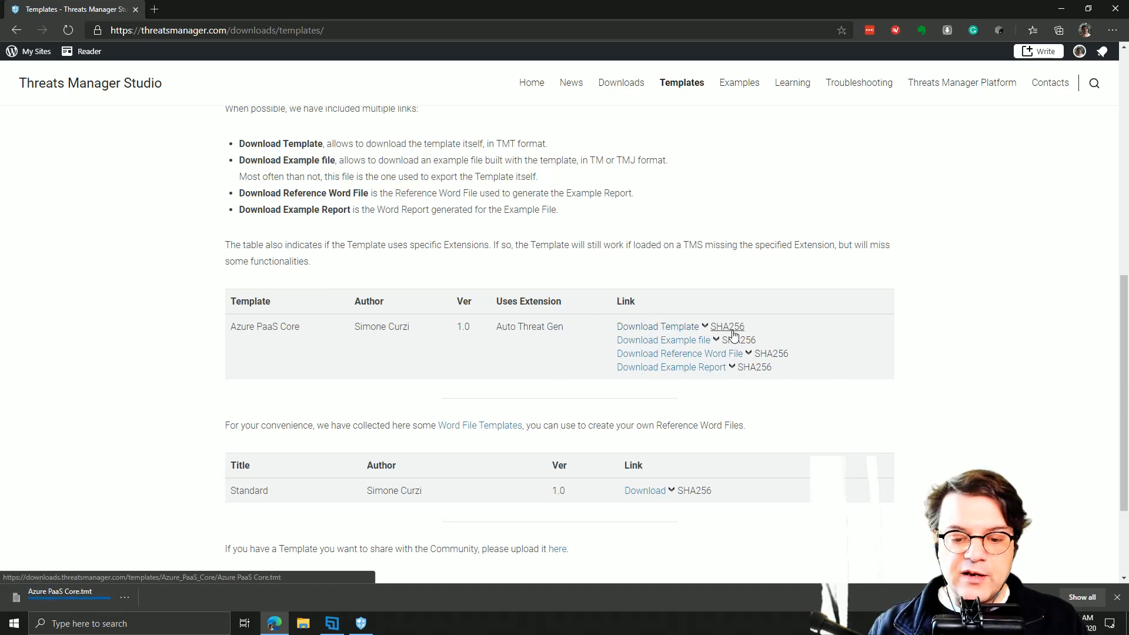
click(731, 330)
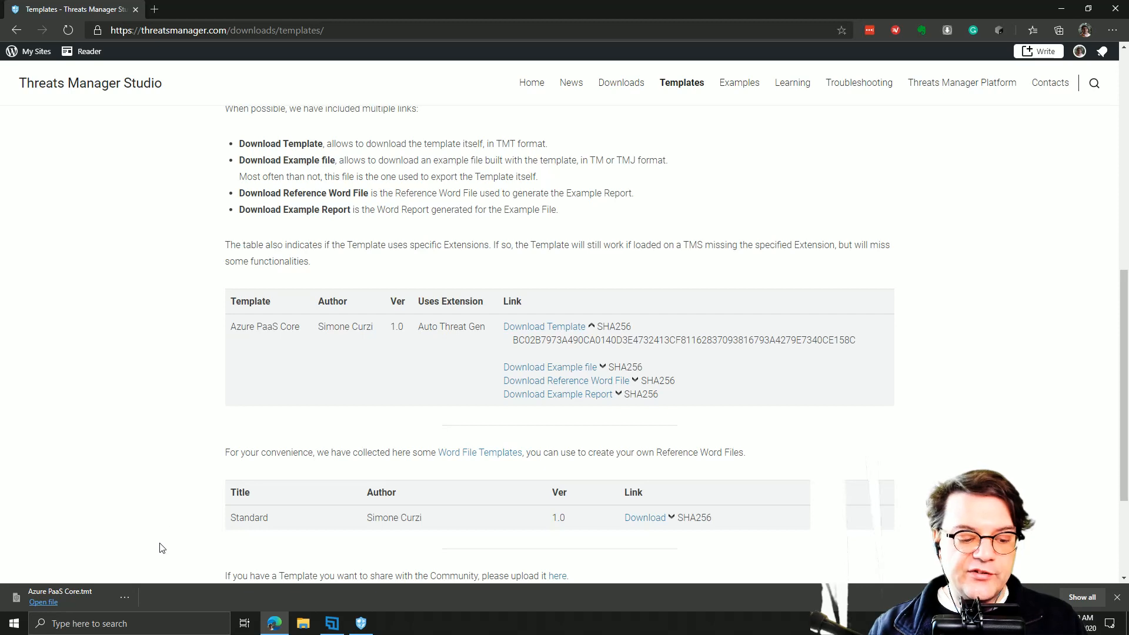
Return to Threats Manager Studio, choose Azure PaaS Core.tmt as the template to import, and continue past its details.
click(361, 623)
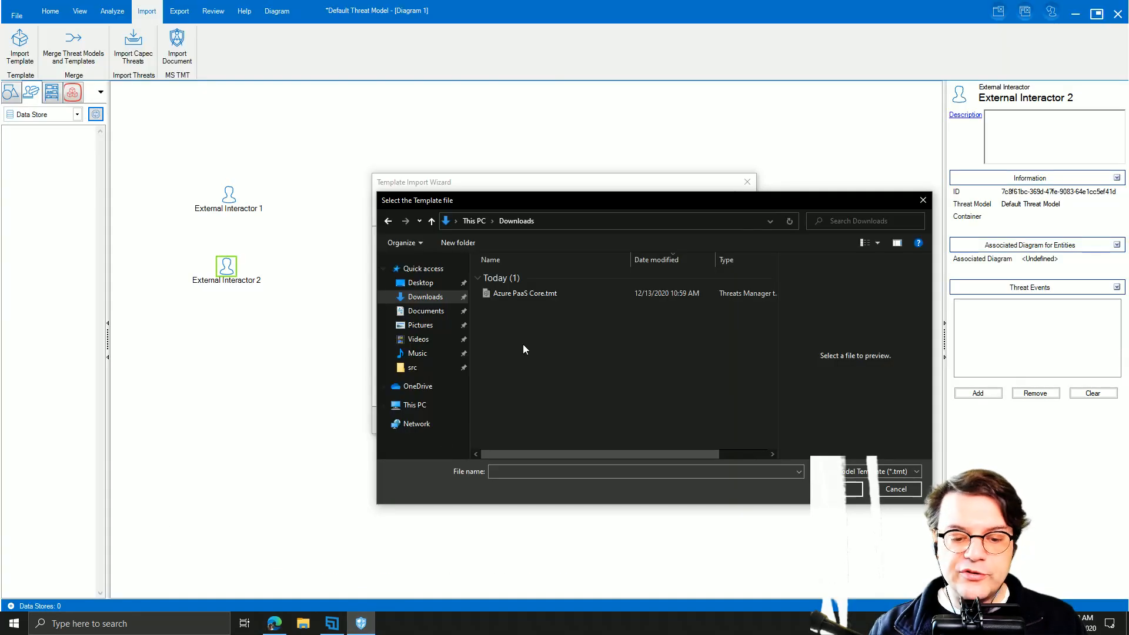
click(529, 293)
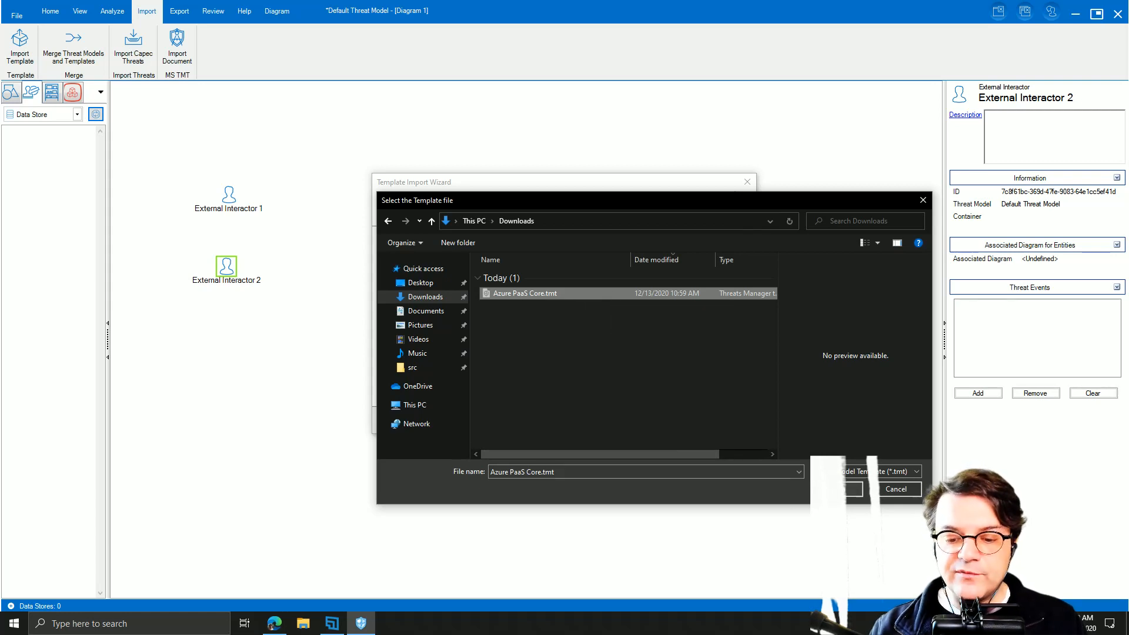
click(847, 489)
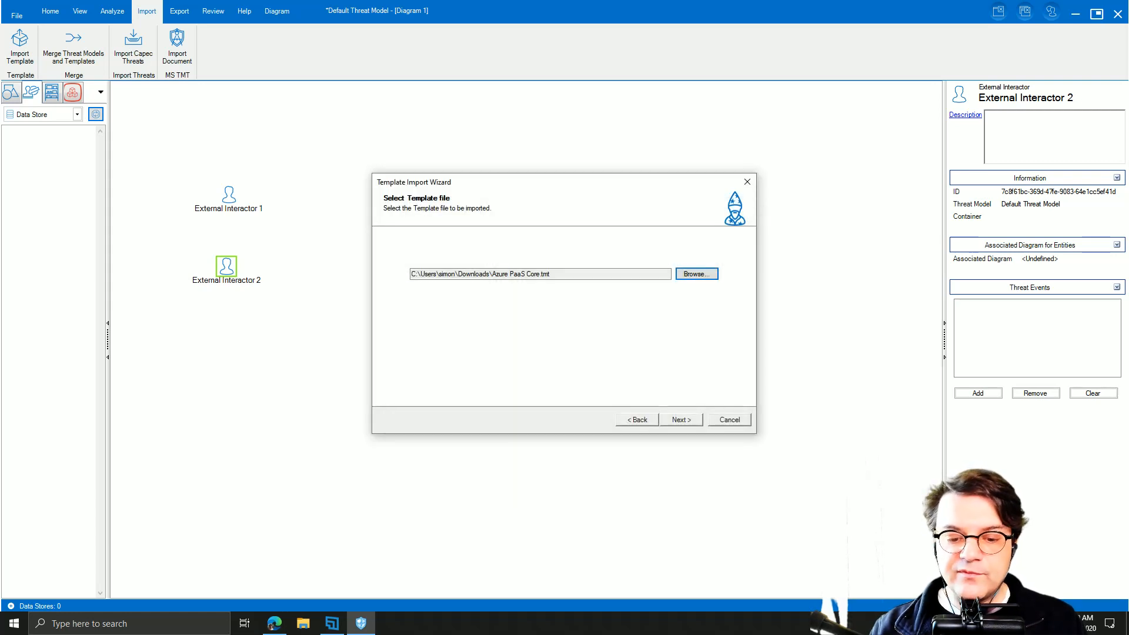
click(685, 420)
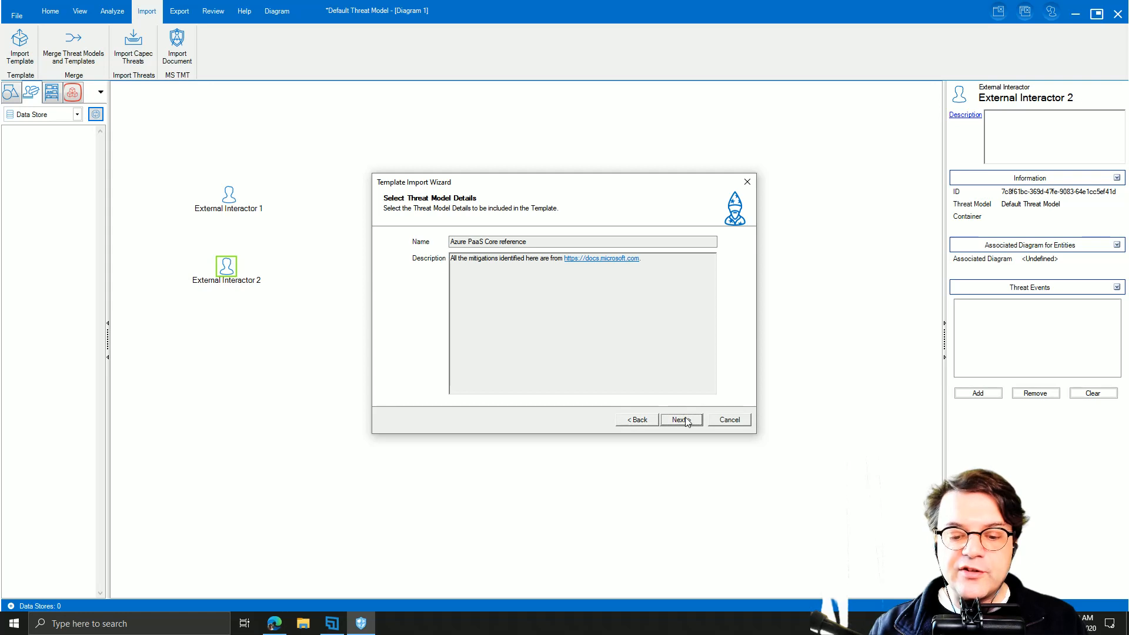
click(686, 419)
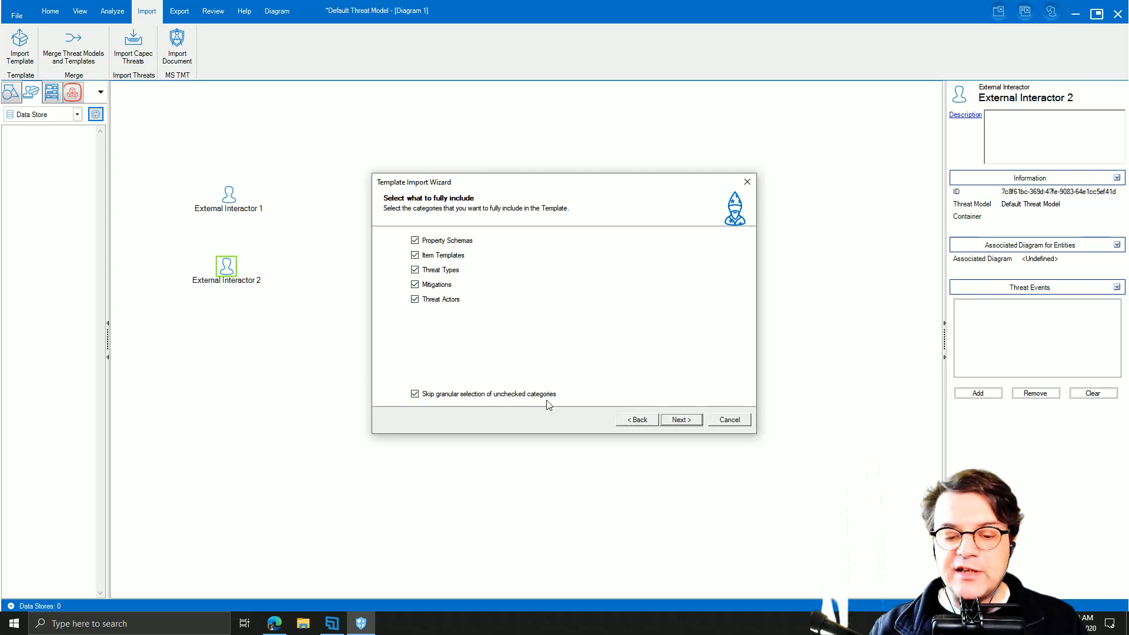
Exclude all five categories from full inclusion and turn off skipping the granular selection of unchecked categories.
click(415, 240)
click(414, 254)
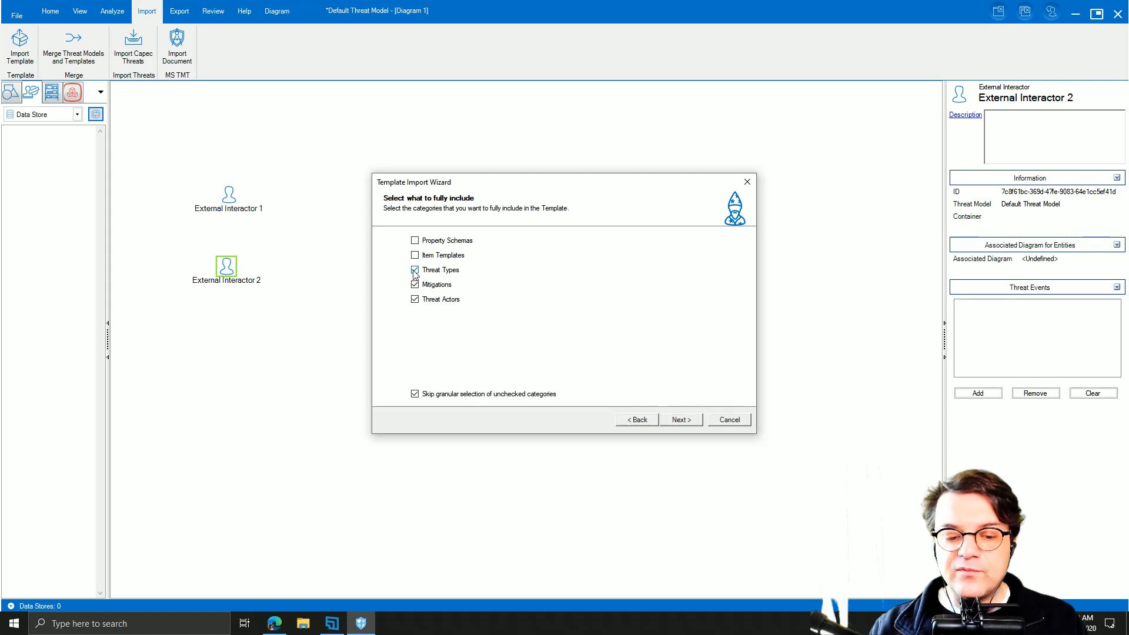
click(414, 269)
click(414, 284)
click(414, 299)
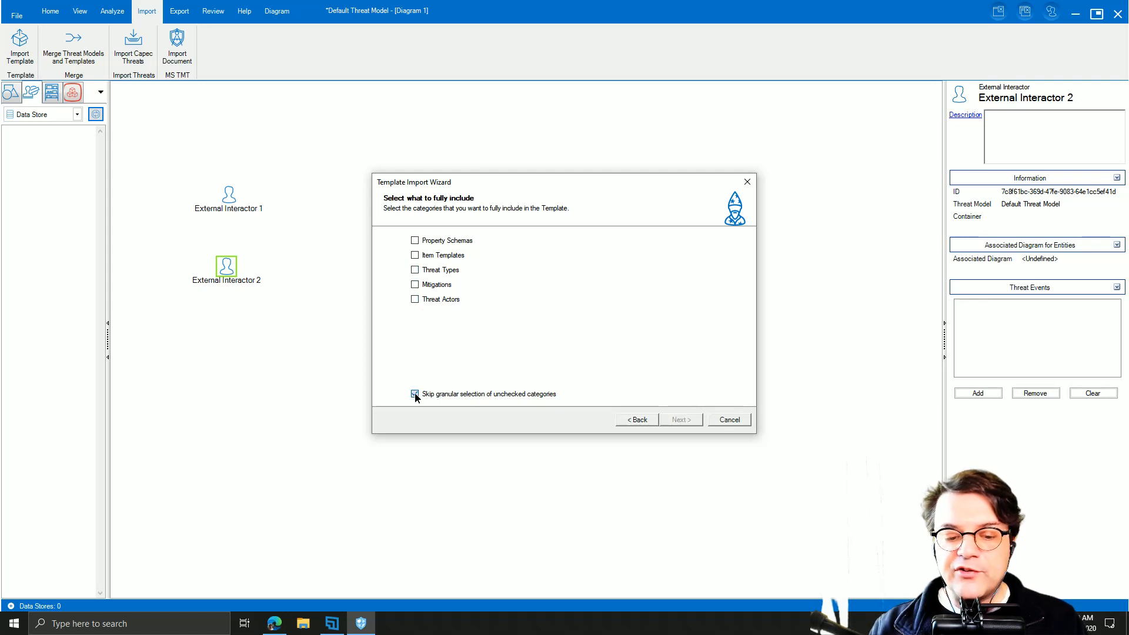
click(415, 393)
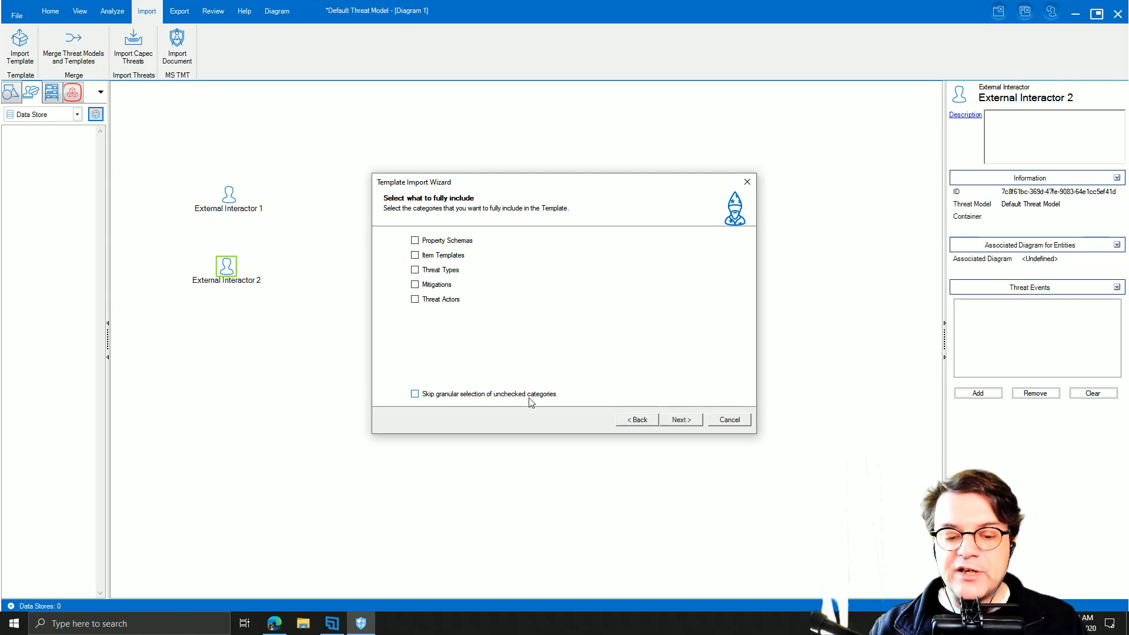
click(685, 426)
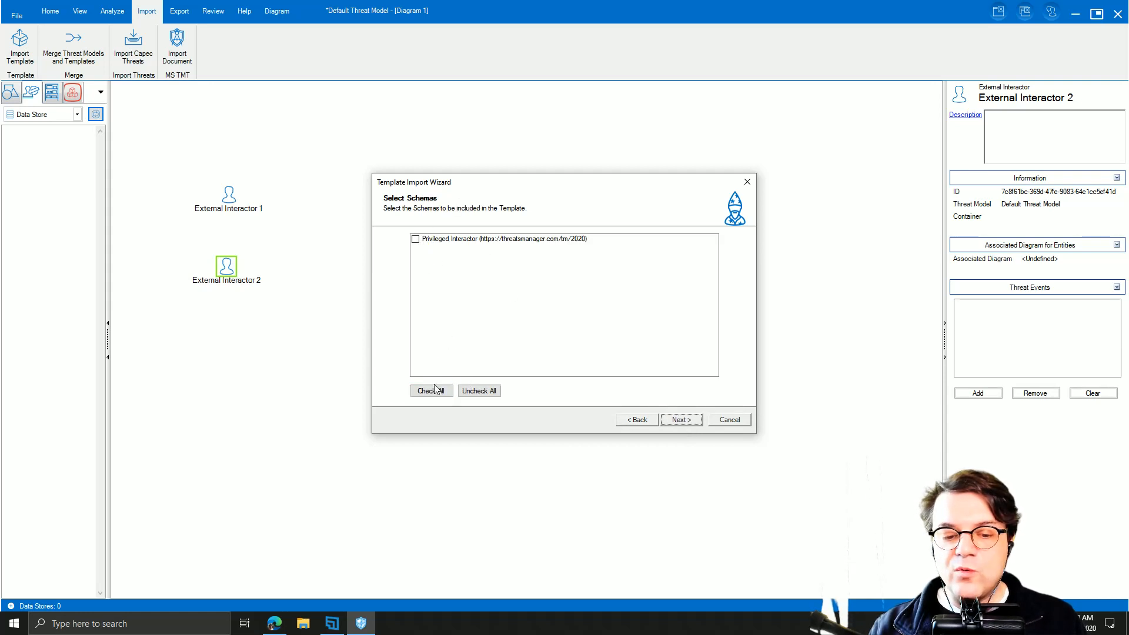
Select all entries individually for schemas, item templates, threat types and mitigations, continuing to the threat actors.
click(435, 390)
click(675, 426)
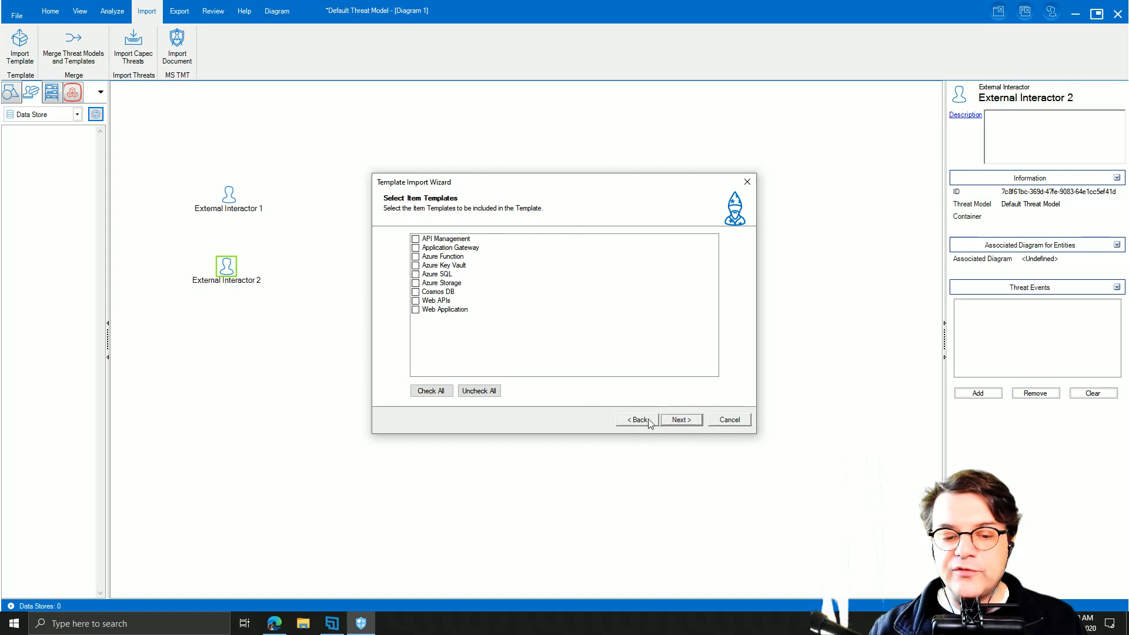
click(428, 391)
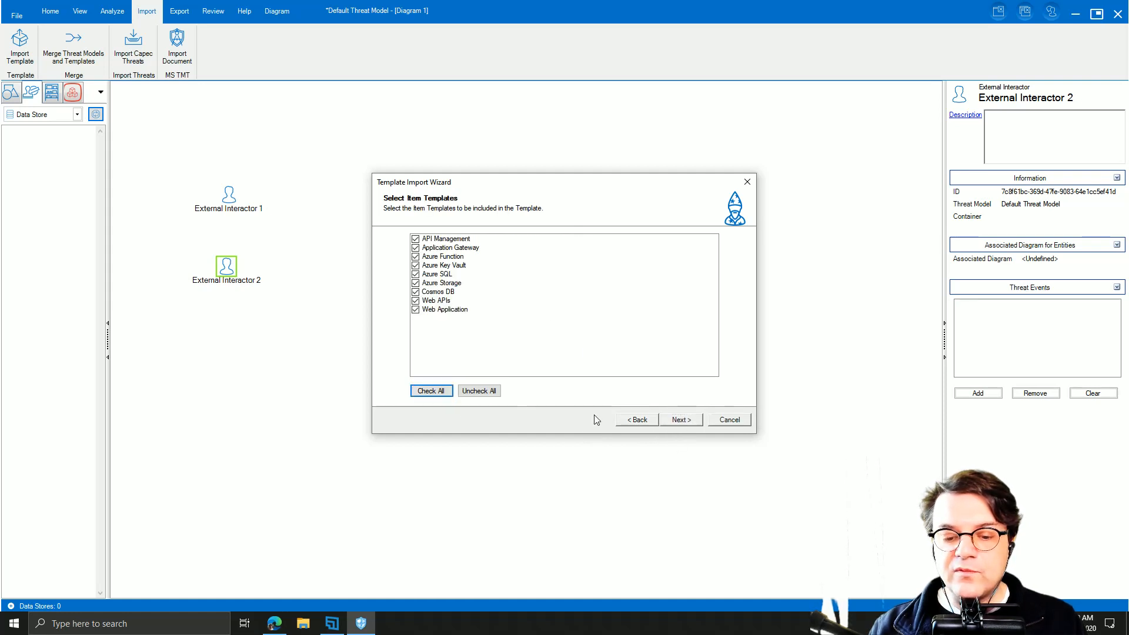
click(681, 421)
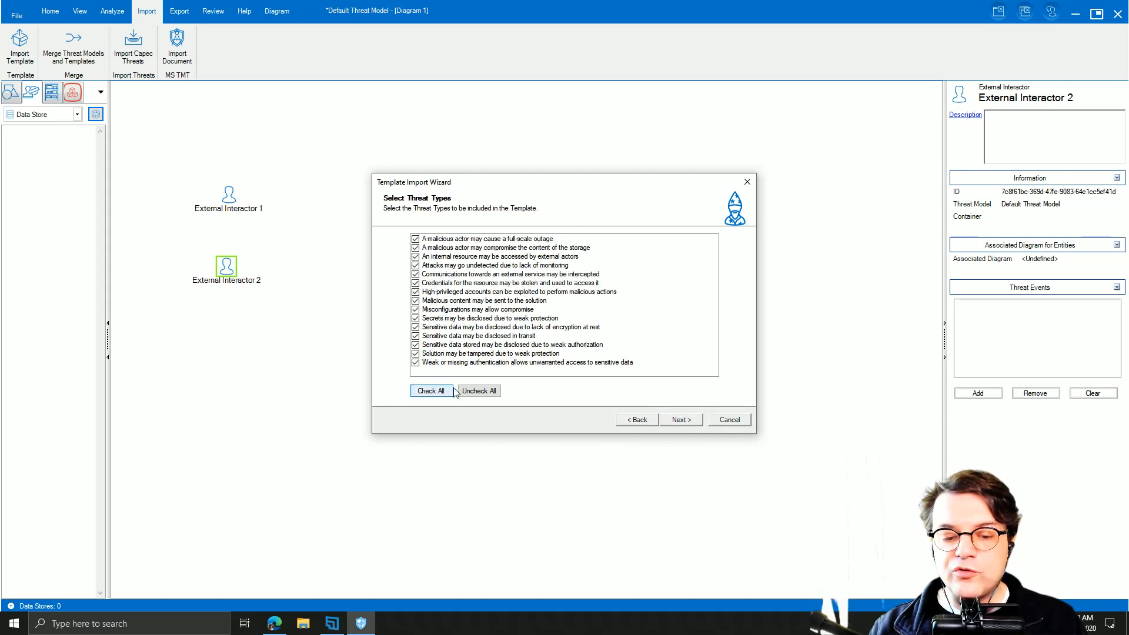
click(679, 421)
click(429, 391)
click(682, 420)
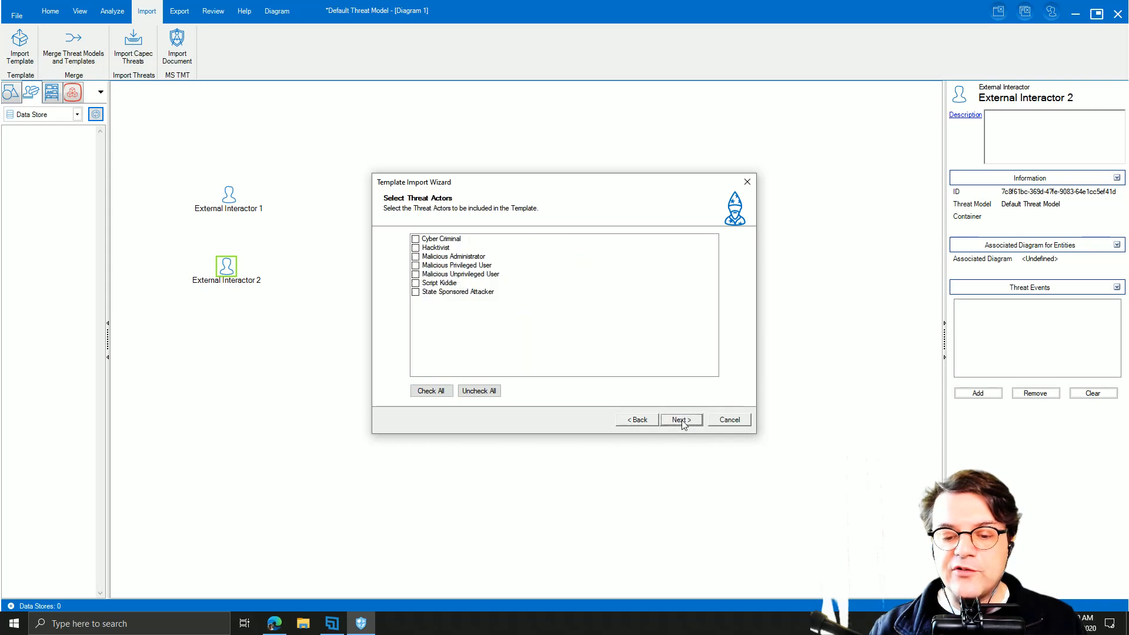
Go back to the category selection, mark every category for full inclusion, and continue to the final import confirmation.
click(622, 418)
click(622, 418)
click(622, 417)
click(621, 418)
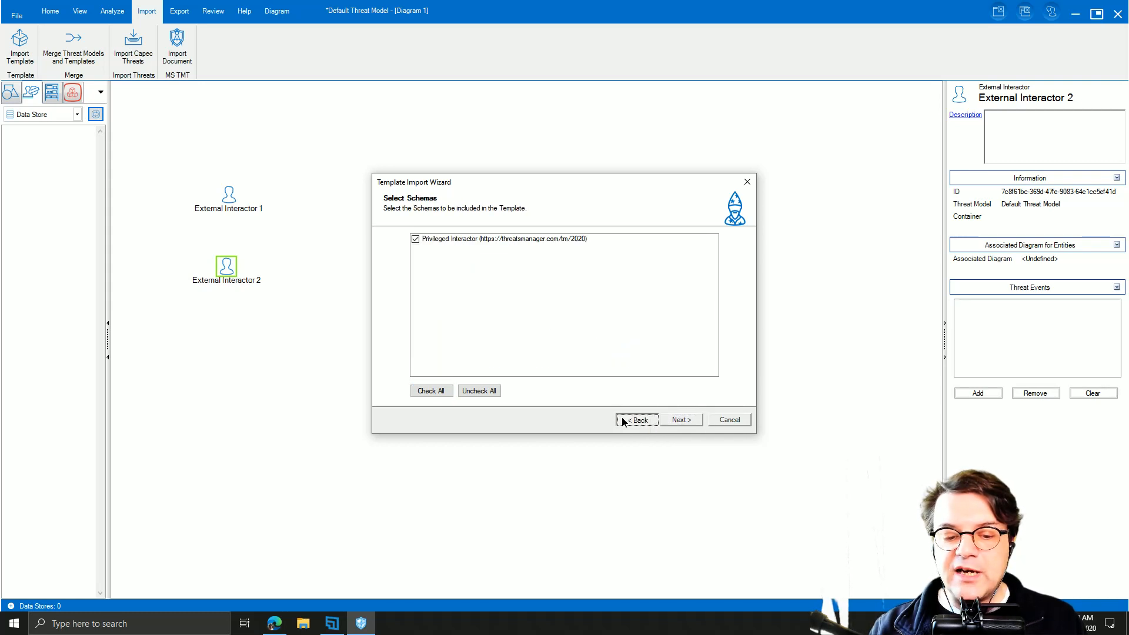
click(622, 417)
click(416, 240)
click(415, 255)
click(415, 270)
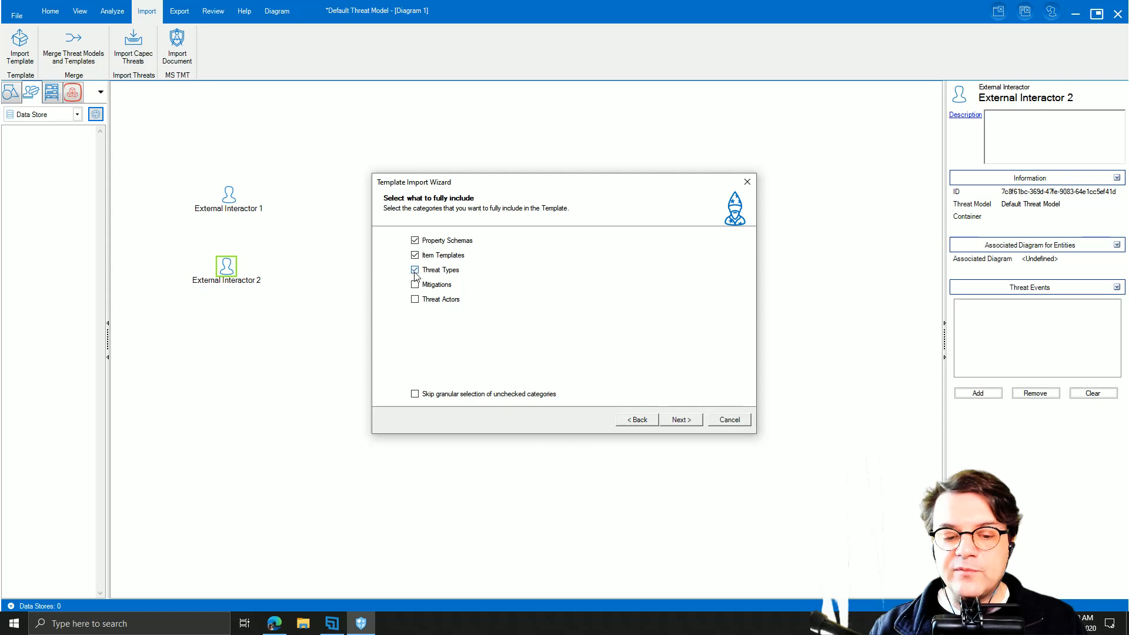
click(415, 285)
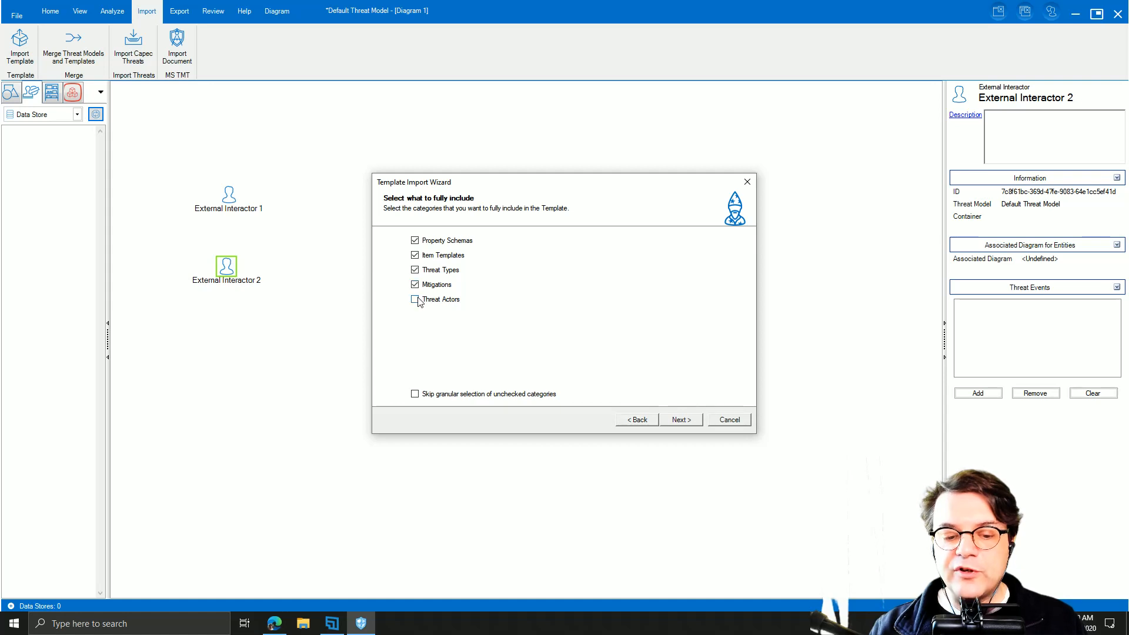
click(684, 420)
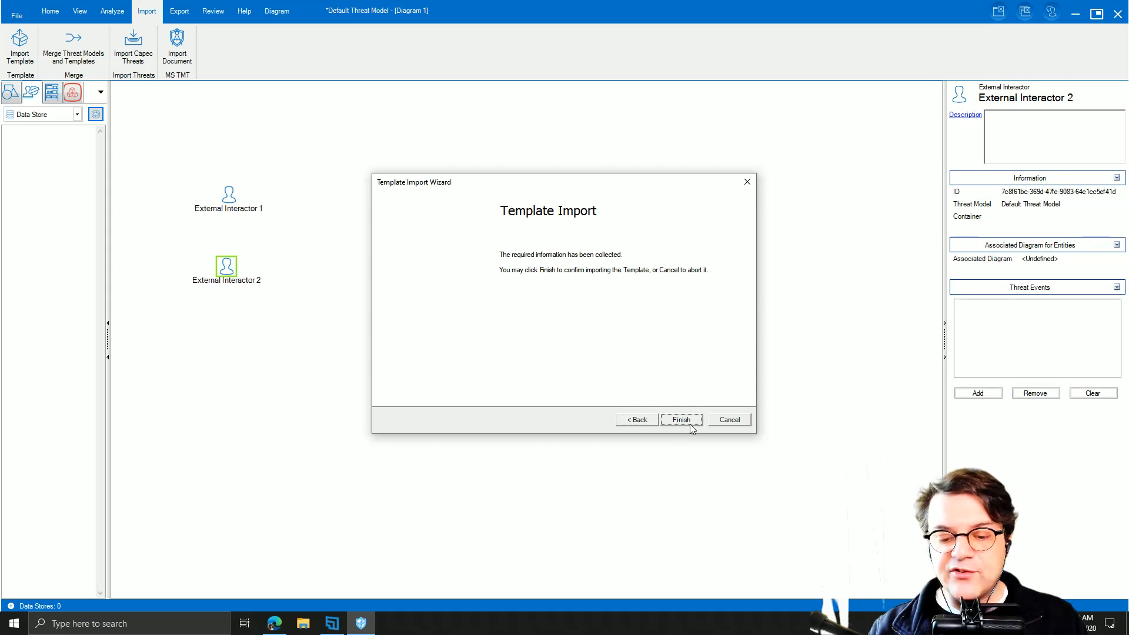
Finish the template import and list the imported item templates for data stores, processes and external interactors, ending on processes.
click(691, 427)
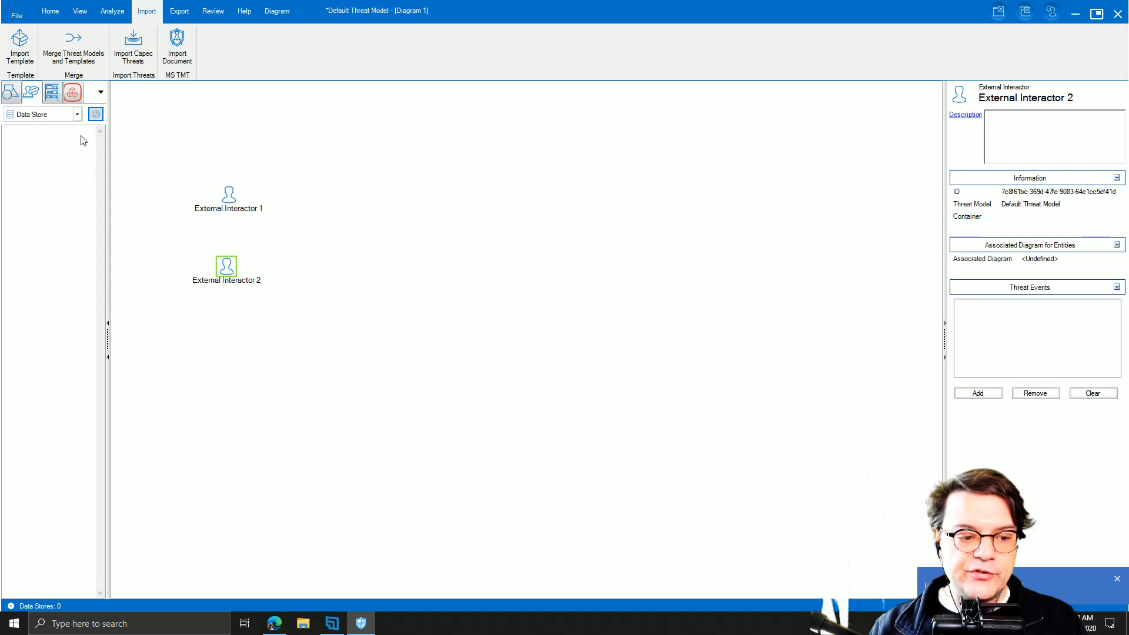
click(96, 114)
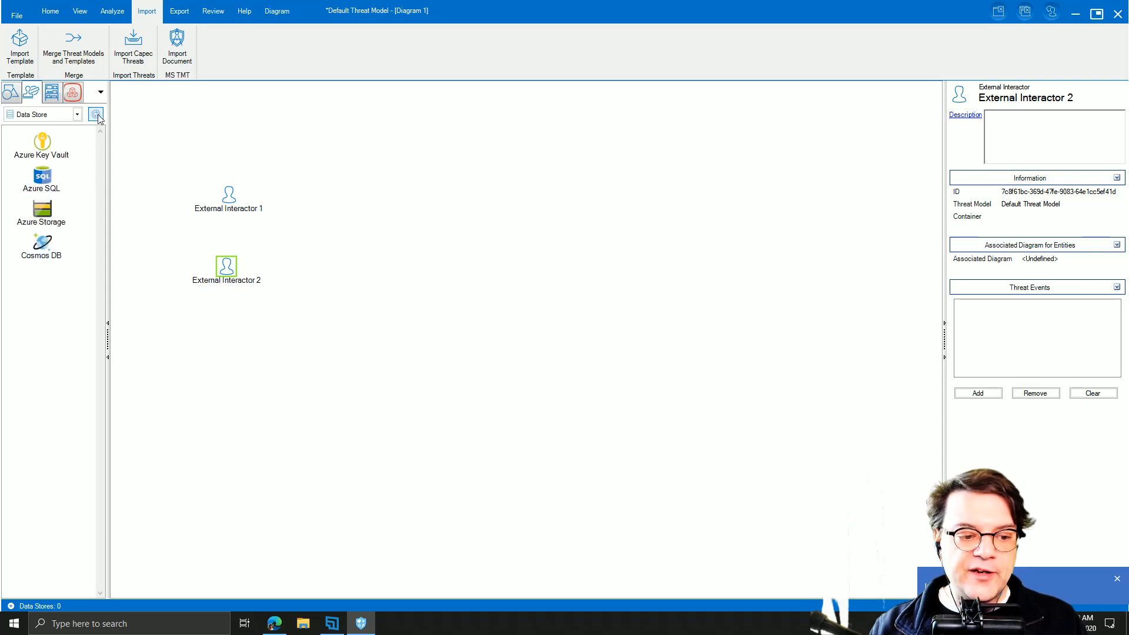
click(48, 116)
click(35, 138)
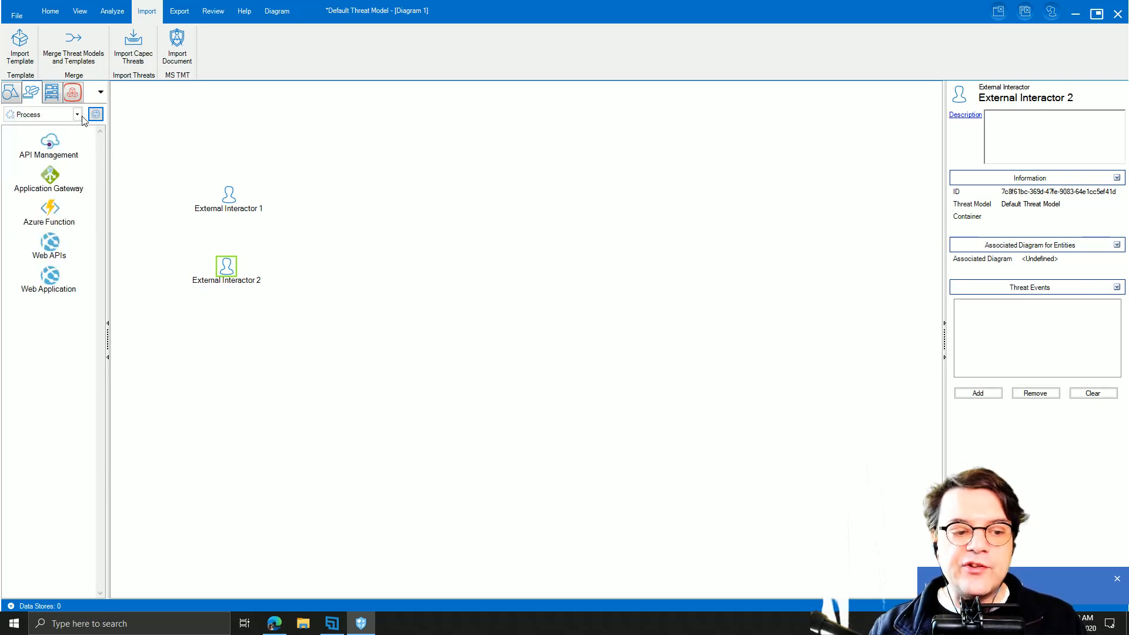
click(69, 115)
click(59, 126)
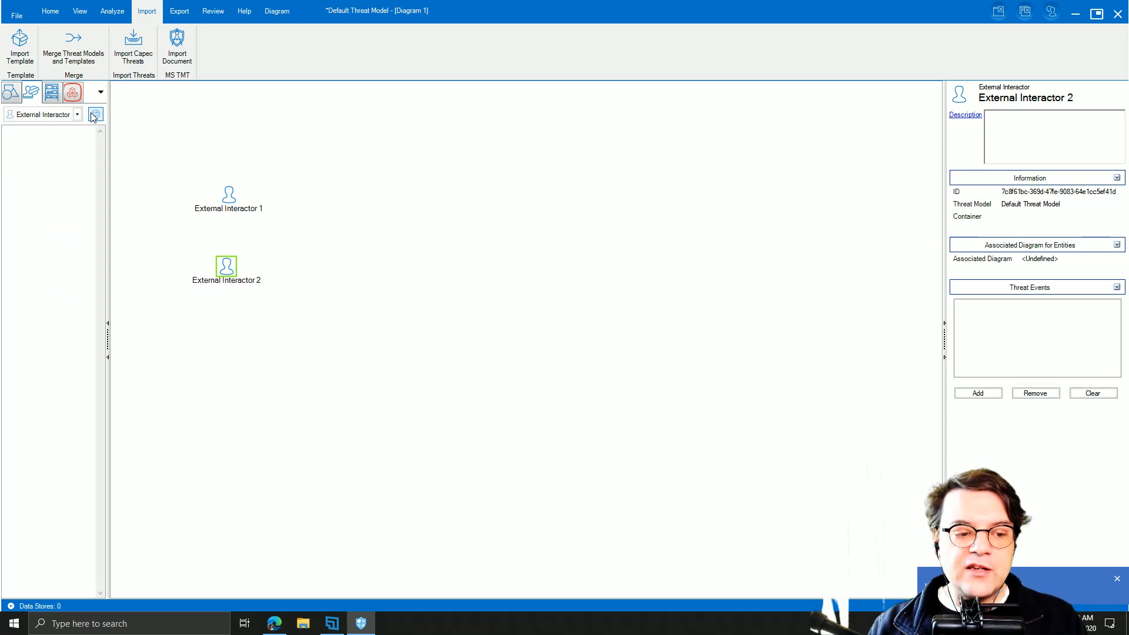
click(67, 115)
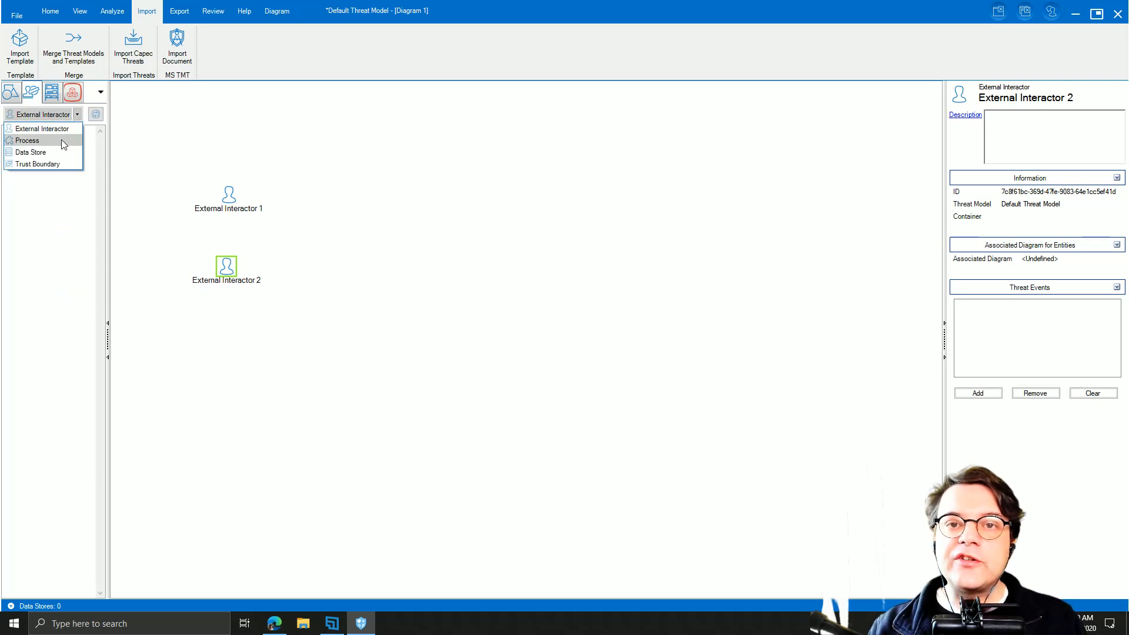
click(61, 139)
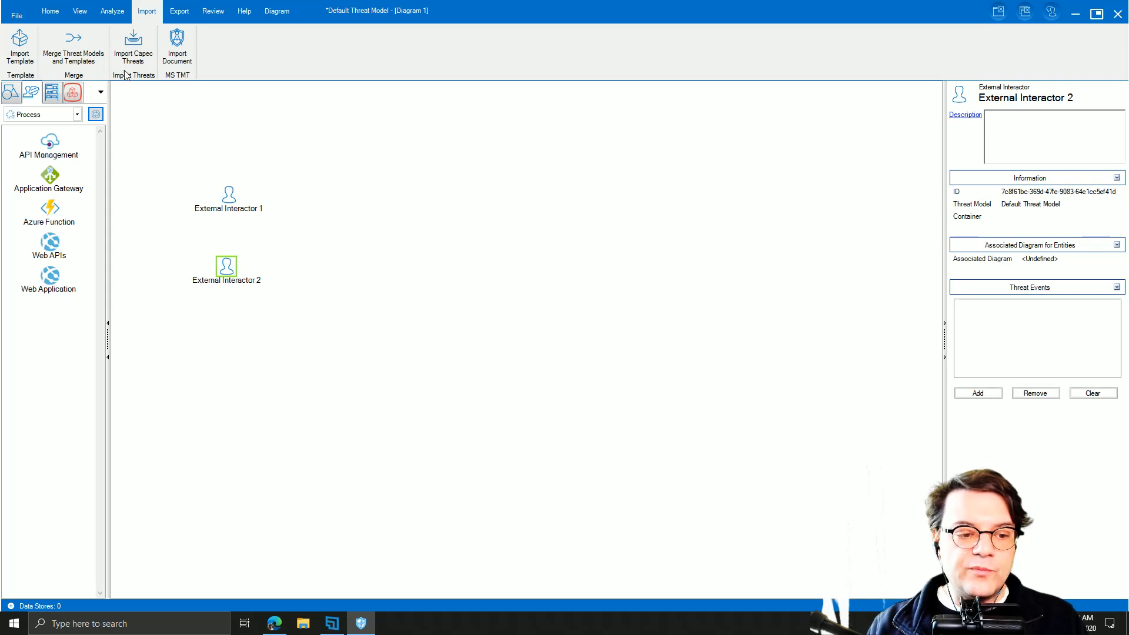
Review the export and diagram commands, list the imported threat types, and return to the process item templates.
click(174, 13)
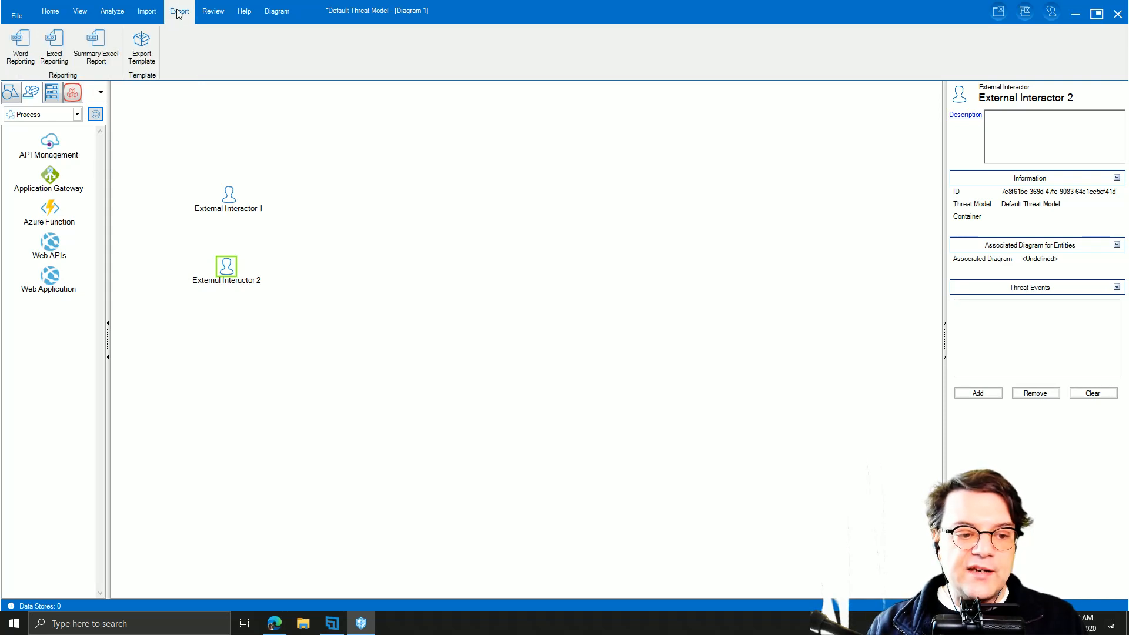
click(276, 12)
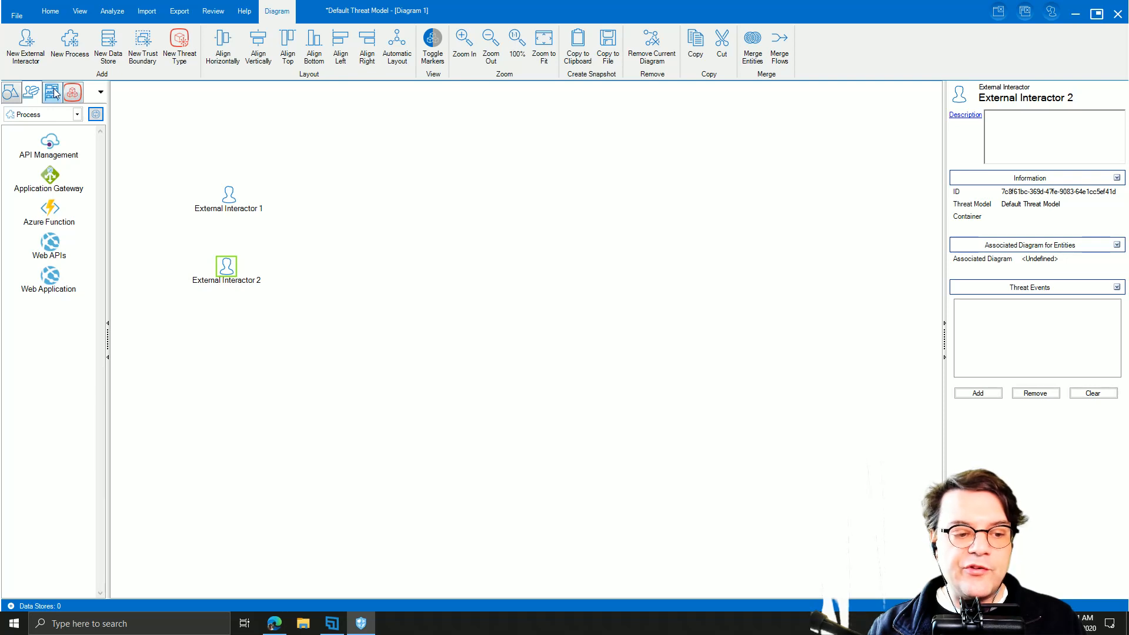
click(76, 95)
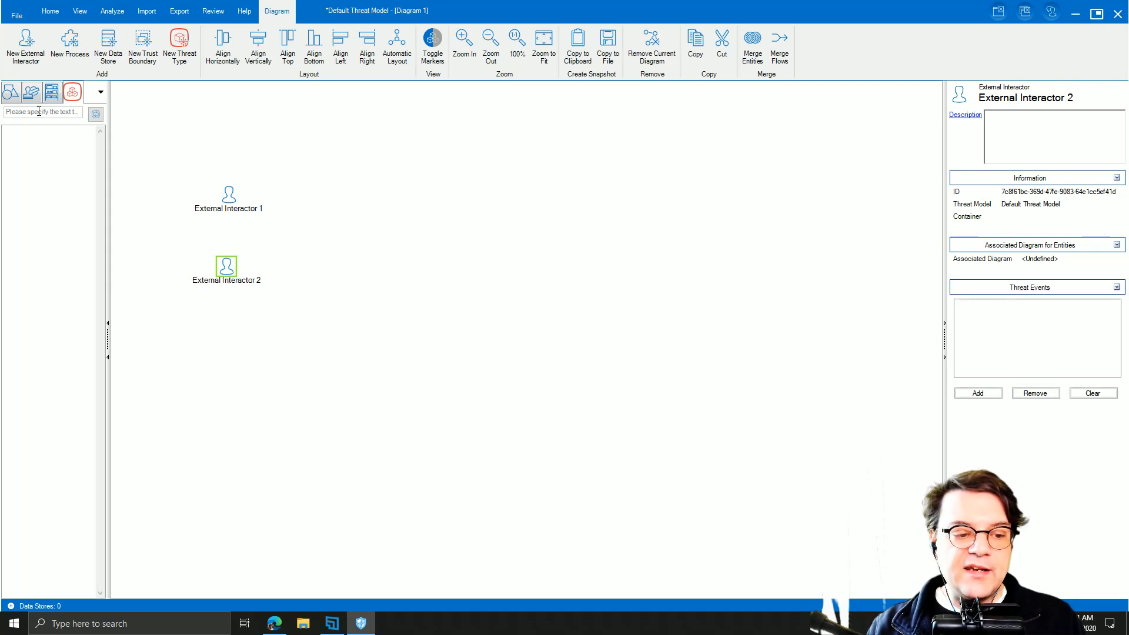
click(97, 116)
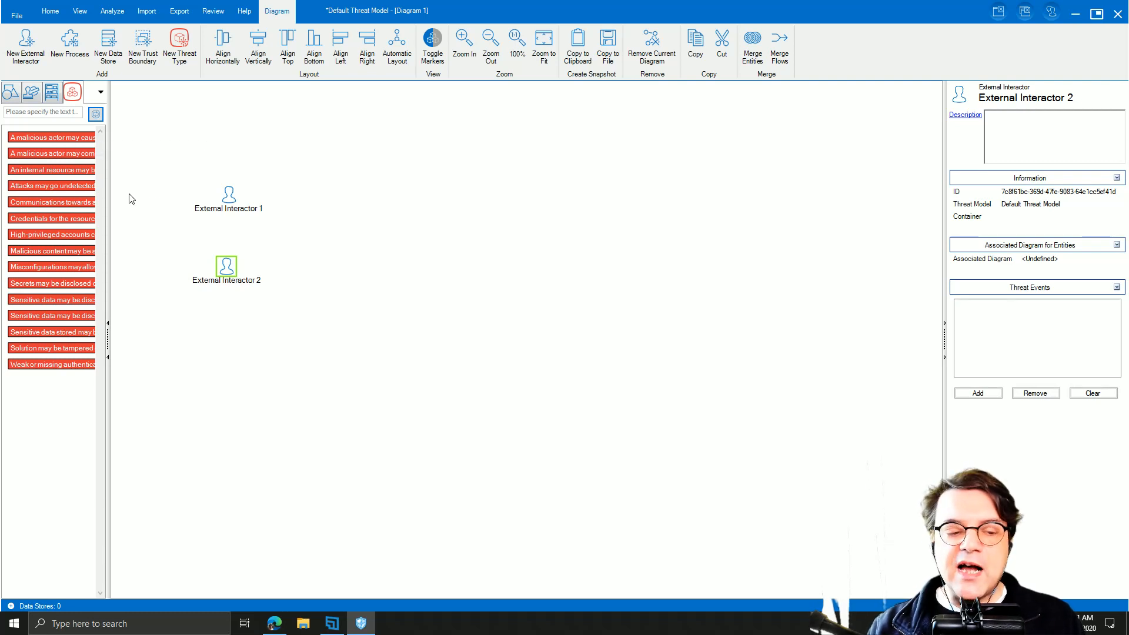
click(34, 92)
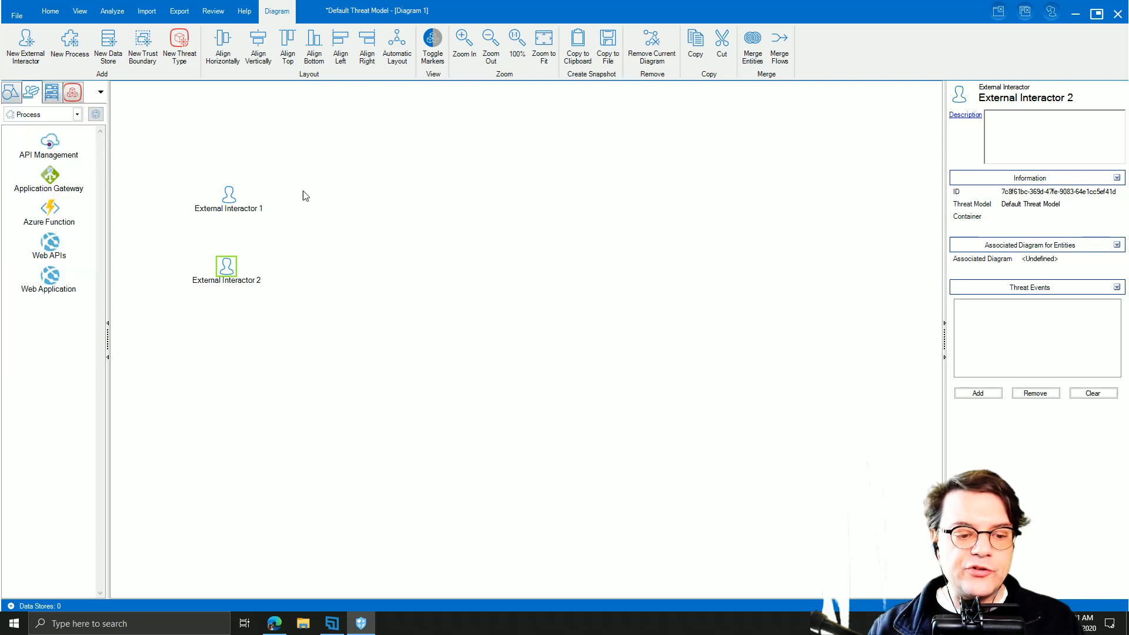
Add a standard trust boundary beside the two external interactors and name it Azure Trust Boundary.
click(10, 93)
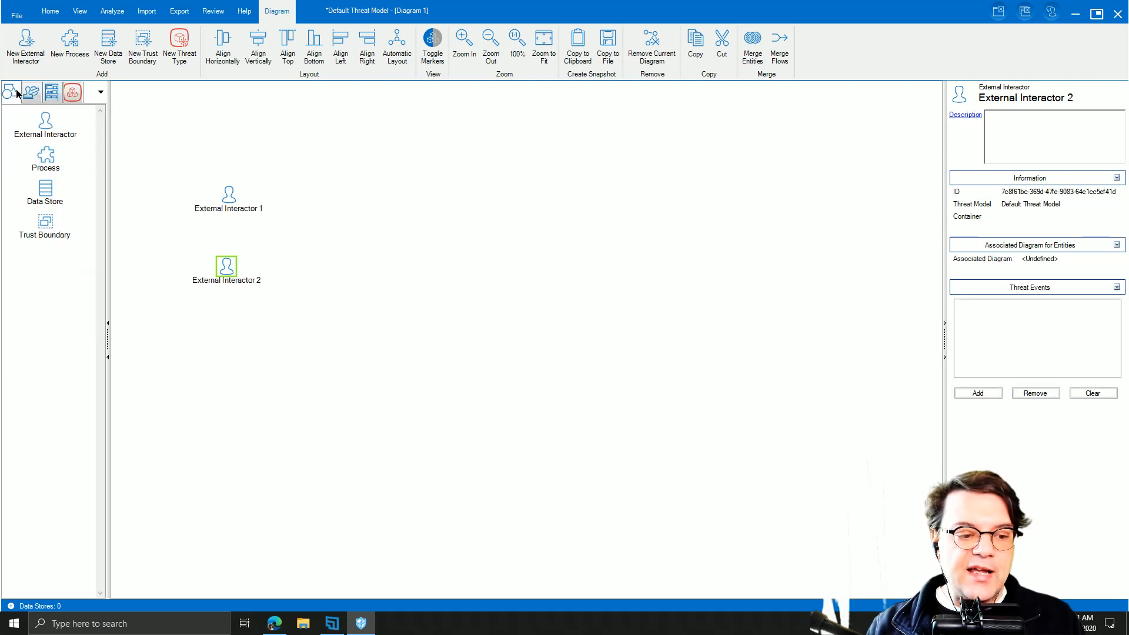
drag(49, 222, 546, 273)
drag(352, 183, 442, 233)
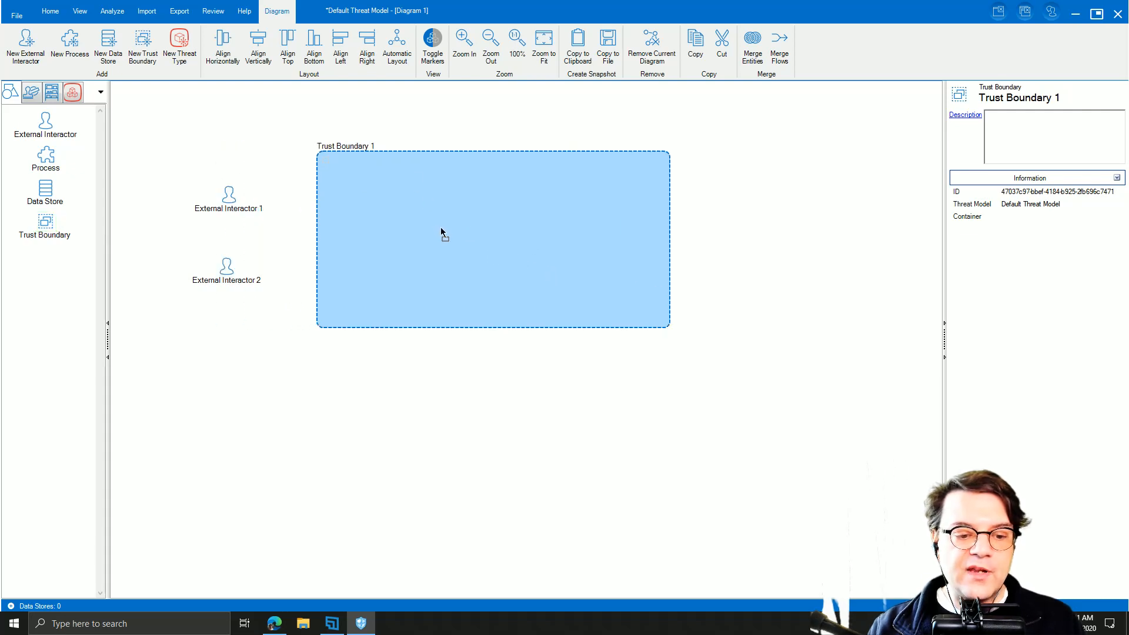
double_click(374, 148)
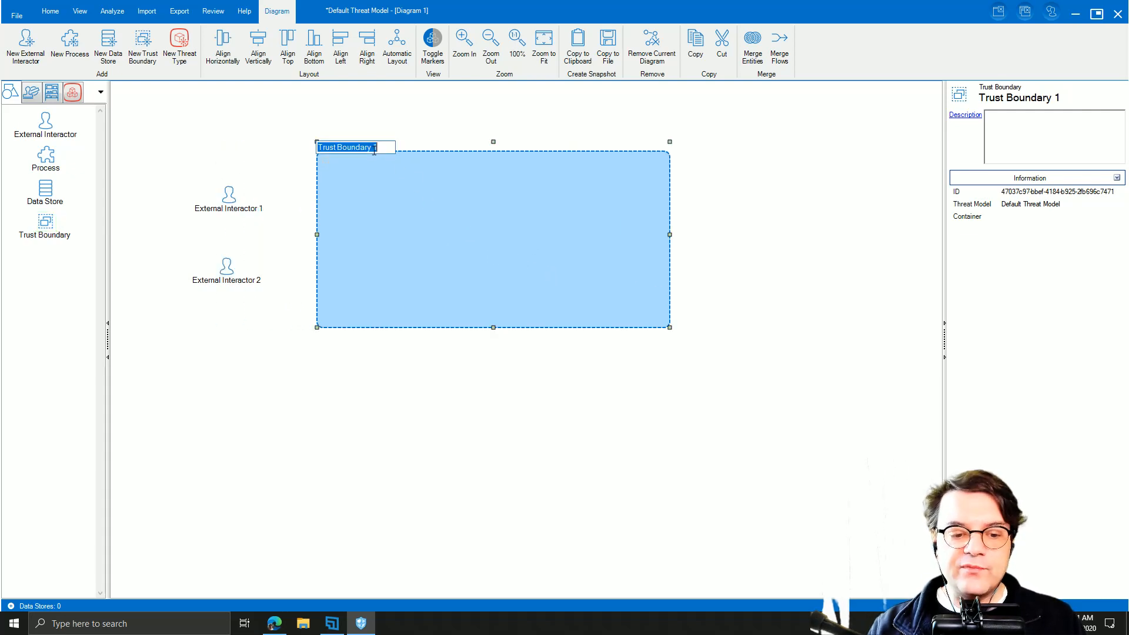
text(Azure)
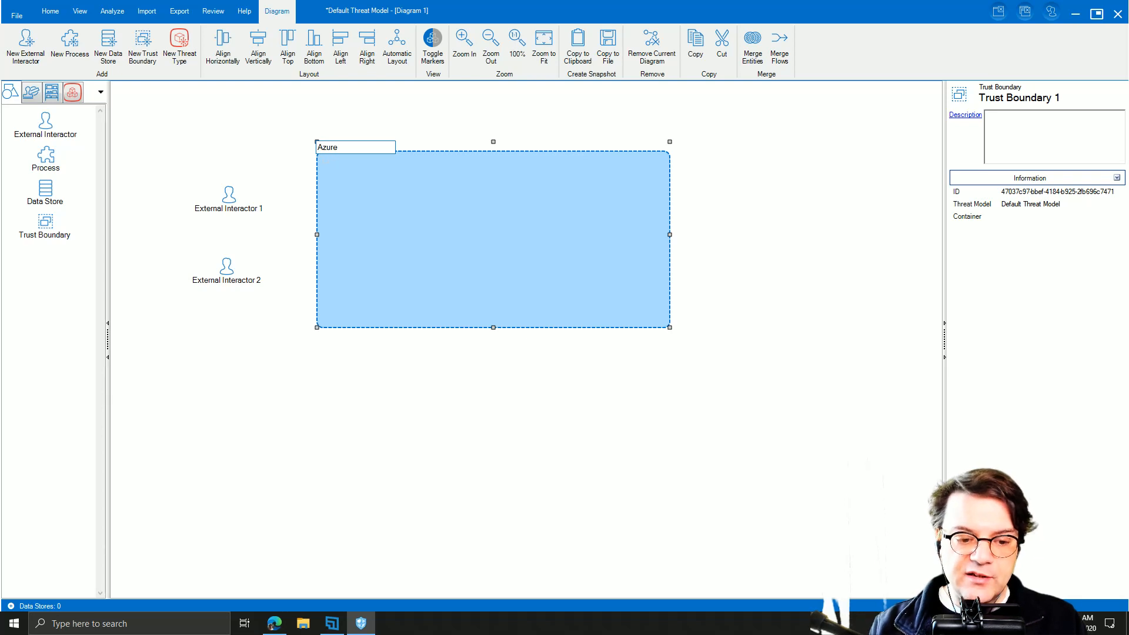
text( Trus)
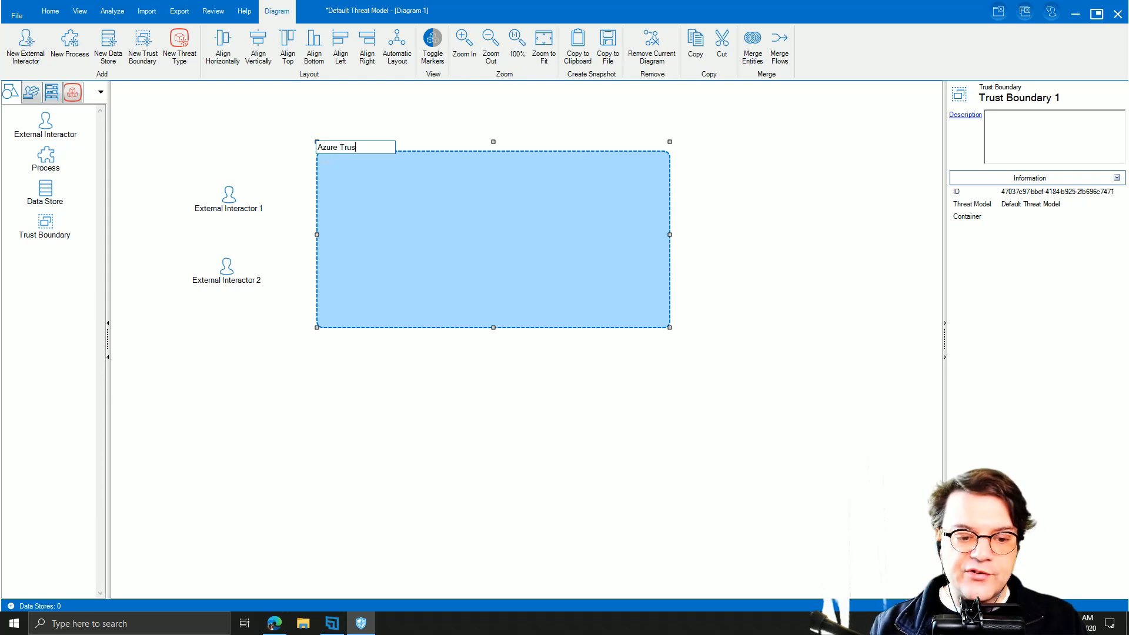
text(b)
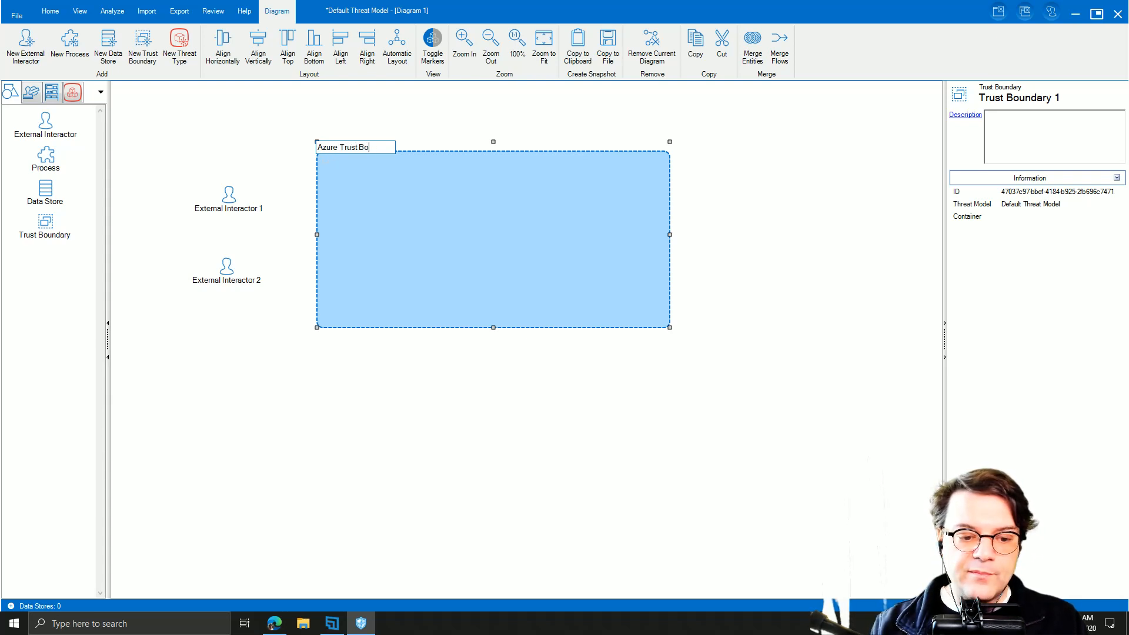
text( Boundary)
key(Return)
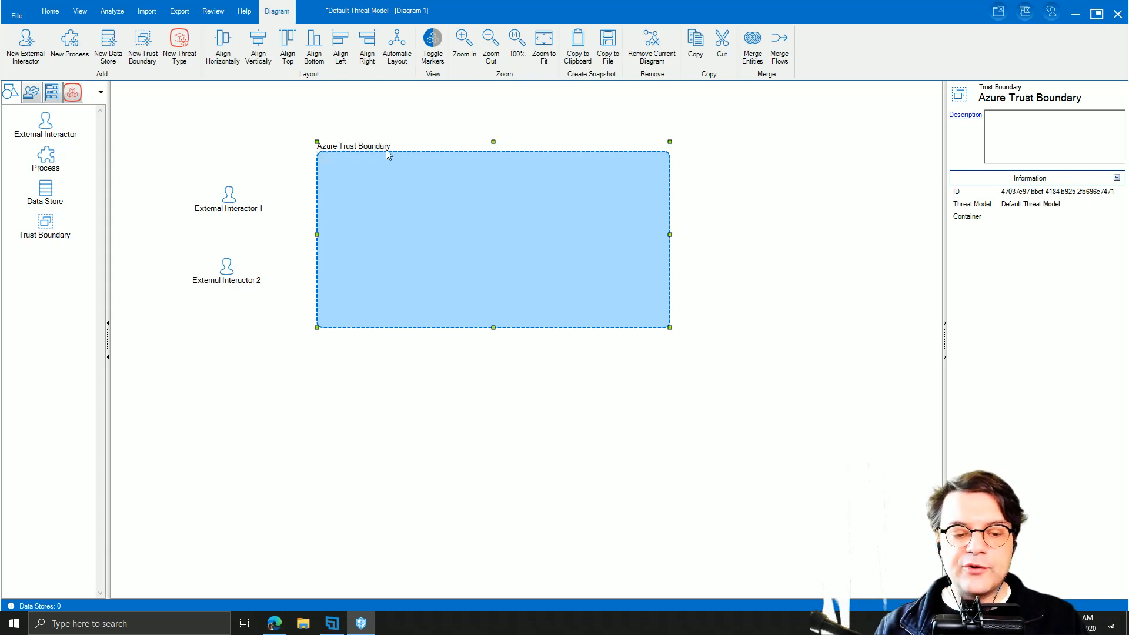
Rename External Interactor 1 to User and External Interactor 2 to Administrator.
double_click(228, 210)
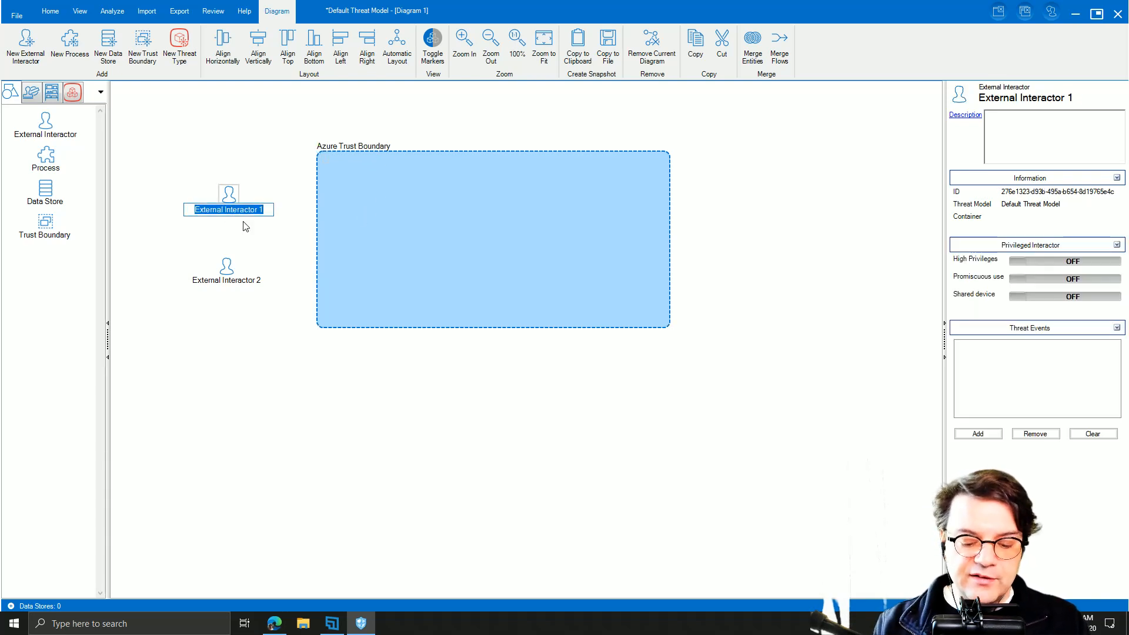
text(User)
click(224, 294)
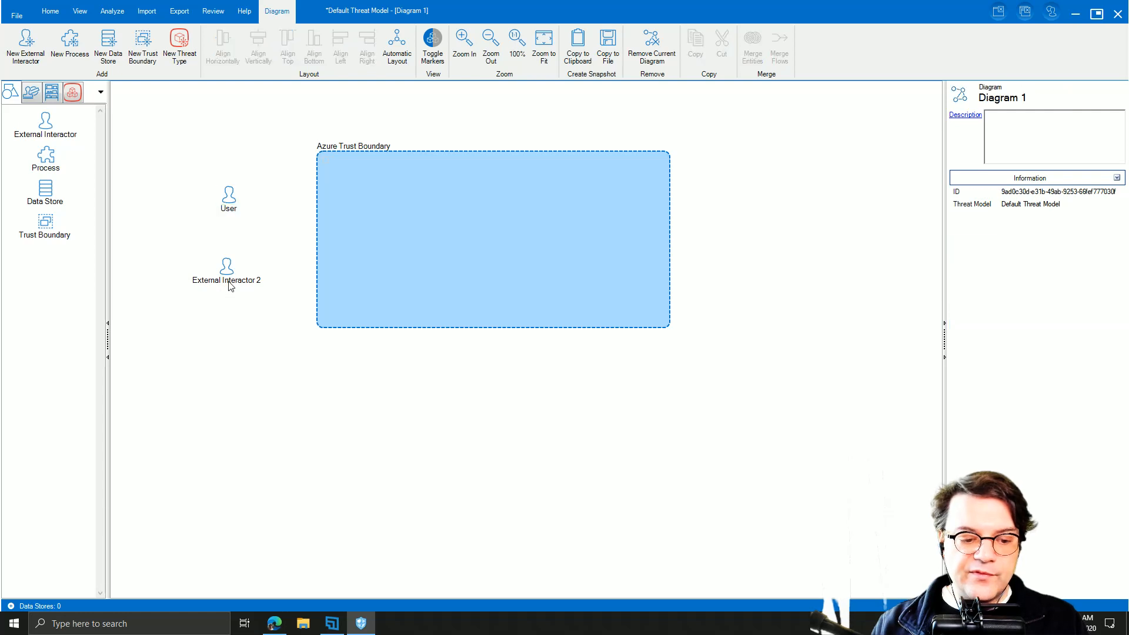
double_click(230, 281)
text(P)
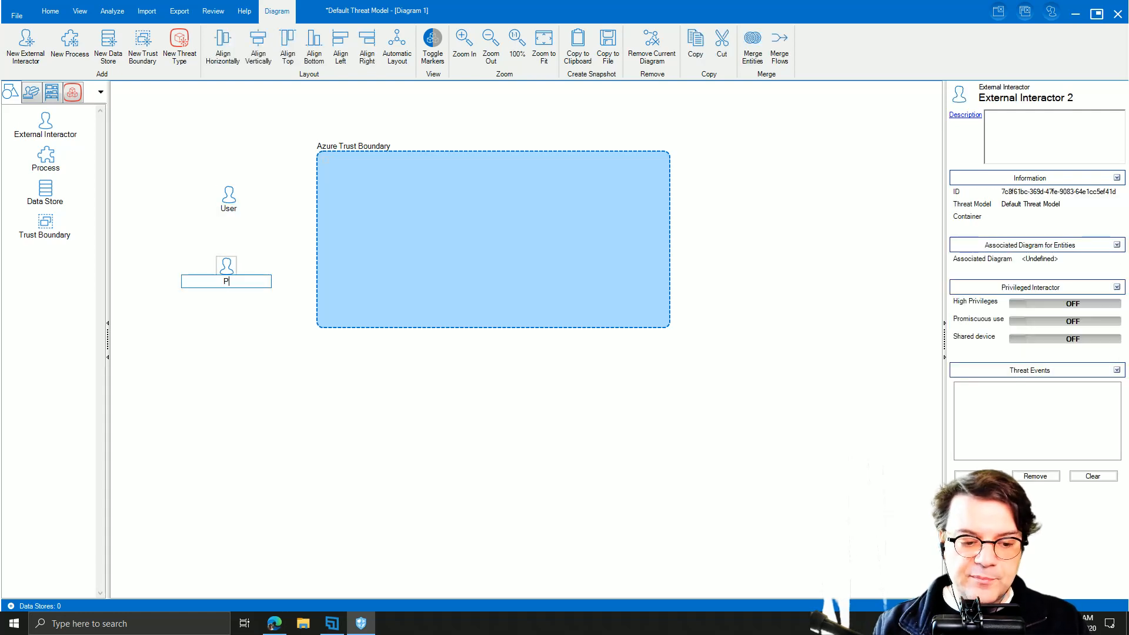
text(d)
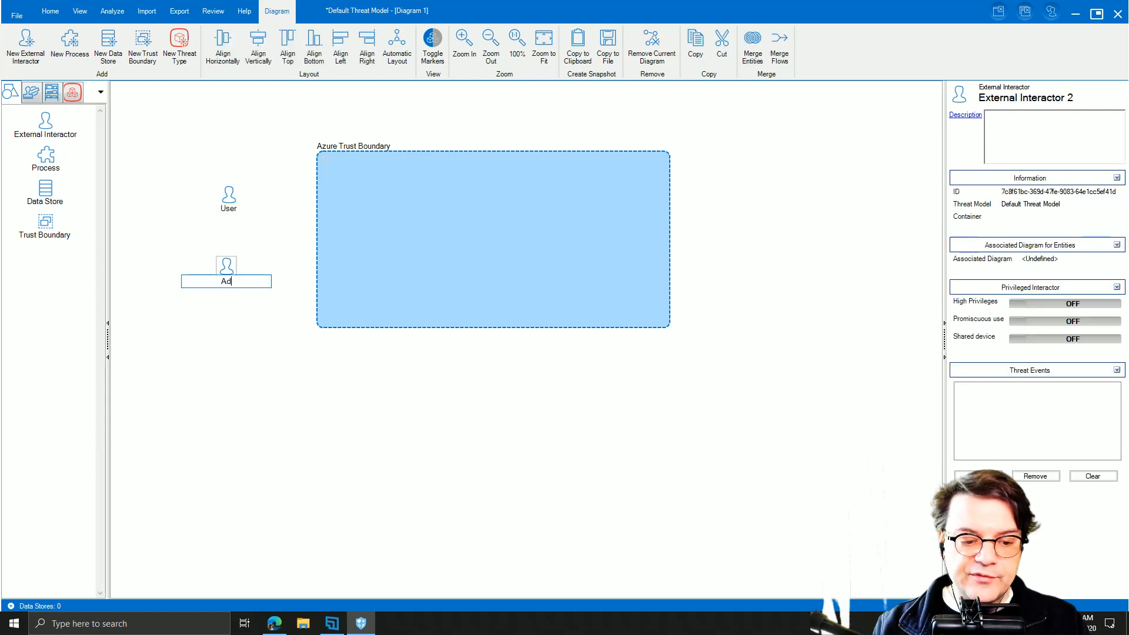
text(ministrator)
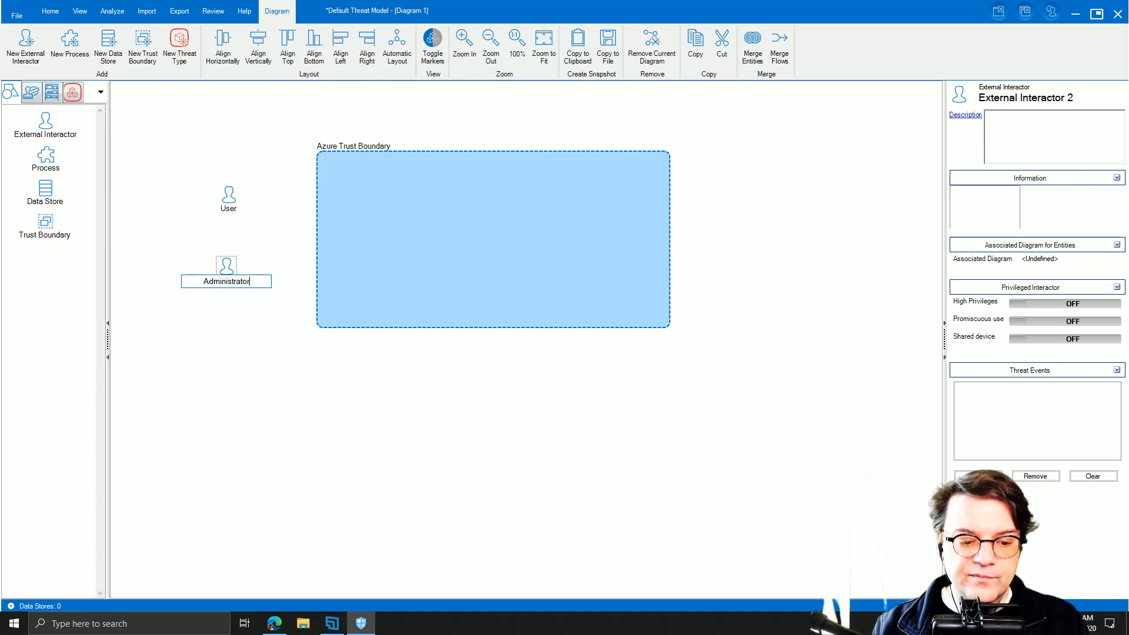
key(Return)
click(365, 246)
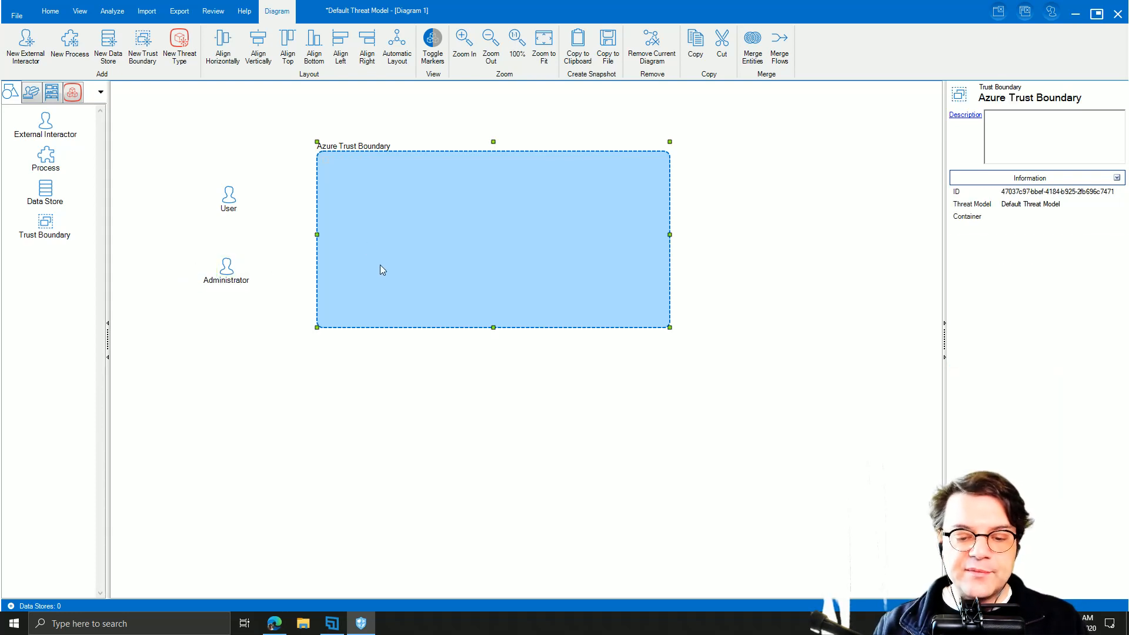
Place a Web Application process inside the Azure Trust Boundary and connect User to it with a flow named Call.
click(32, 94)
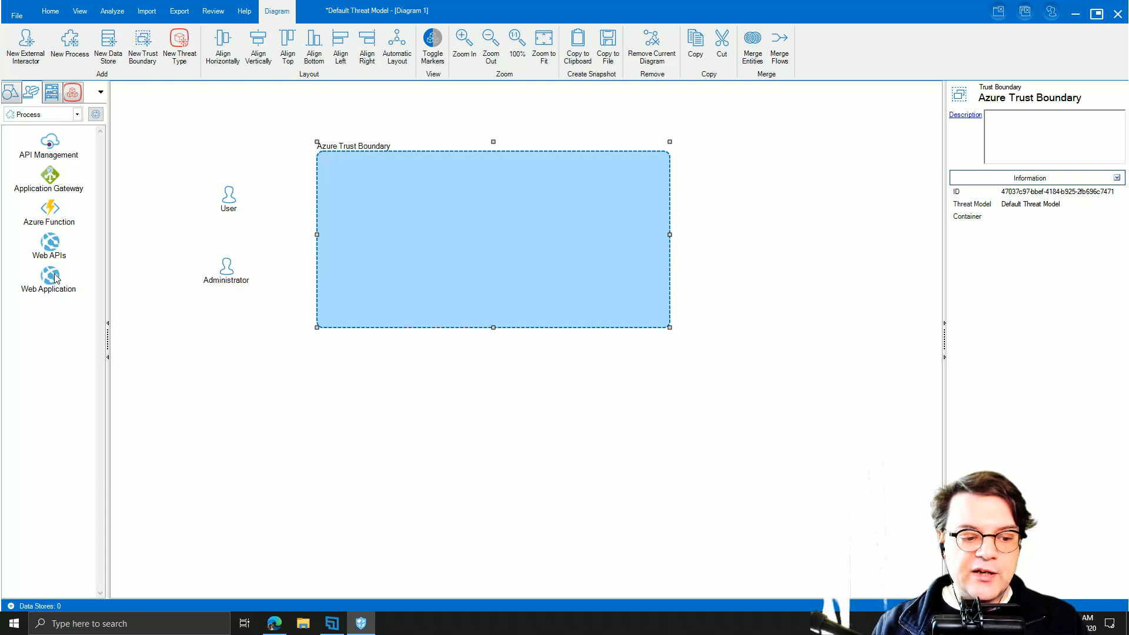
drag(50, 275, 436, 215)
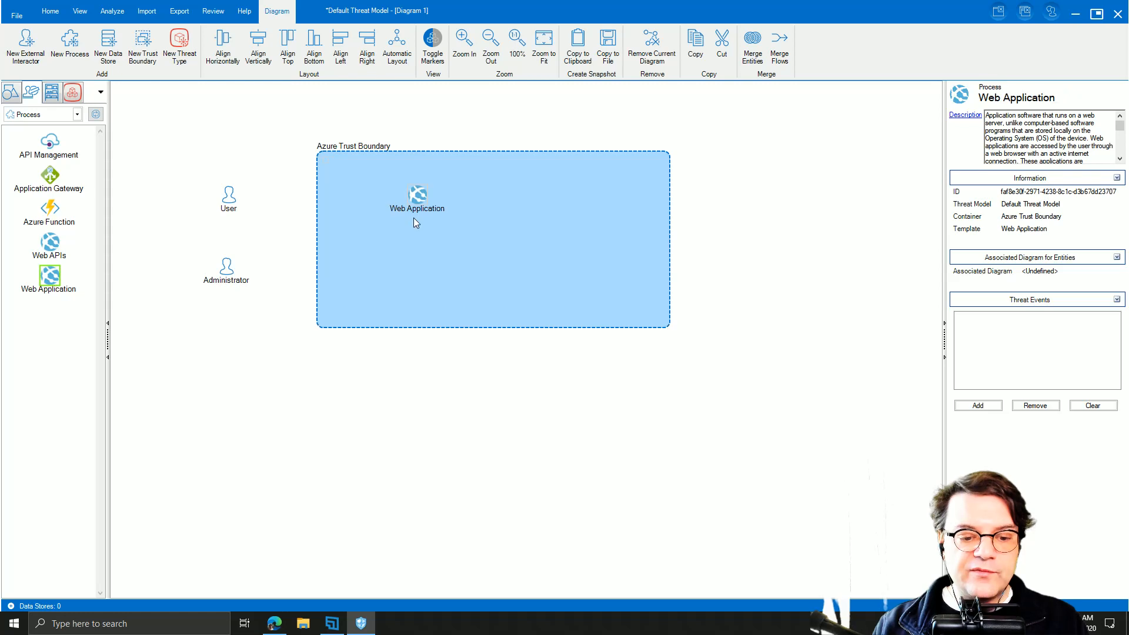
drag(228, 197, 417, 196)
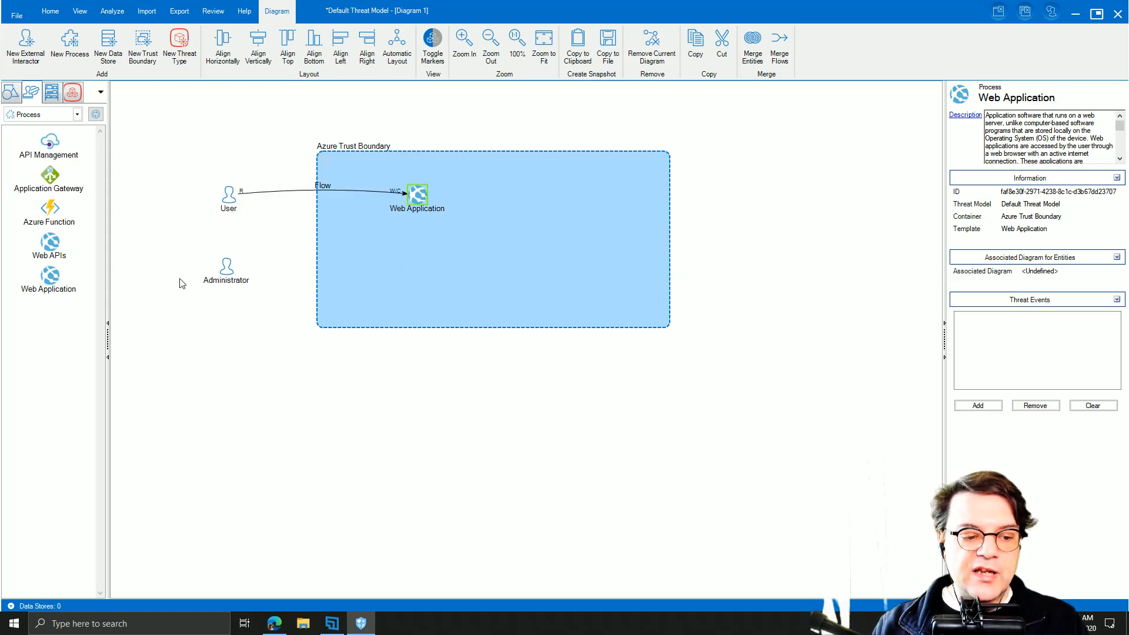
double_click(323, 185)
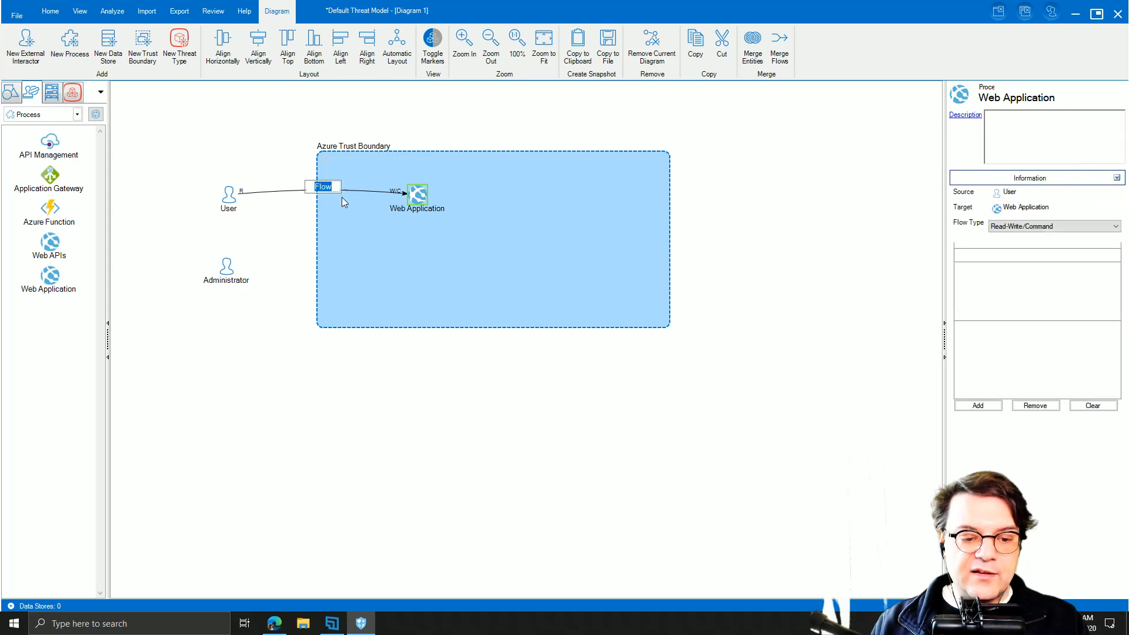
text(Call)
key(Return)
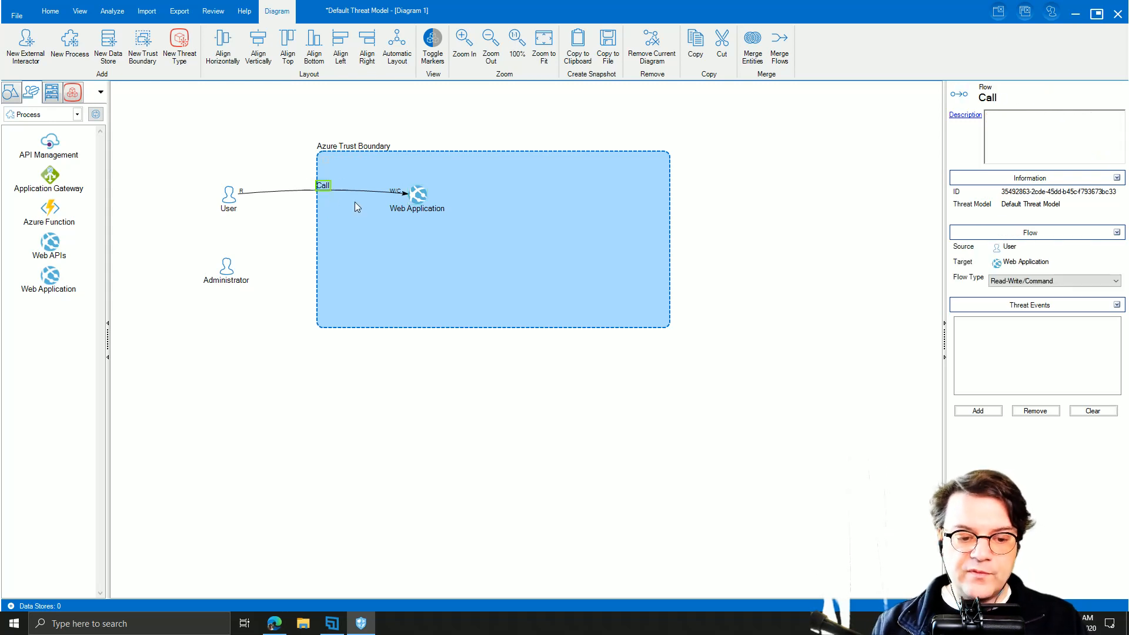
click(424, 201)
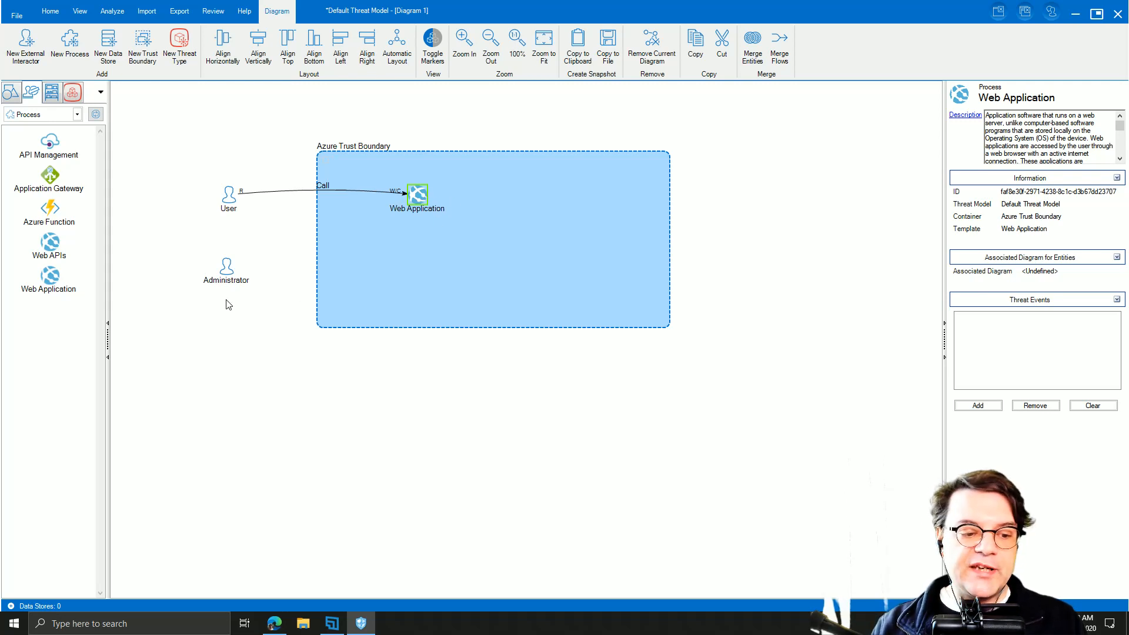
Place an Azure SQL data store inside the Azure Trust Boundary and add a flow from Web Application to it.
click(77, 114)
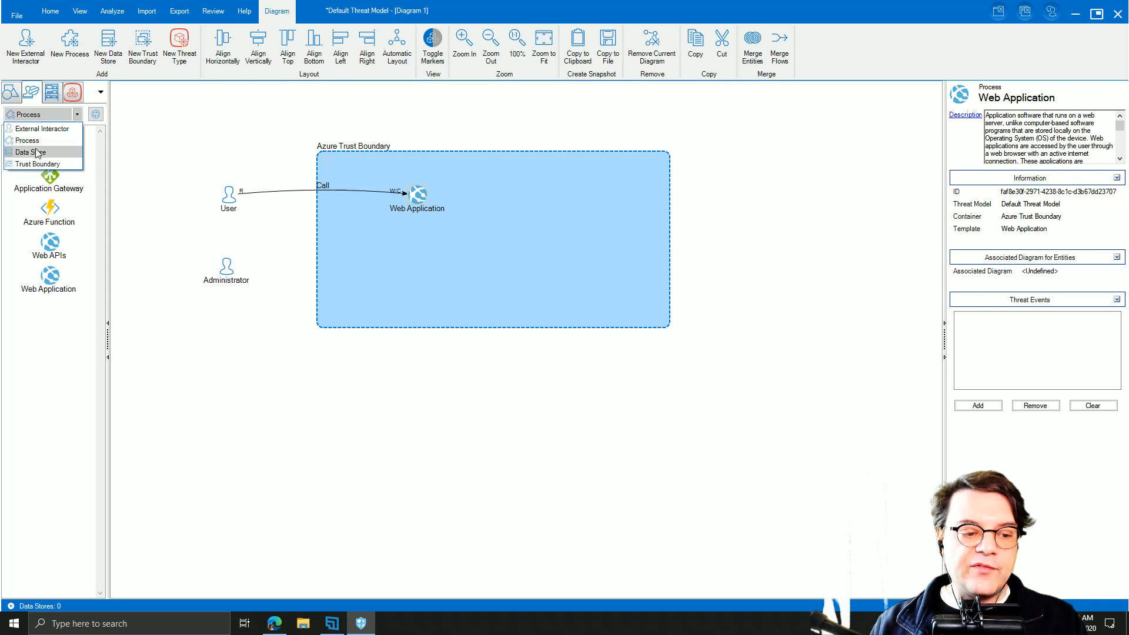
click(23, 153)
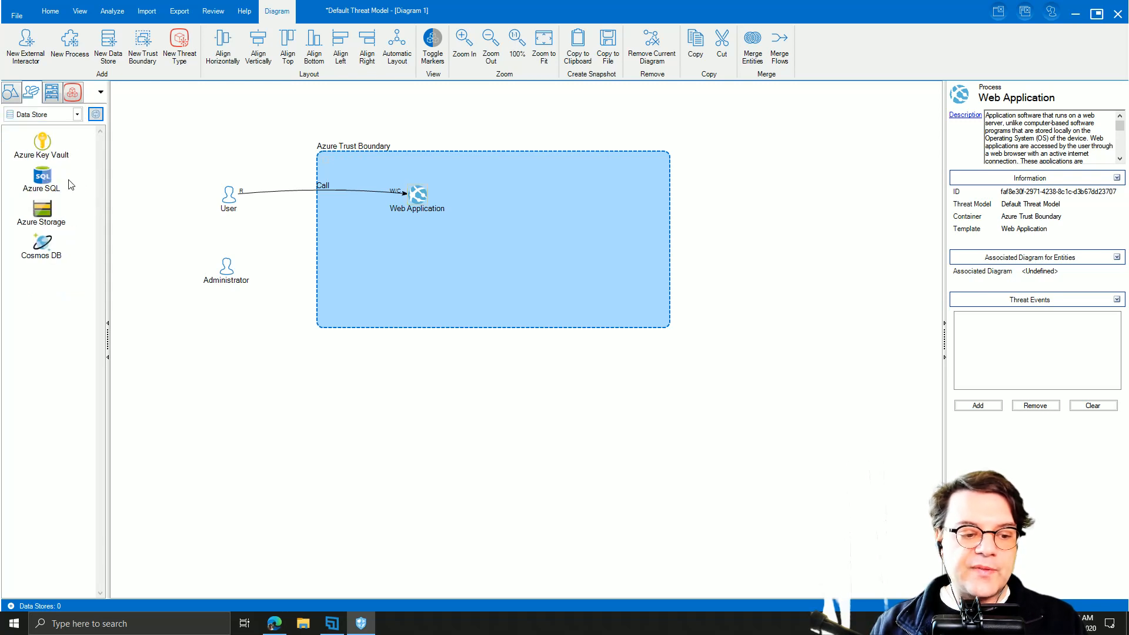
drag(42, 179, 559, 246)
drag(423, 195, 538, 224)
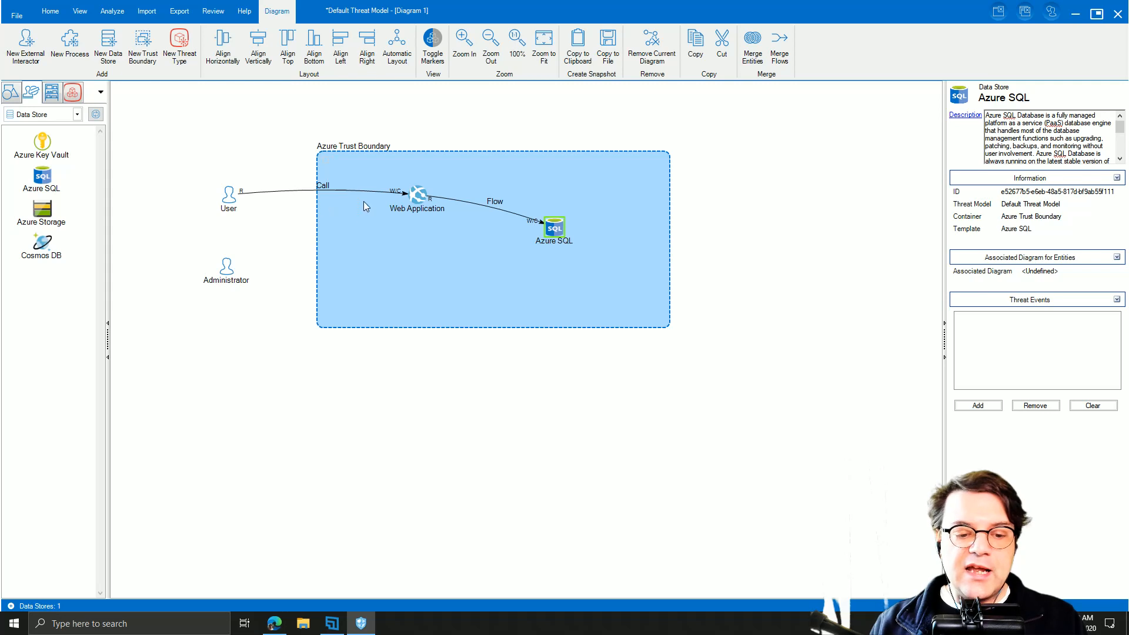
click(513, 214)
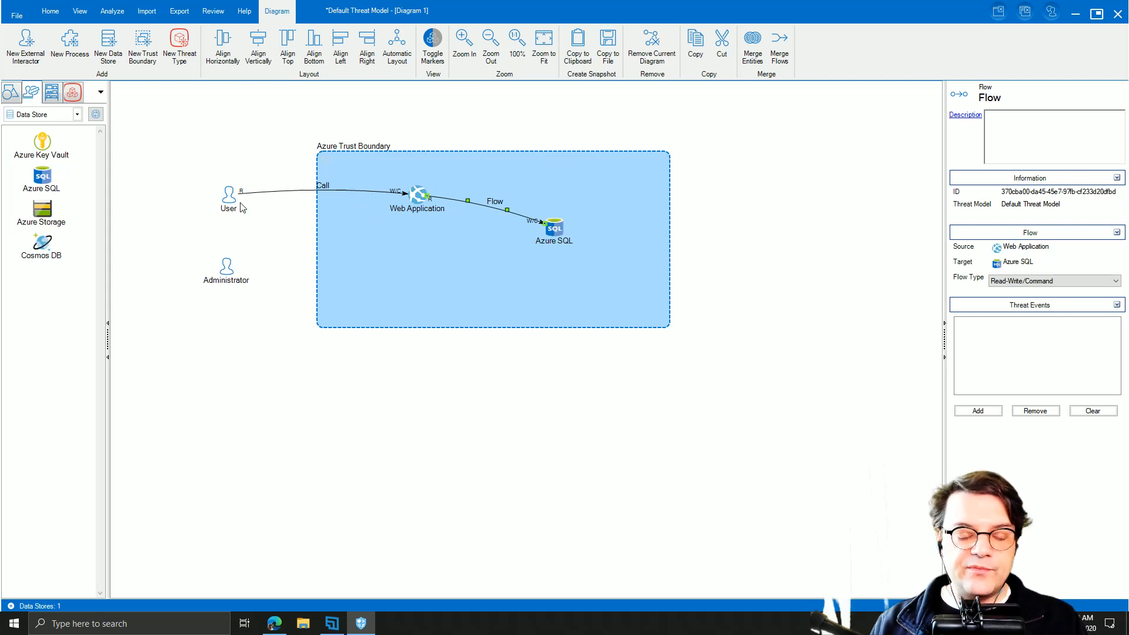
mouse_move(231, 202)
mouse_down()
mouse_move(213, 171)
mouse_move(231, 155)
mouse_move(233, 202)
mouse_move(229, 147)
mouse_move(232, 203)
mouse_up()
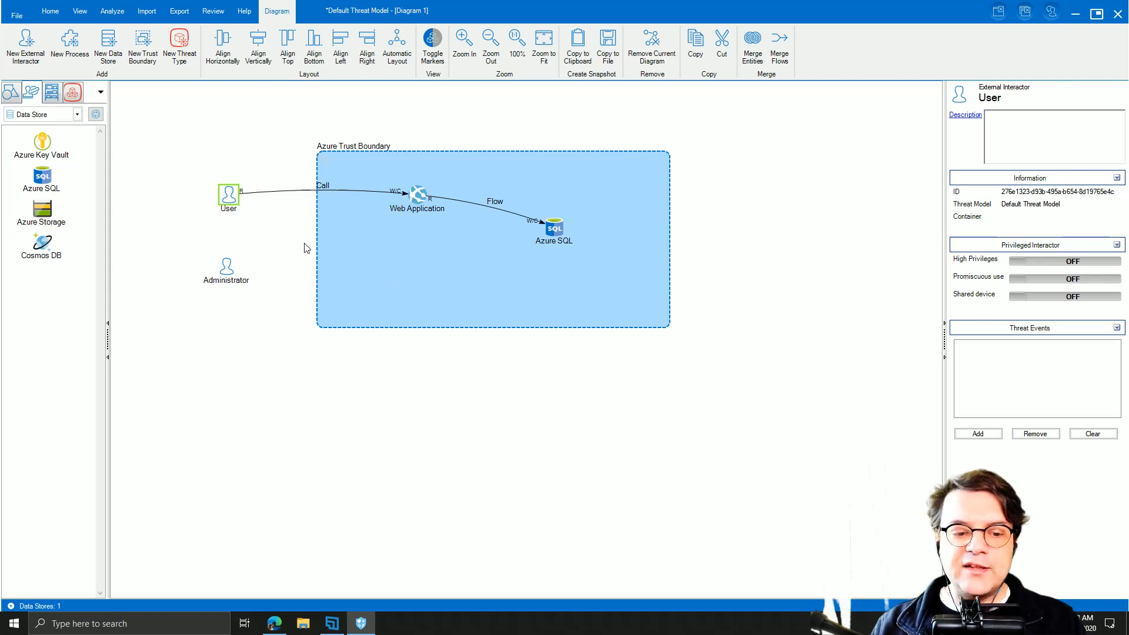
Delete the Call flow between User and Web Application and the flow from Web Application to Azure SQL.
click(272, 192)
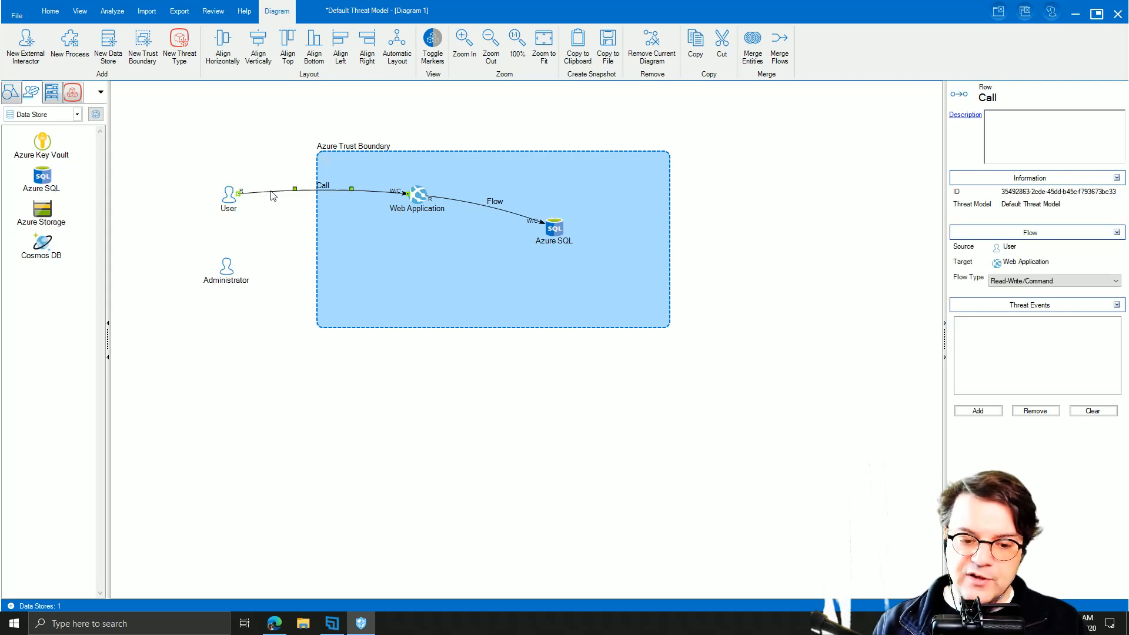
key(Delete)
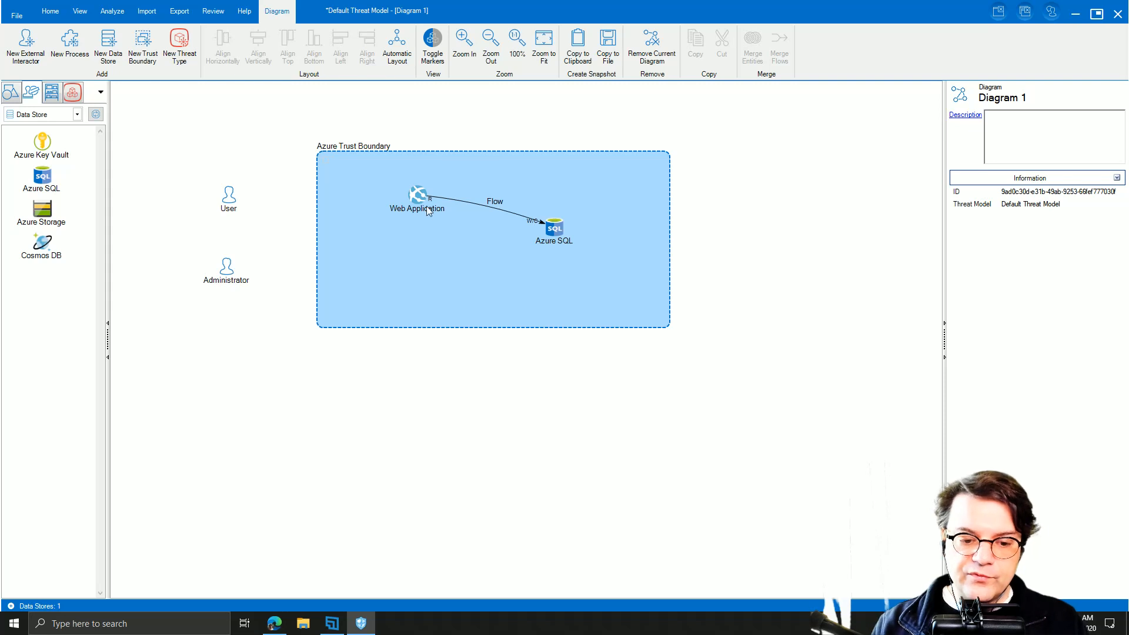
click(455, 201)
key(Delete)
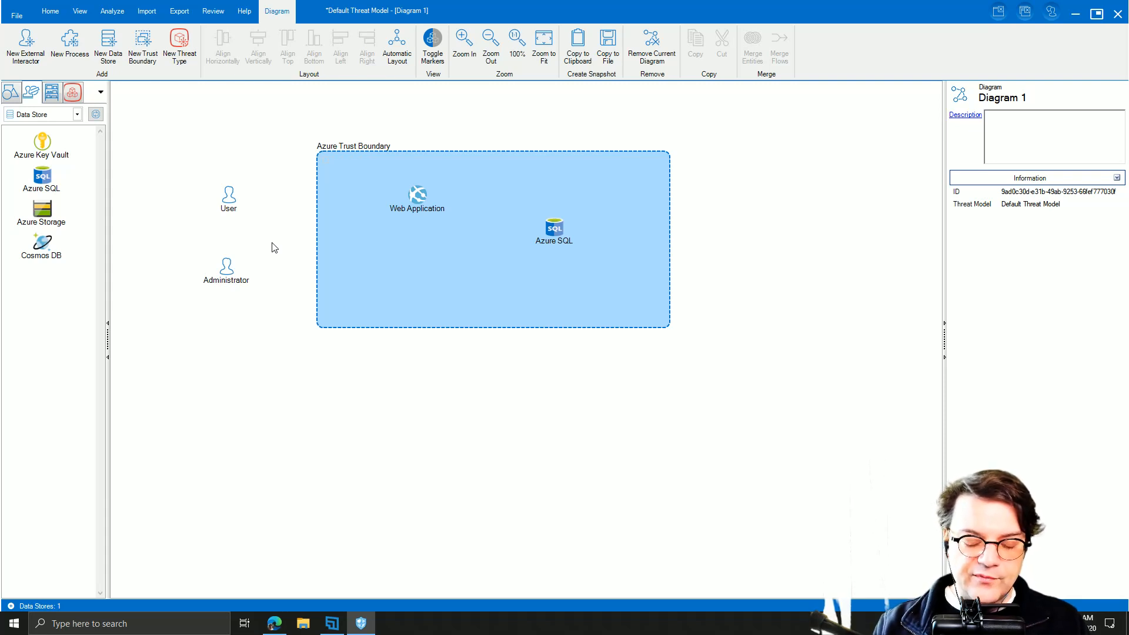
Start the Windows Magnifier and enlarge the screen around the diagram to 300%.
key(super+plus)
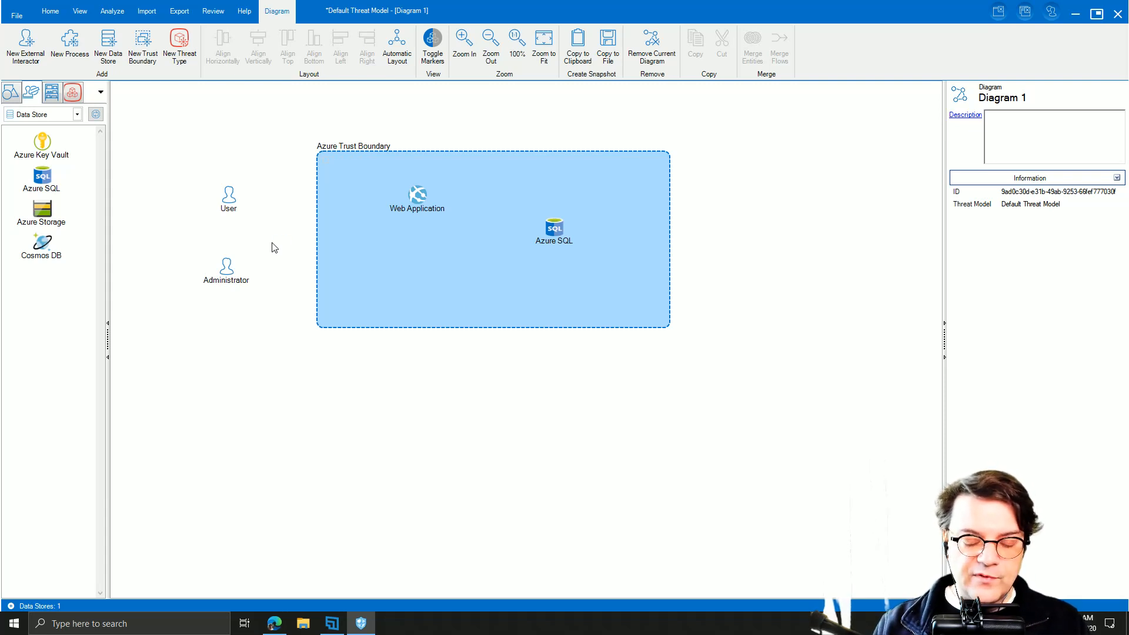
click(454, 79)
click(454, 79)
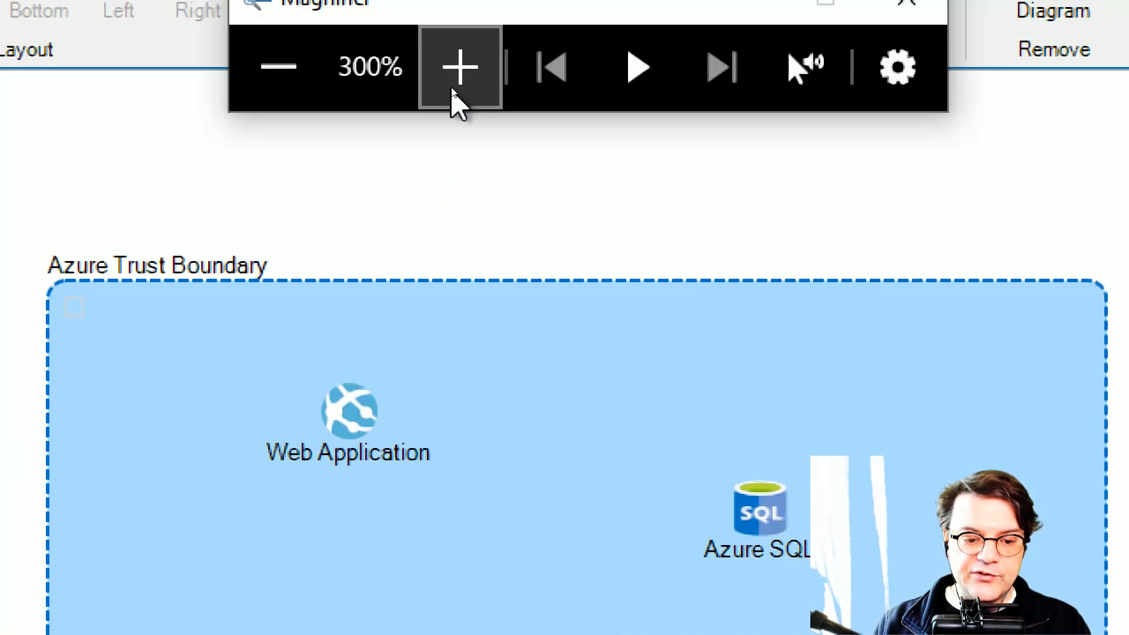
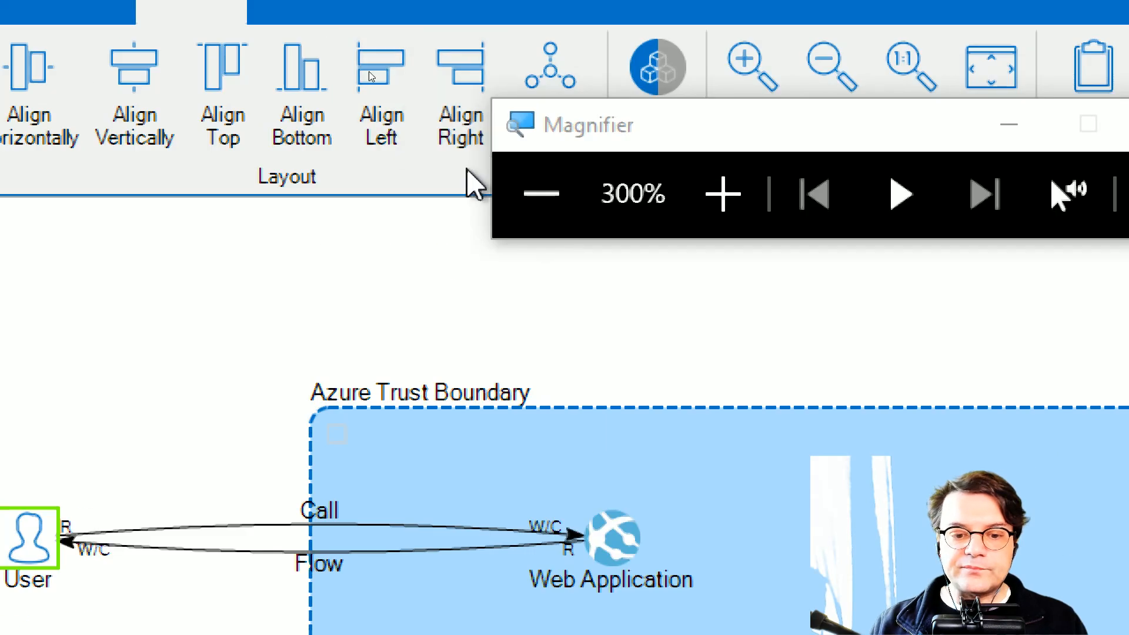
Reduce the screen magnification back to normal size and close the Magnifier.
click(541, 195)
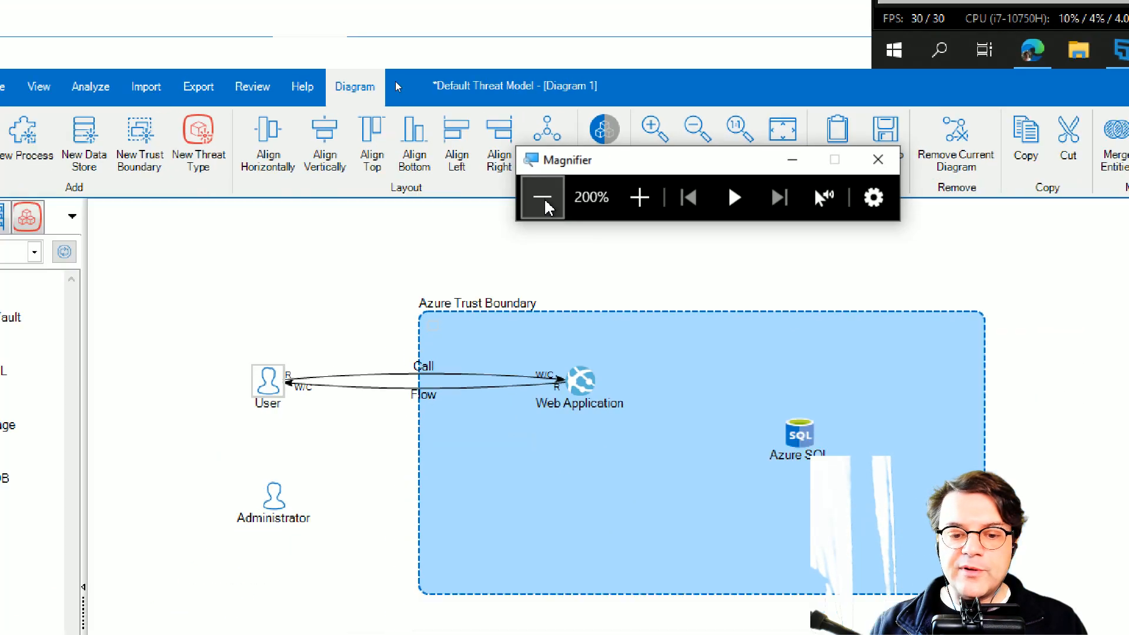
click(541, 195)
click(602, 59)
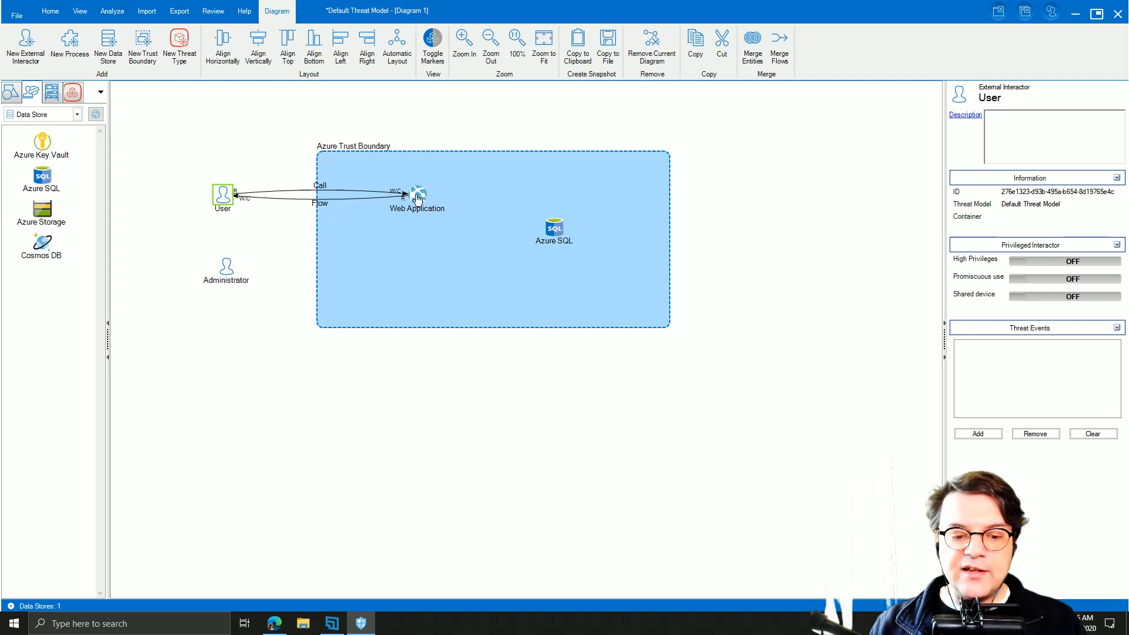
Add a flow from Web Application to Azure SQL and name it Access DB.
drag(416, 198, 550, 235)
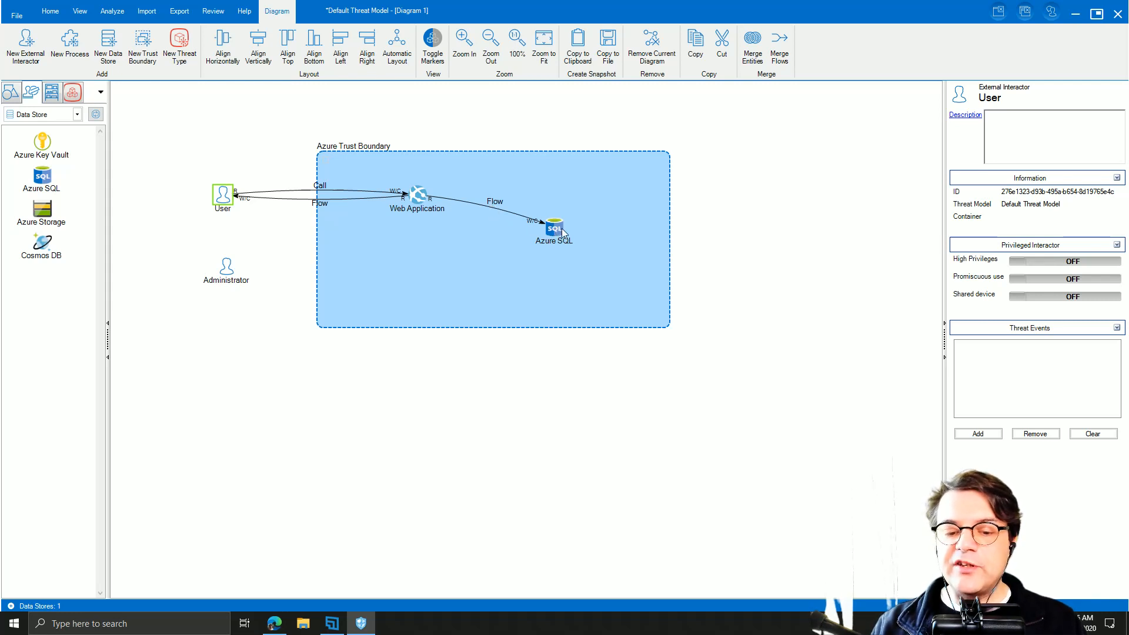
double_click(495, 203)
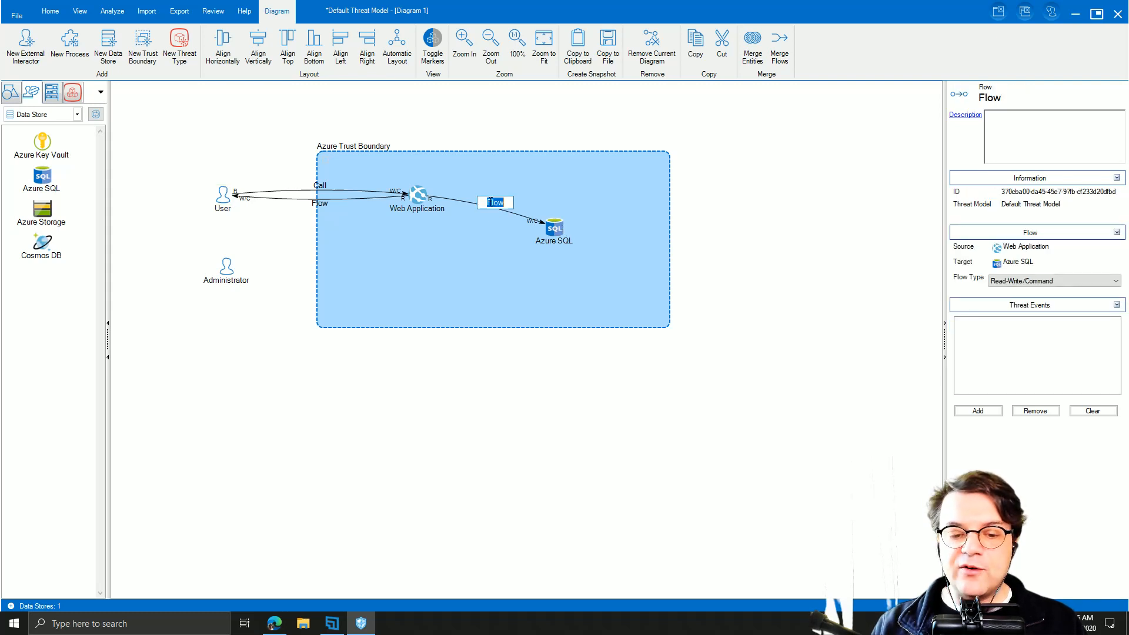
click(516, 215)
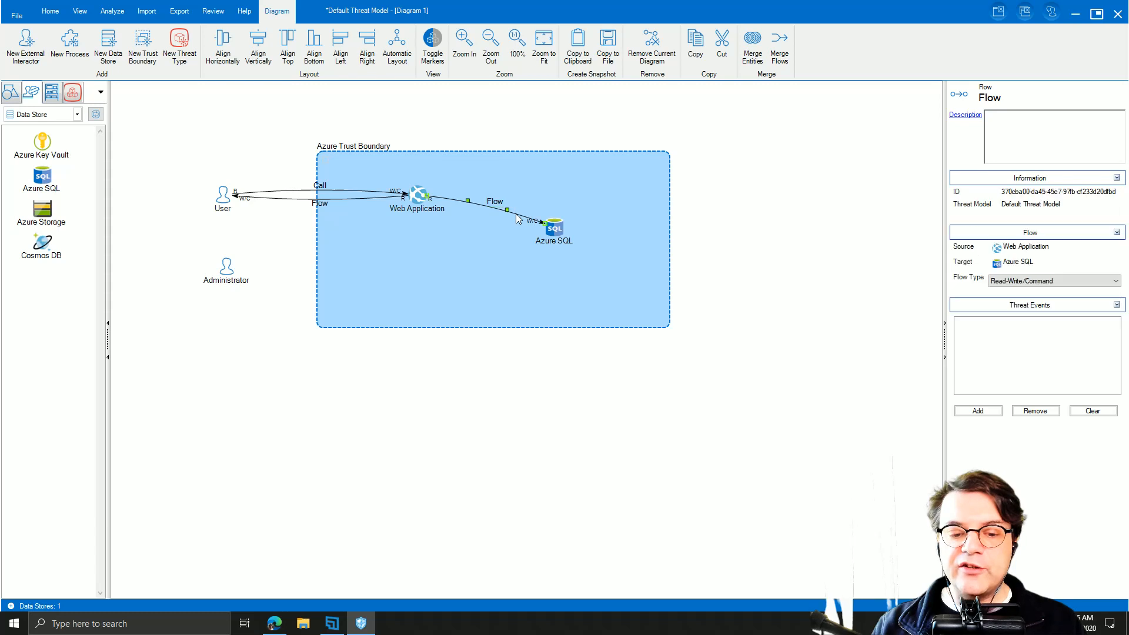
click(991, 98)
double_click(992, 98)
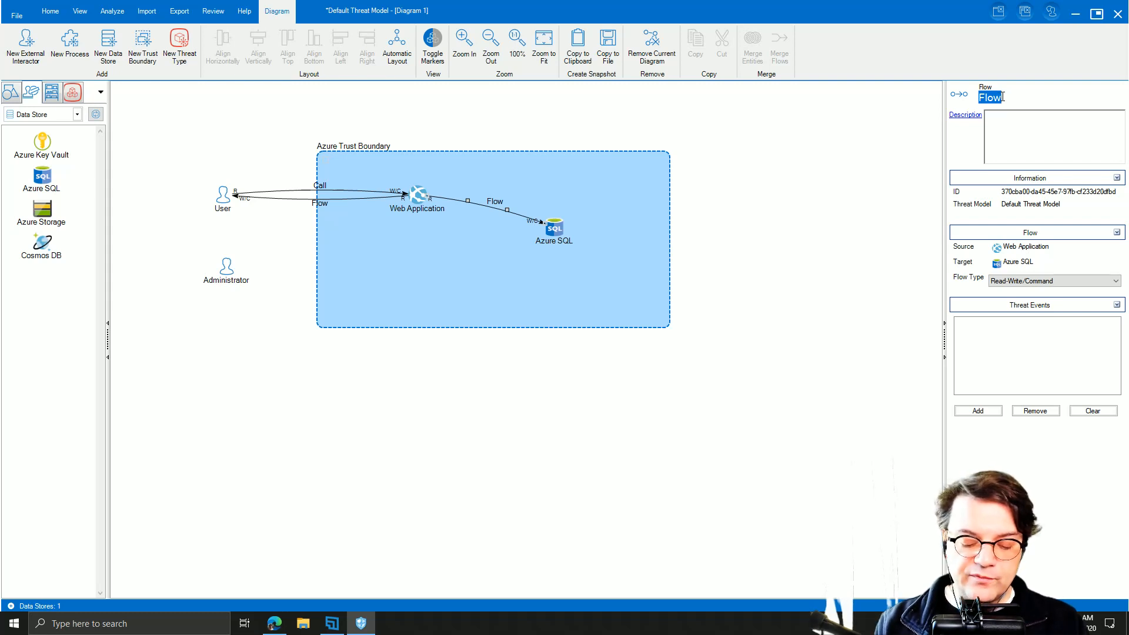
text(Access DB)
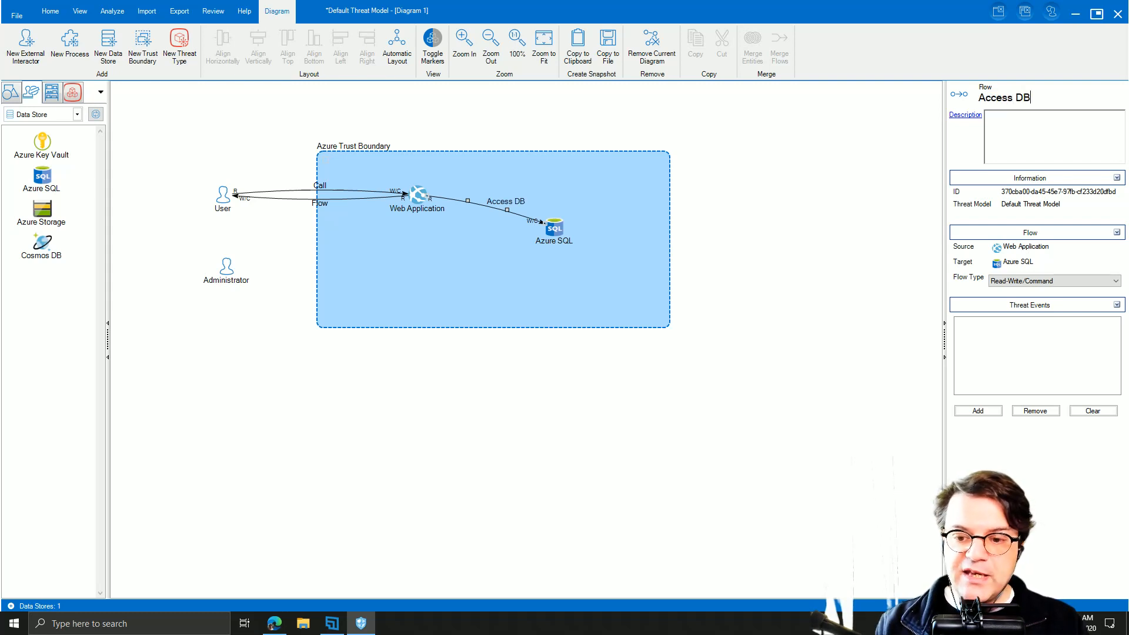
click(876, 192)
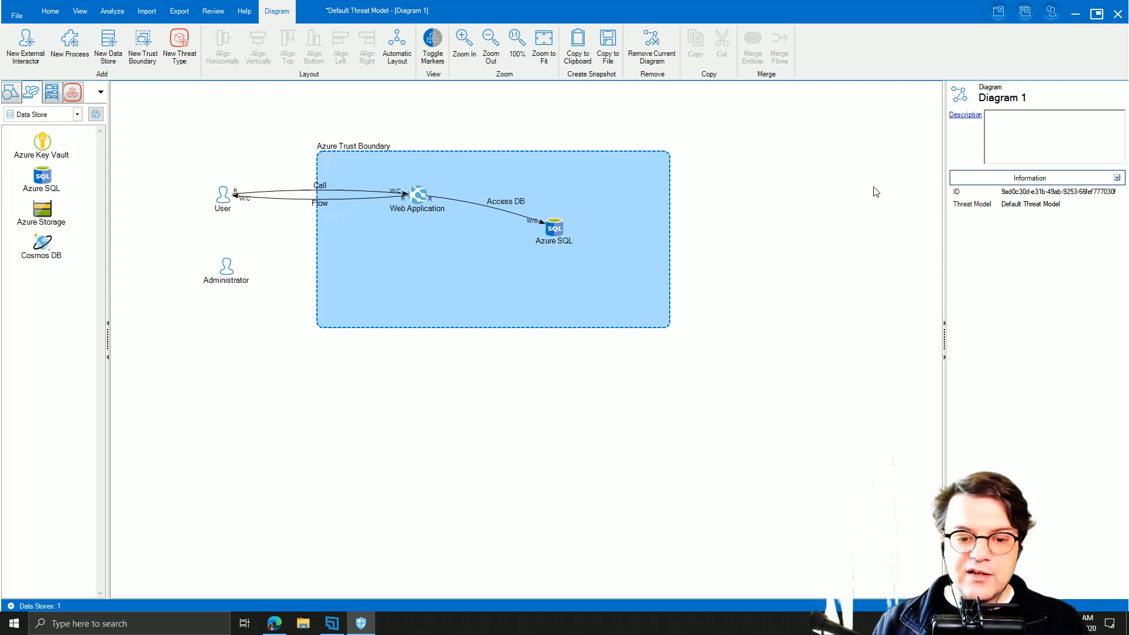
Select the Call flow from User to Web Application and widen the pane showing its properties.
click(344, 190)
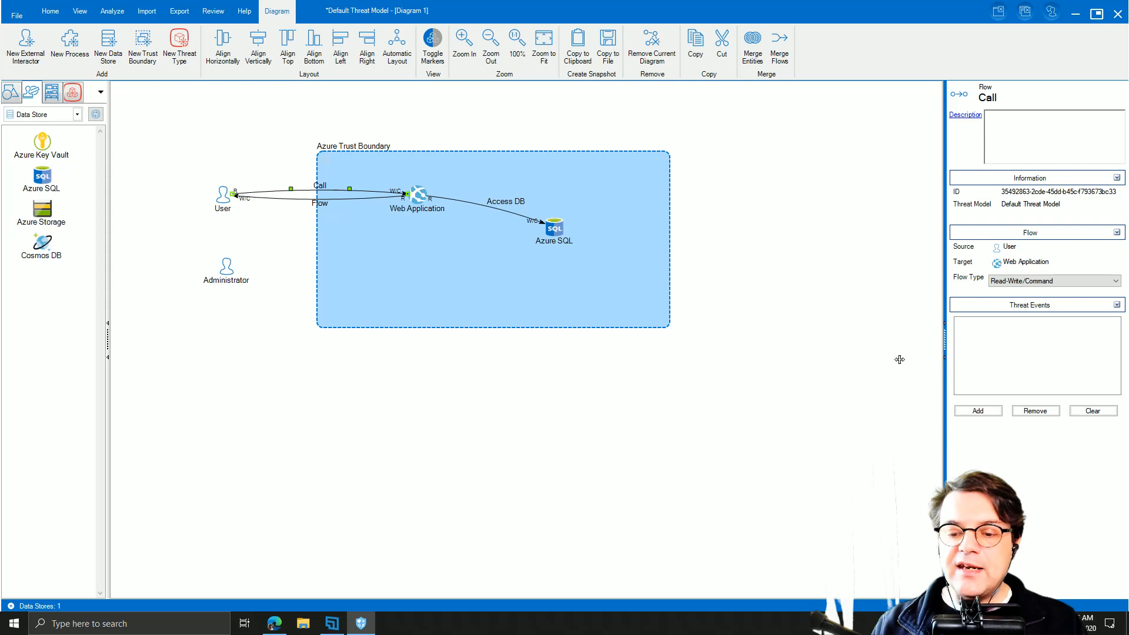
drag(900, 359, 876, 359)
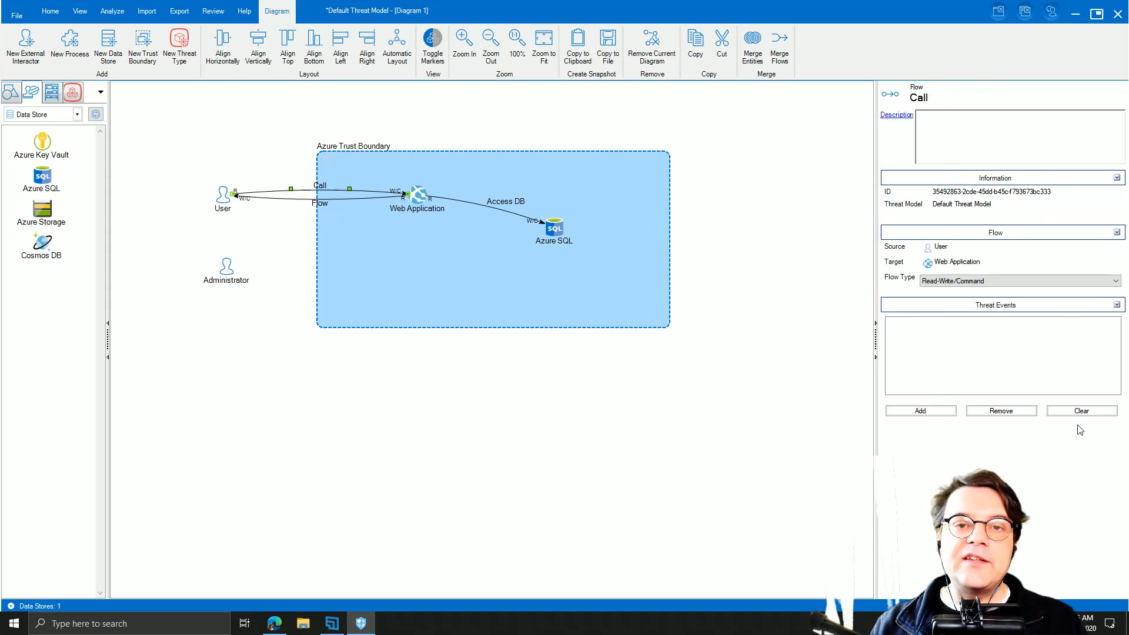
double_click(919, 97)
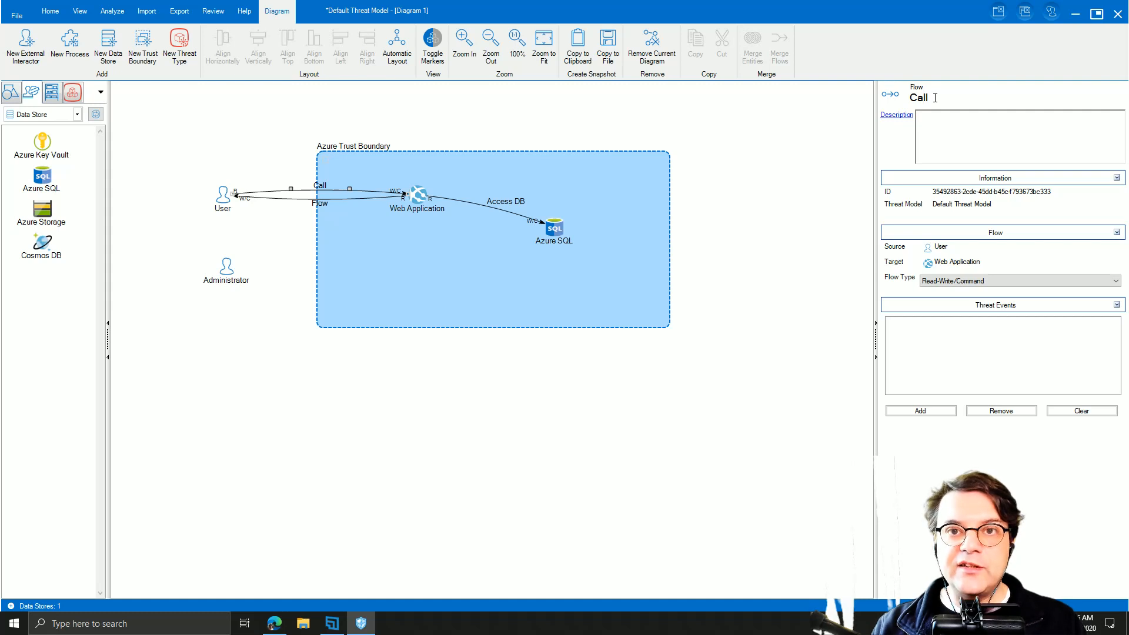
click(936, 126)
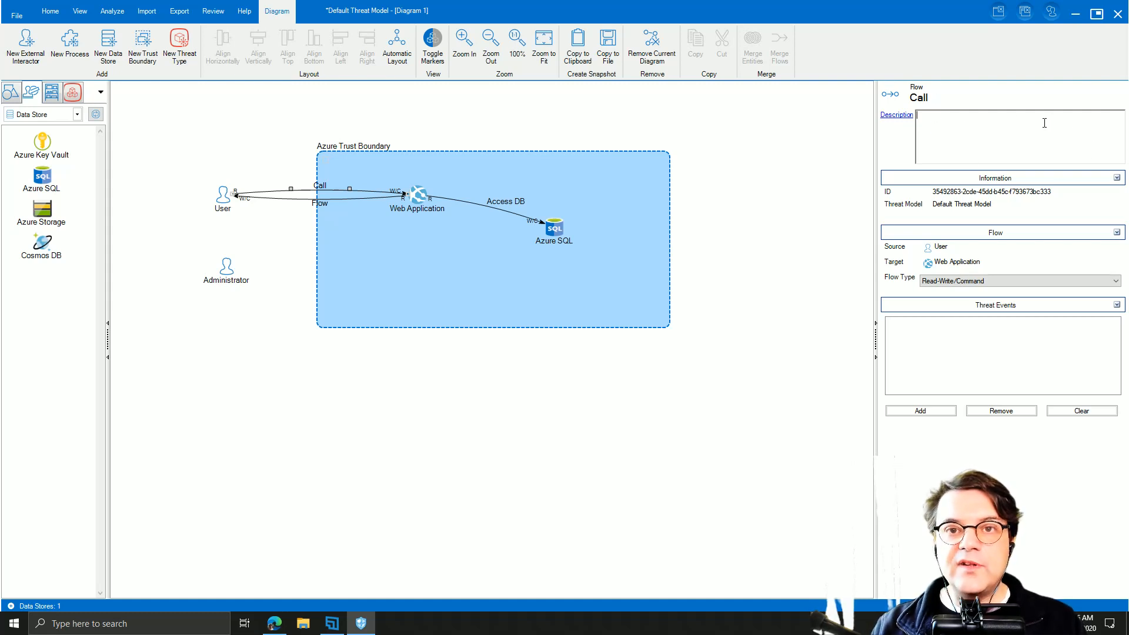
Open the Call flow's description in the separate text editor and enlarge and reposition that window.
click(897, 116)
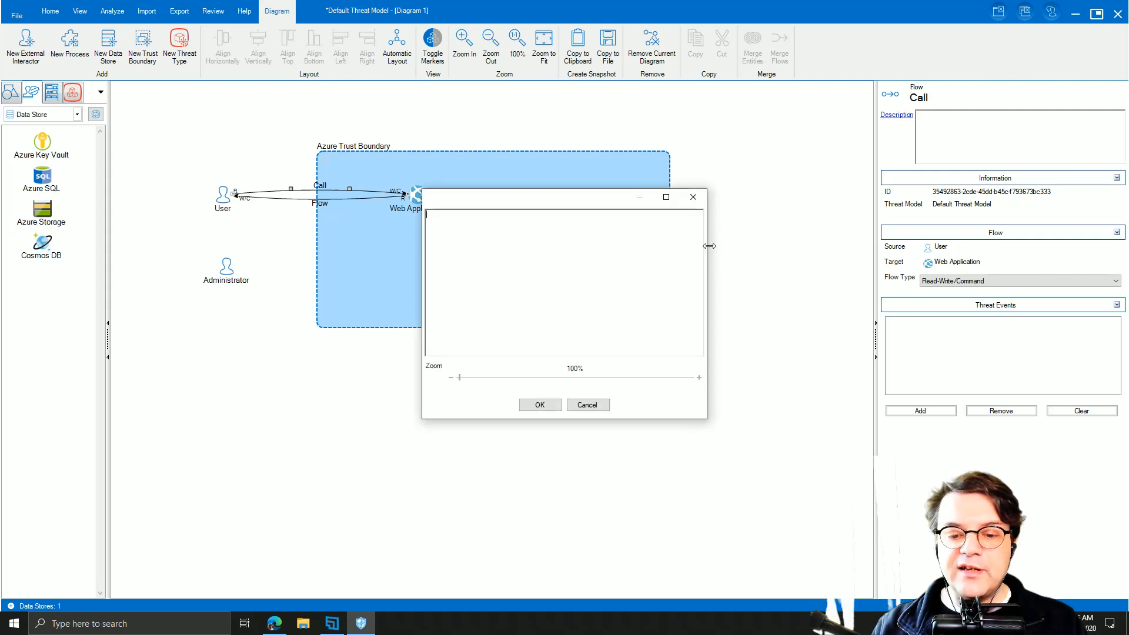
drag(707, 246, 862, 250)
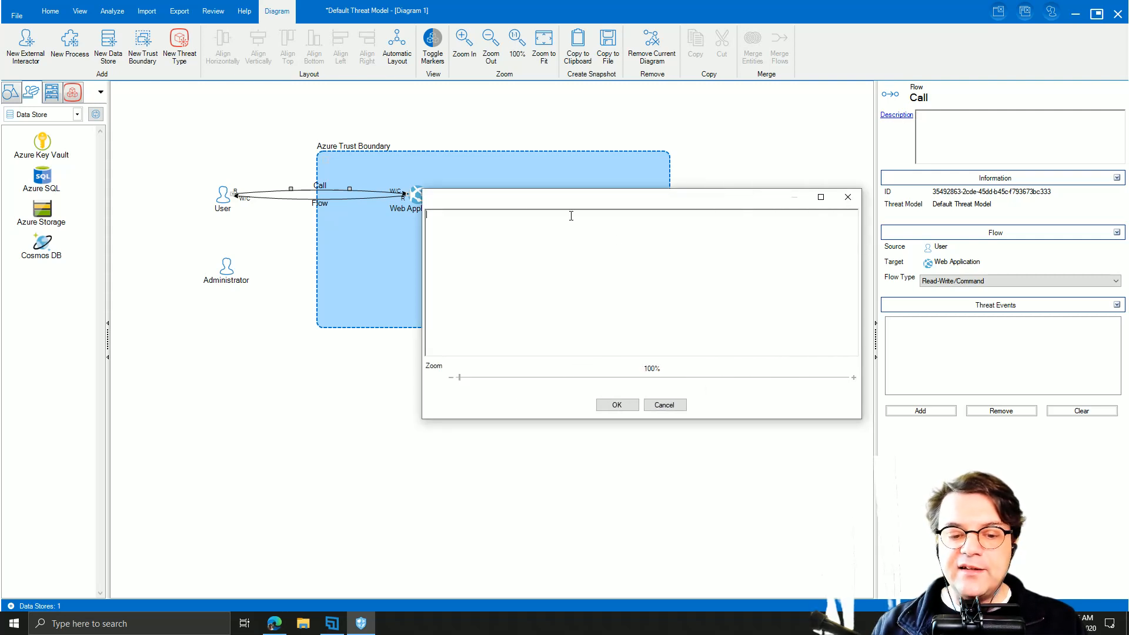
drag(530, 198, 388, 161)
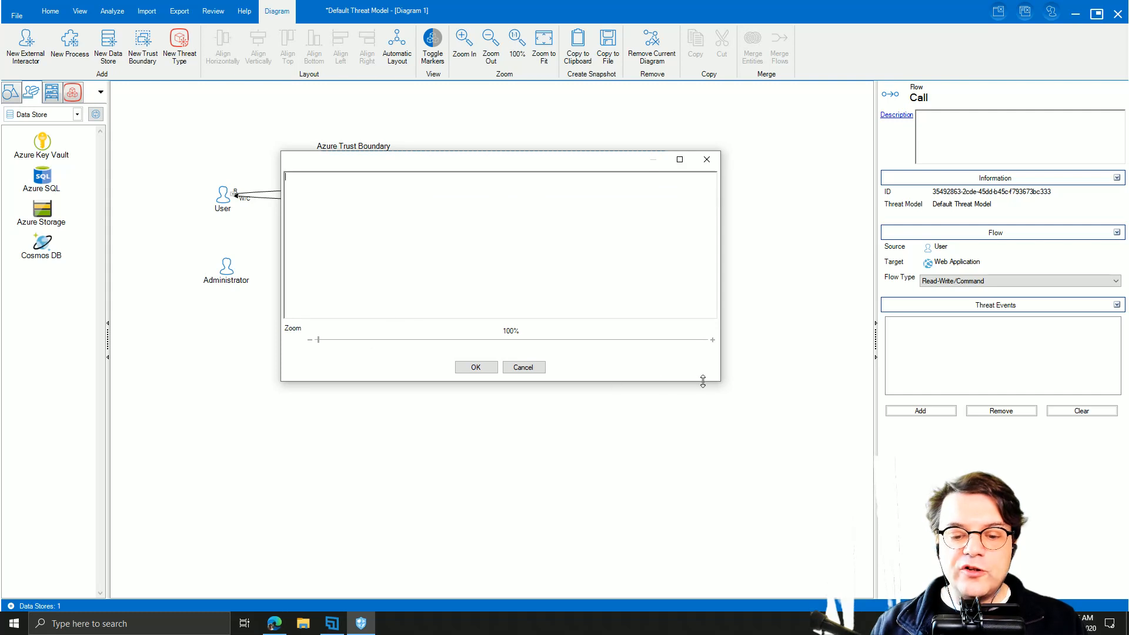
drag(719, 381, 849, 475)
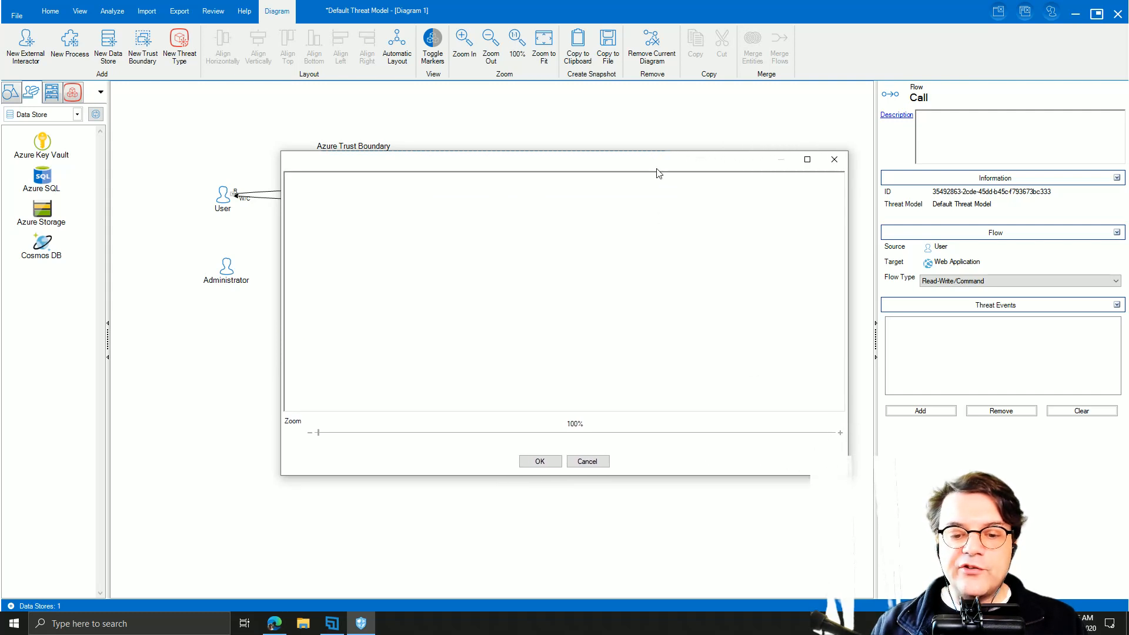
drag(658, 173, 602, 135)
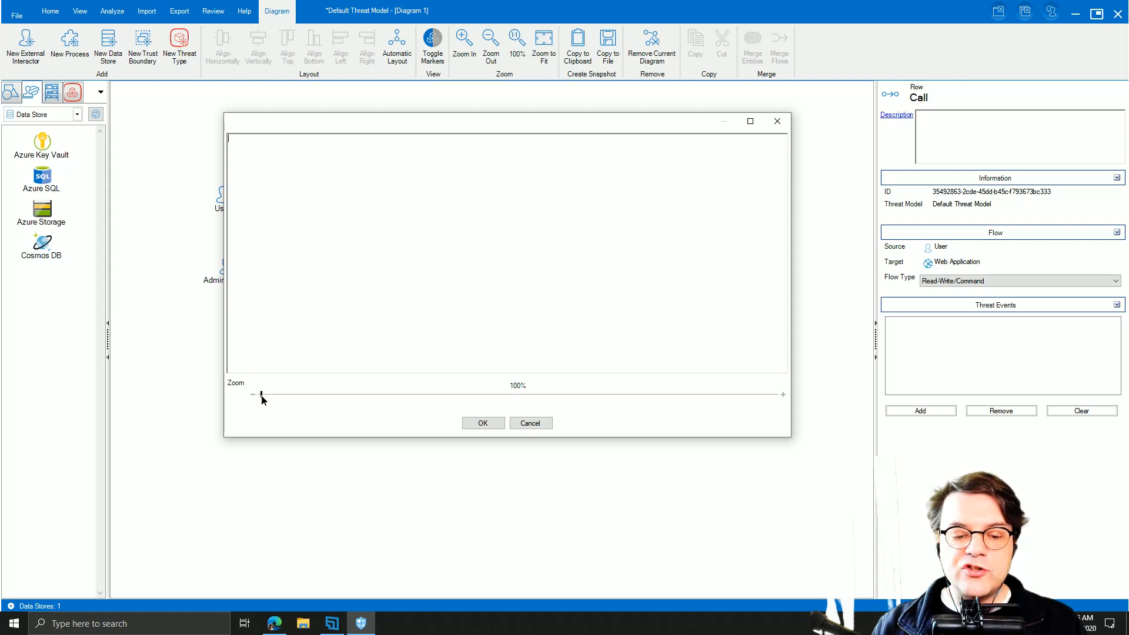
Set the text editor zoom to 150% and enter "This is a description" as the Call flow's description.
drag(262, 395, 347, 393)
click(396, 218)
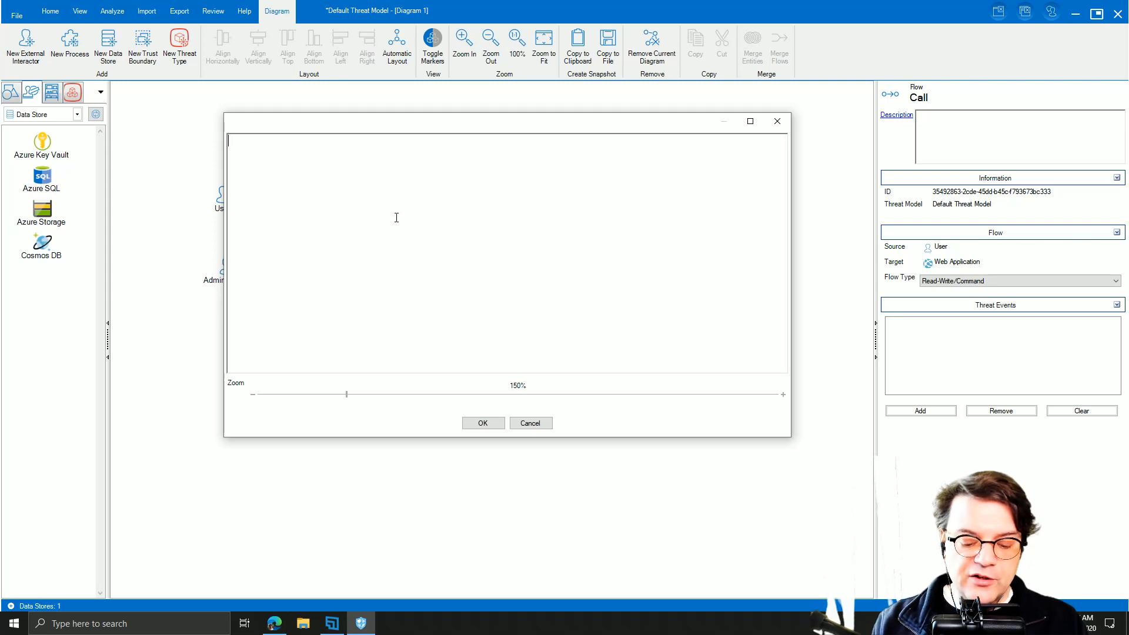
text(This is )
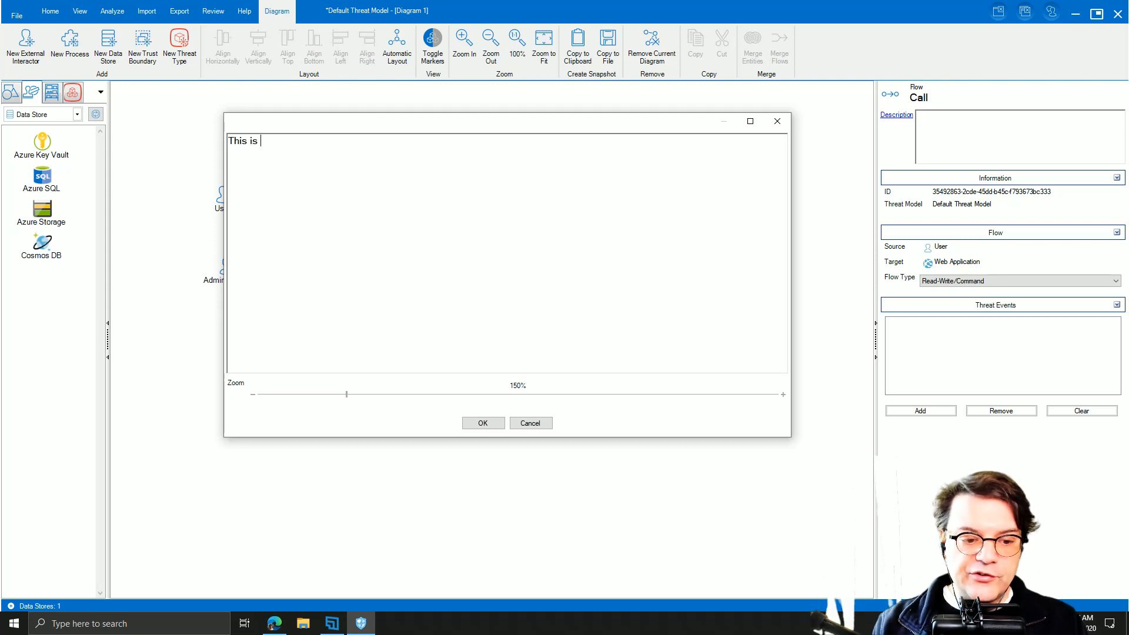
text(a descriptio)
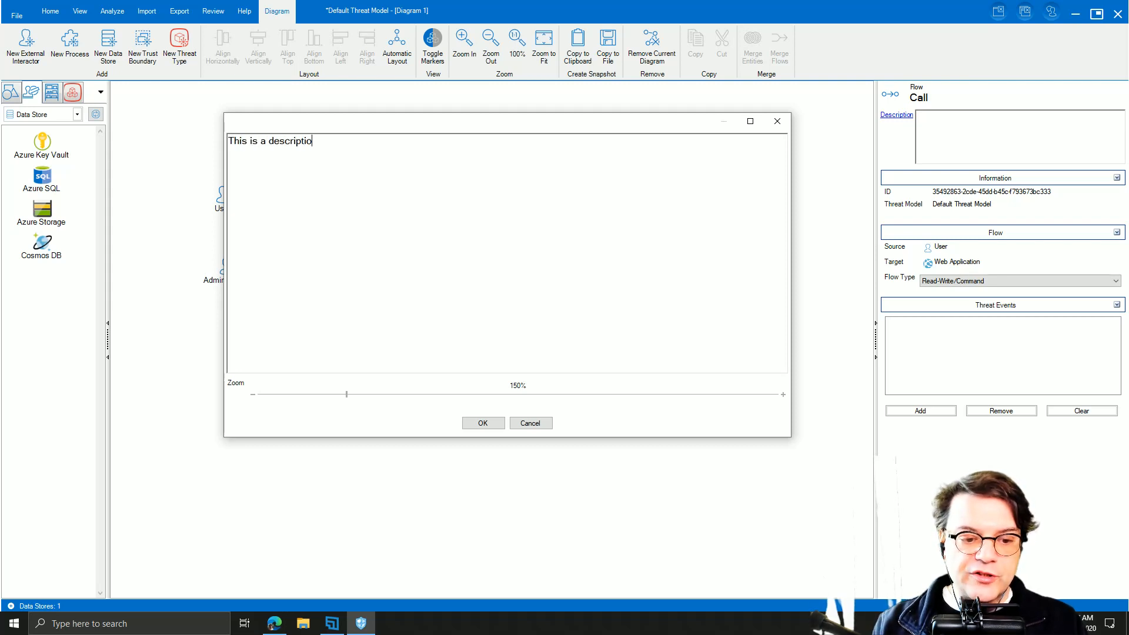
text(n)
Increase the description editor's zoom to 200% and return to the end of the text.
click(350, 395)
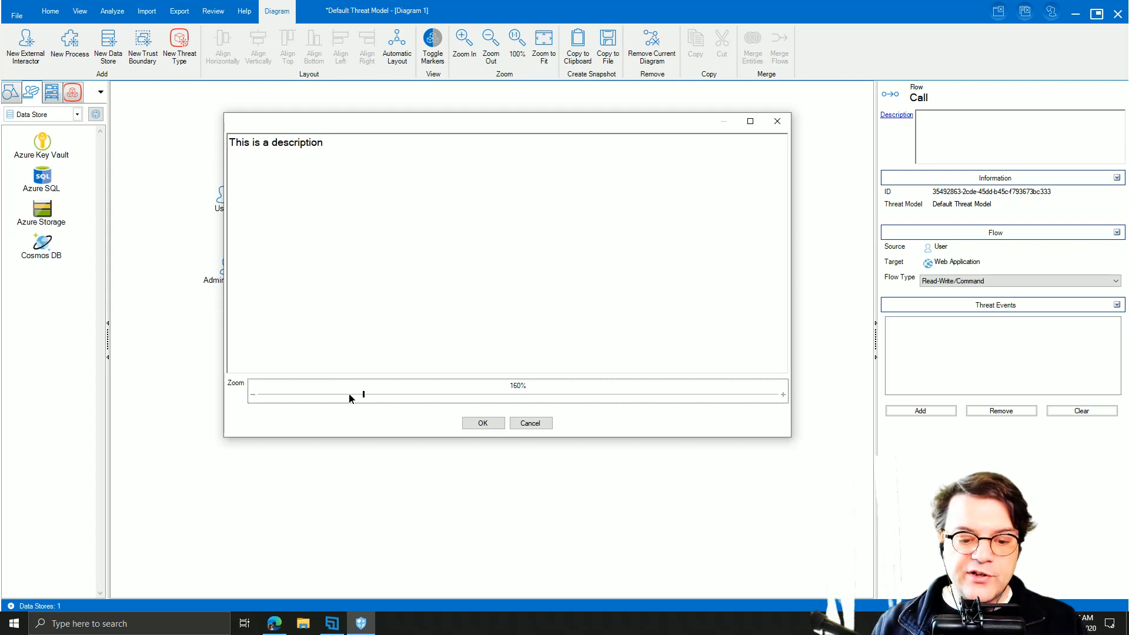
drag(349, 398, 431, 396)
click(378, 149)
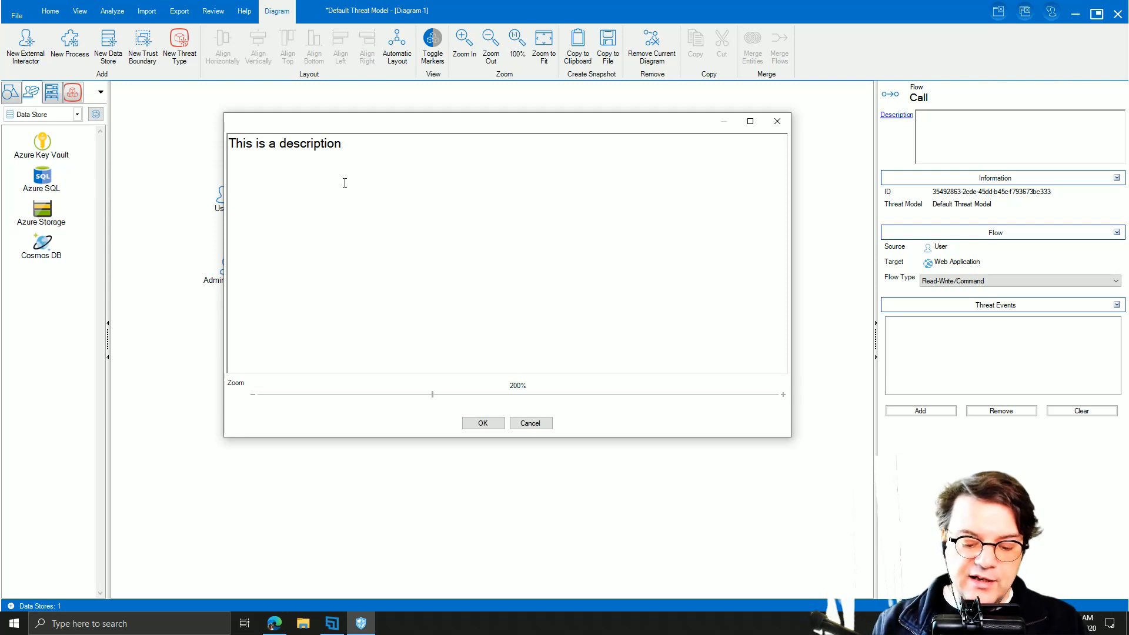
End the description with a period, check the spelling suggestions for the test word asdsa, and save the description without that word.
text(. asdsa)
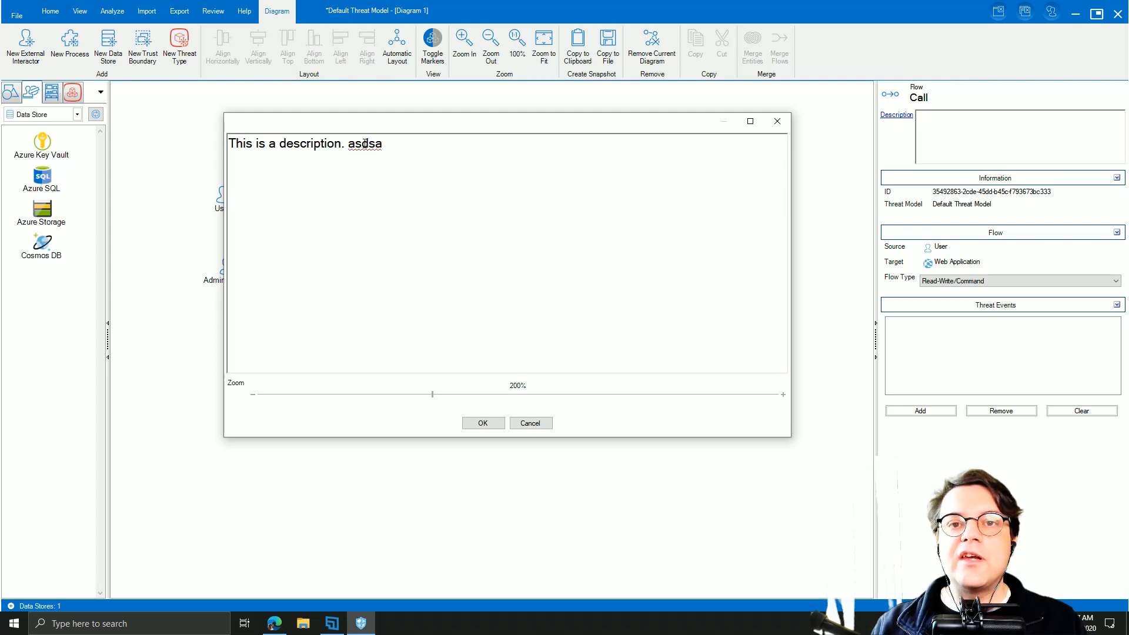
right_click(365, 143)
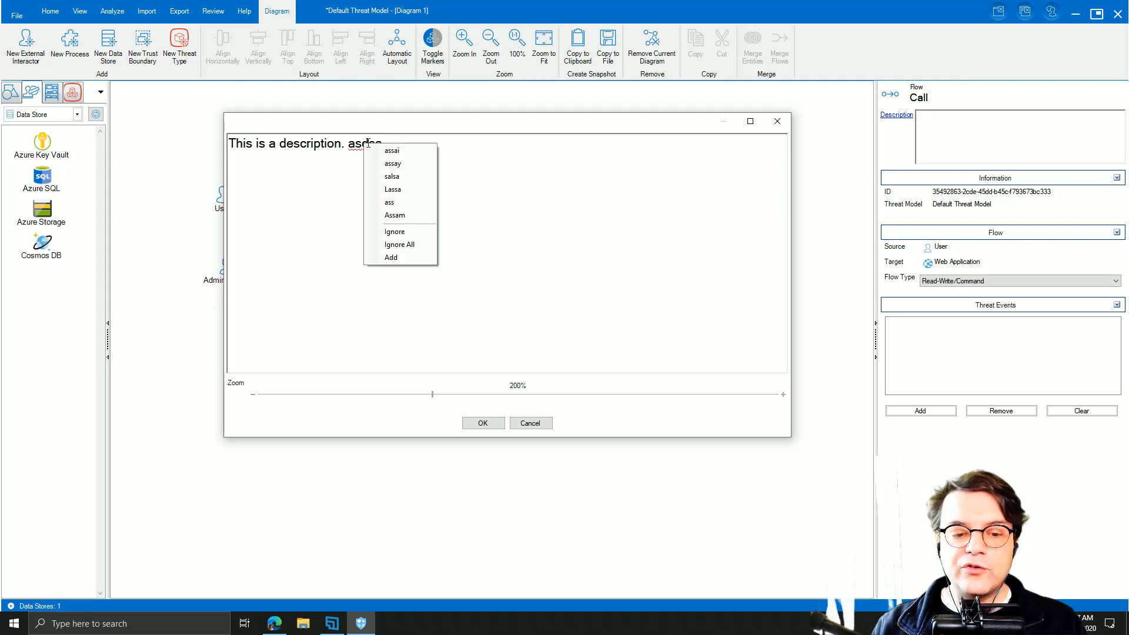
click(444, 139)
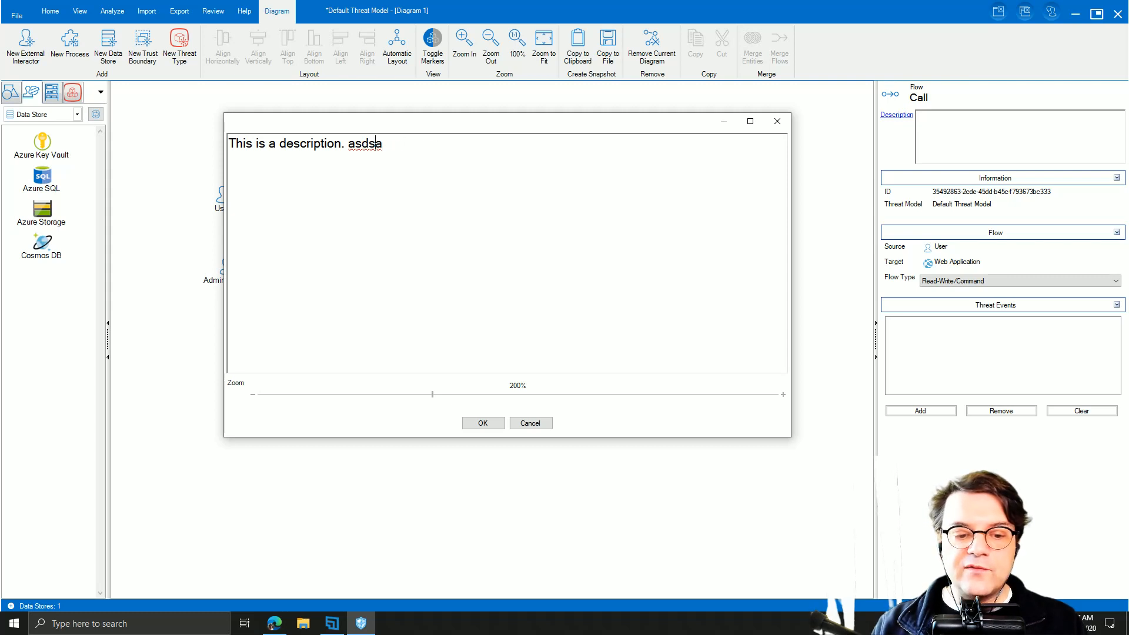
double_click(379, 143)
key(BackSpace)
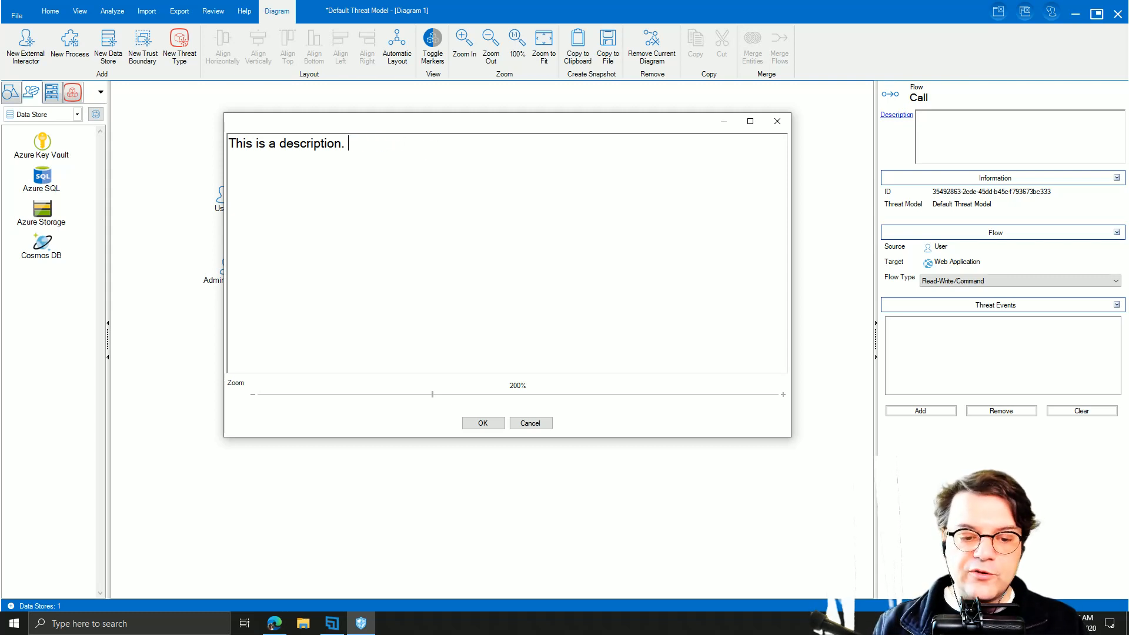
click(479, 422)
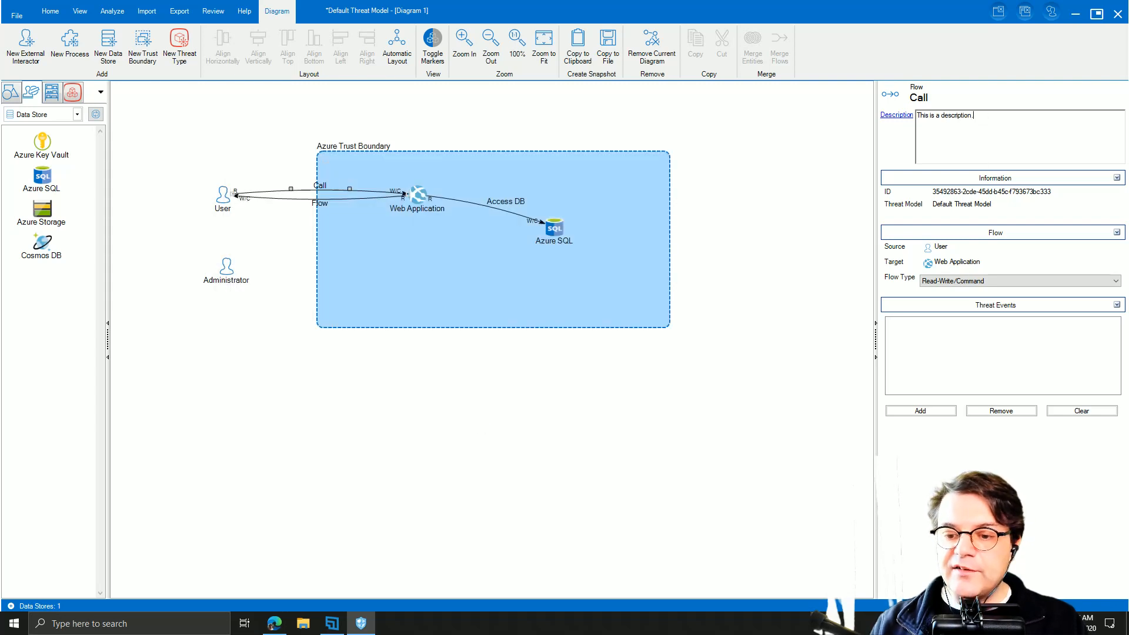
Try the inline description field's spell check with the test word asdasd and remove that word.
text(asdasd)
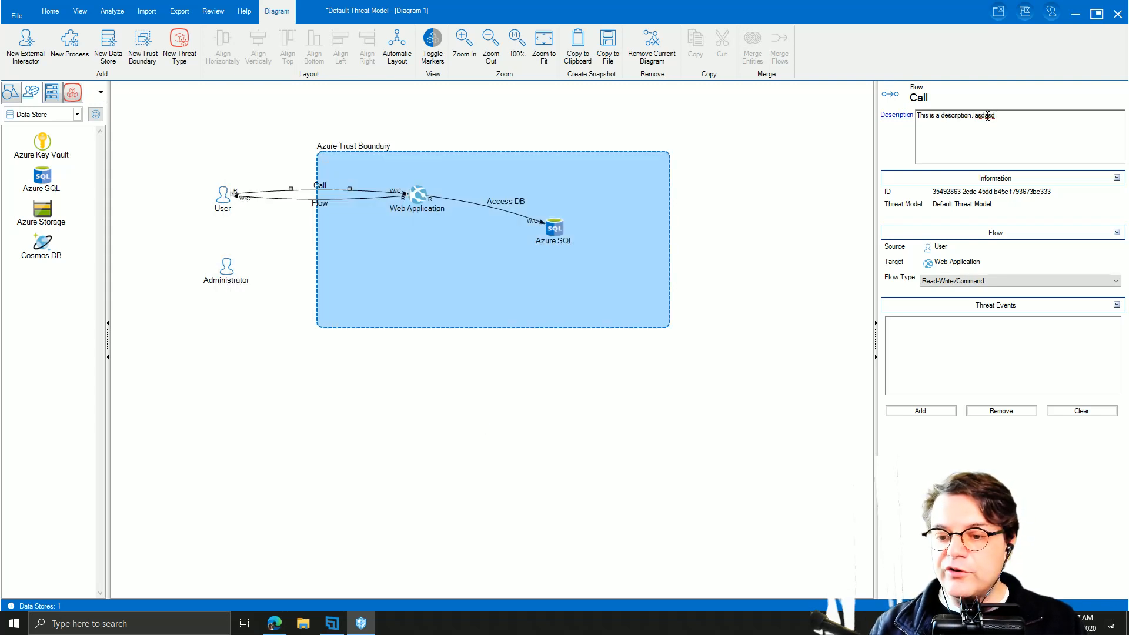
double_click(987, 115)
key(BackSpace)
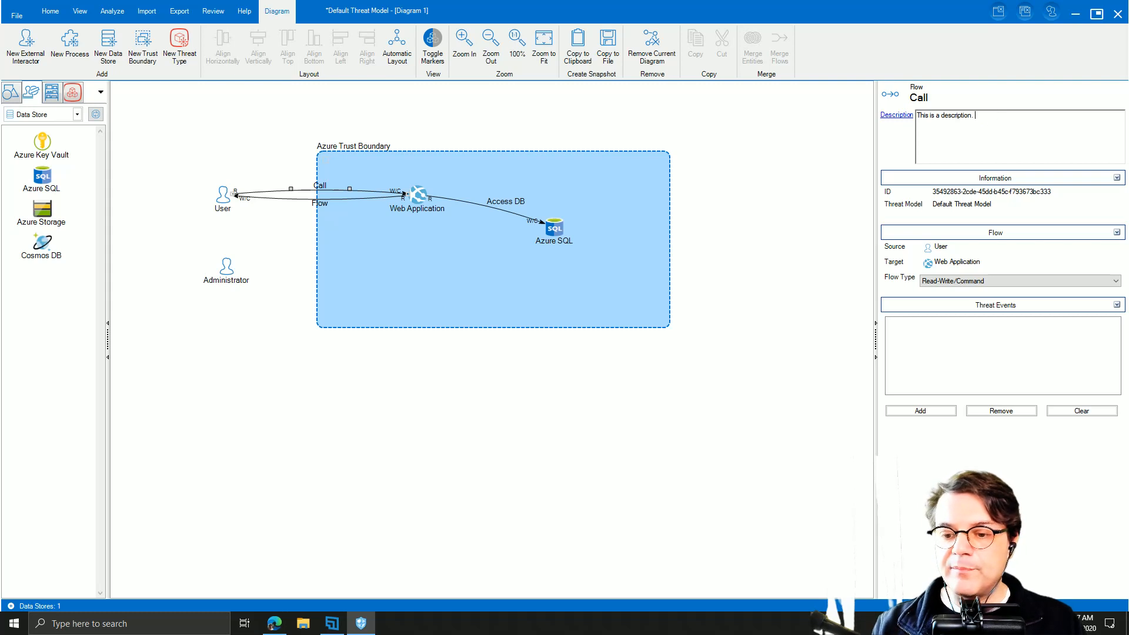
Open the Call flow's description in the full text editor twice, closing it each time without edits.
click(897, 115)
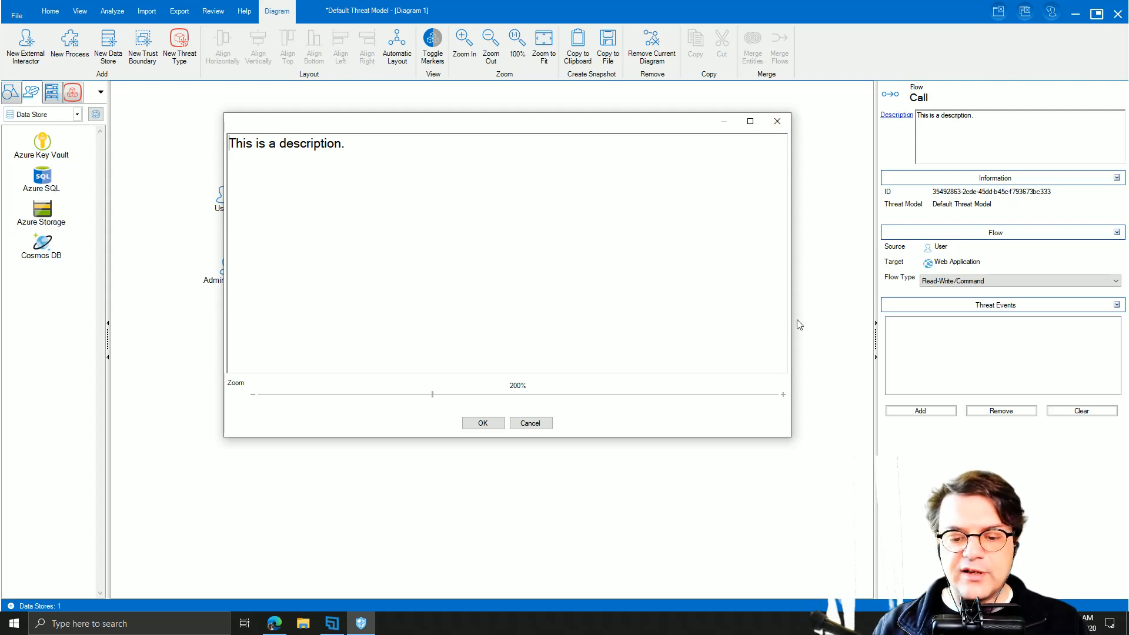
click(778, 123)
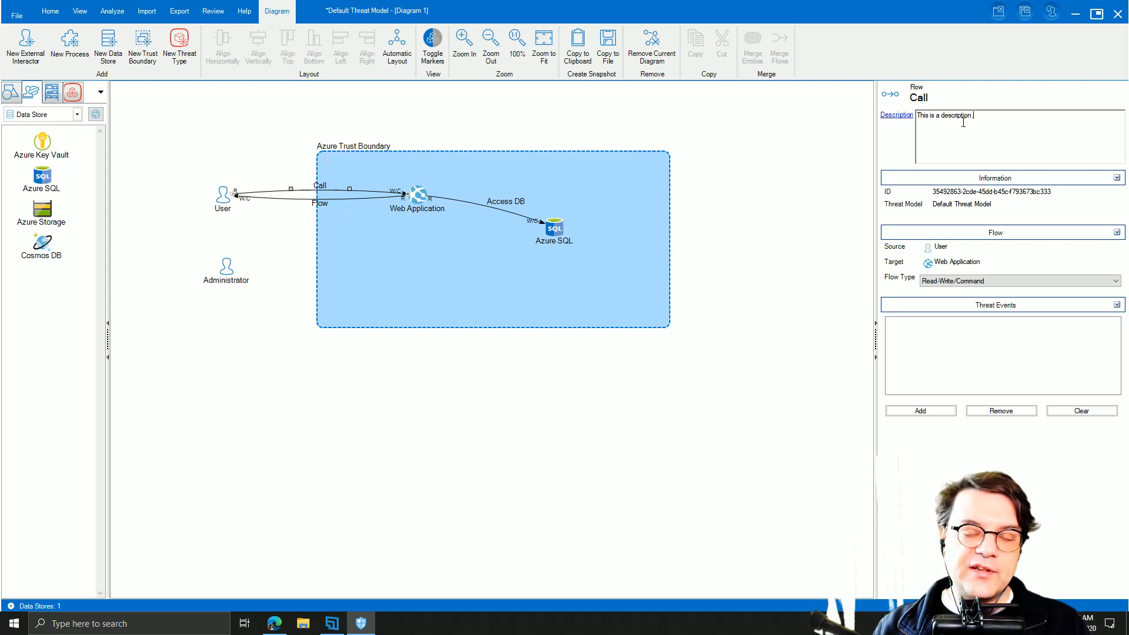
click(905, 115)
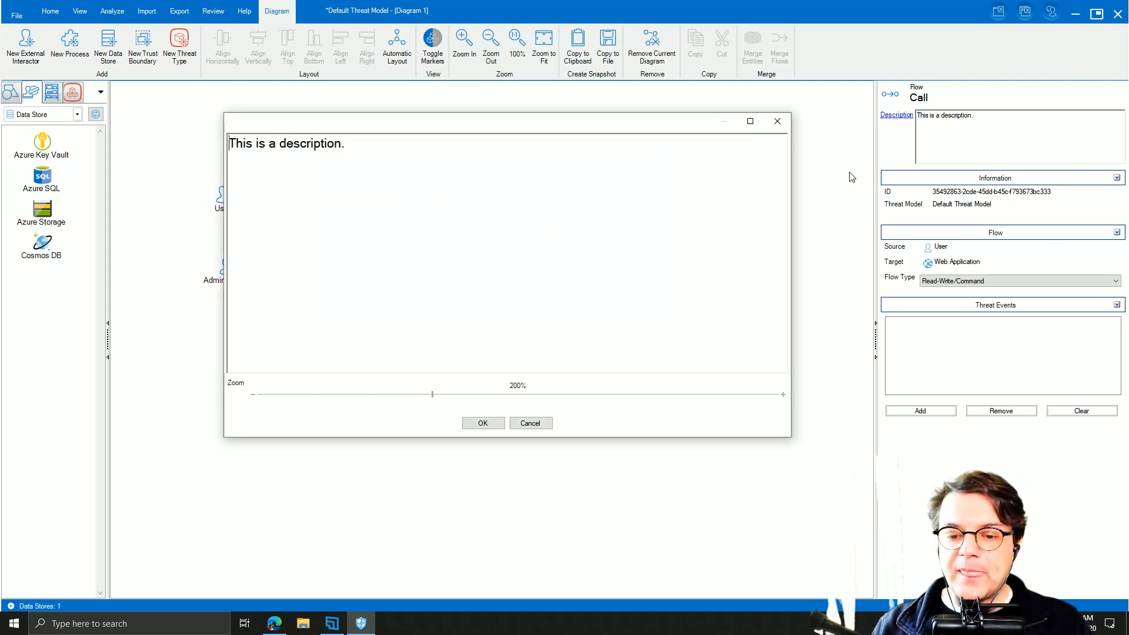
click(777, 122)
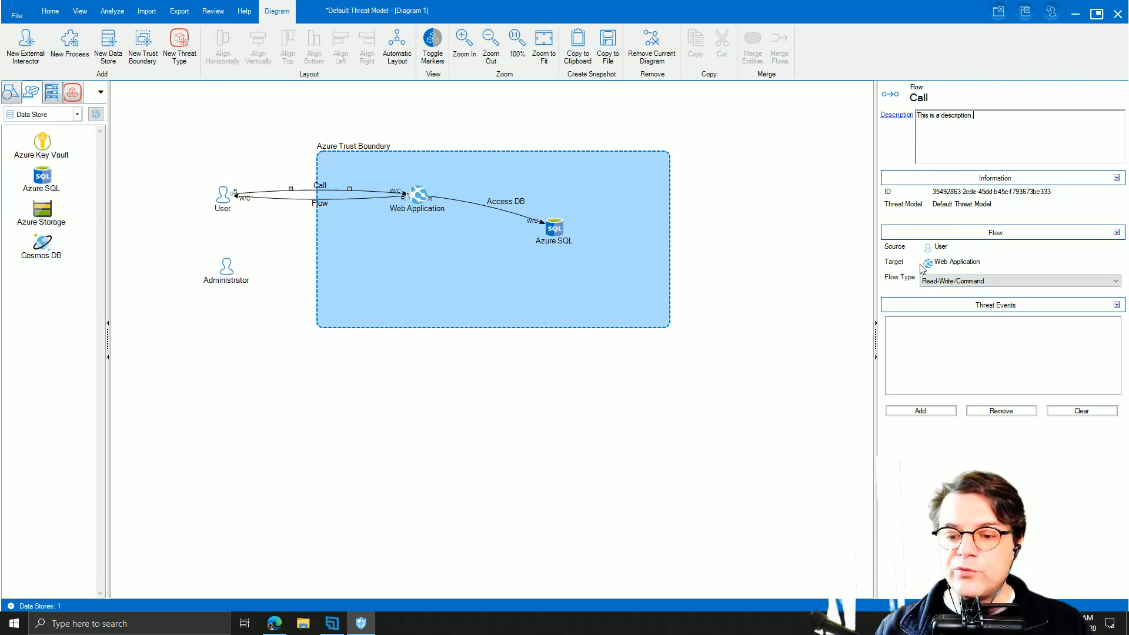
Set the Call flow's type to Read only.
mouse_move(929, 267)
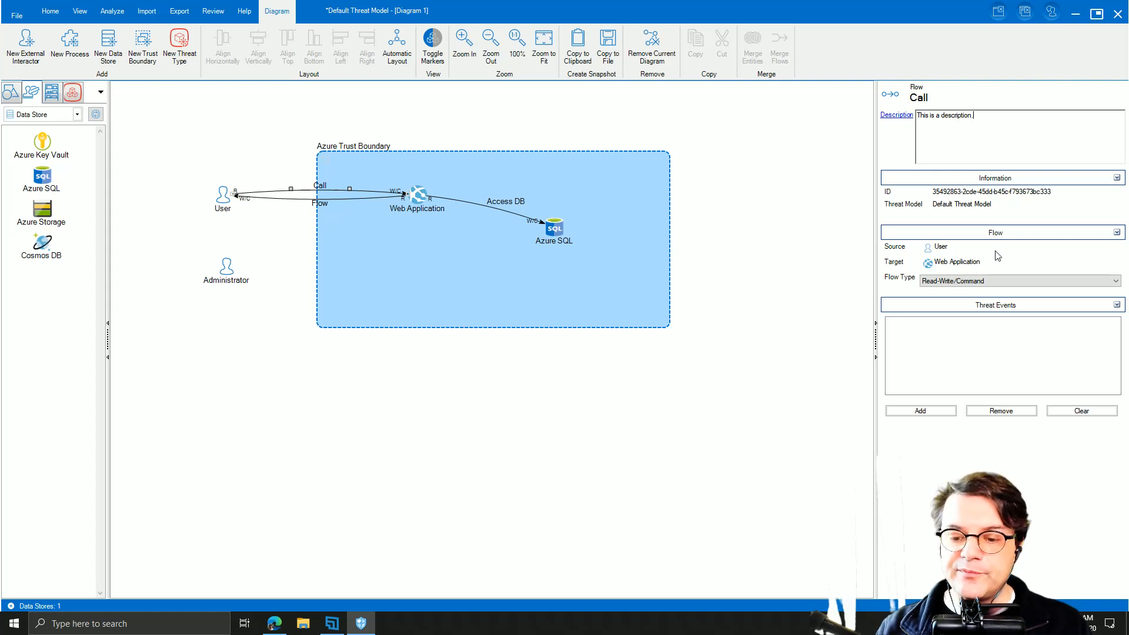
click(983, 283)
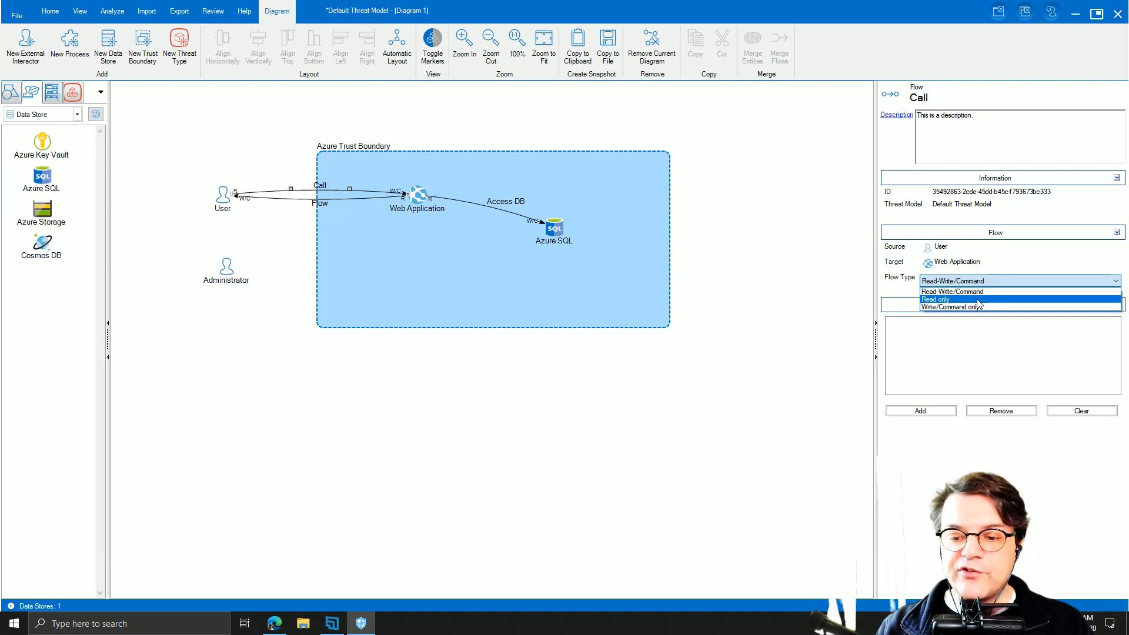
click(978, 299)
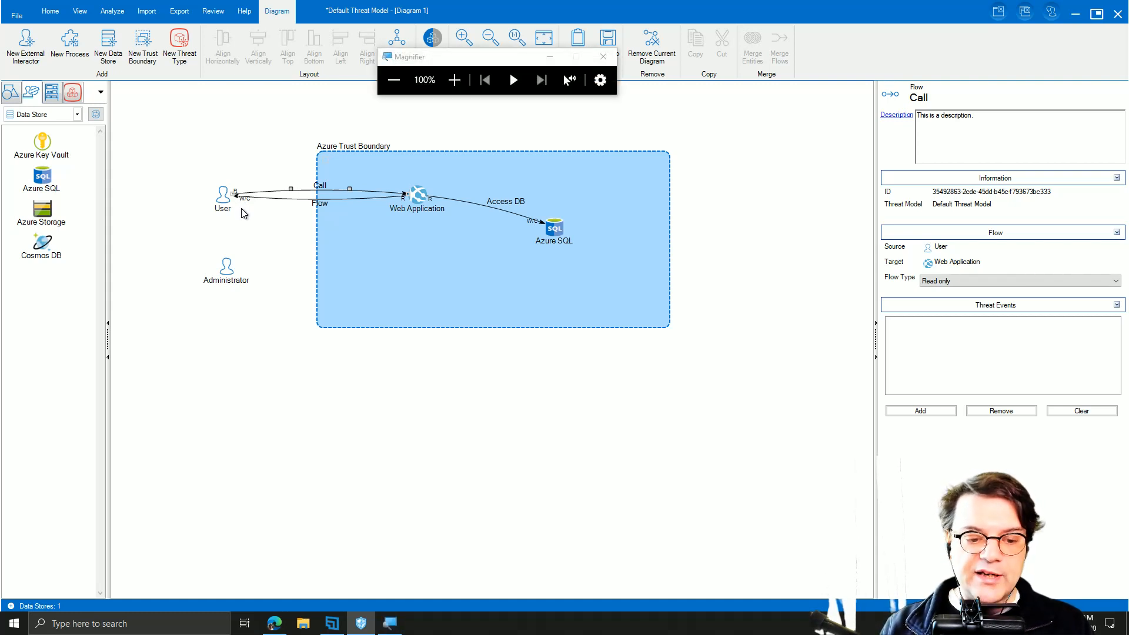
Magnify the screen to 200% and bend the return flow from Web Application to User well below the Call flow.
click(454, 80)
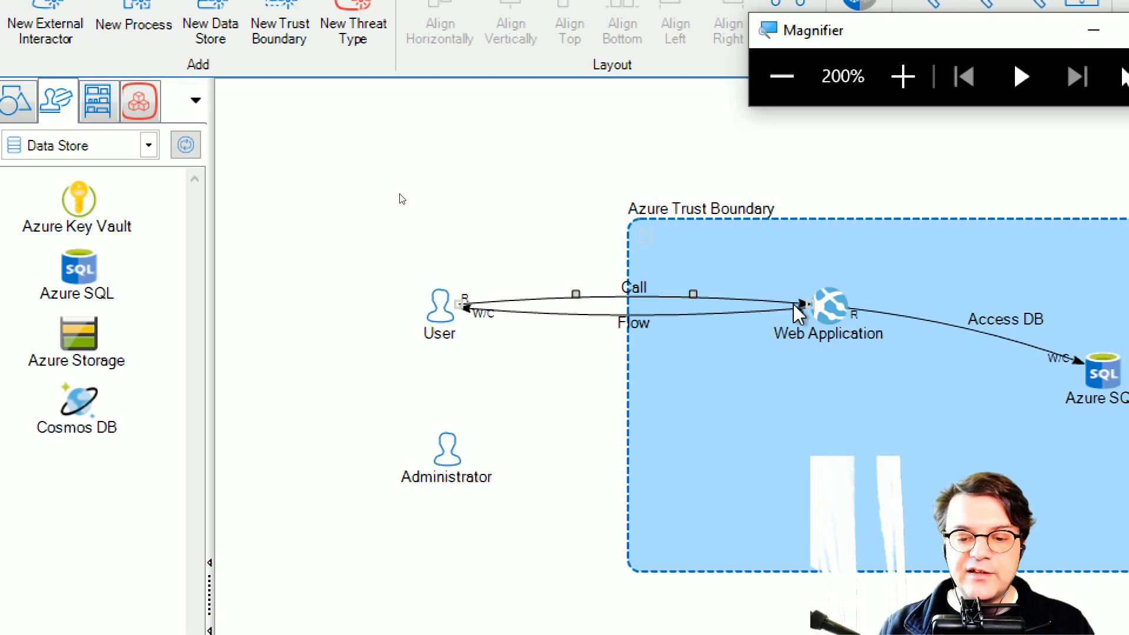
click(699, 314)
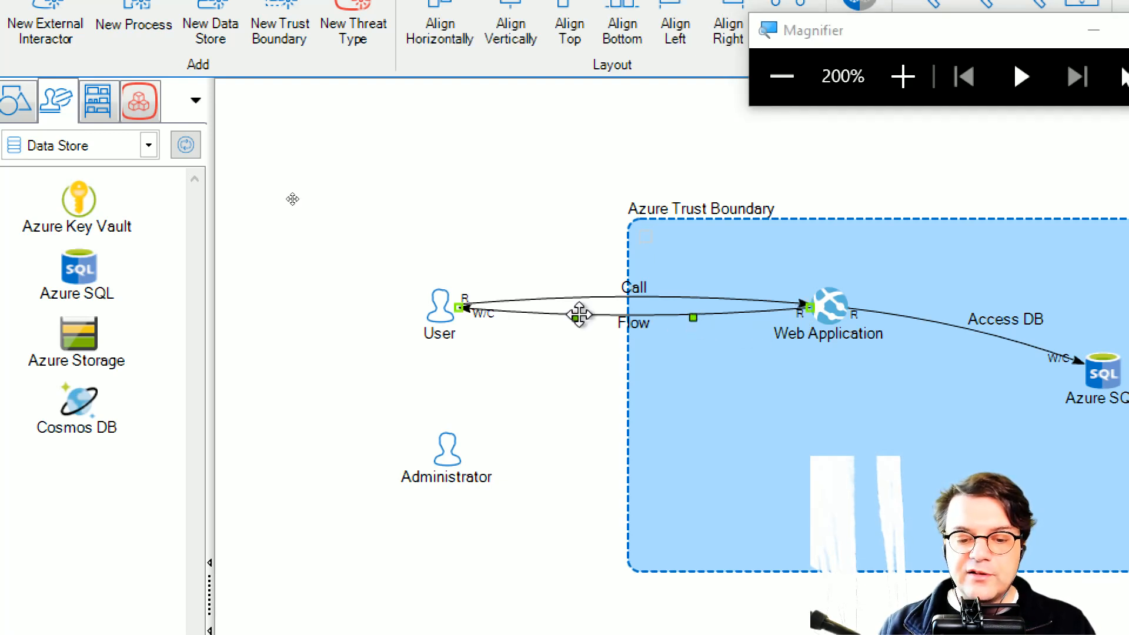
drag(575, 318, 553, 434)
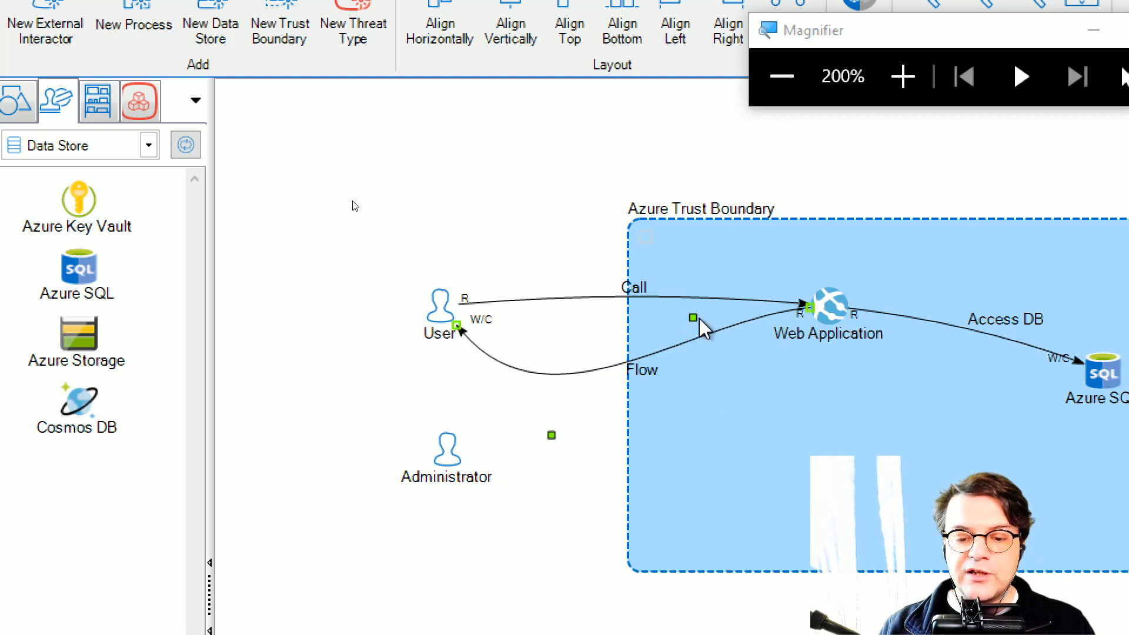
drag(694, 318, 706, 416)
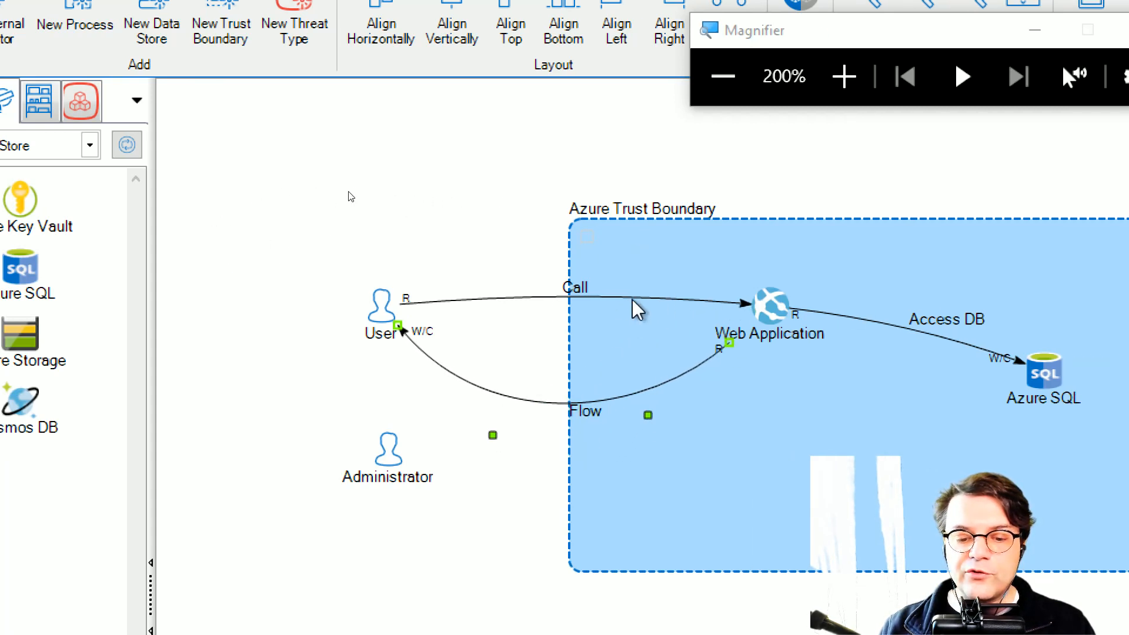
Set the Call flow's type to Write/Command only.
click(631, 299)
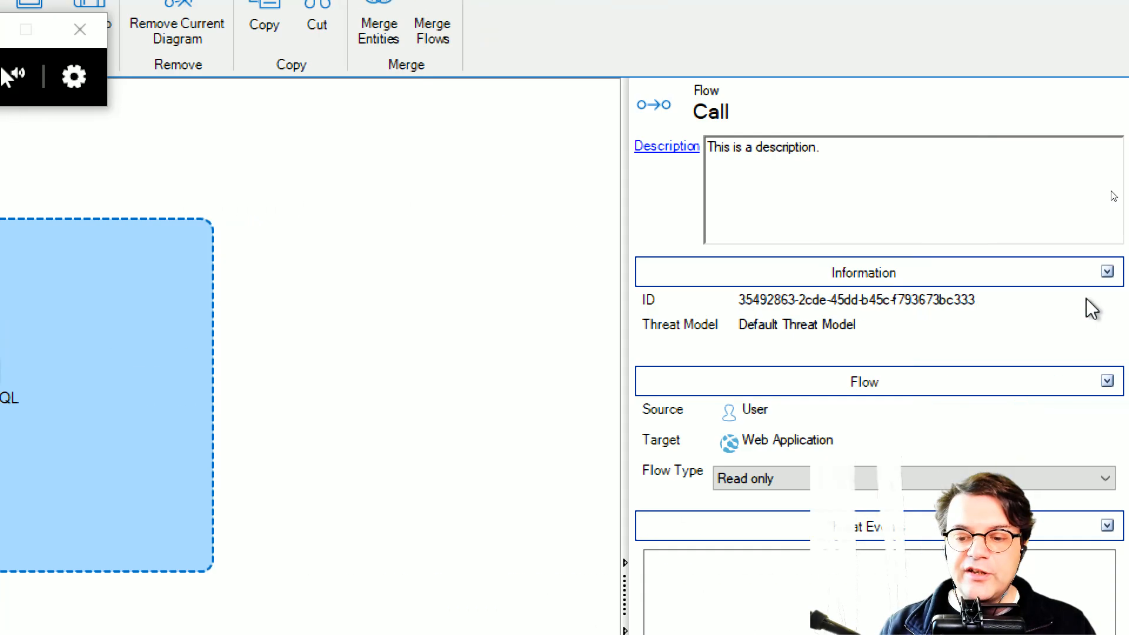
click(793, 479)
click(782, 531)
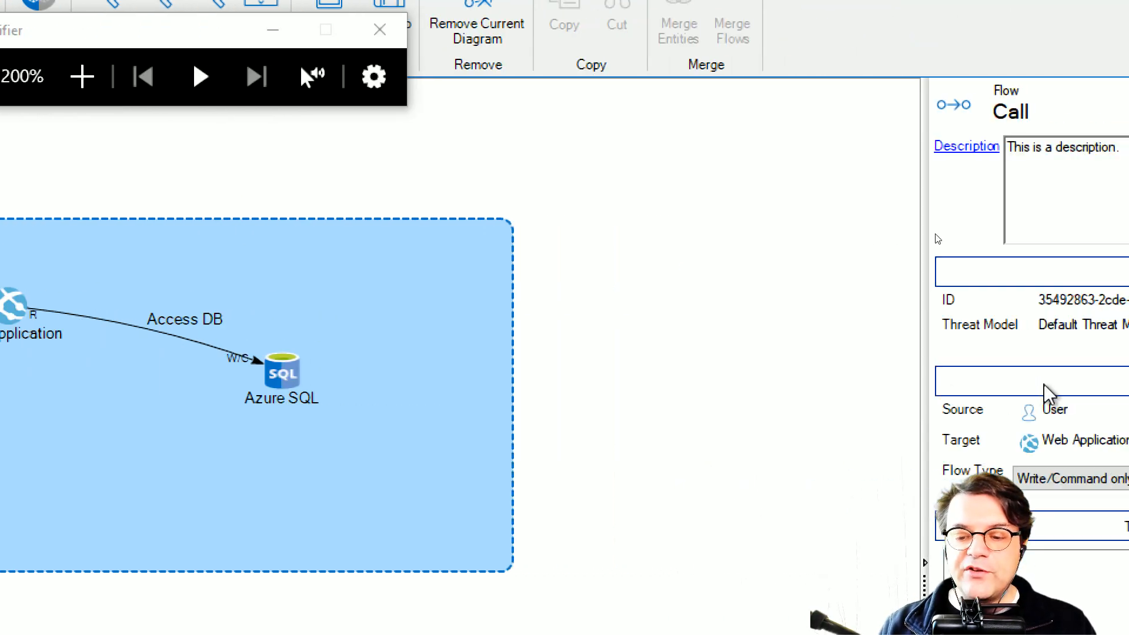
Set the Call flow's type to Read-Write/Command and turn off the screen magnifier.
click(937, 478)
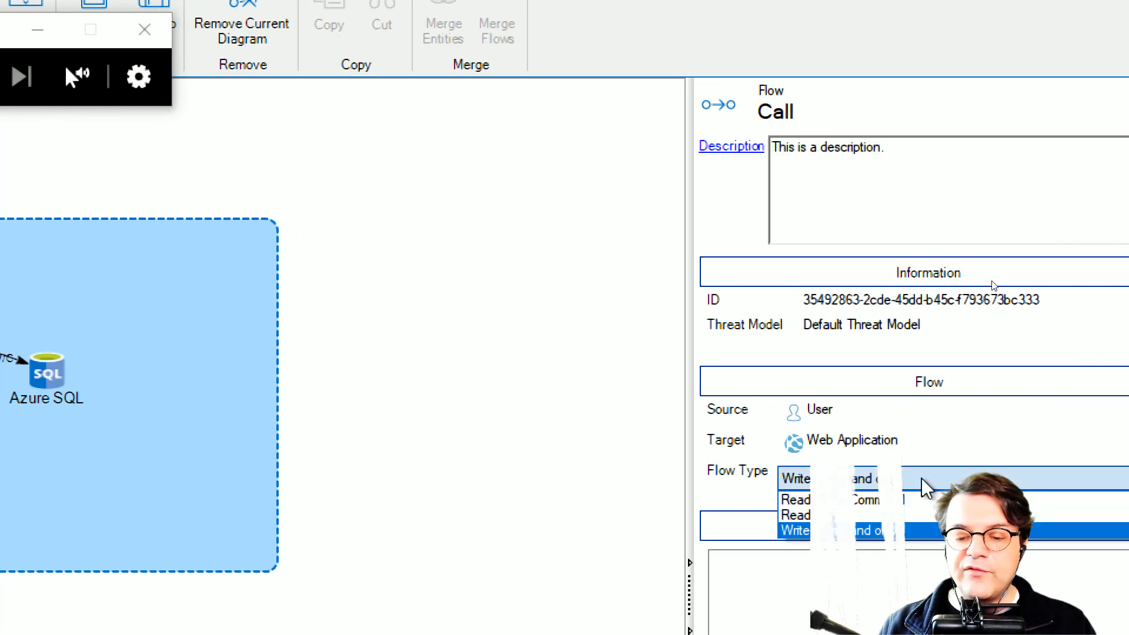
click(915, 501)
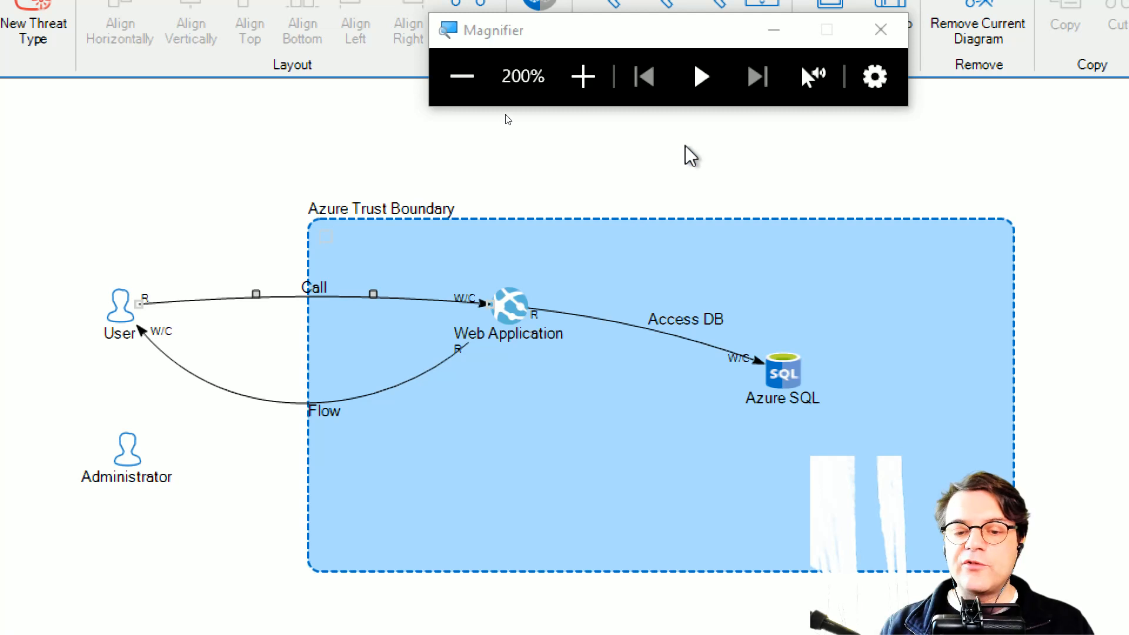
click(880, 29)
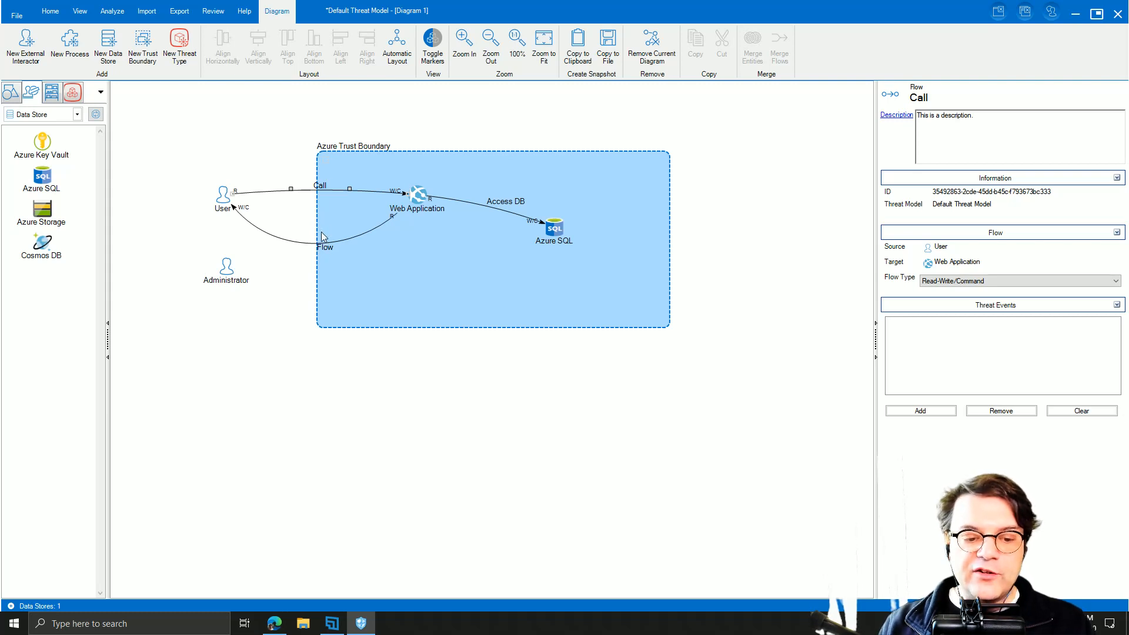
Reshape the return flow from Web Application to User so it runs just below the Call flow, and clear the selection.
click(300, 243)
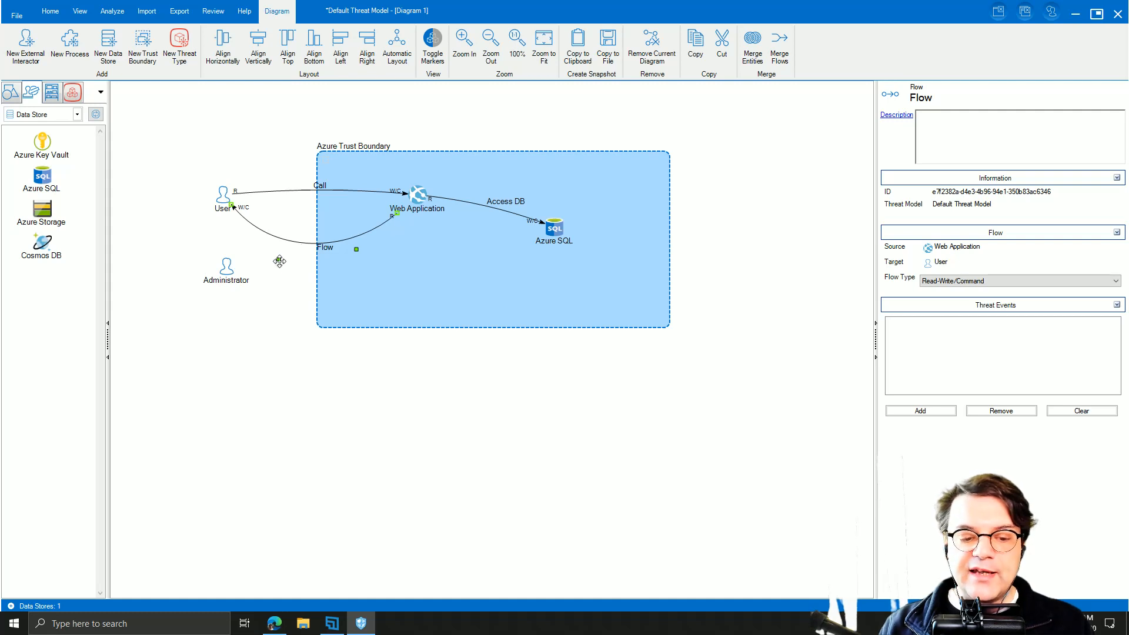
drag(279, 260, 301, 202)
mouse_move(353, 249)
mouse_down()
mouse_move(295, 247)
mouse_move(388, 262)
mouse_move(361, 232)
mouse_move(335, 232)
mouse_move(346, 229)
mouse_up()
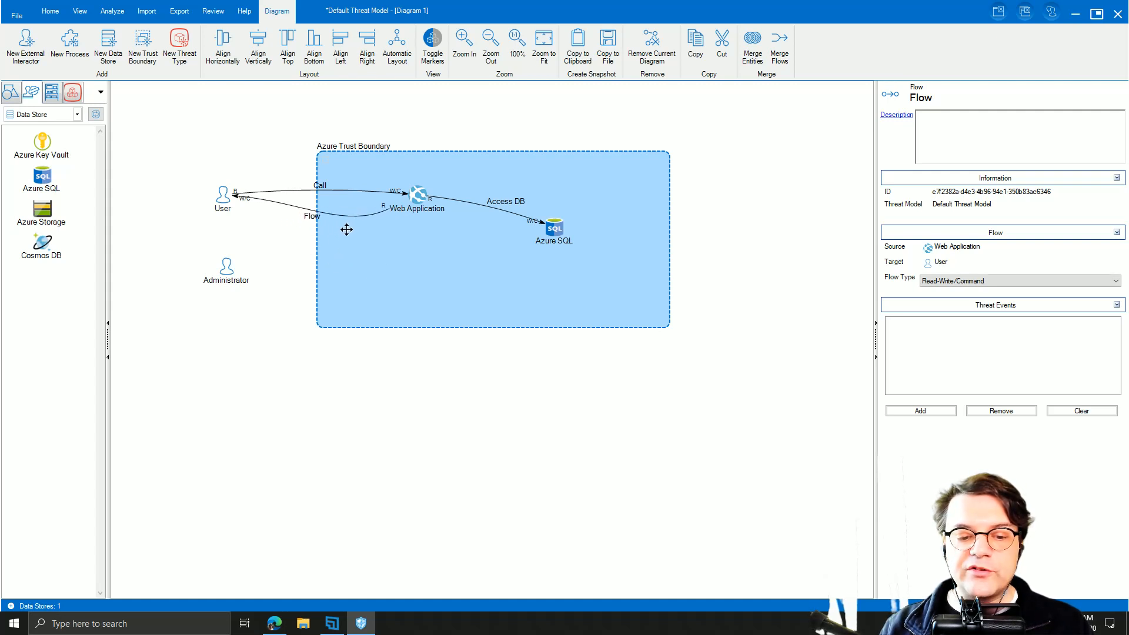
click(426, 195)
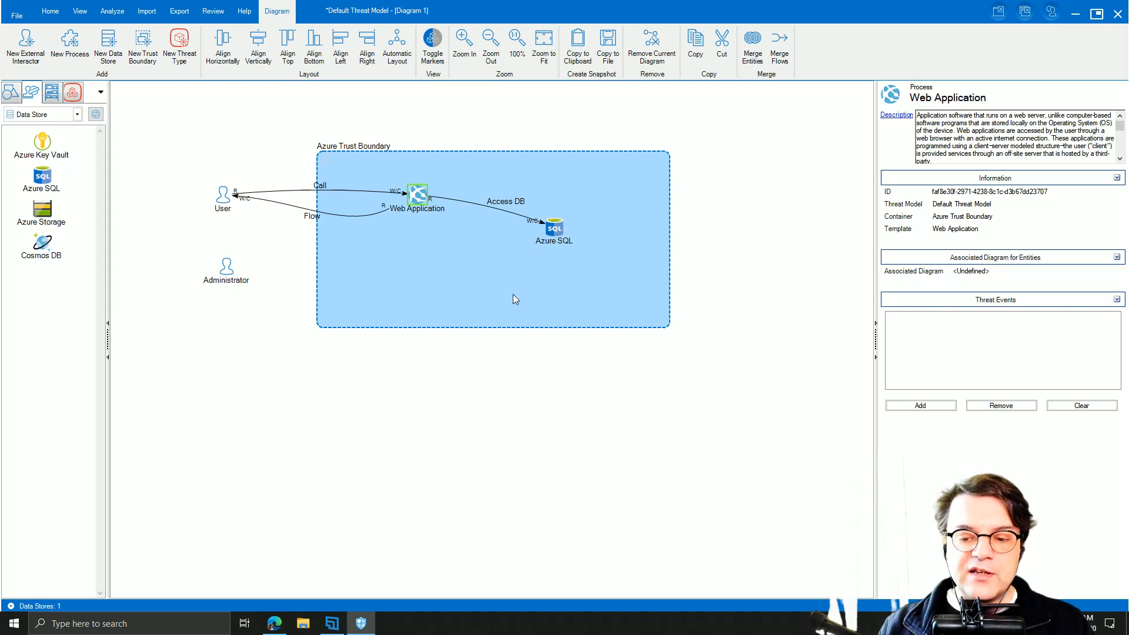
click(305, 253)
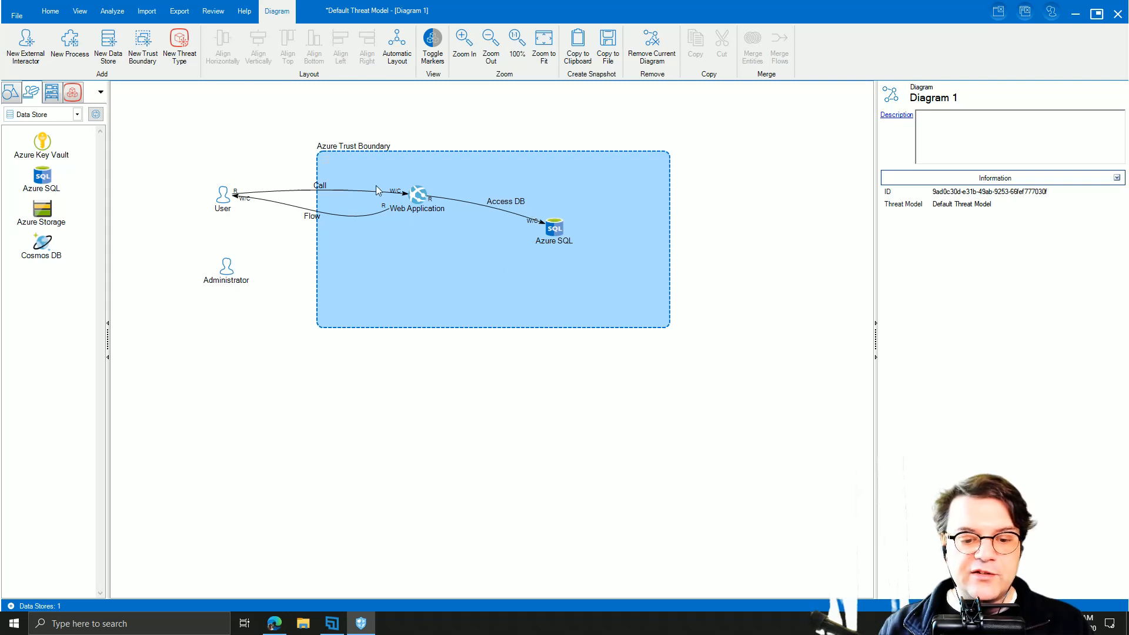
Create a second diagram and list the existing External Interactor objects available for it.
click(52, 12)
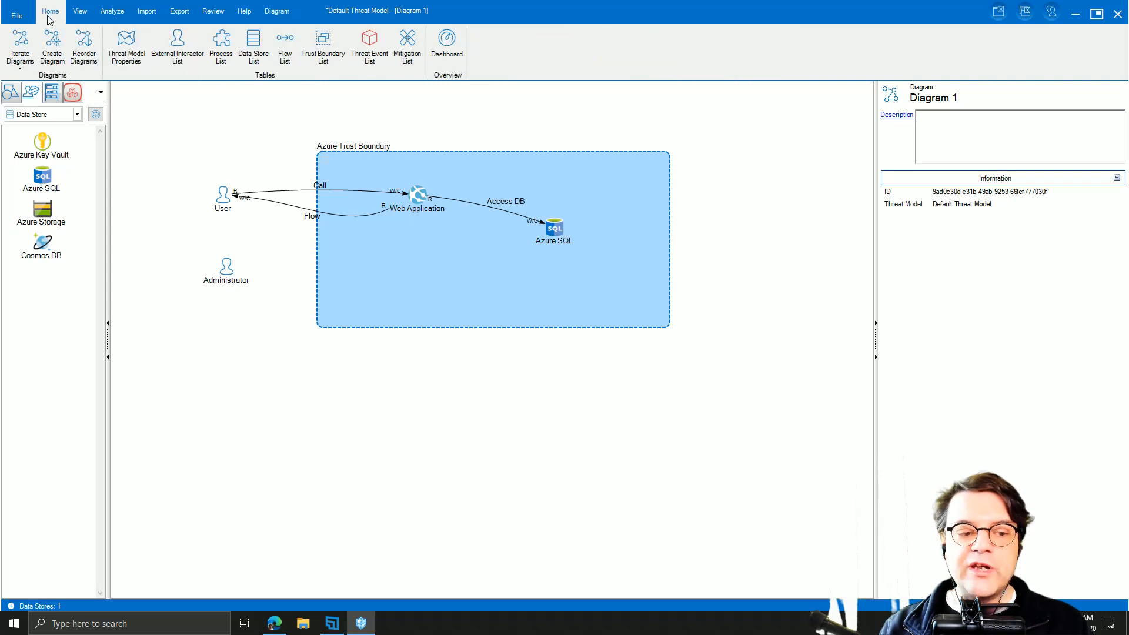
click(51, 46)
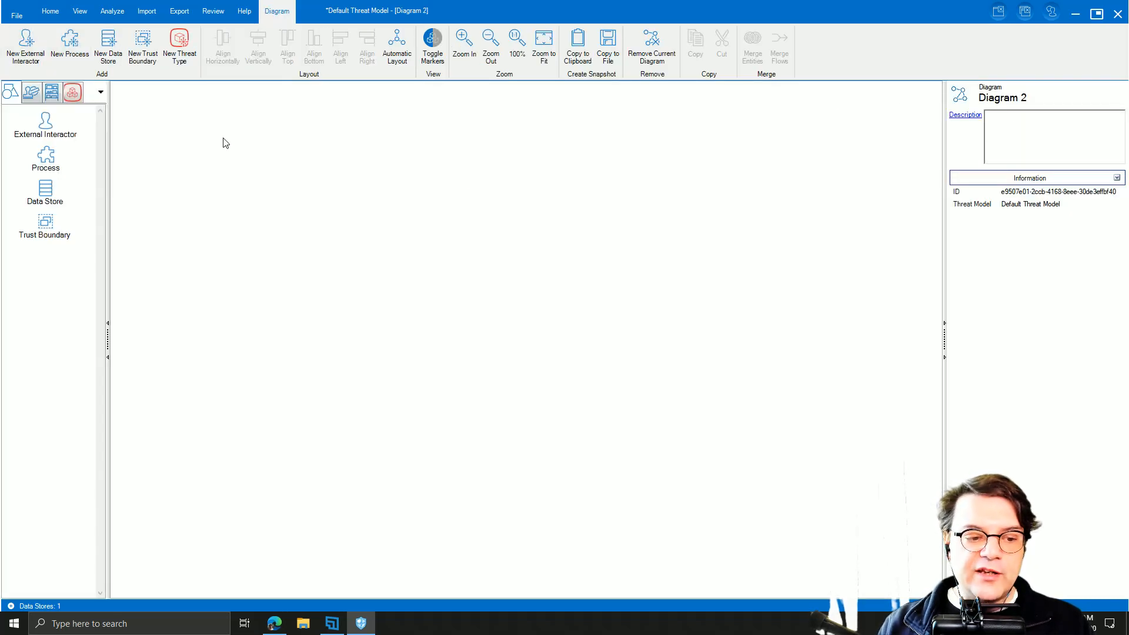
click(53, 92)
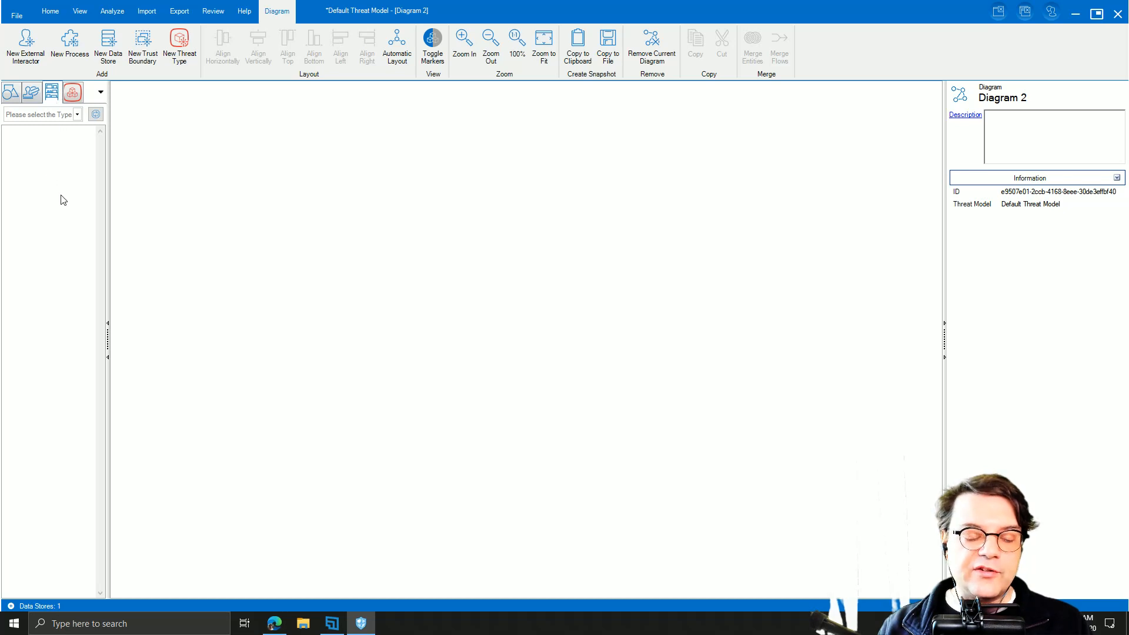
click(60, 115)
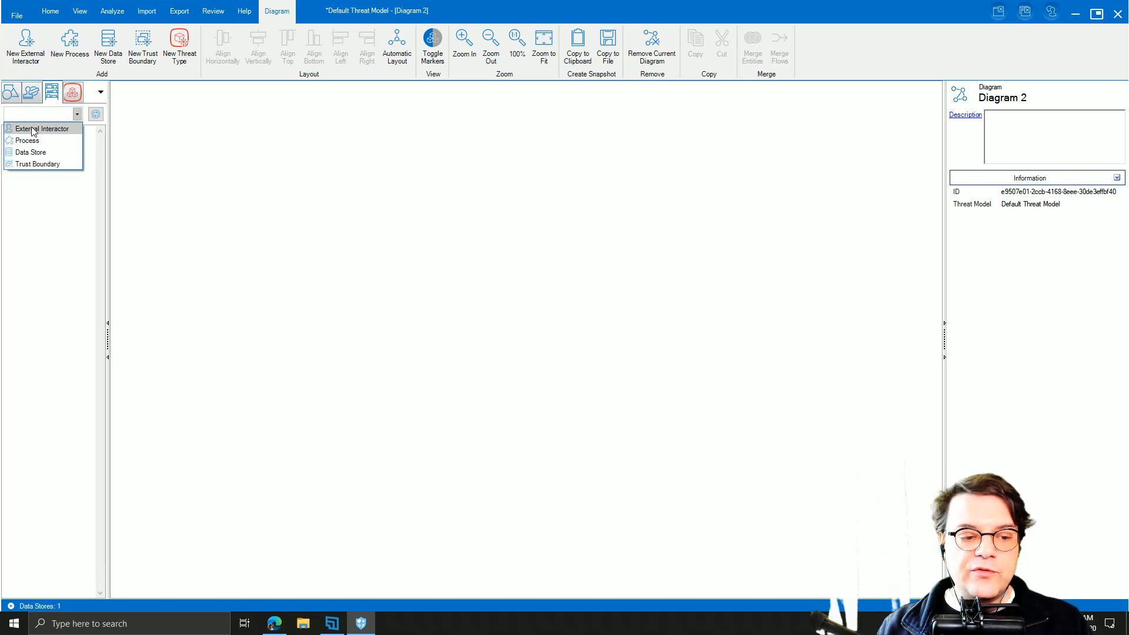
click(44, 128)
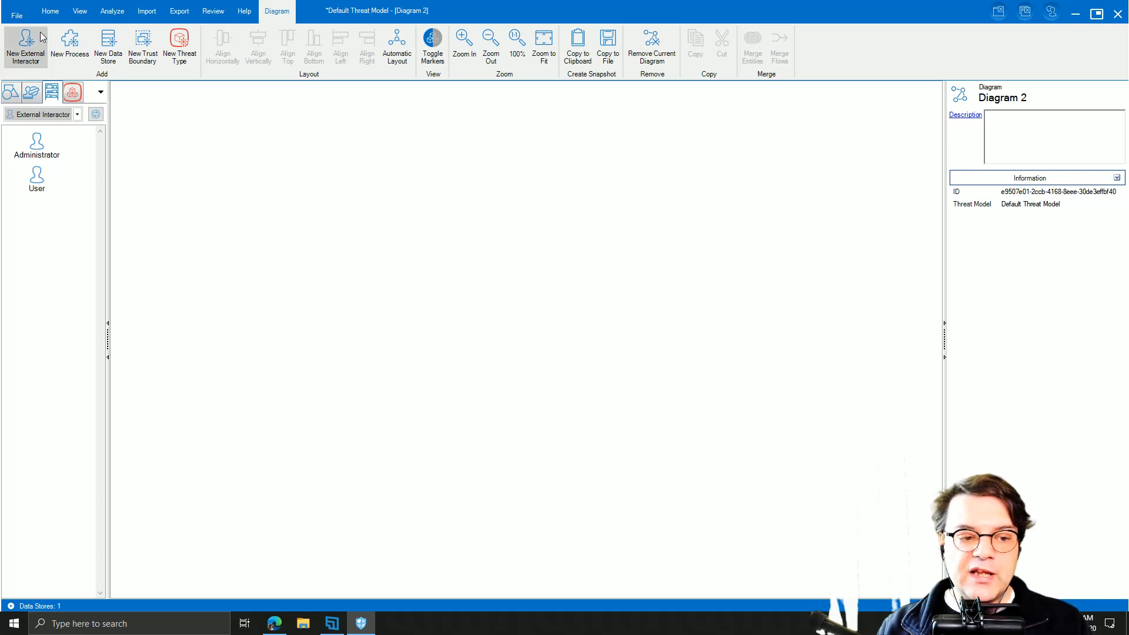
Iterate through the model's diagrams, ending on Diagram 1.
click(50, 11)
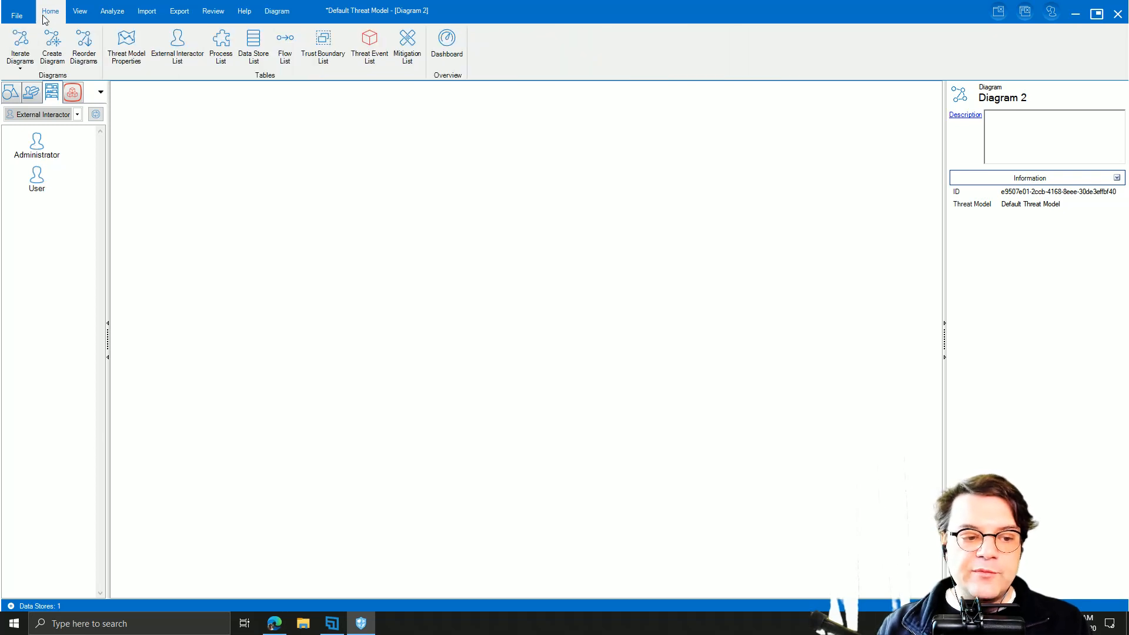
click(20, 68)
click(36, 85)
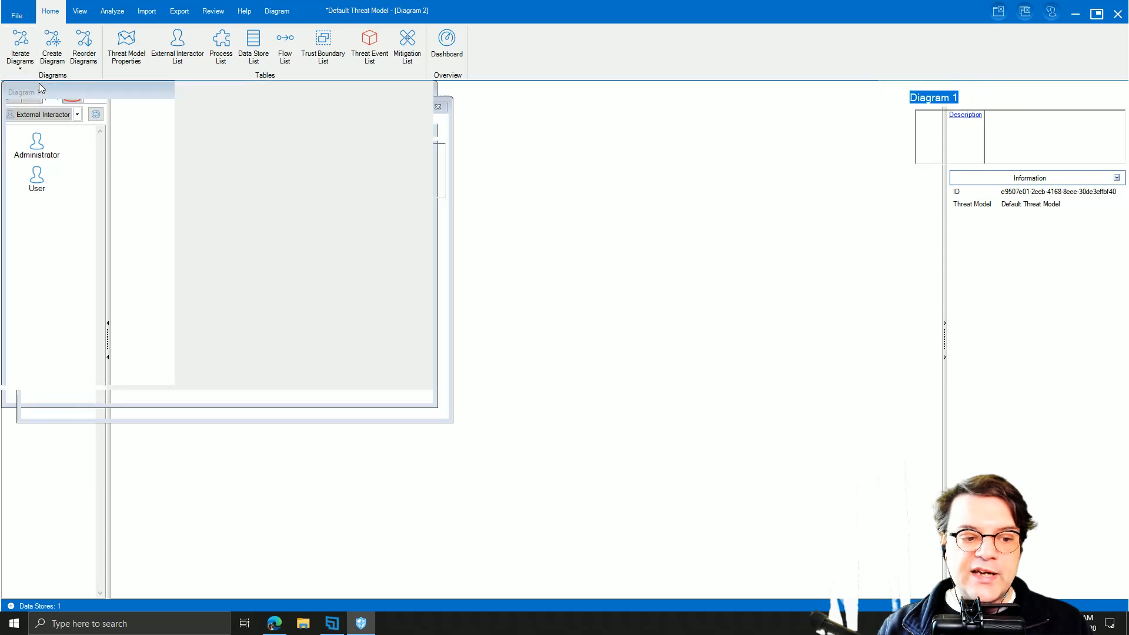
click(50, 11)
click(26, 36)
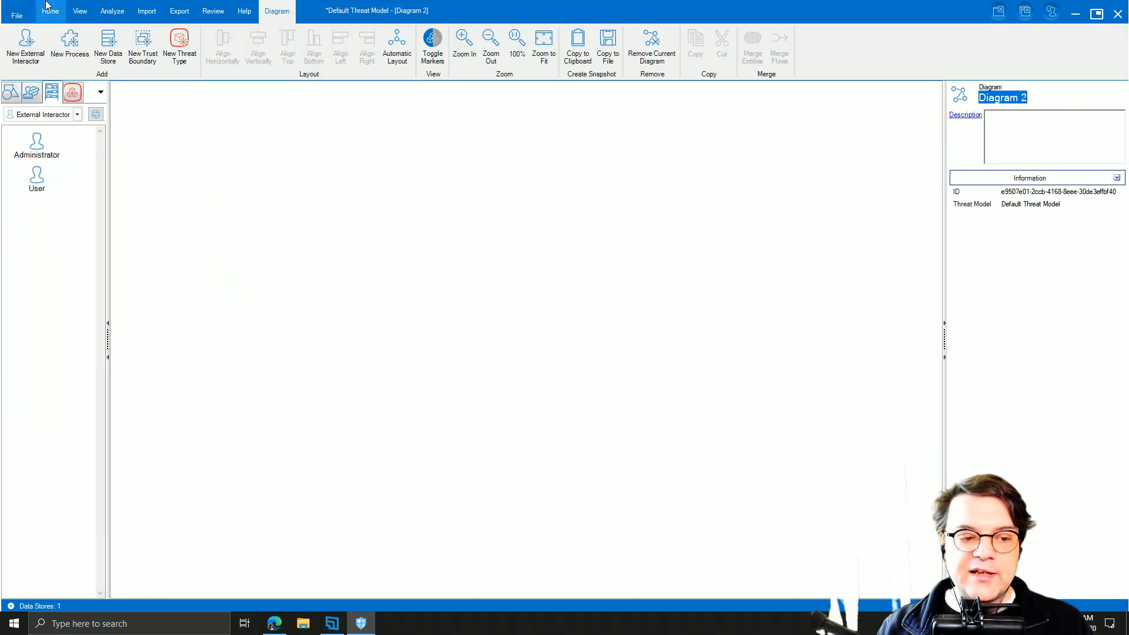
click(50, 11)
click(20, 42)
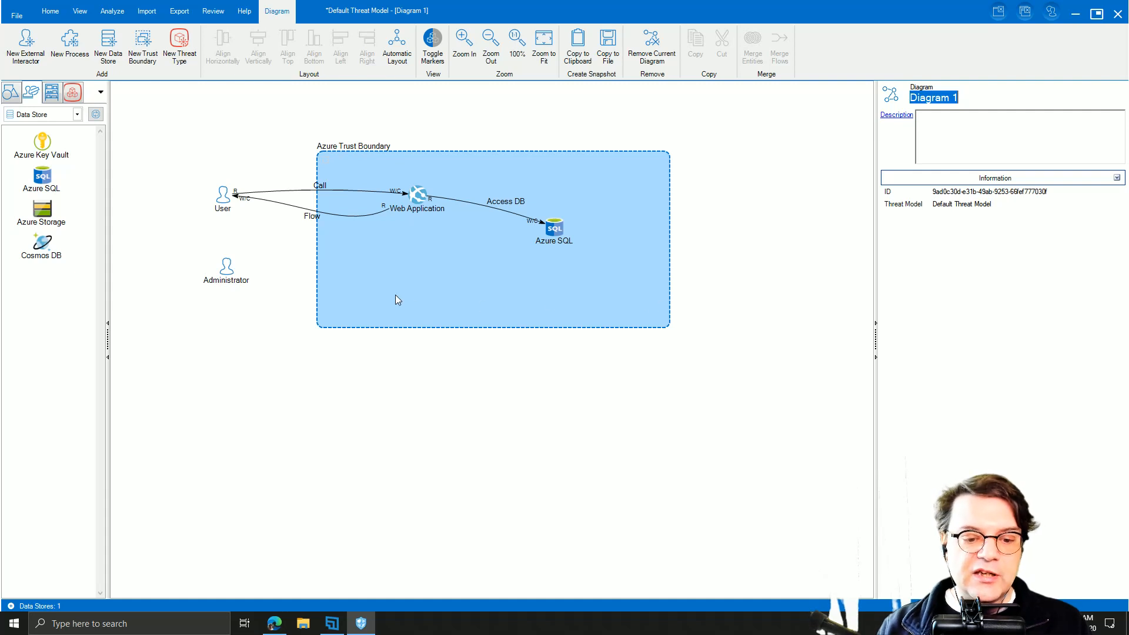
Open Diagram 2 by name from the list of diagrams and return to Diagram 1 the same way.
click(56, 13)
click(29, 72)
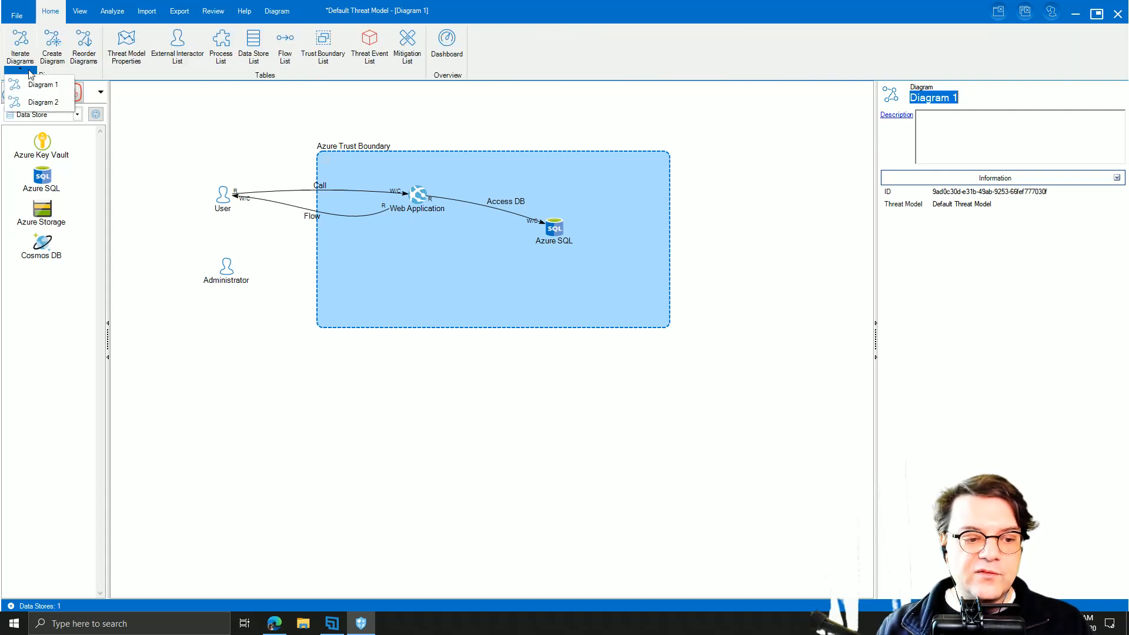
click(46, 104)
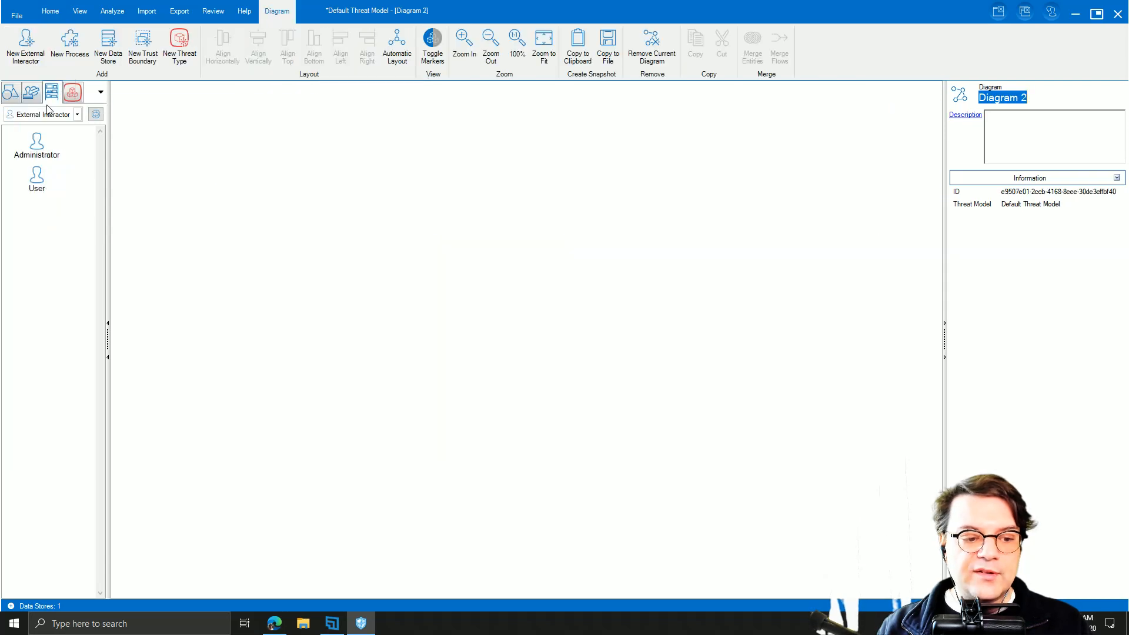
click(50, 13)
click(27, 75)
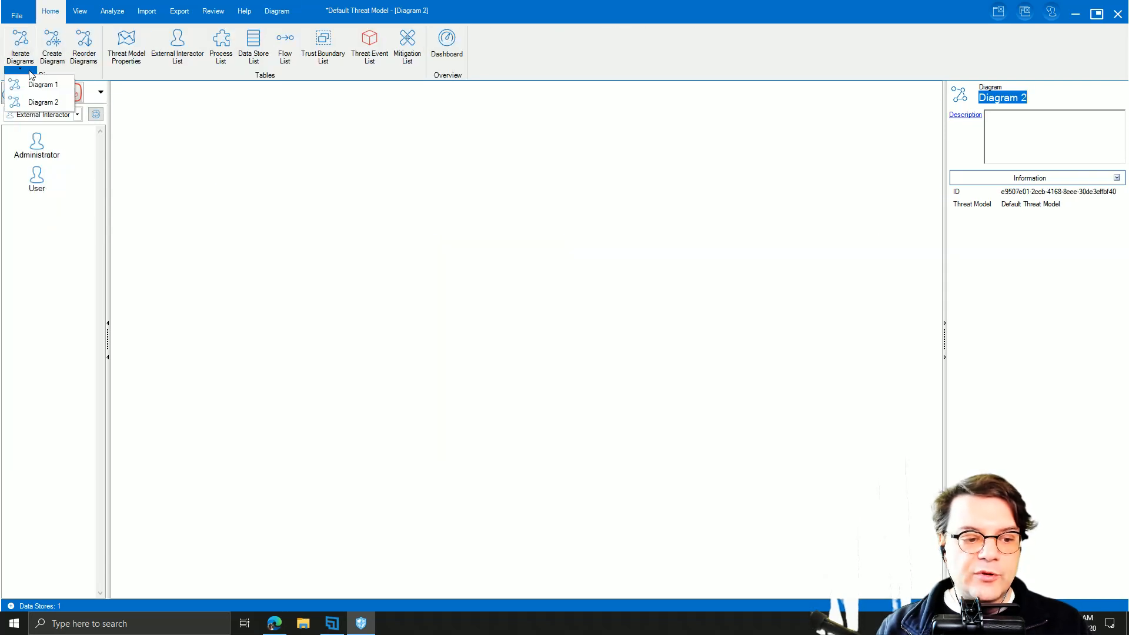
click(37, 86)
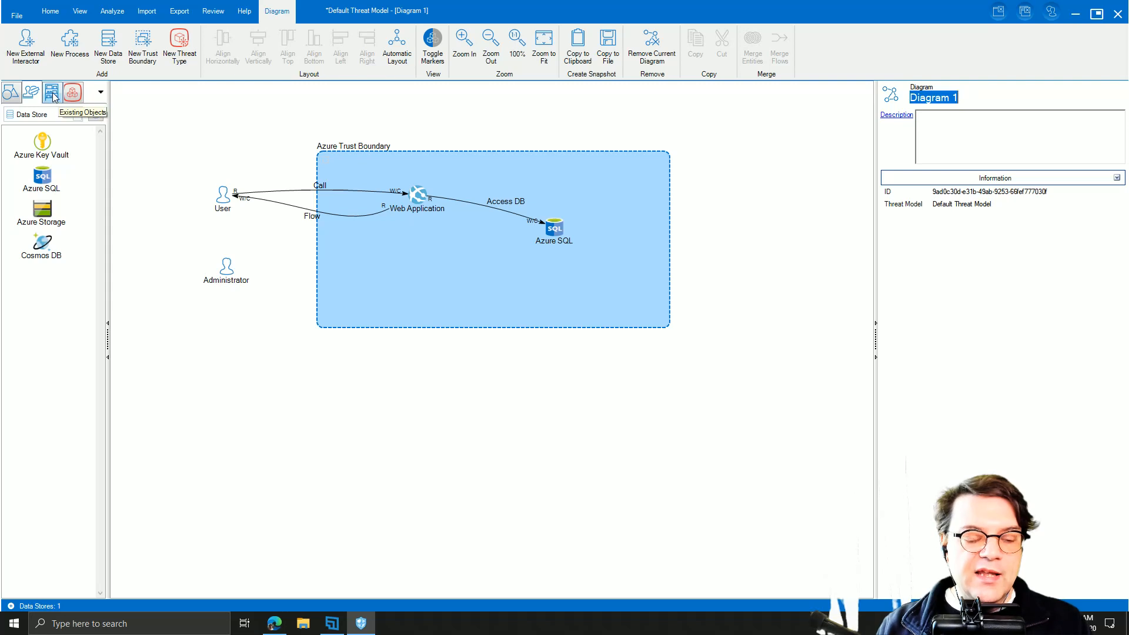
List the existing External Interactor objects still available for Diagram 1.
click(52, 93)
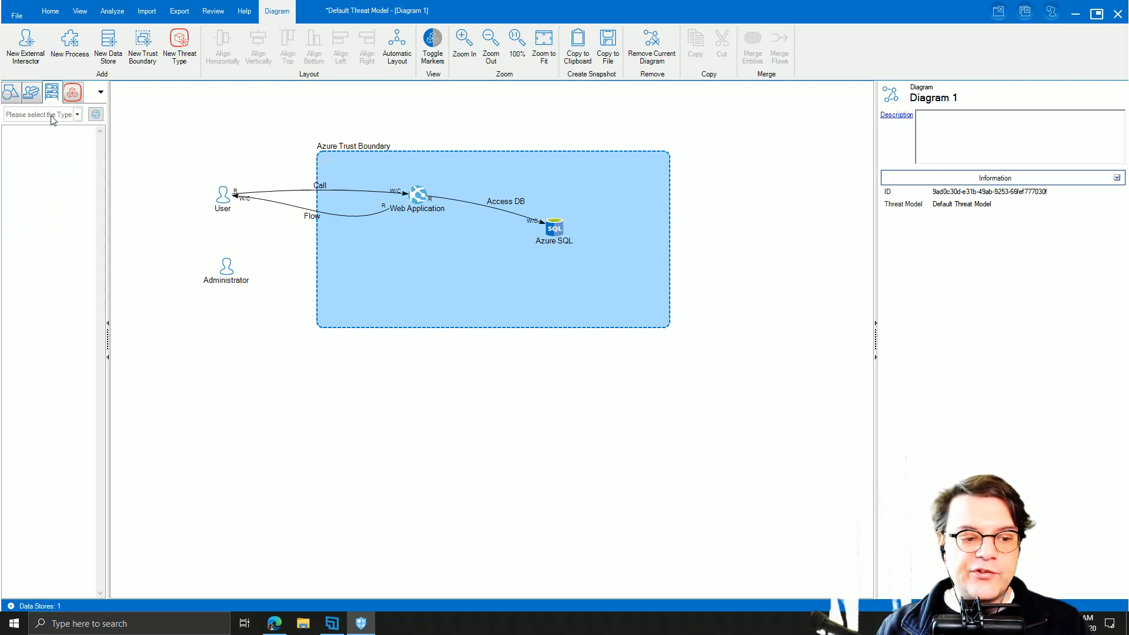
click(77, 115)
click(69, 127)
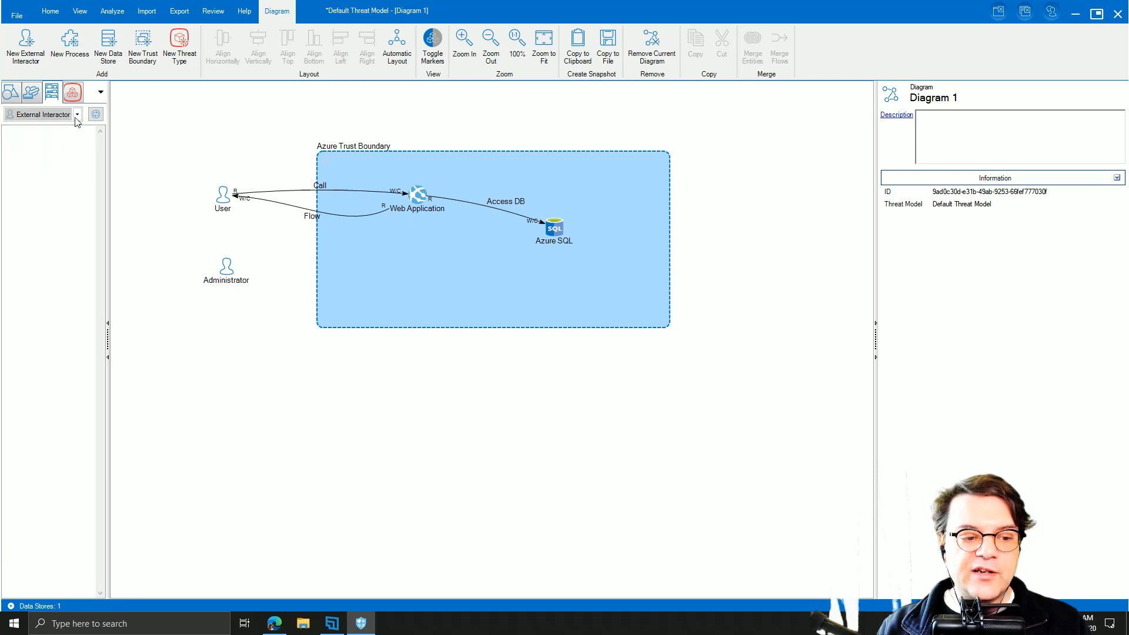
List the existing Process, Data Store and Trust Boundary objects still available for Diagram 1.
click(100, 116)
click(77, 115)
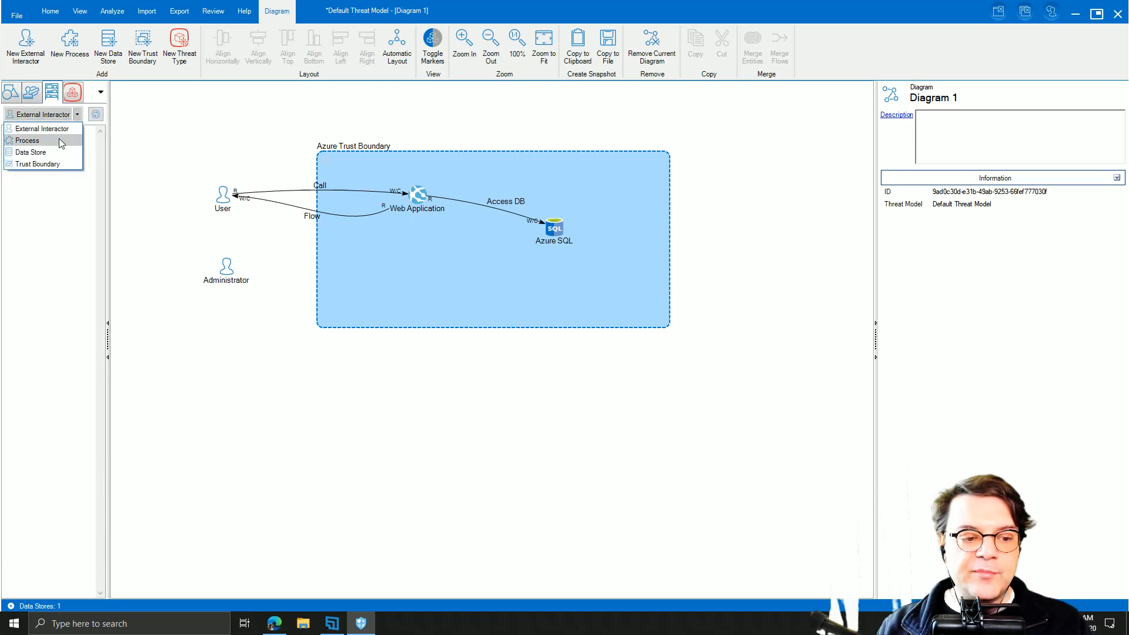
click(59, 138)
click(96, 117)
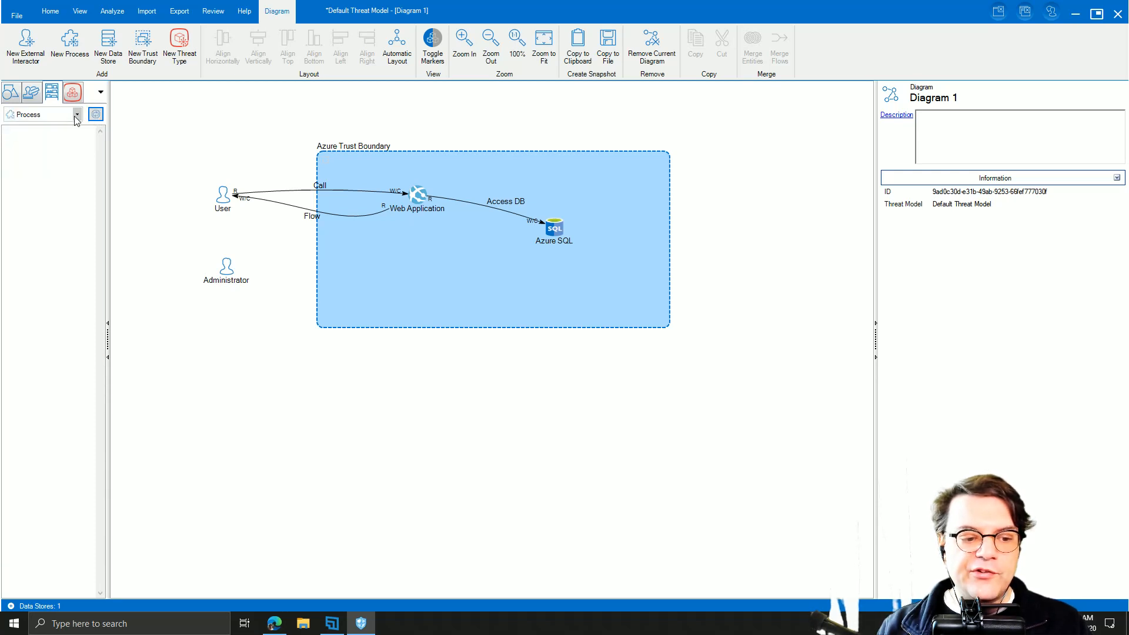
click(77, 116)
click(42, 149)
click(99, 119)
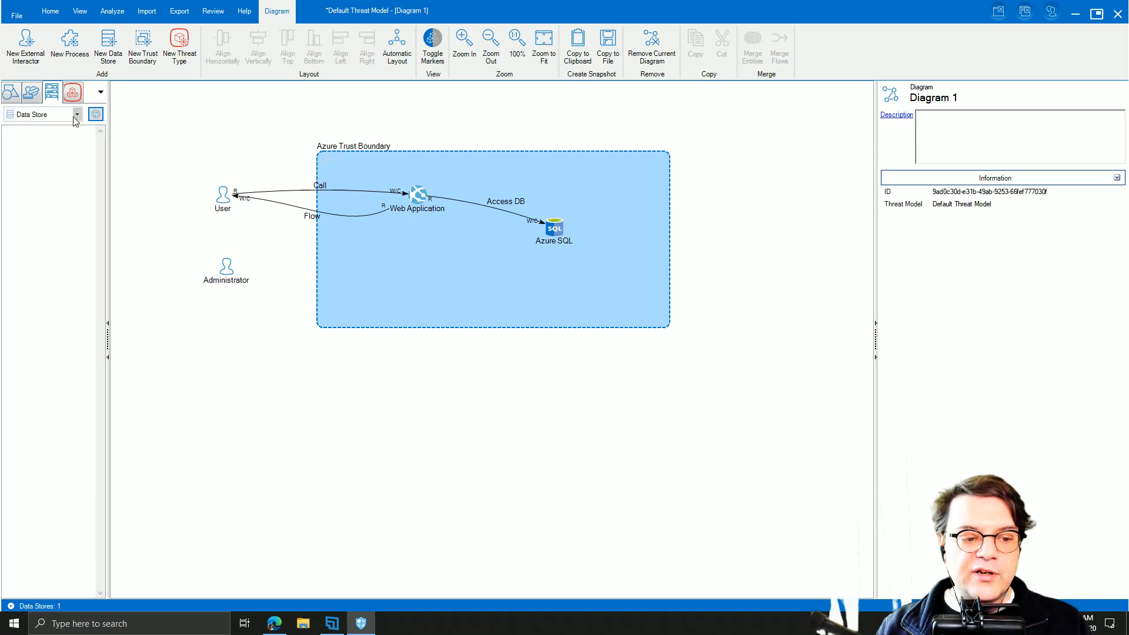
click(77, 115)
click(41, 160)
click(97, 117)
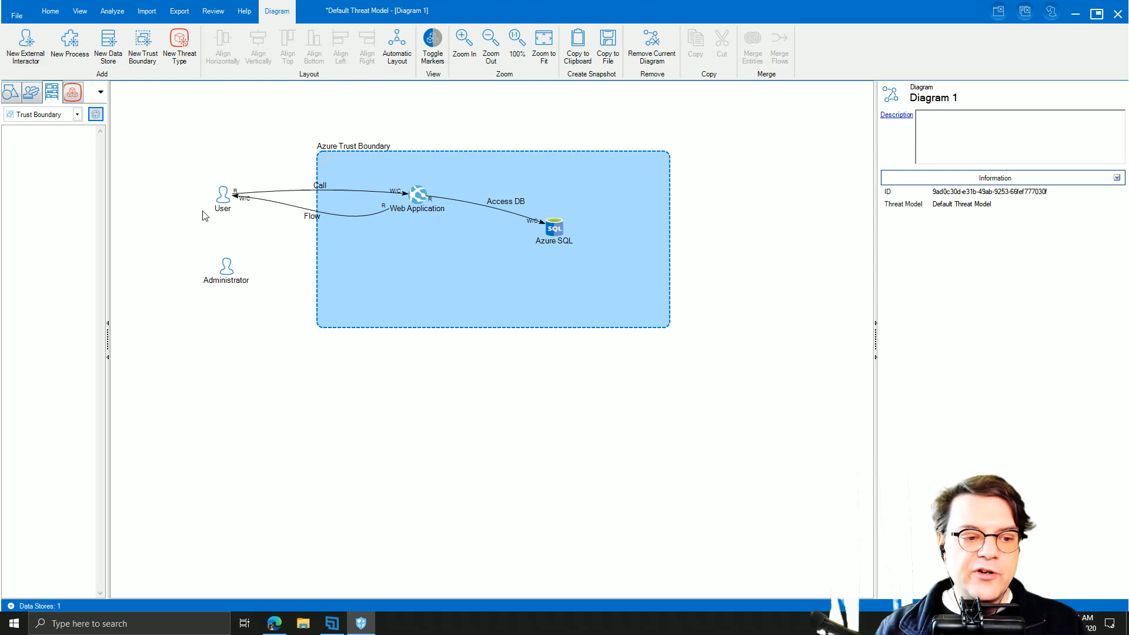
Switch to Diagram 2 and check its available Processes, Data Stores and Trust Boundaries, ending on the External Interactor list.
key(ctrl+Tab)
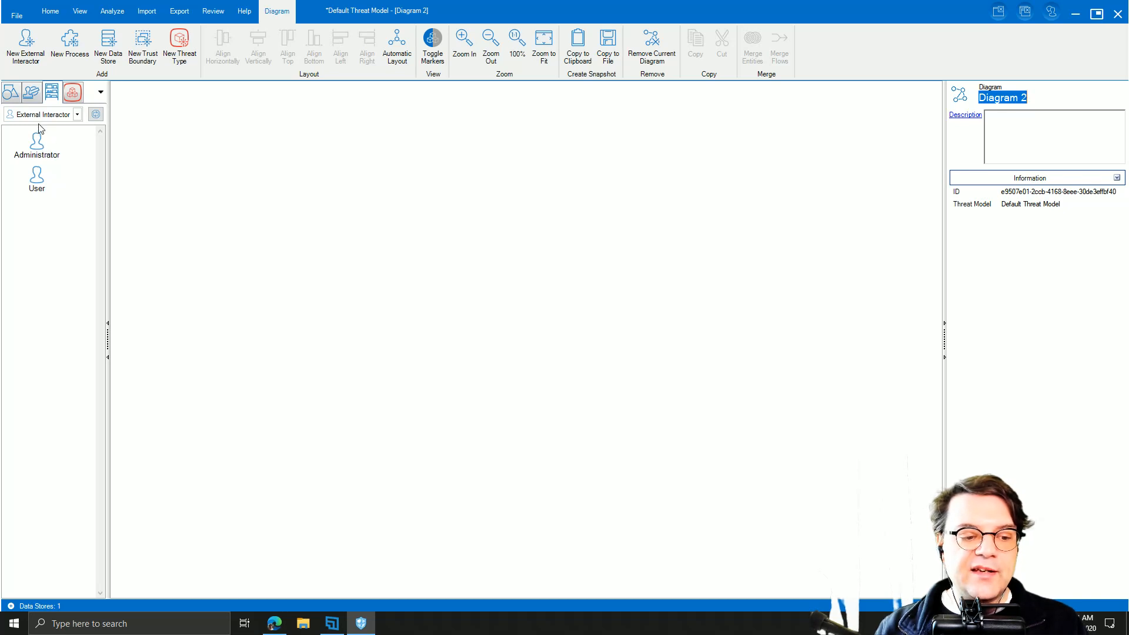
click(75, 115)
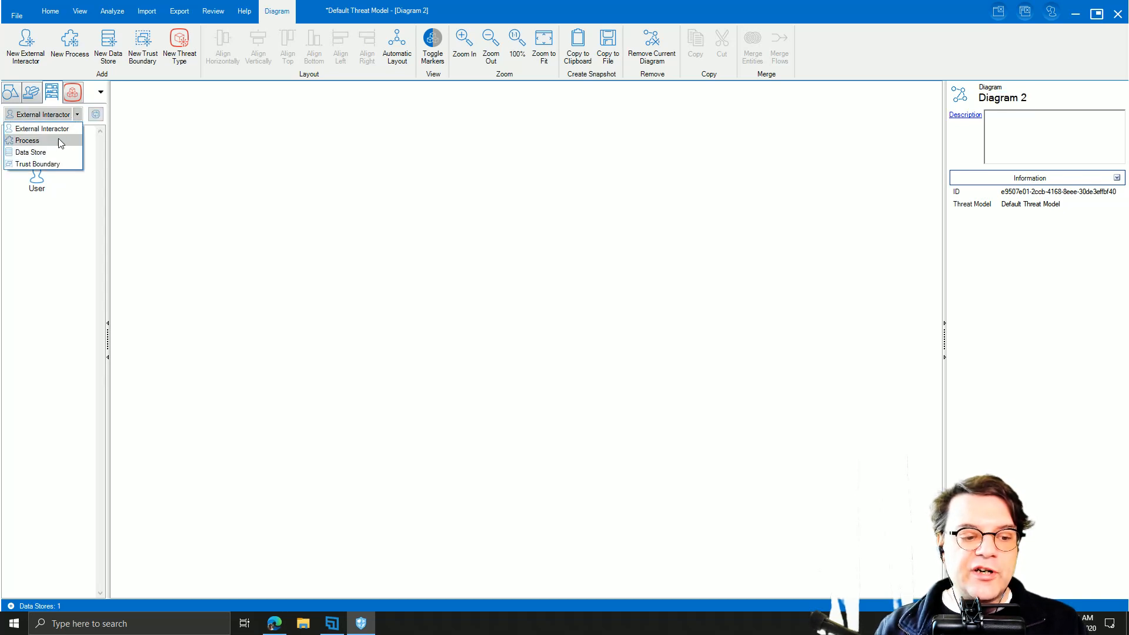
click(58, 140)
click(75, 115)
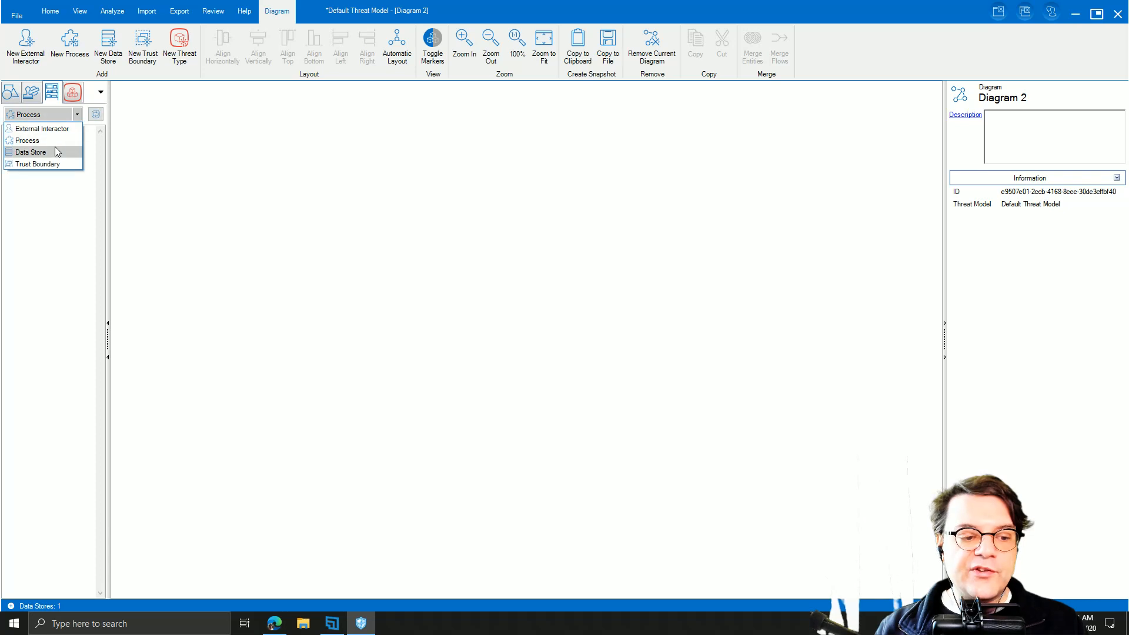
click(55, 152)
click(54, 114)
click(51, 165)
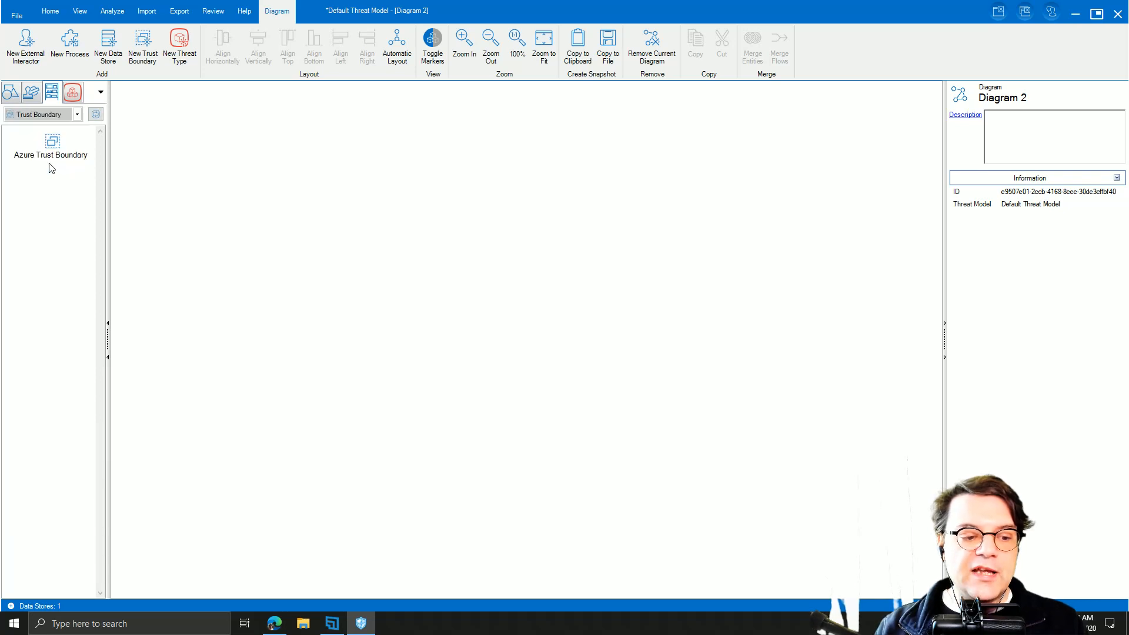
click(47, 115)
click(45, 127)
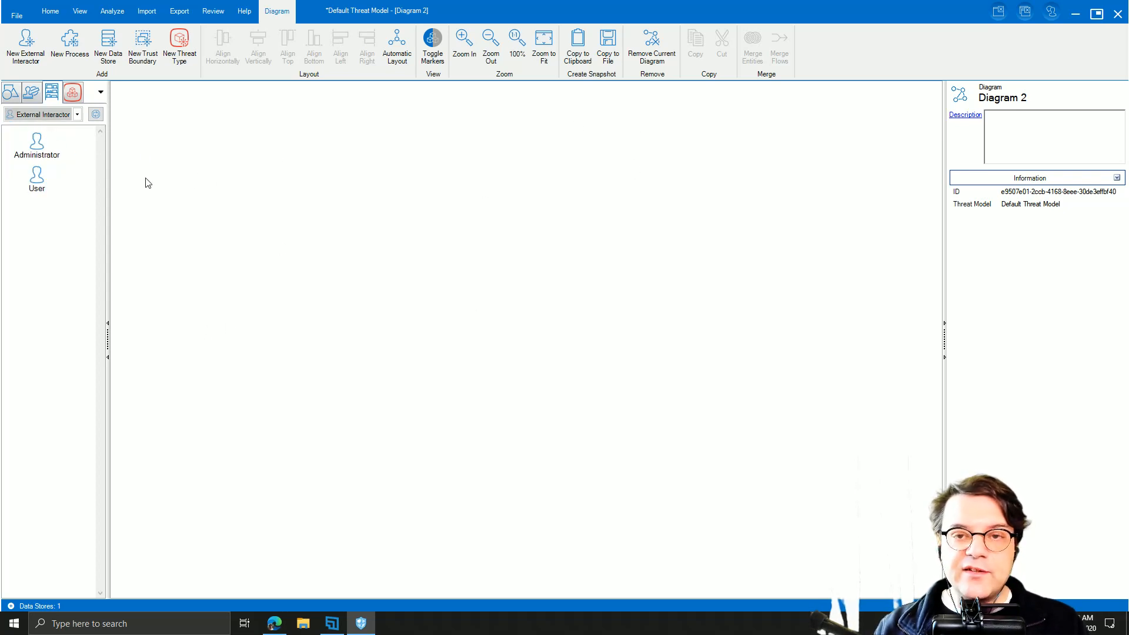
Add the existing User interactor and the existing Web Application process to Diagram 2.
drag(36, 176, 248, 187)
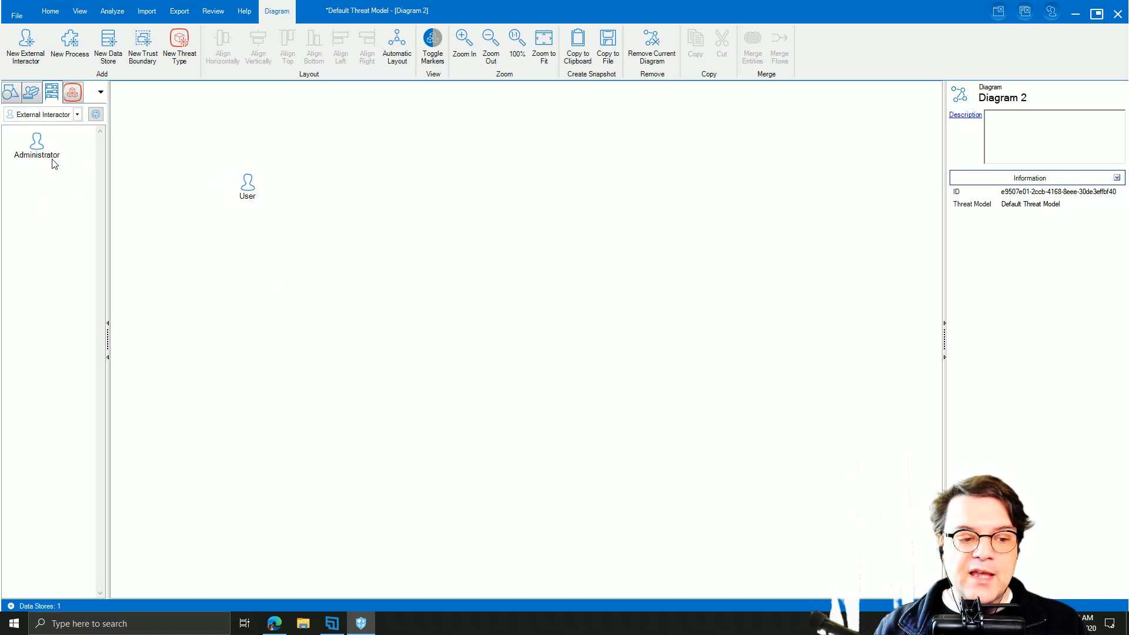
click(78, 117)
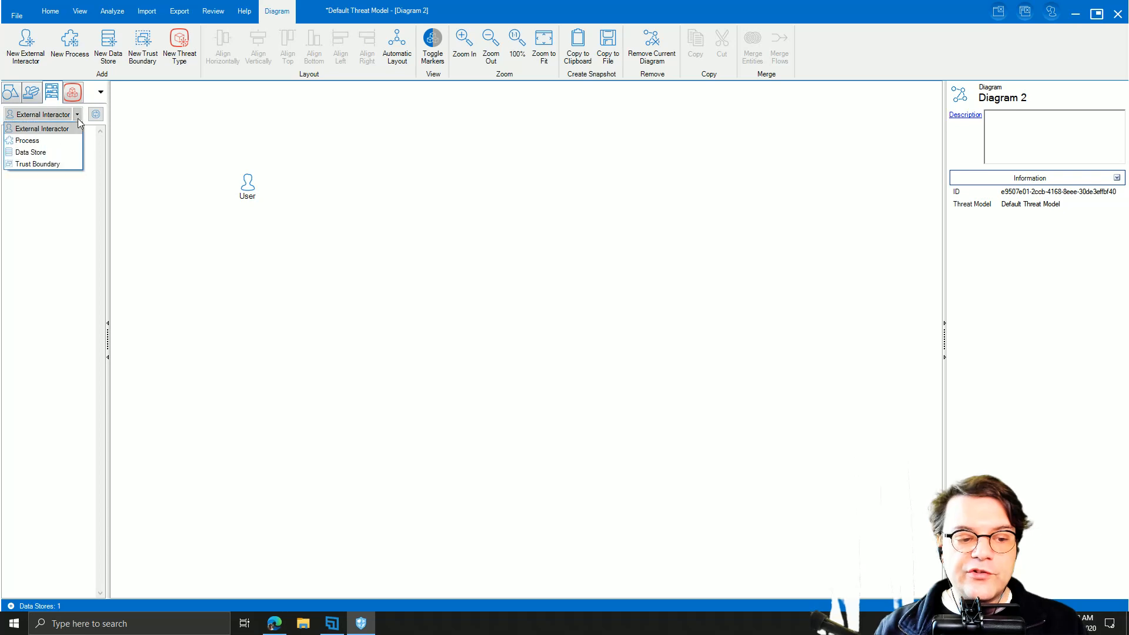
click(70, 139)
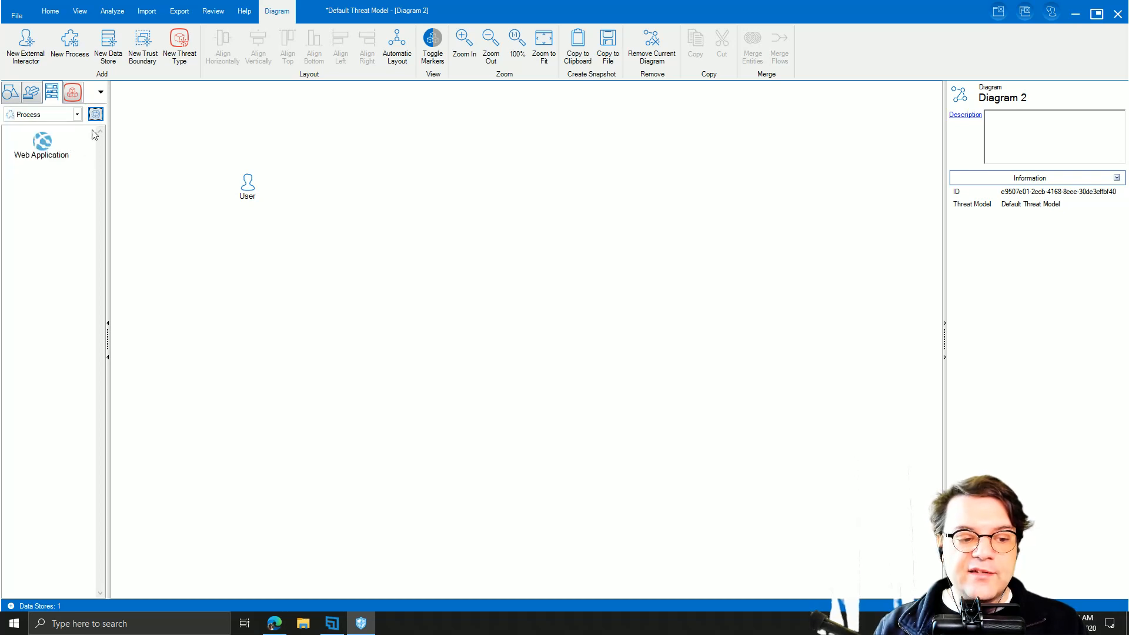
drag(47, 150, 448, 193)
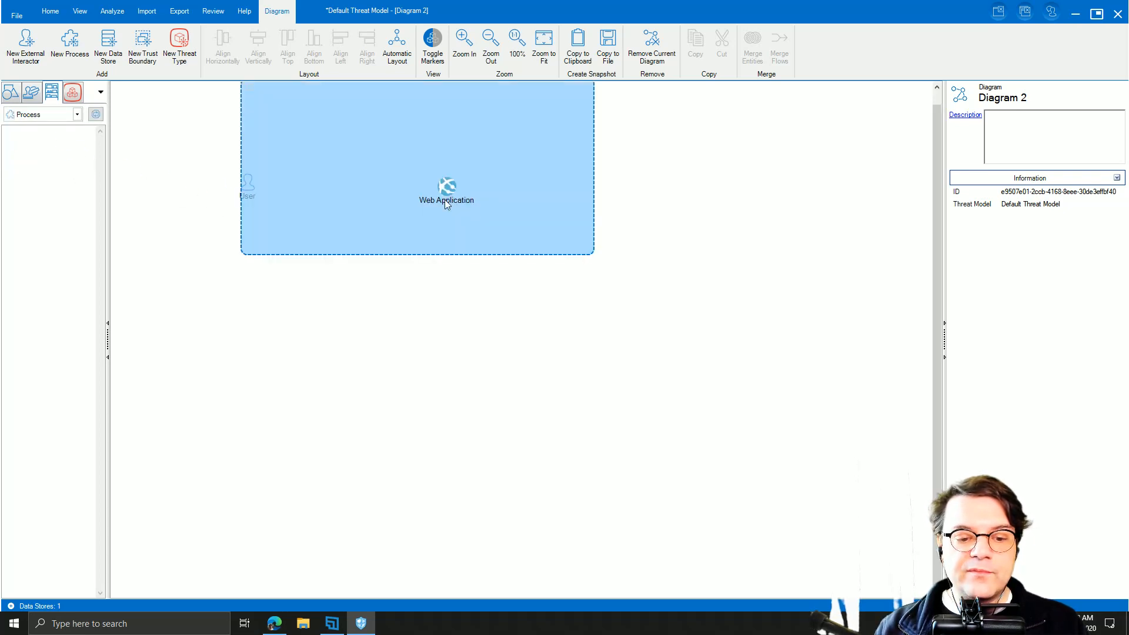
Move the Azure Trust Boundary clear of the User and reposition Web Application near the boundary's left edge.
drag(520, 215, 600, 252)
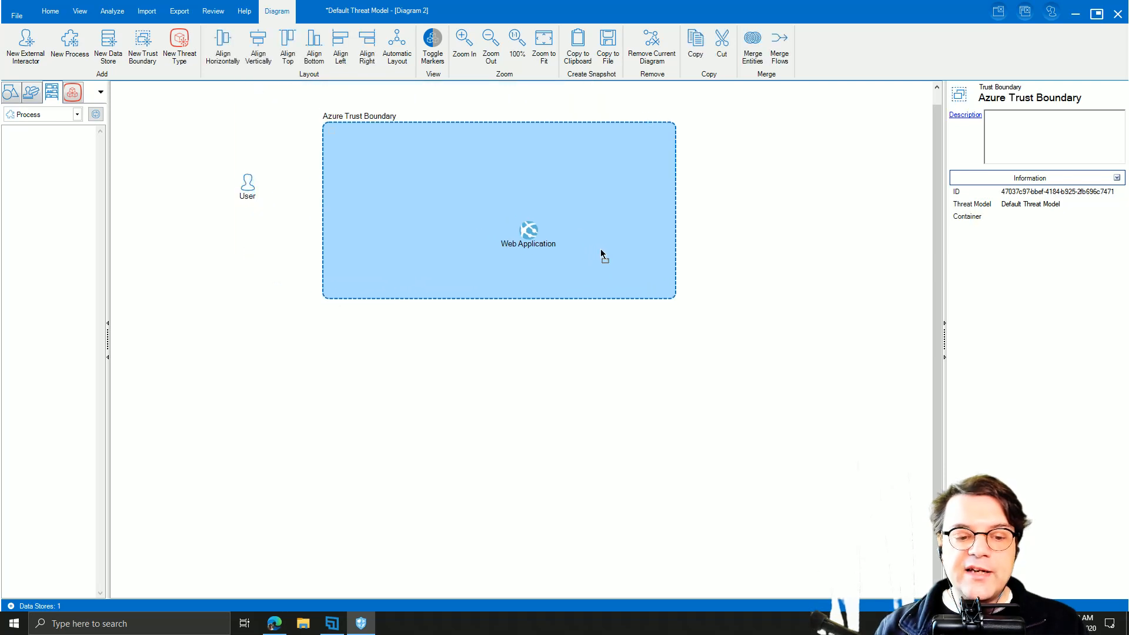
drag(536, 235, 391, 198)
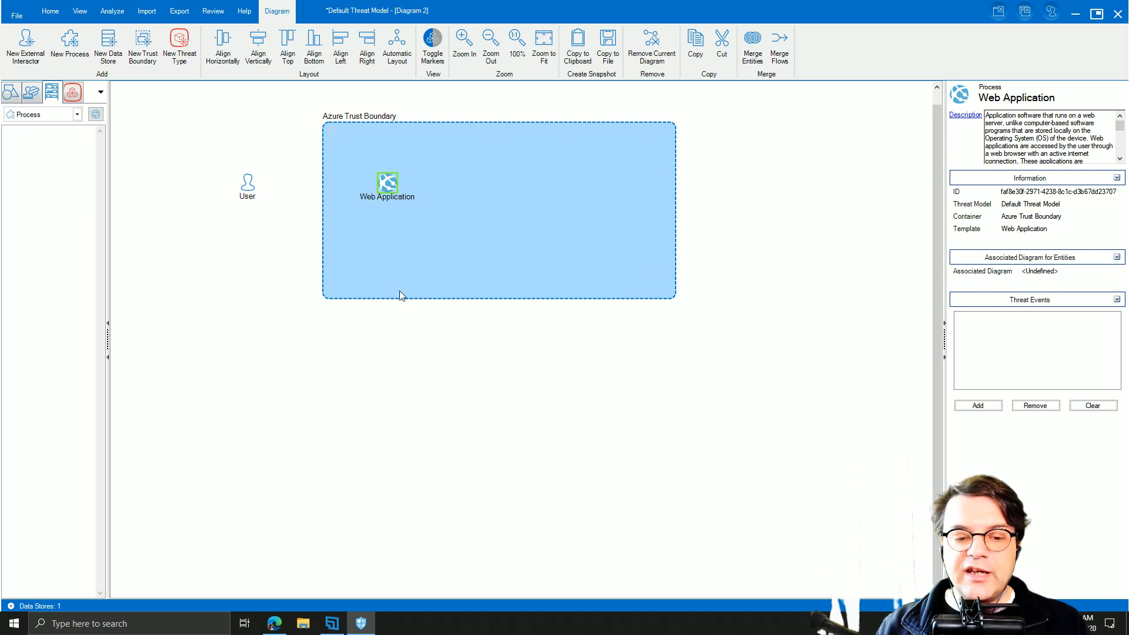
mouse_move(550, 186)
mouse_down()
mouse_move(732, 199)
mouse_move(519, 234)
mouse_move(711, 275)
mouse_move(600, 282)
mouse_move(700, 184)
mouse_move(582, 188)
mouse_move(546, 176)
mouse_up()
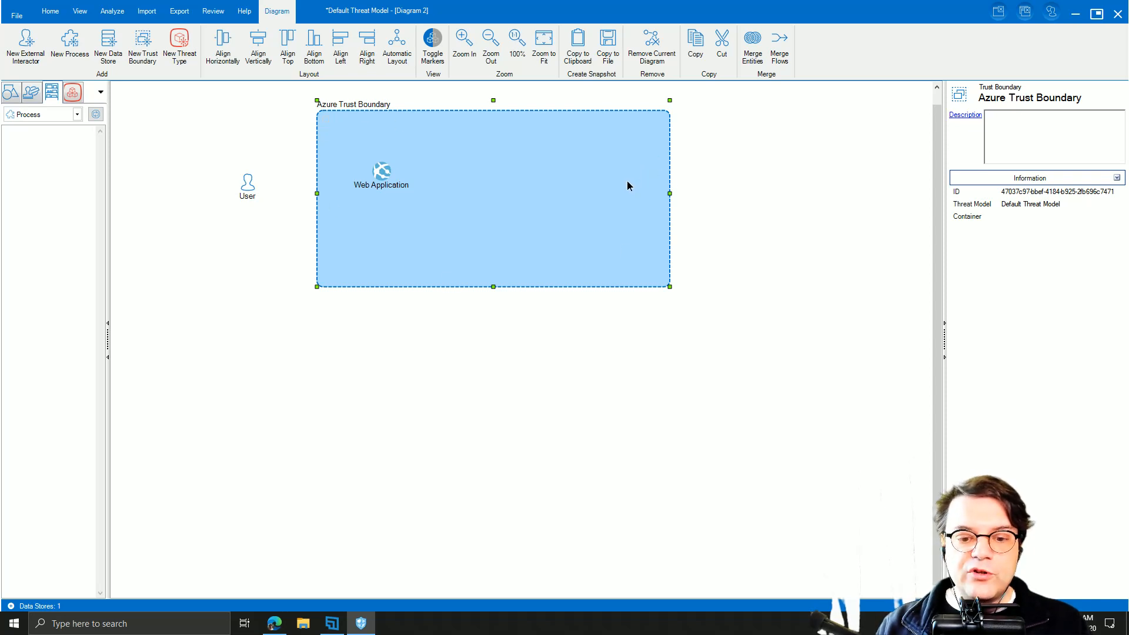
drag(627, 186, 446, 169)
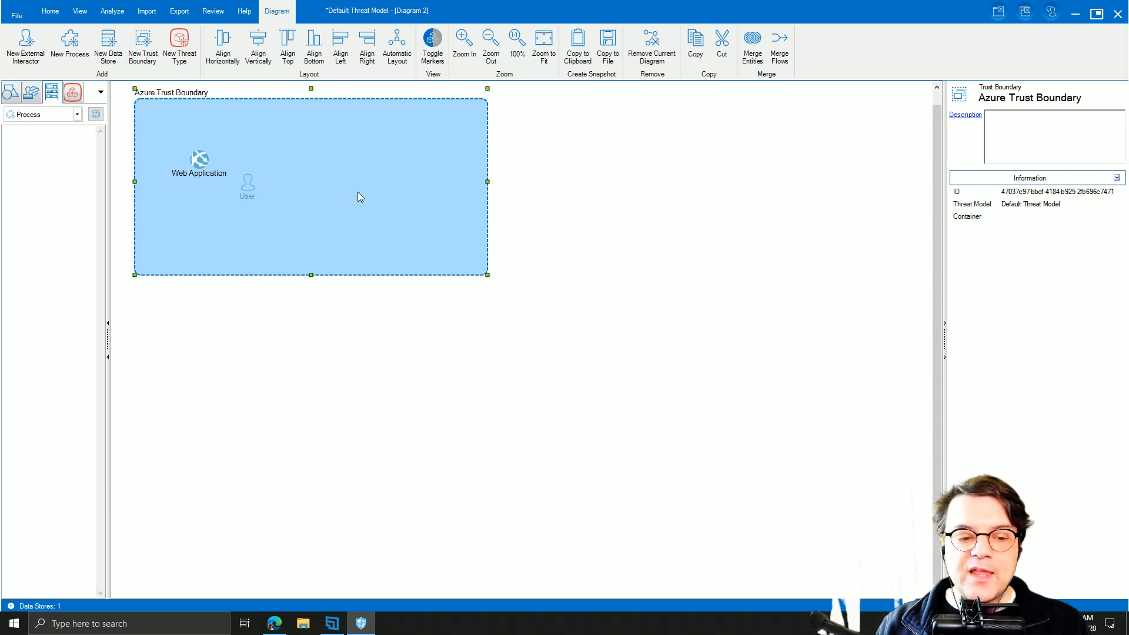
drag(347, 201, 547, 208)
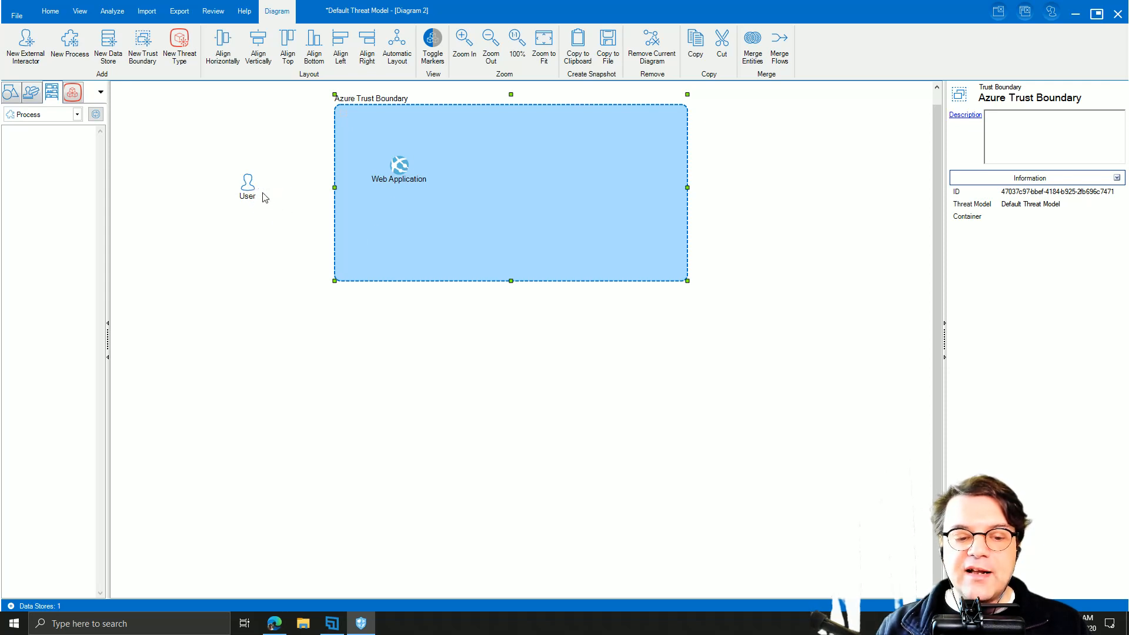
Try the User inside the Azure Trust Boundary, shift the boundary with its contents, and move the User back outside.
drag(256, 195, 502, 200)
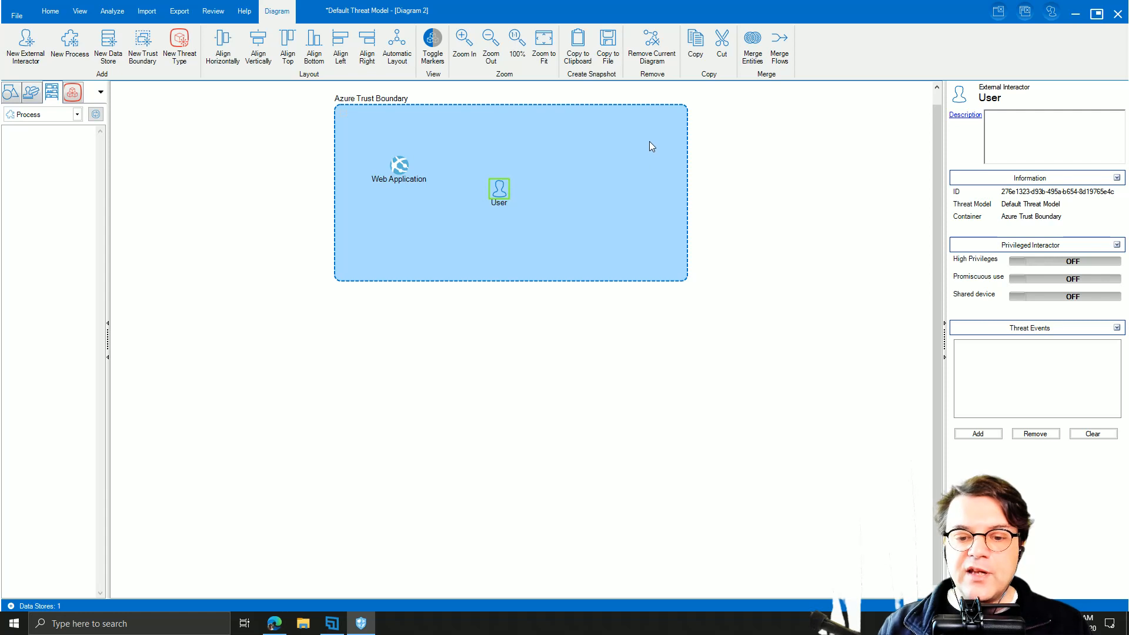
mouse_move(565, 241)
mouse_down()
mouse_move(521, 257)
mouse_move(640, 250)
mouse_move(564, 232)
mouse_up()
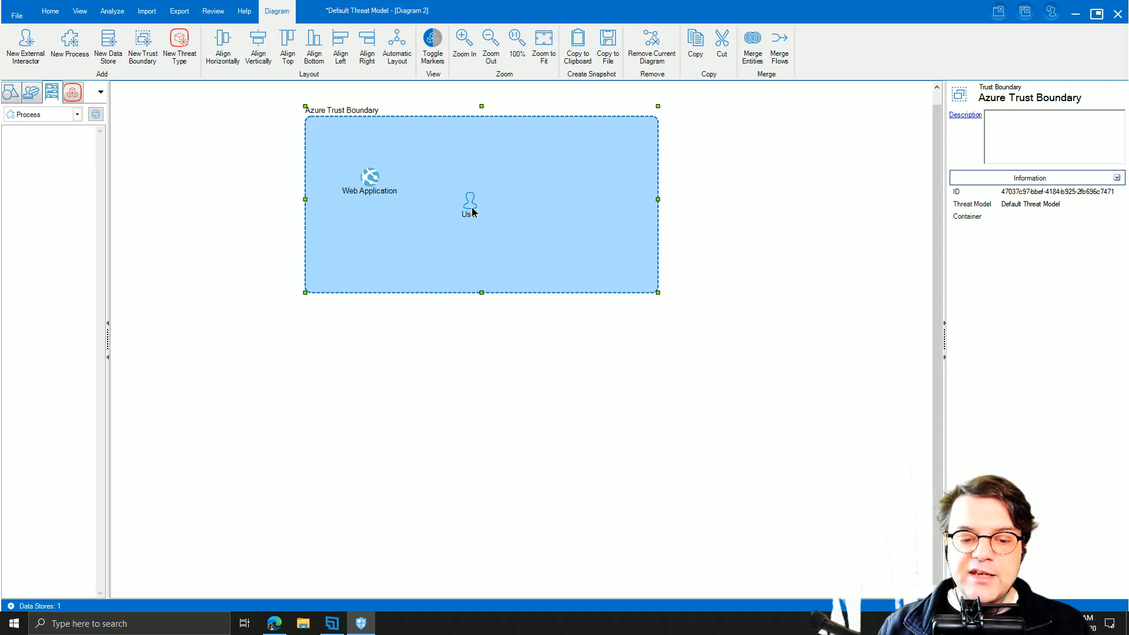
drag(472, 212, 217, 182)
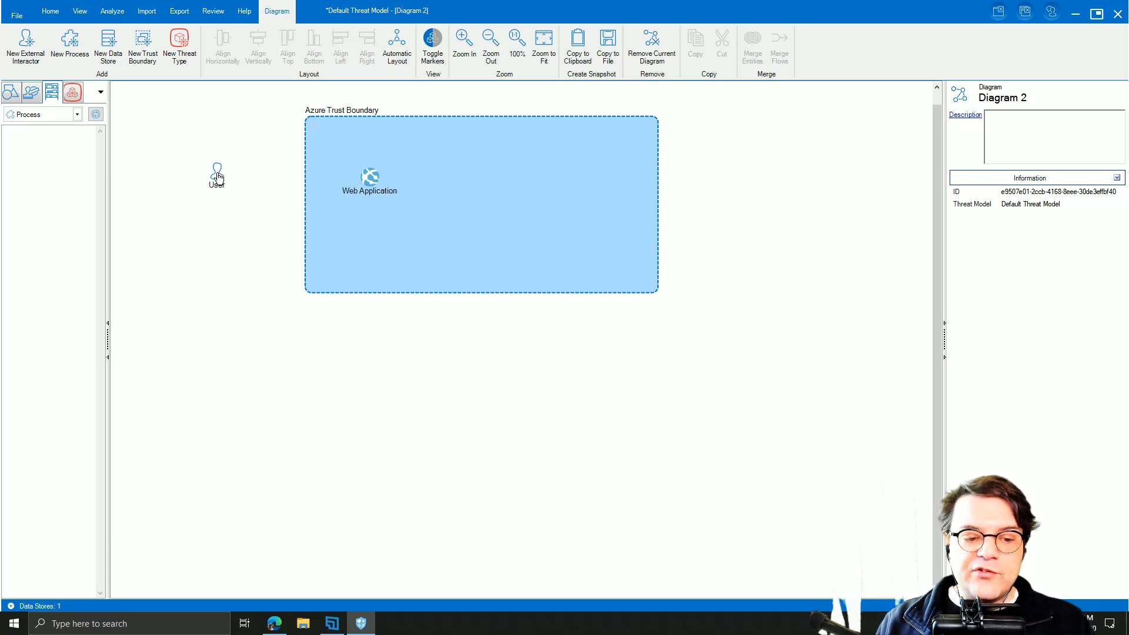
Connect the User and Web Application with flows in both directions, moving the User further from the trust boundary.
drag(217, 177, 368, 183)
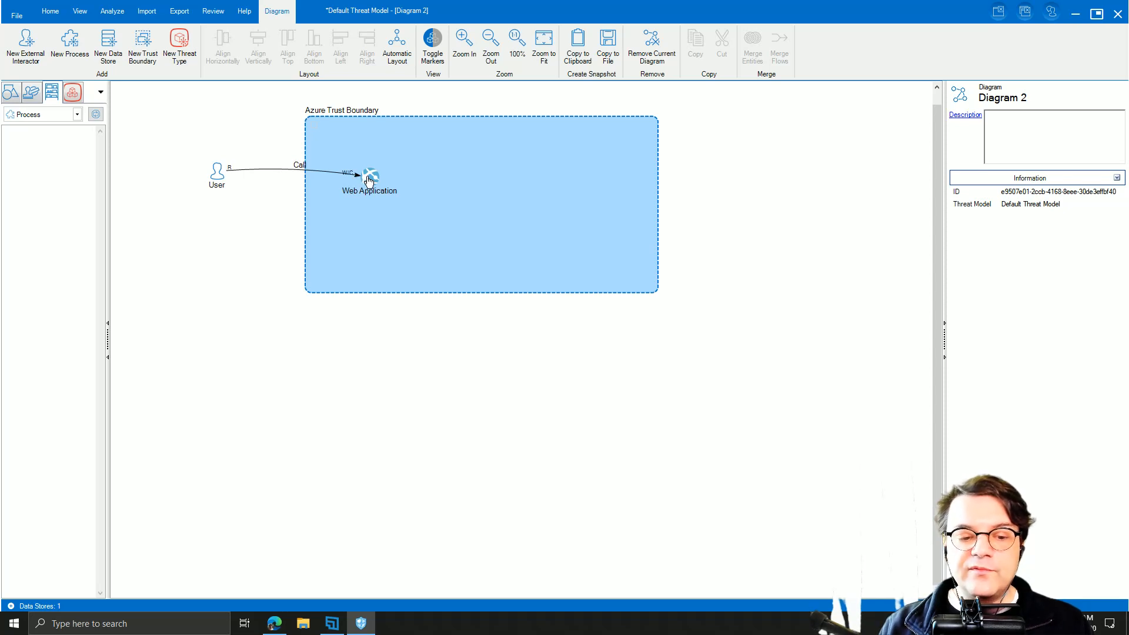
drag(223, 182, 196, 190)
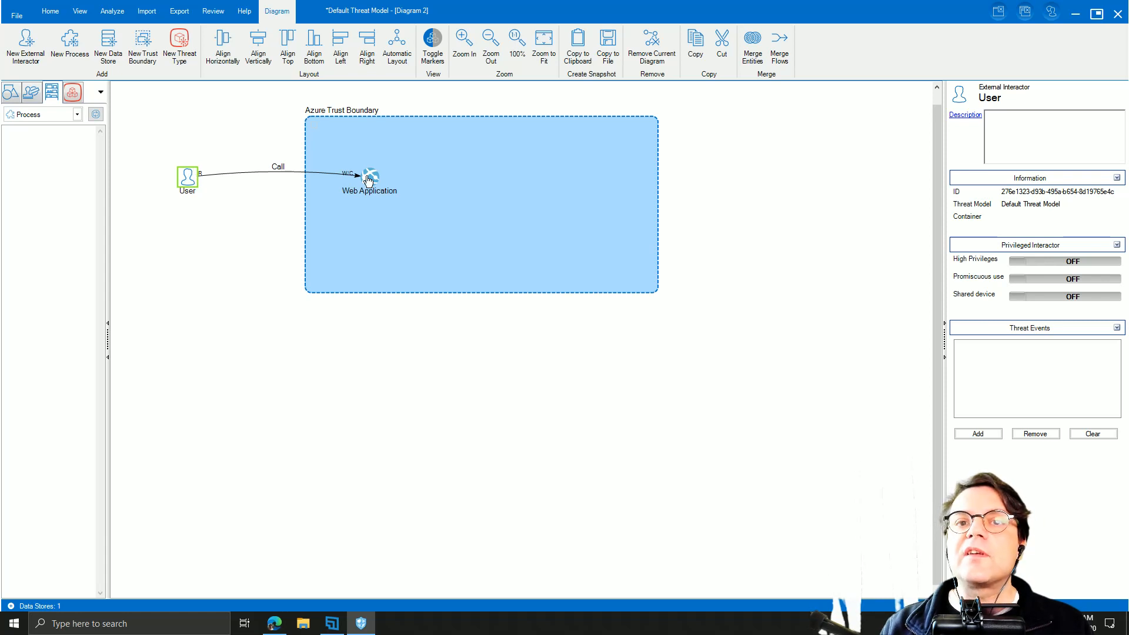
drag(371, 182, 222, 211)
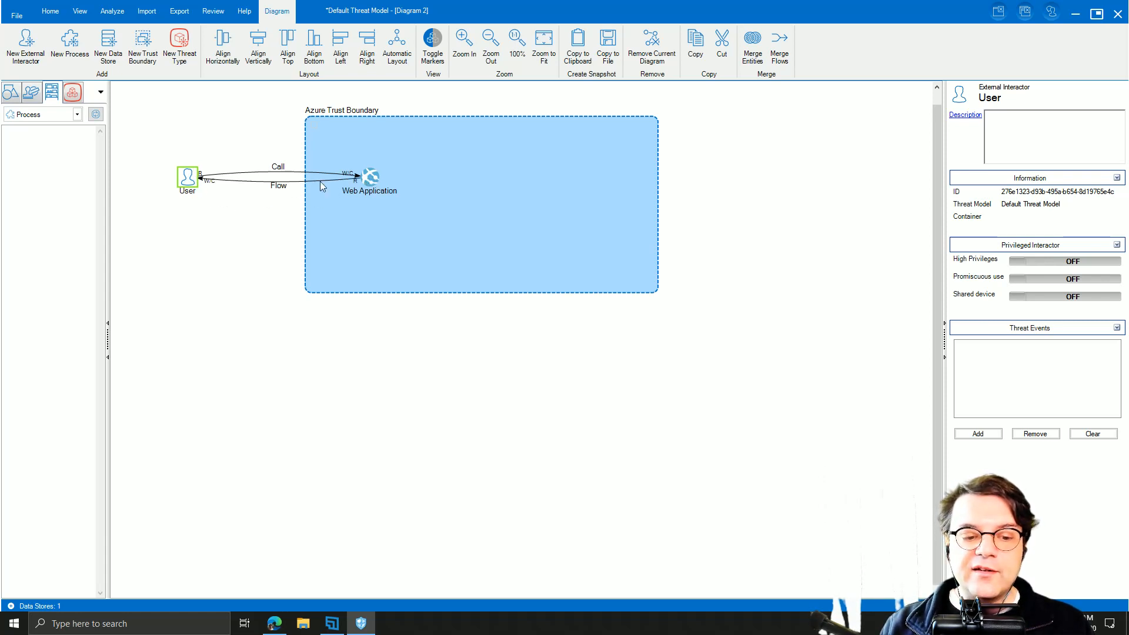
Rename the User external interactor as "External Service".
double_click(281, 188)
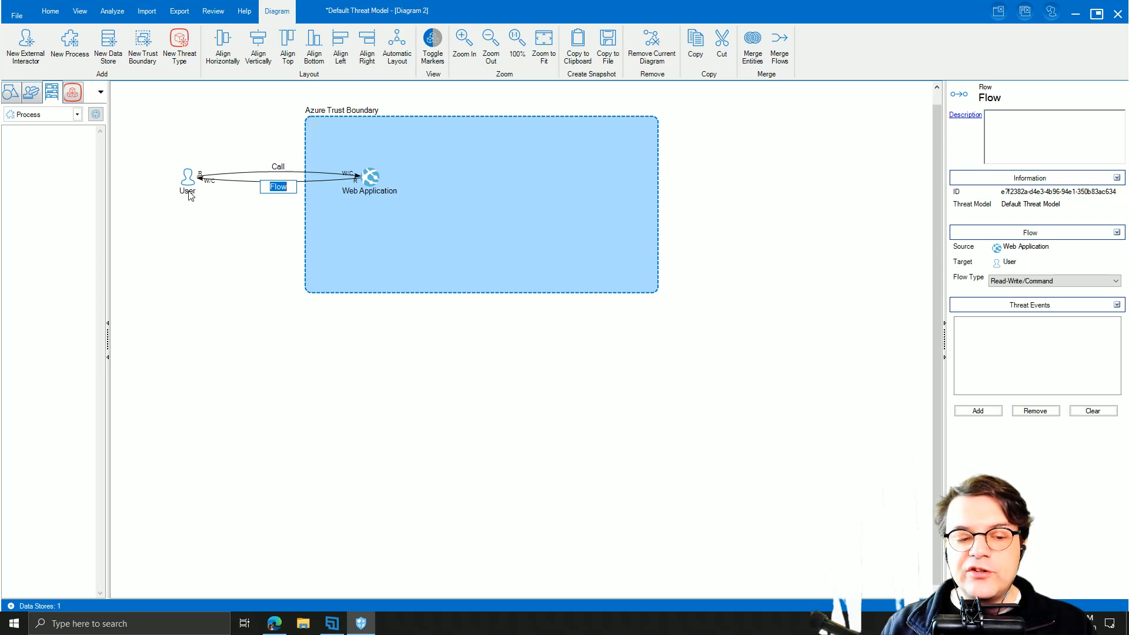
click(195, 215)
click(192, 194)
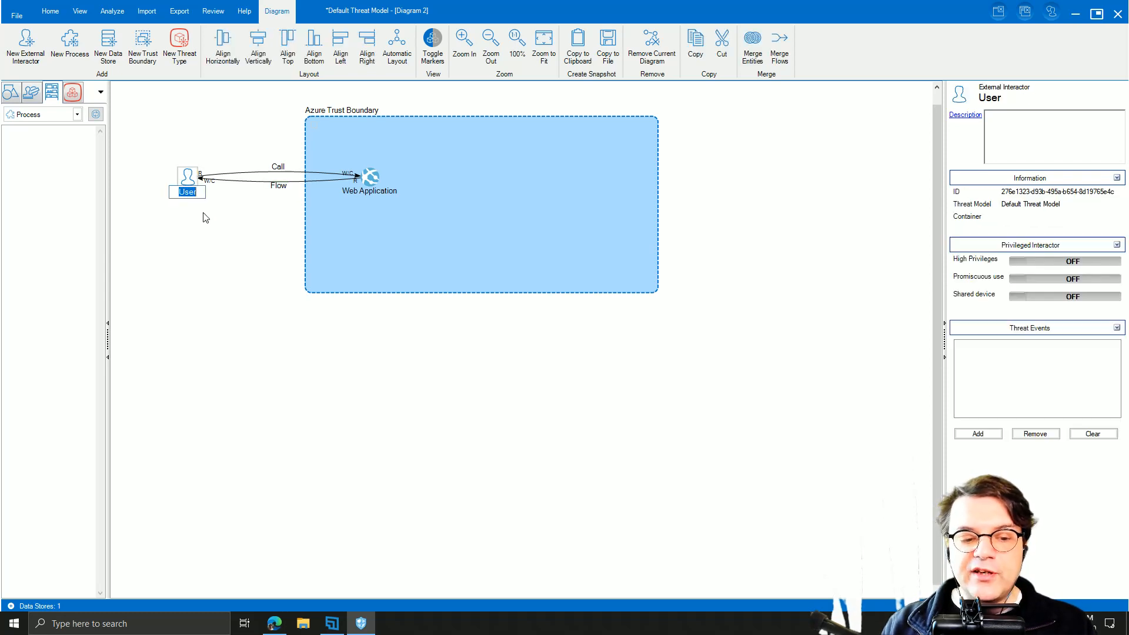
text(E)
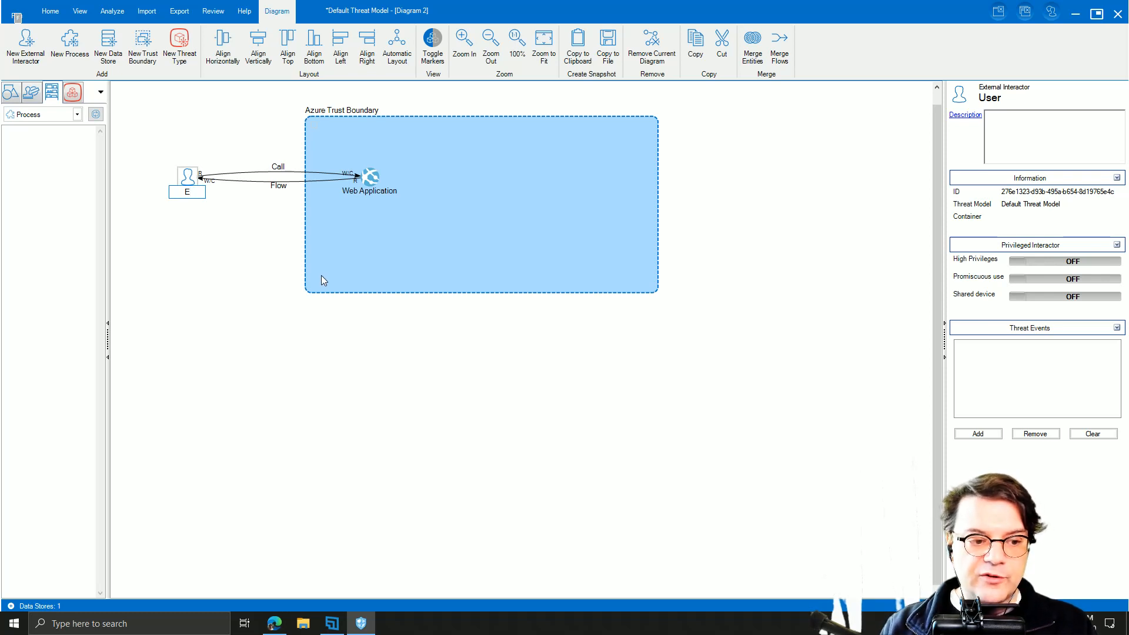
click(201, 221)
click(189, 192)
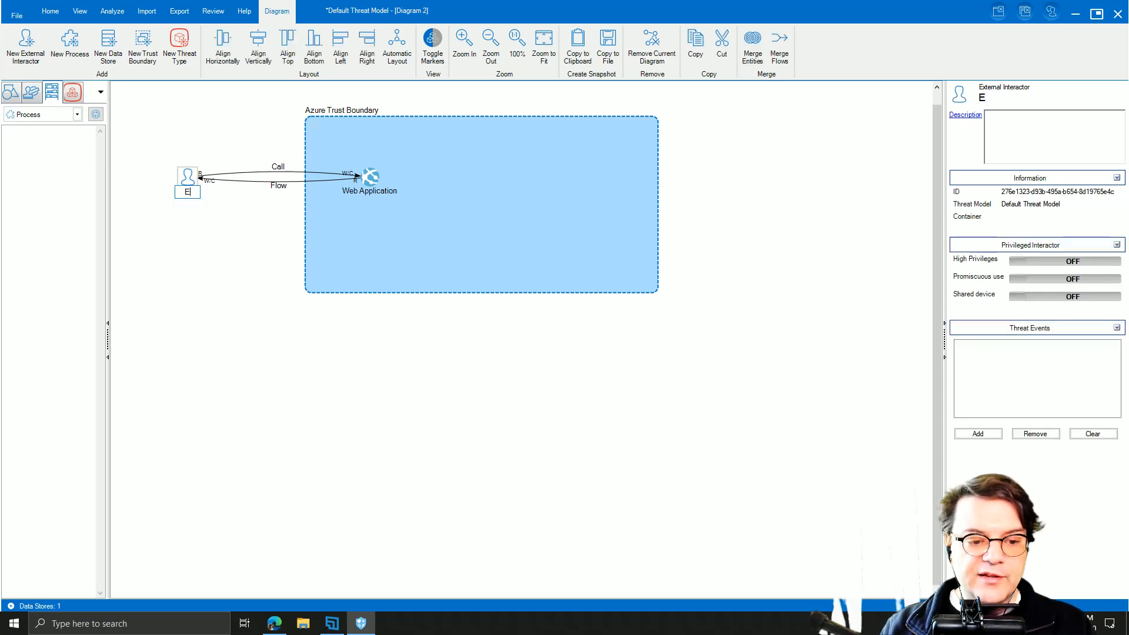
text(xternal)
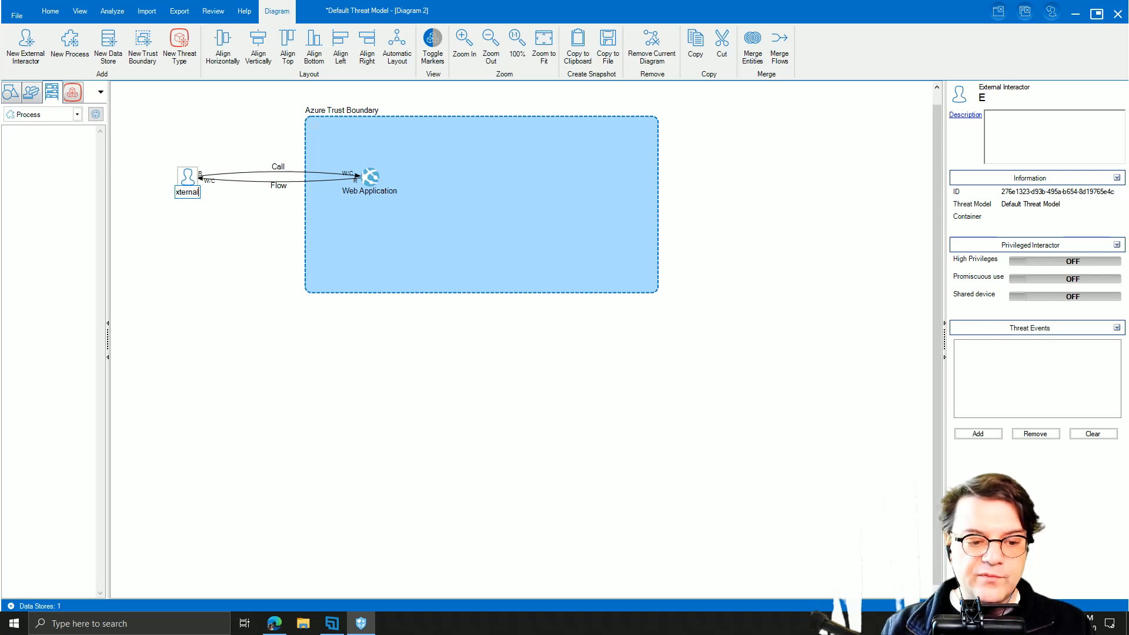
text( Service)
key(Return)
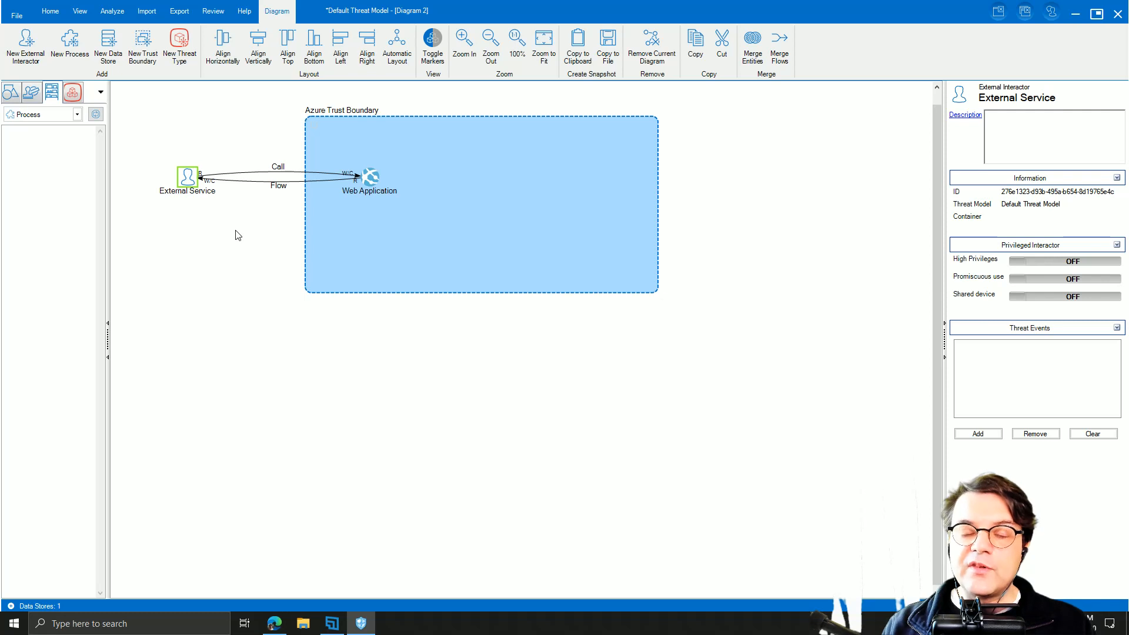
Rename the flow from Web Application to External Service as "Webhook".
double_click(274, 188)
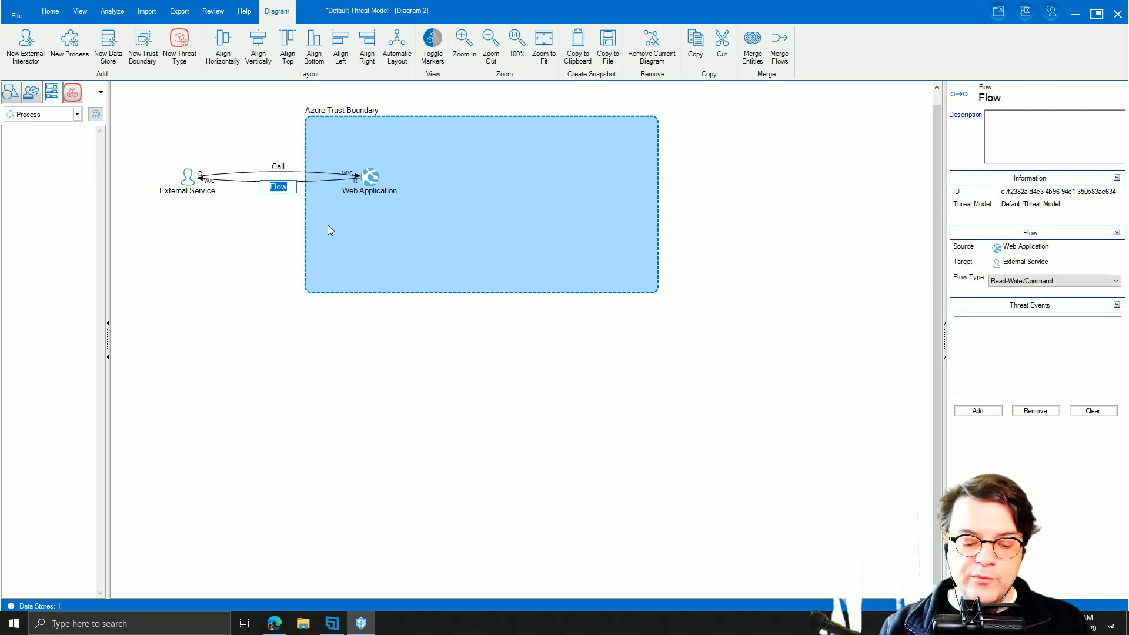
text(Webhook)
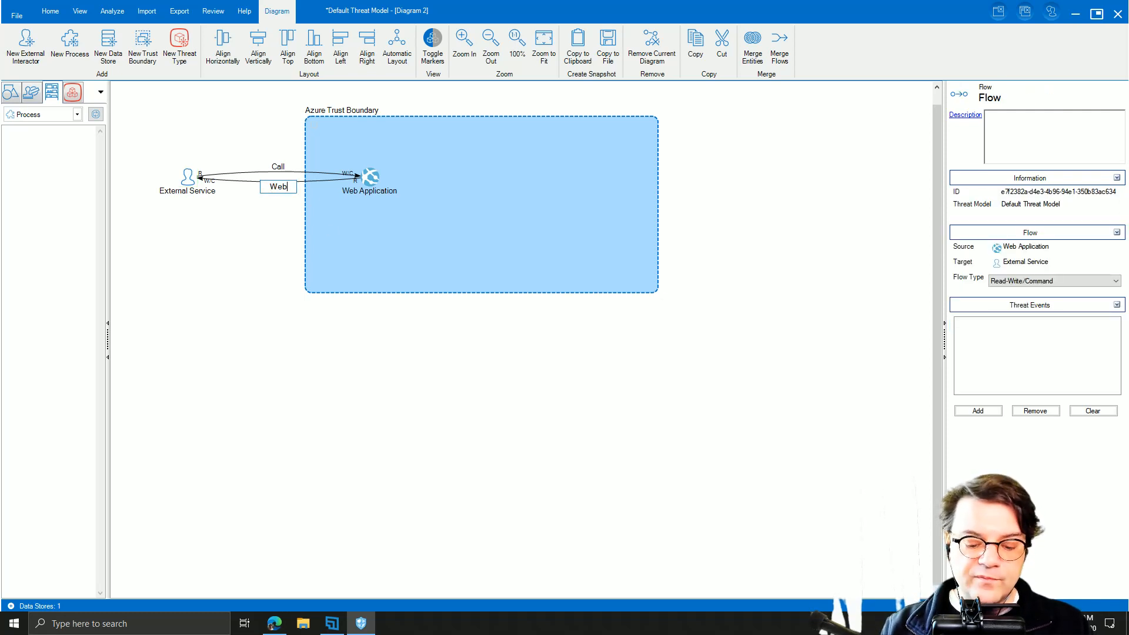
key(Return)
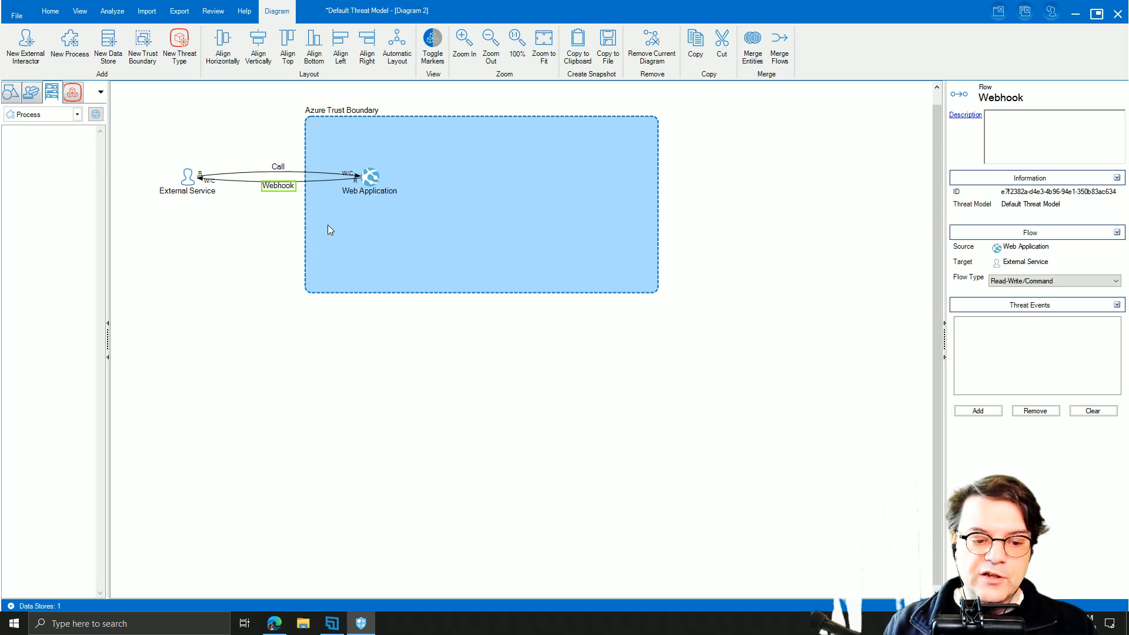
click(282, 224)
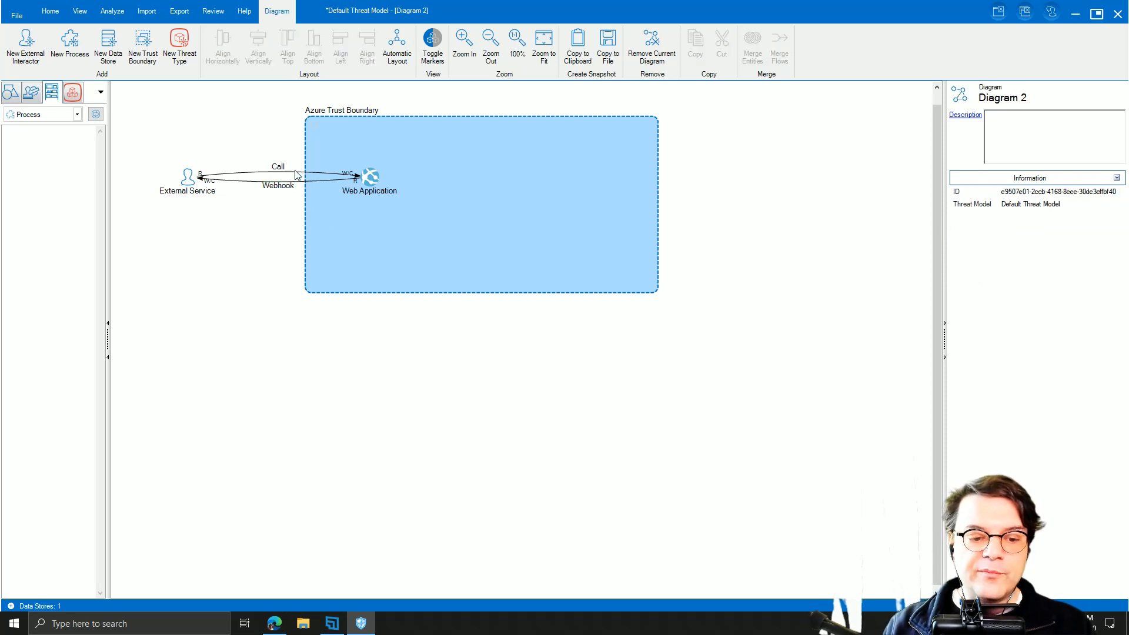
Bend the Call flow upward between External Service and Web Application to separate it from the Webhook flow.
click(294, 172)
drag(293, 170, 240, 148)
click(292, 172)
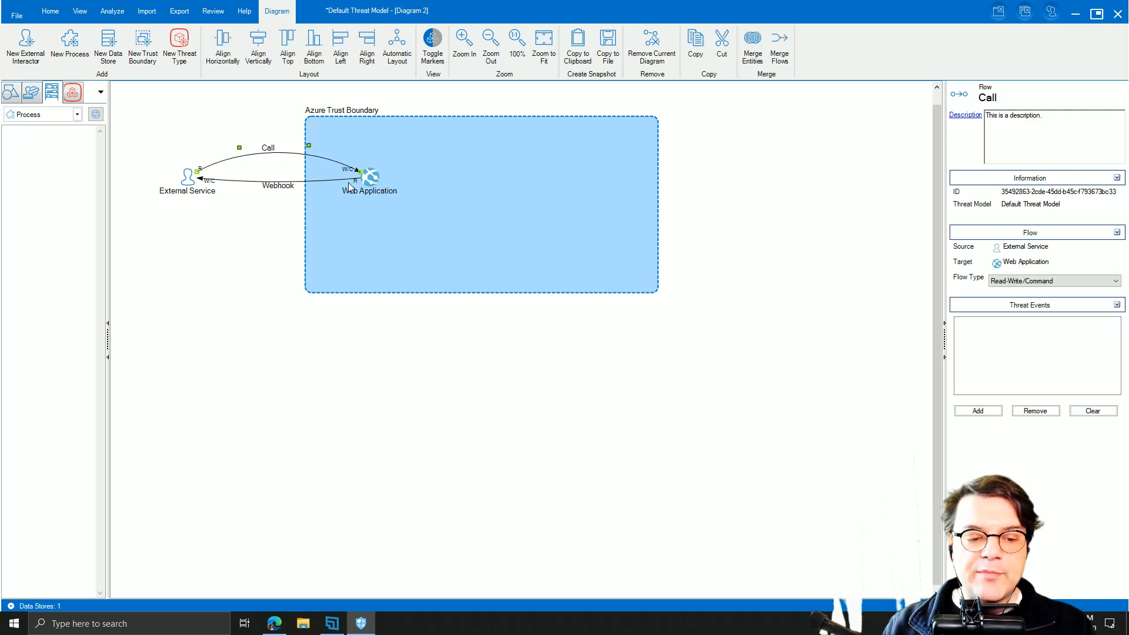
Rename the Webhook flow from Web Application to External Service as "Webhook call".
double_click(290, 187)
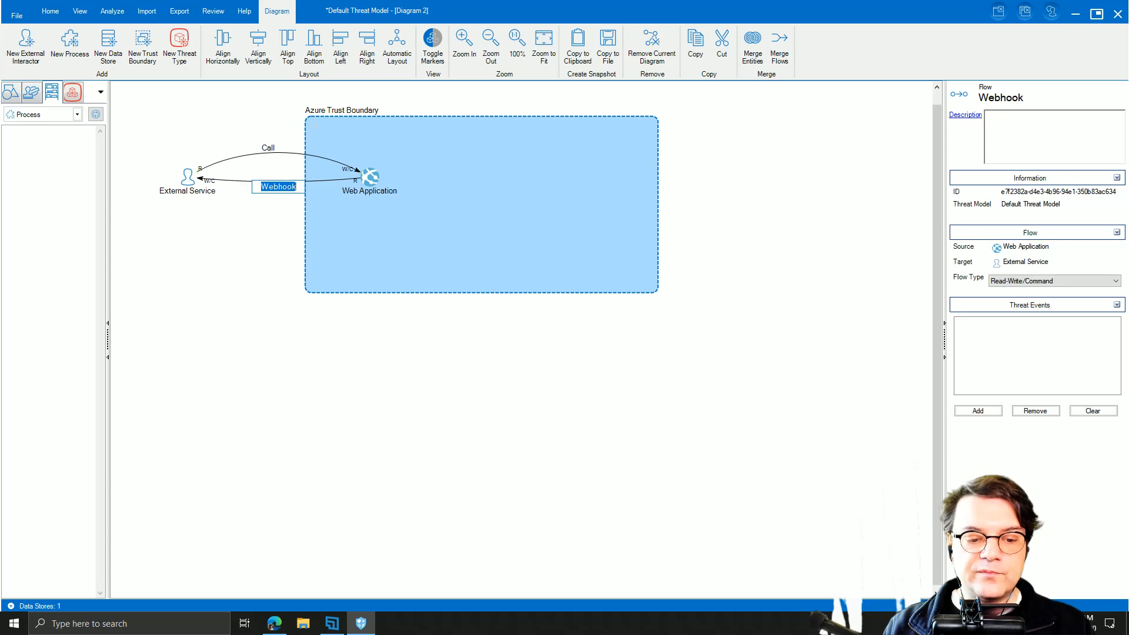
key(End)
text(call)
key(Return)
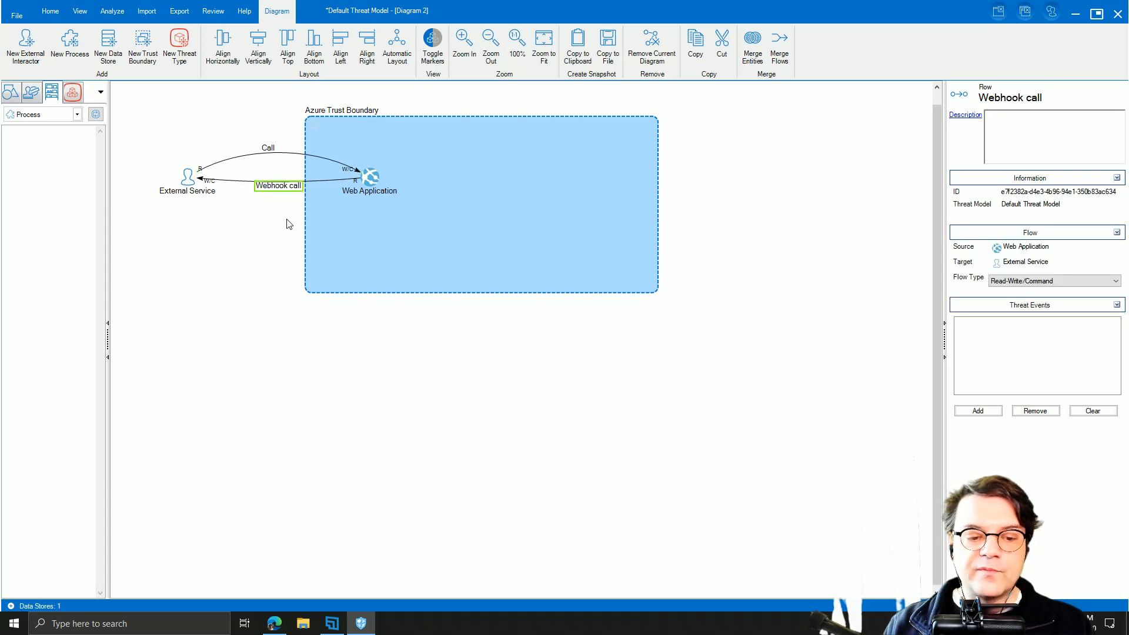
click(285, 220)
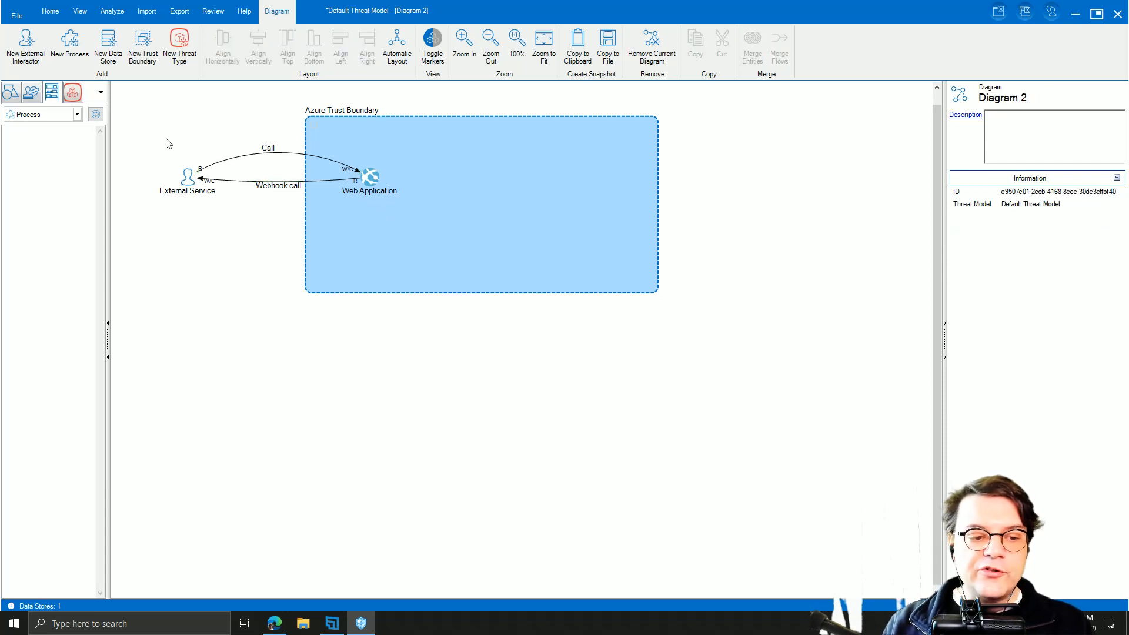
Switch to Diagram 1 and rename the Web Application process as "Processor".
click(52, 13)
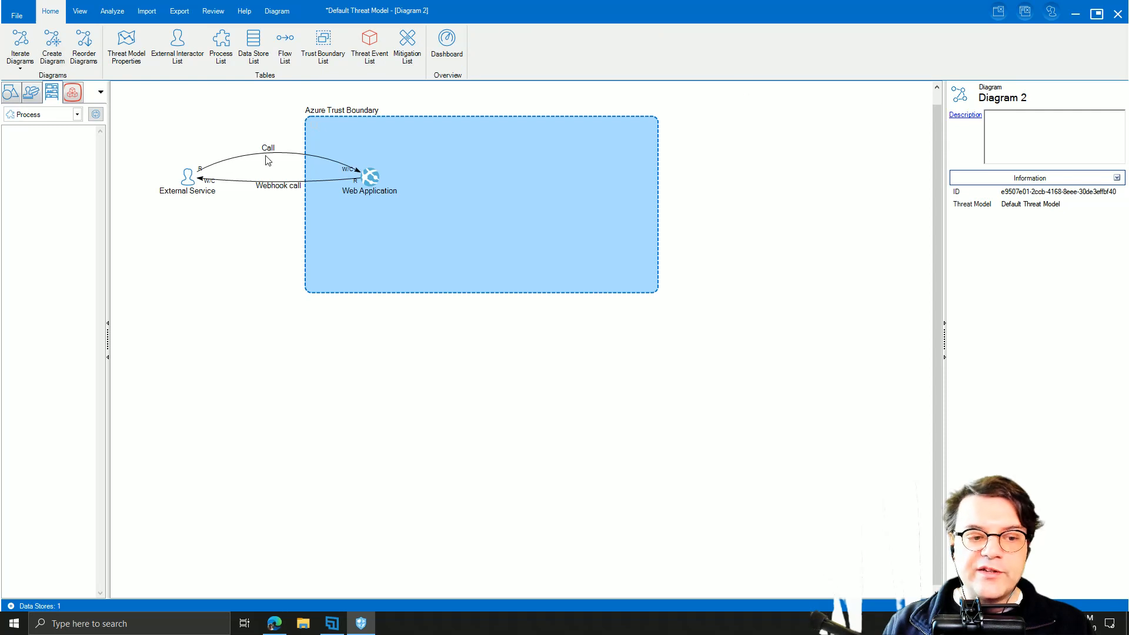
click(24, 70)
click(26, 85)
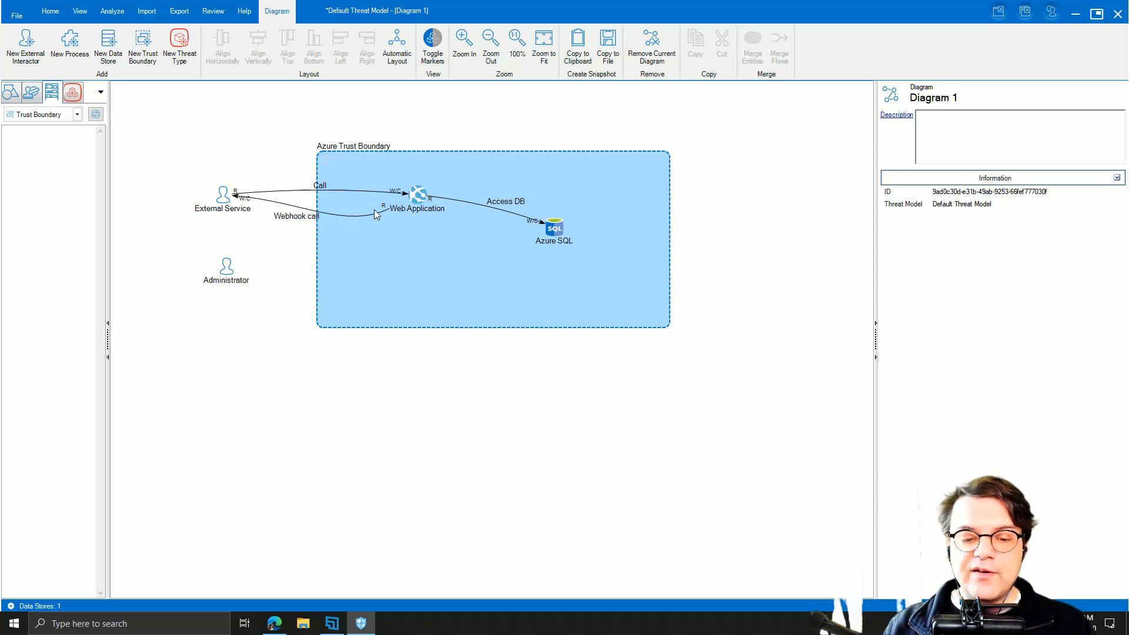
double_click(408, 210)
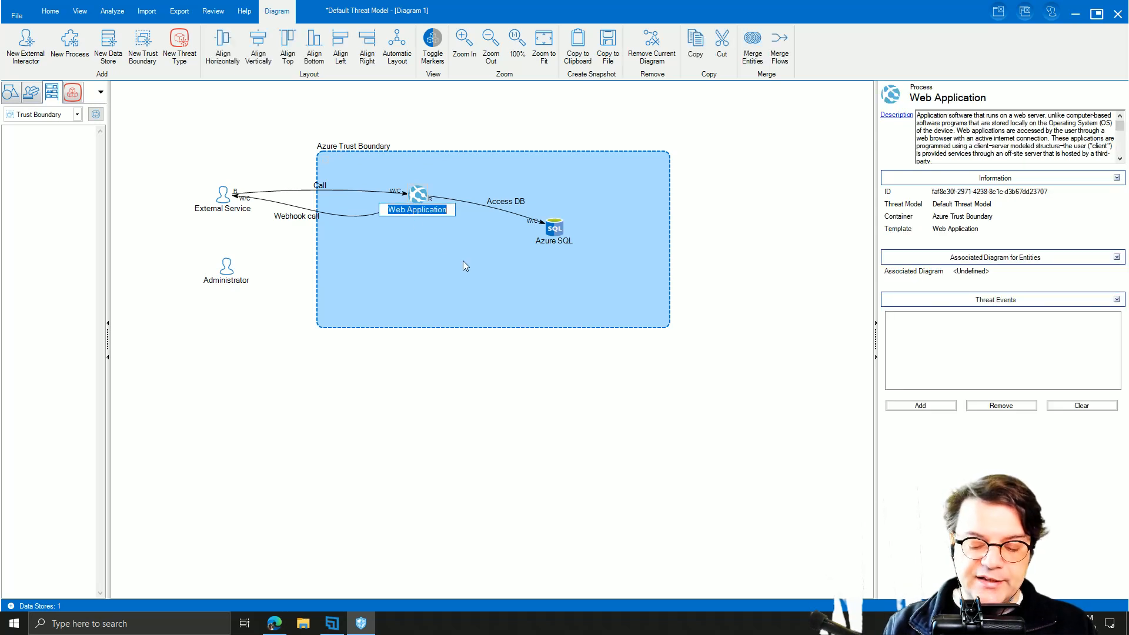
text(Processor)
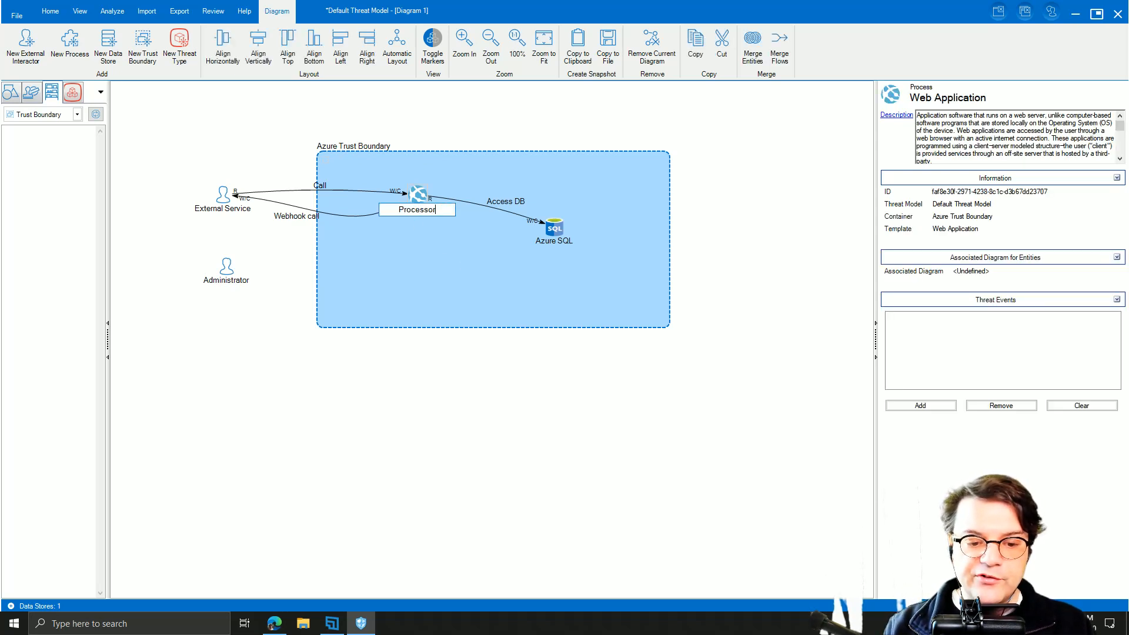
key(Return)
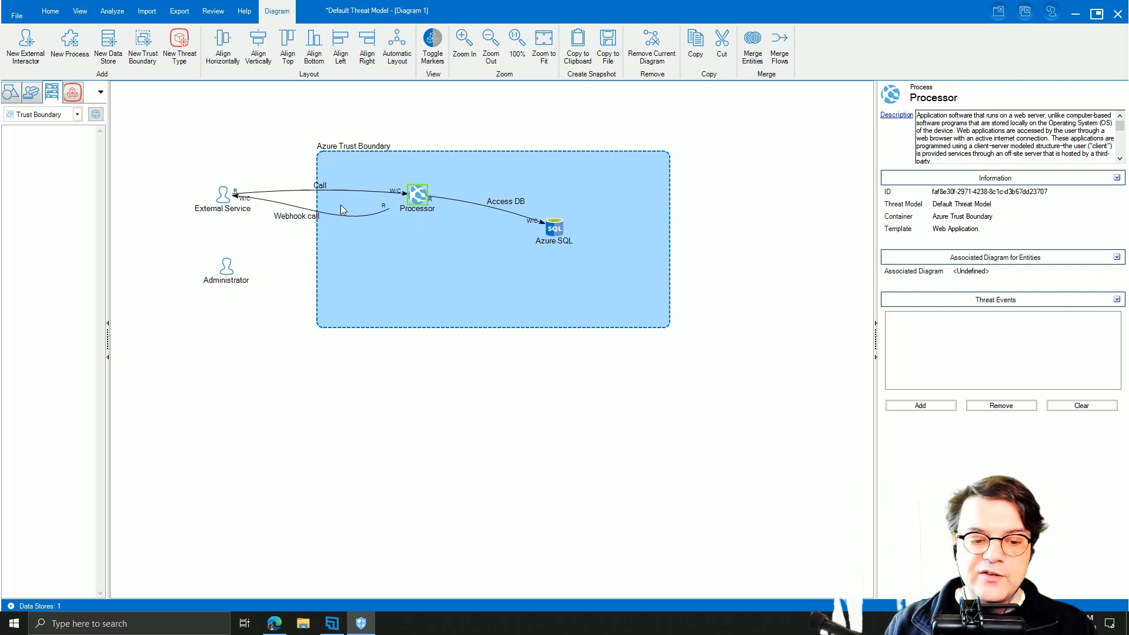
click(218, 131)
Return to Diagram 2 to check the name of the process inside the Azure Trust Boundary.
click(38, 14)
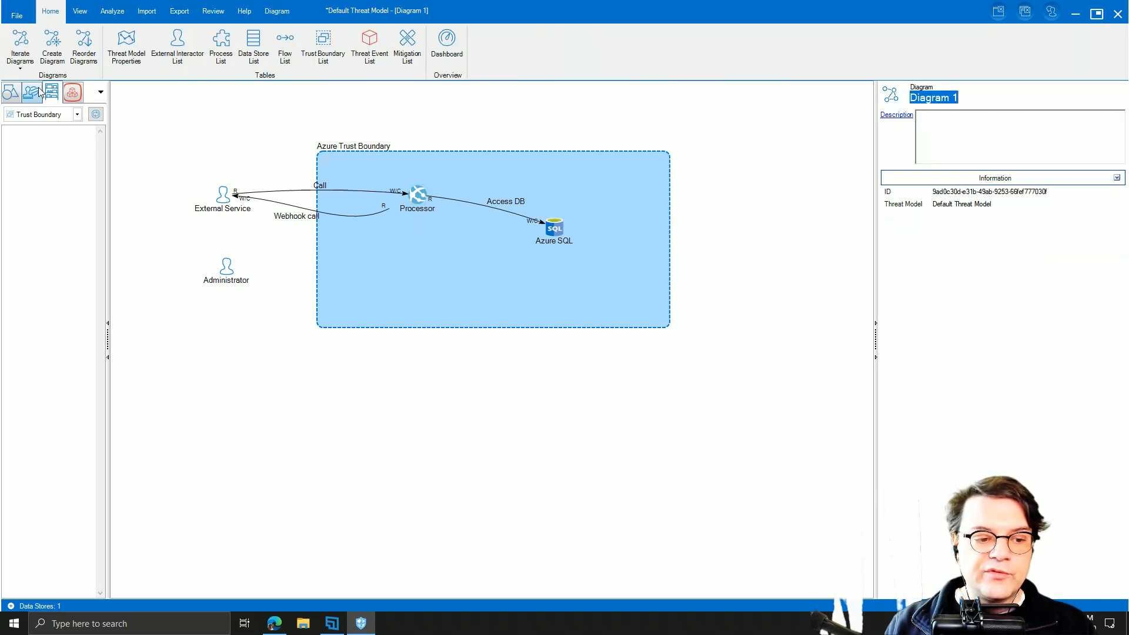
click(20, 68)
click(24, 95)
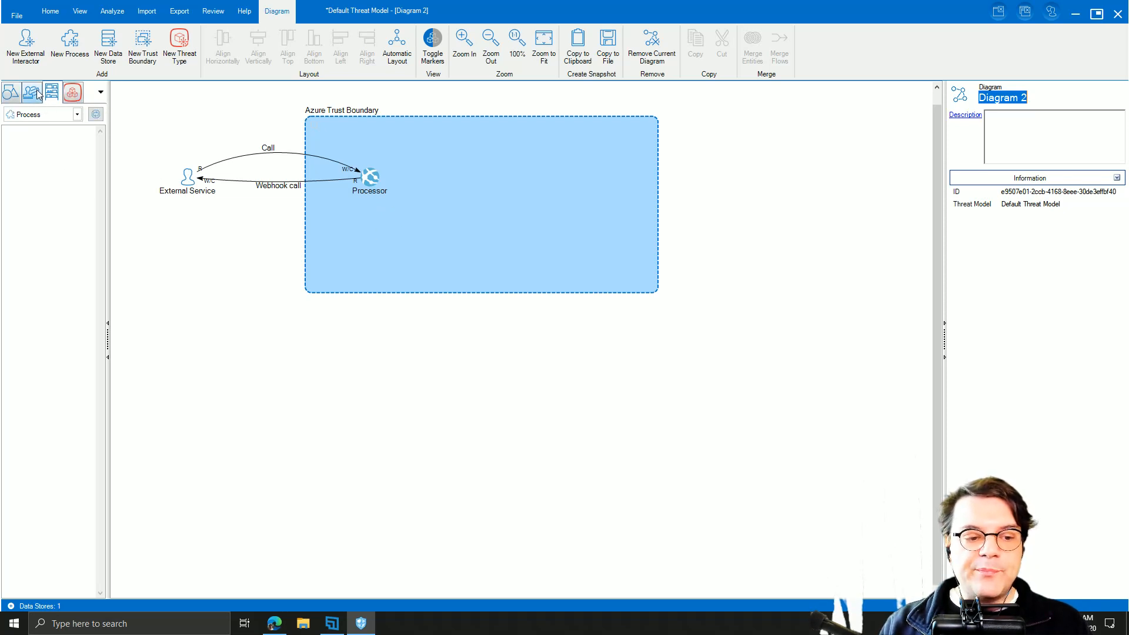
Load the threat types list and assign "Credentials for the resource may be stolen and used to access it" to External Service.
click(71, 92)
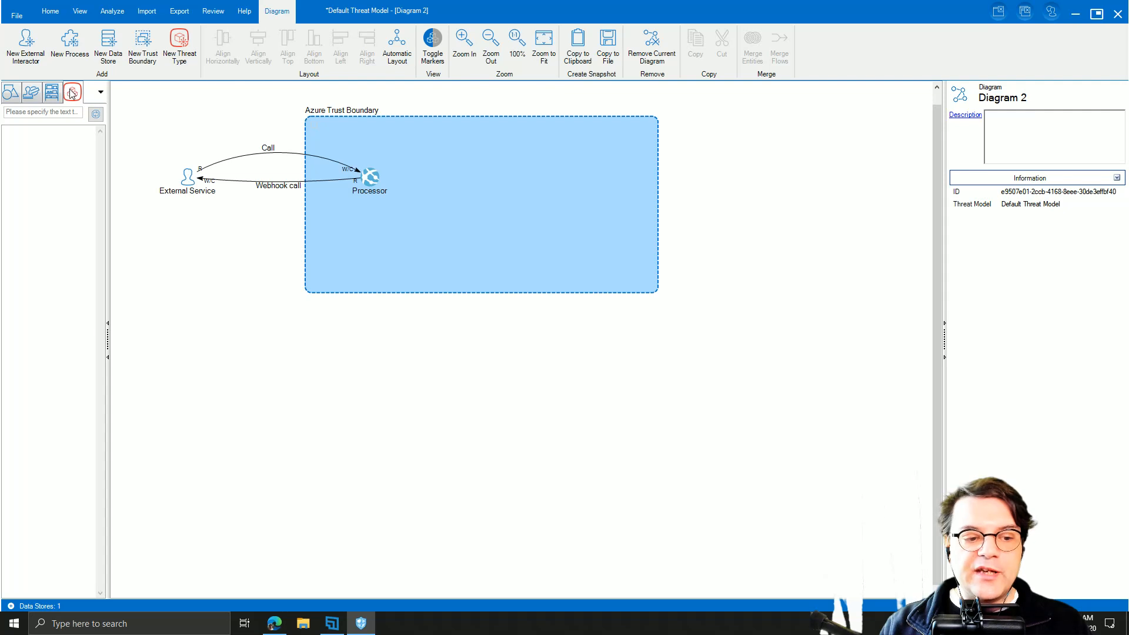
click(96, 113)
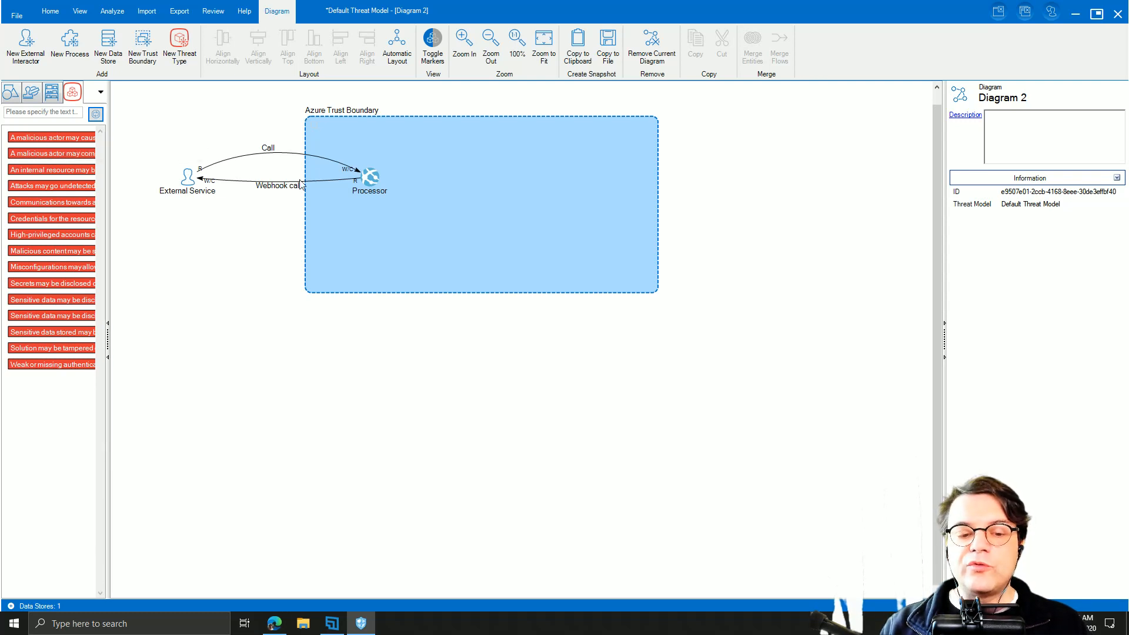
click(51, 113)
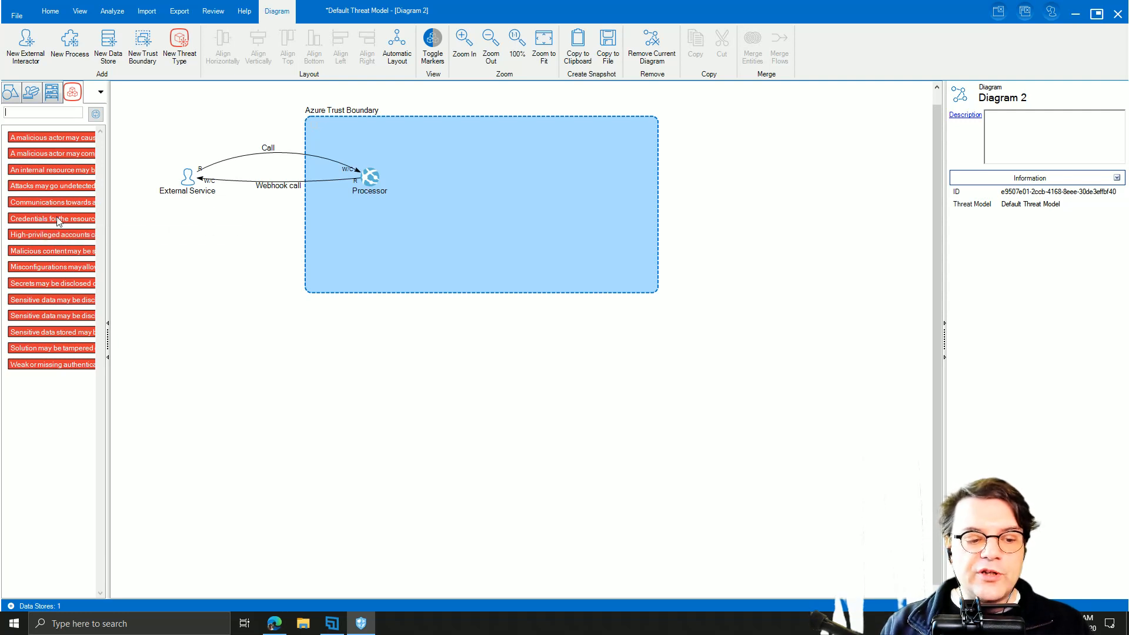
drag(59, 221, 189, 179)
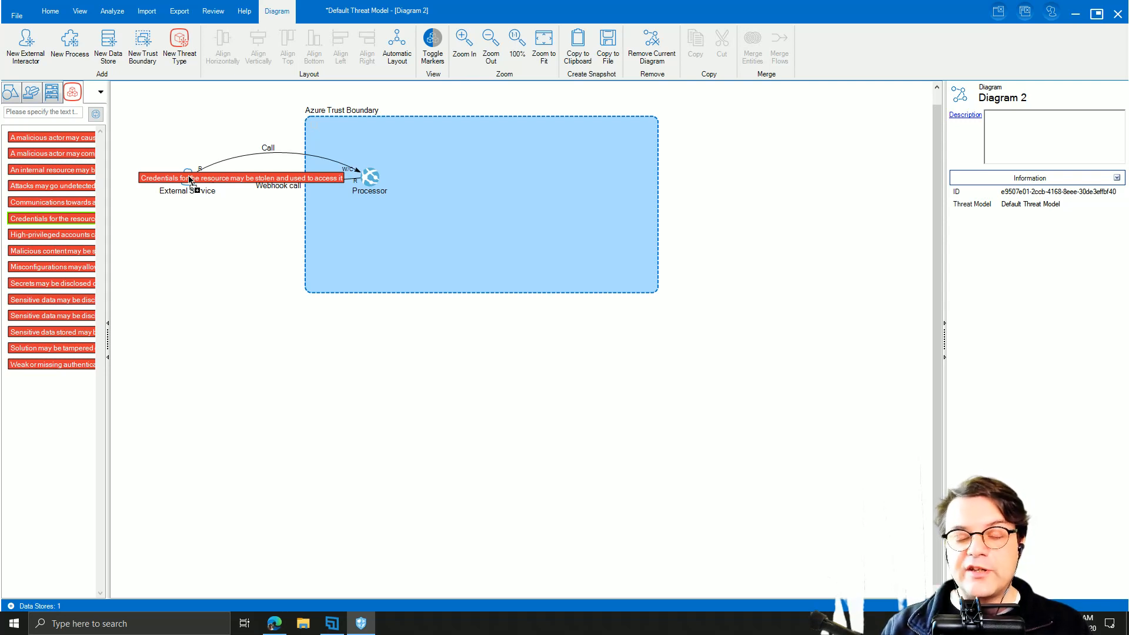
drag(189, 180, 188, 177)
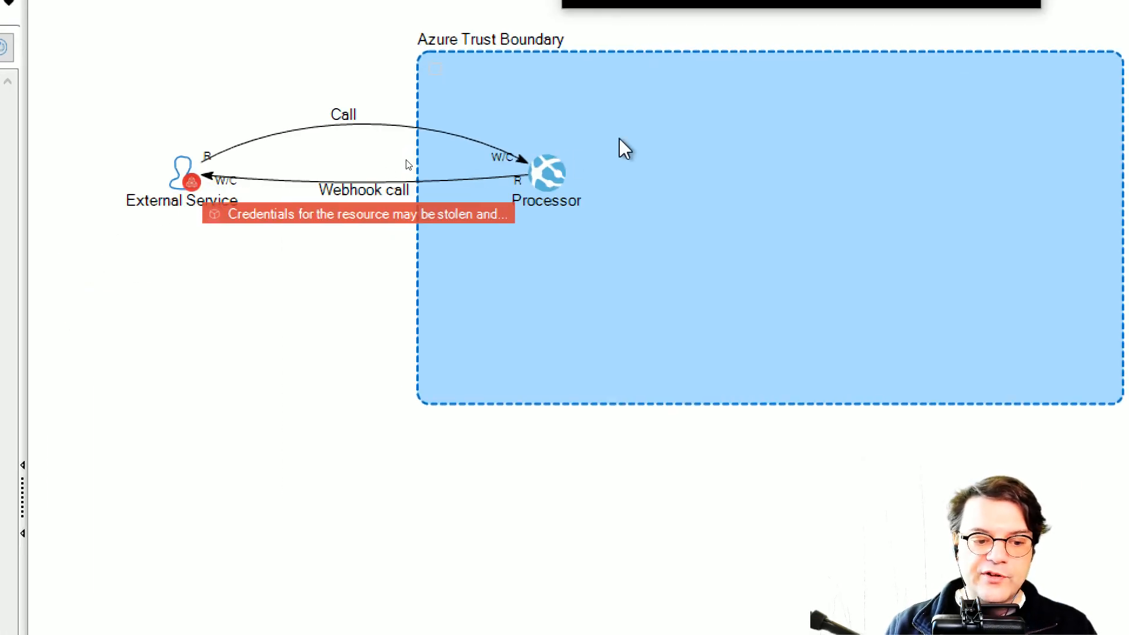
Inspect the threat marker on External Service, close the Magnifier, and view the stolen-credentials threat event's details.
click(164, 256)
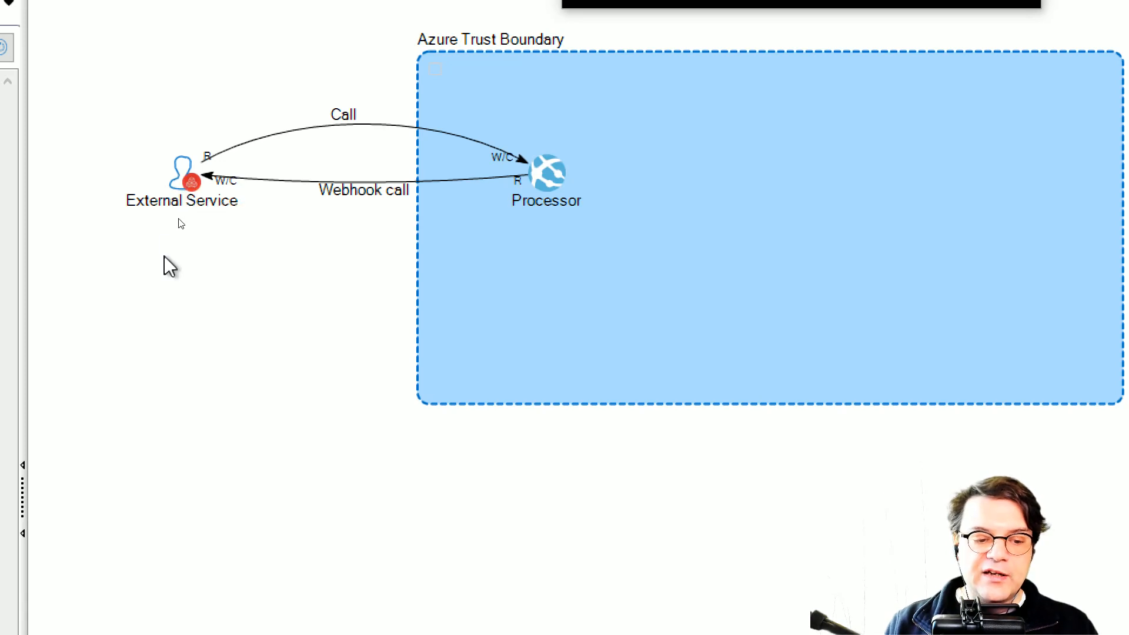
click(196, 186)
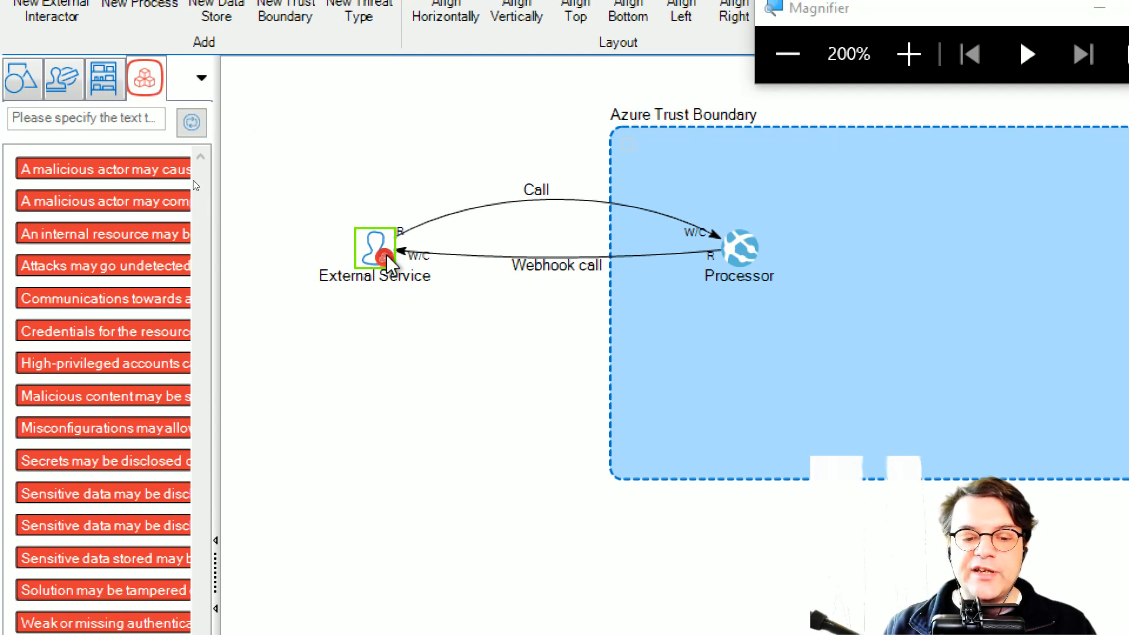
click(396, 301)
mouse_move(386, 259)
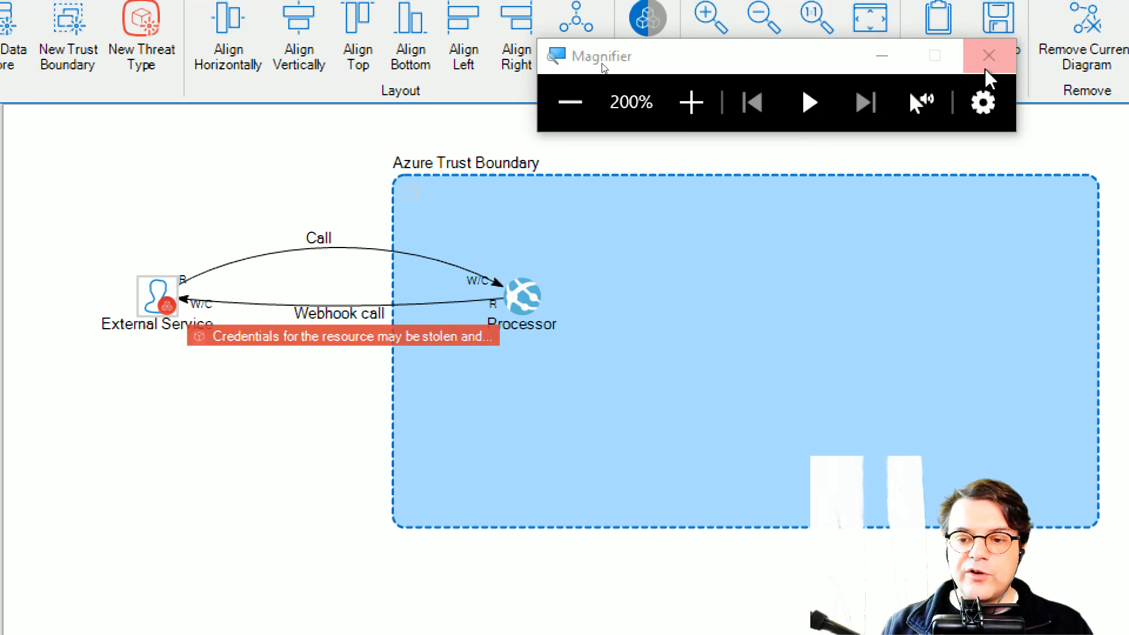
click(988, 56)
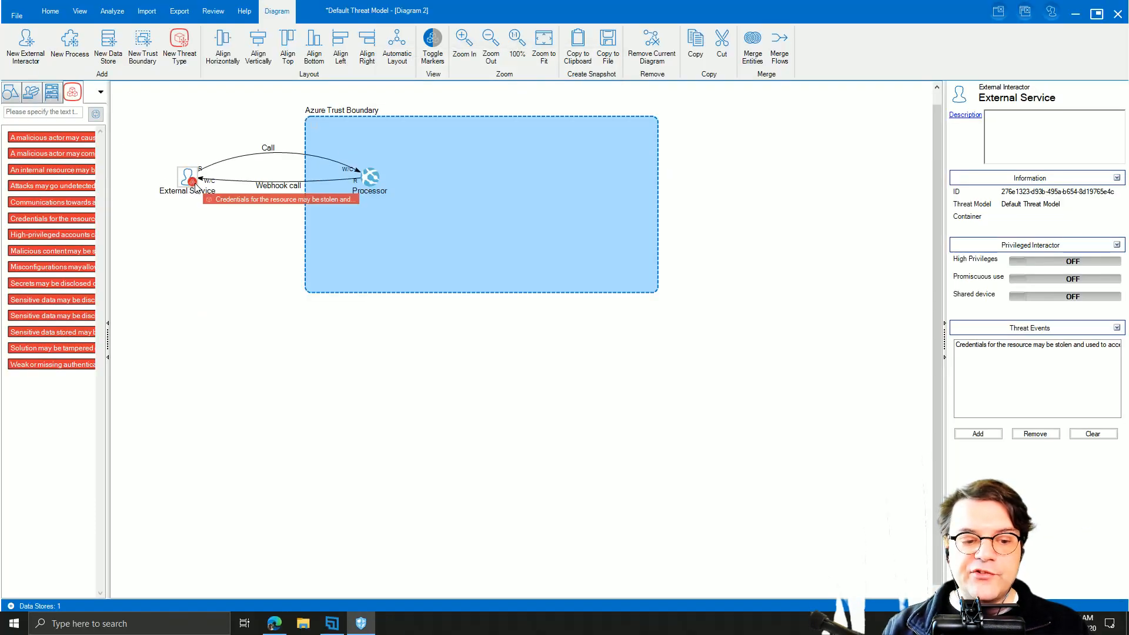
click(214, 201)
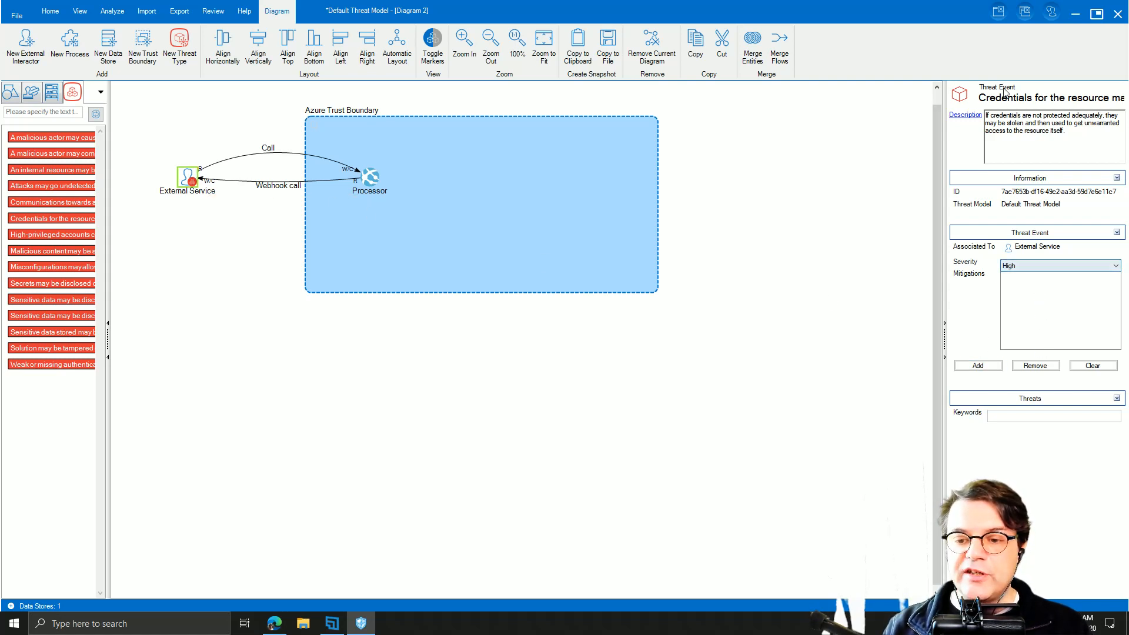
click(227, 227)
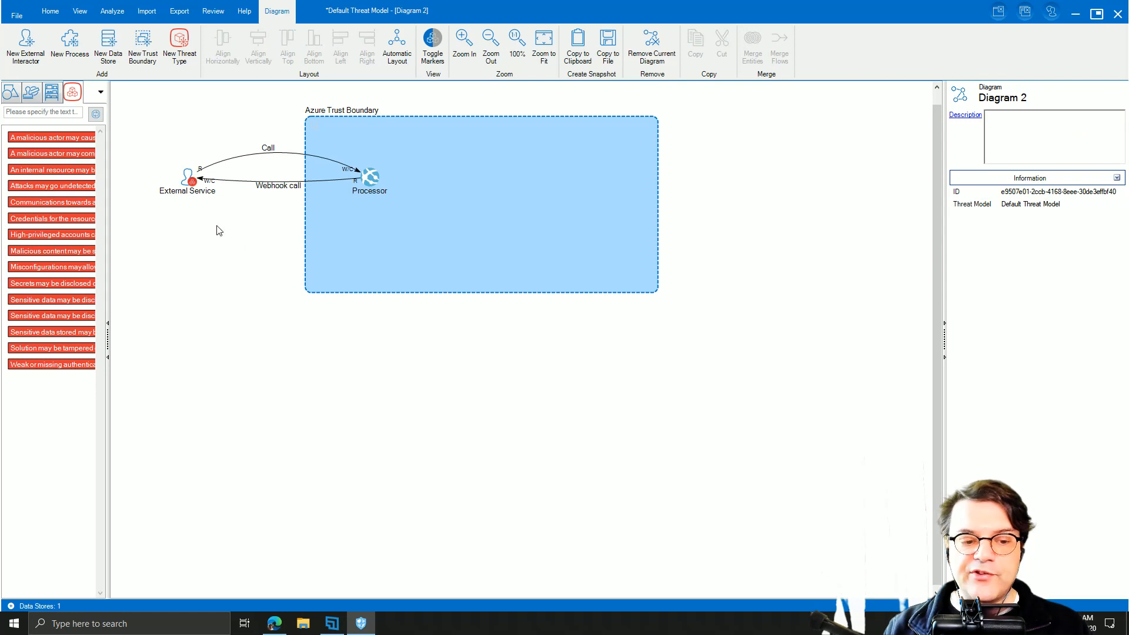
Associate the standard mitigation "Use Azure AD Service Accounts" with status Proposed to External Service's stolen-credentials threat event, widening the properties pane.
click(194, 183)
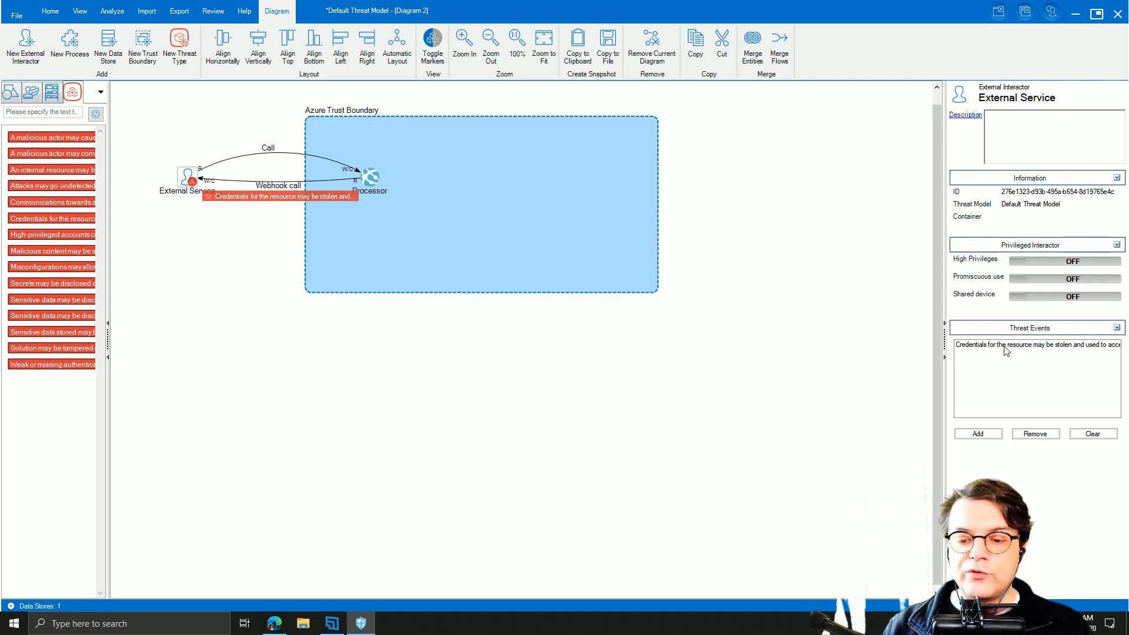
click(248, 200)
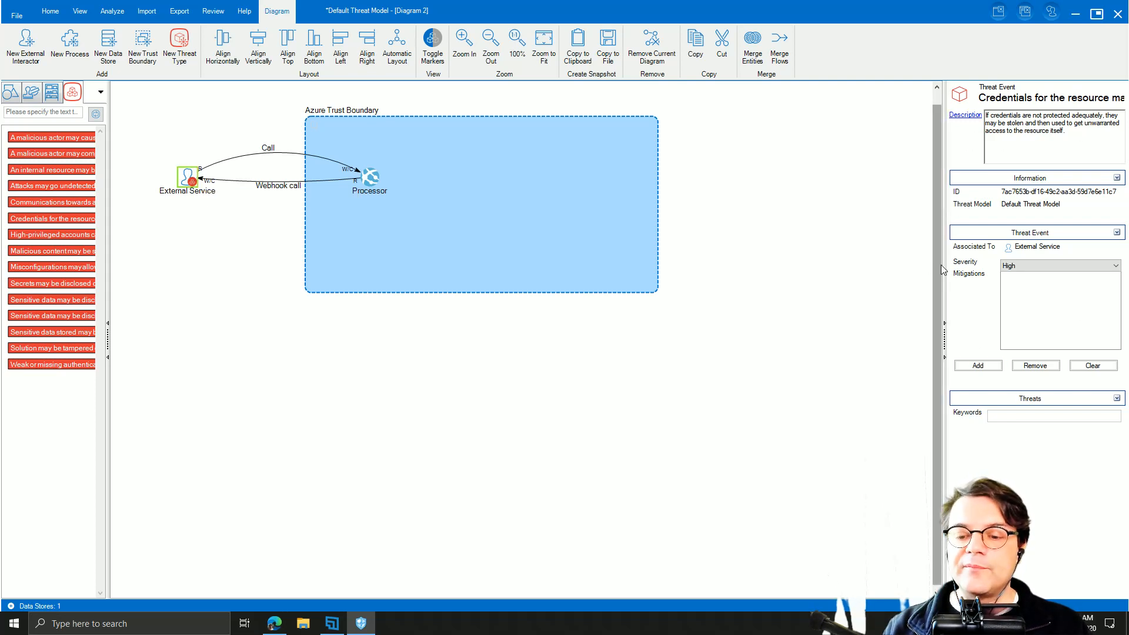
drag(941, 268, 831, 268)
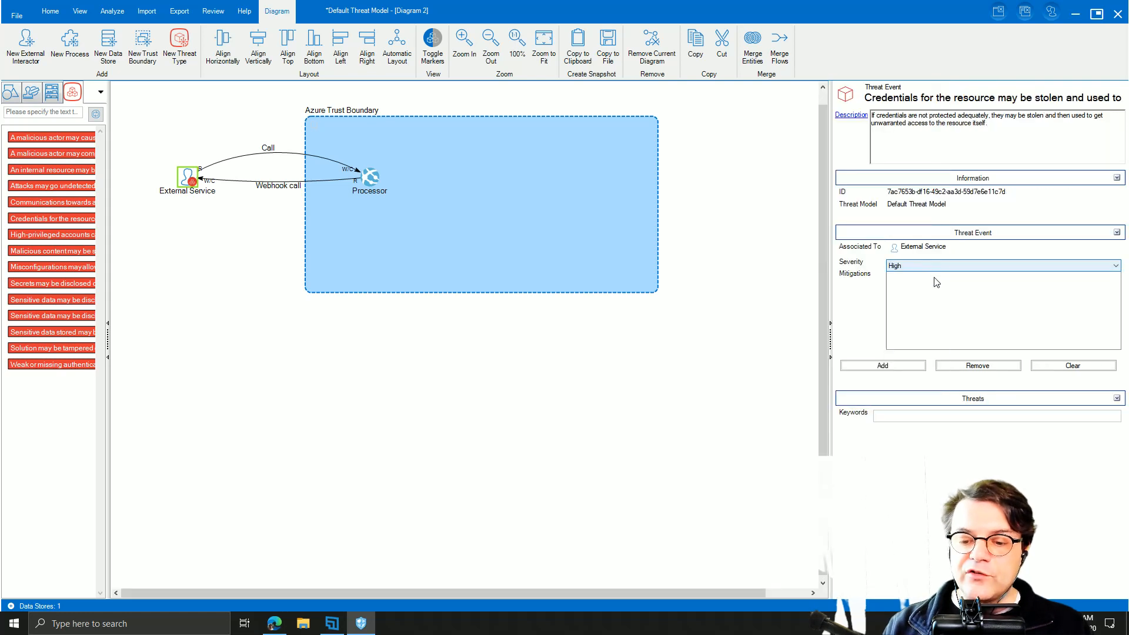
click(900, 366)
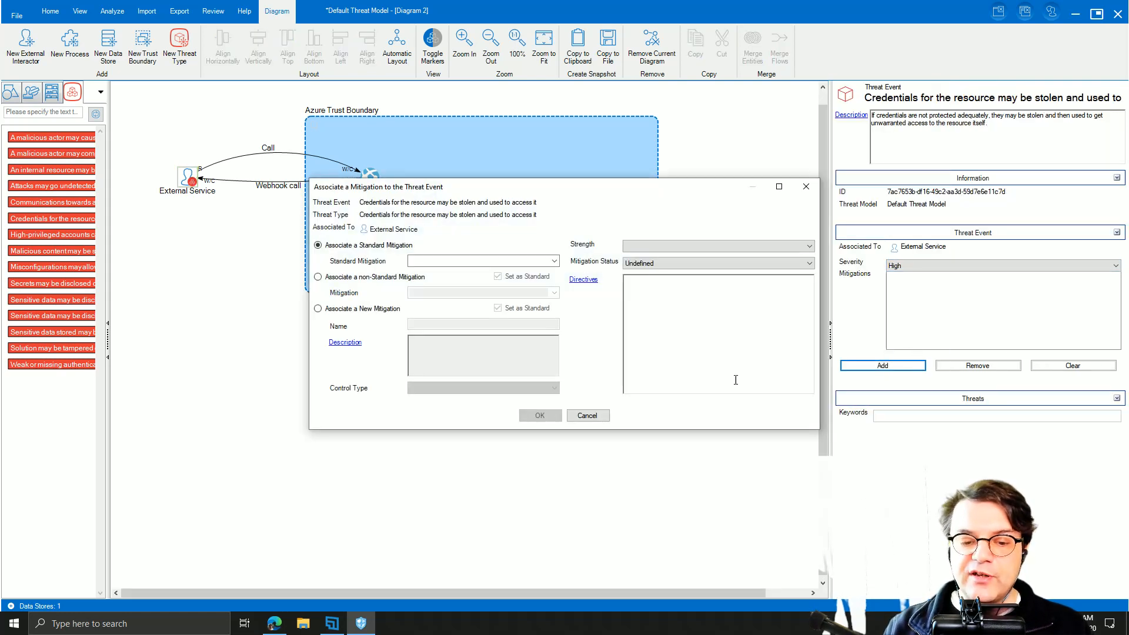
click(554, 261)
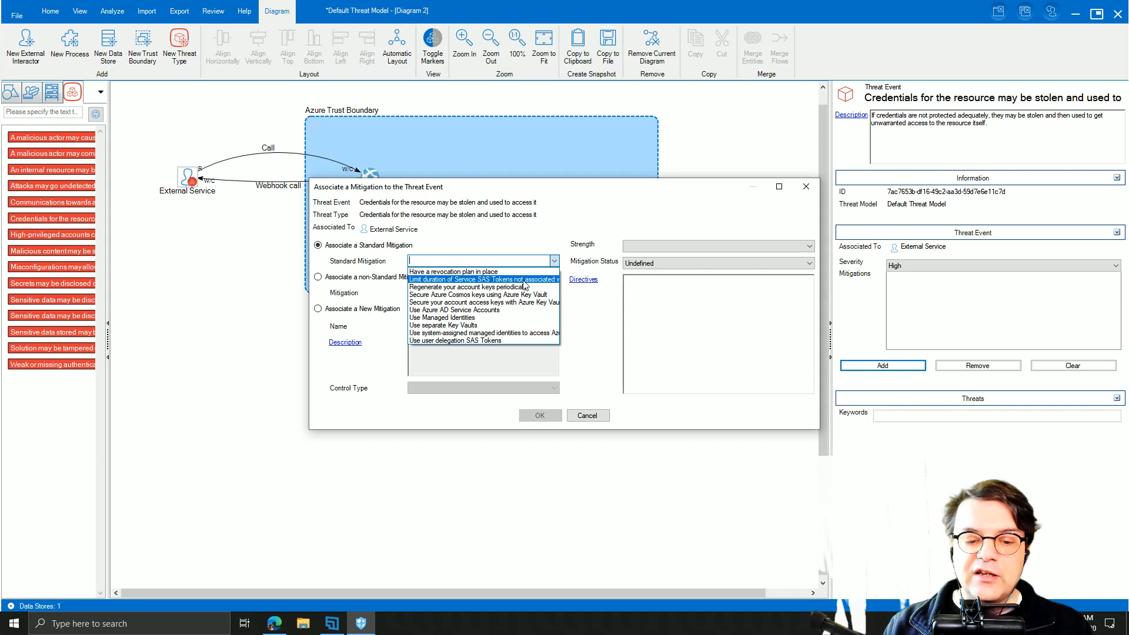
click(518, 318)
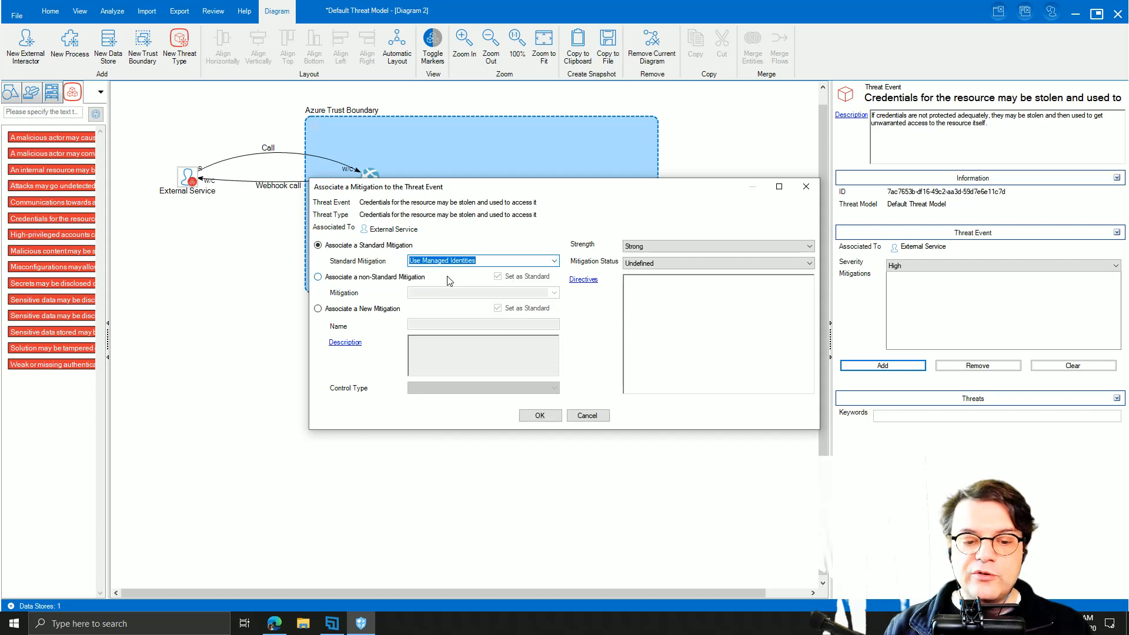
click(553, 260)
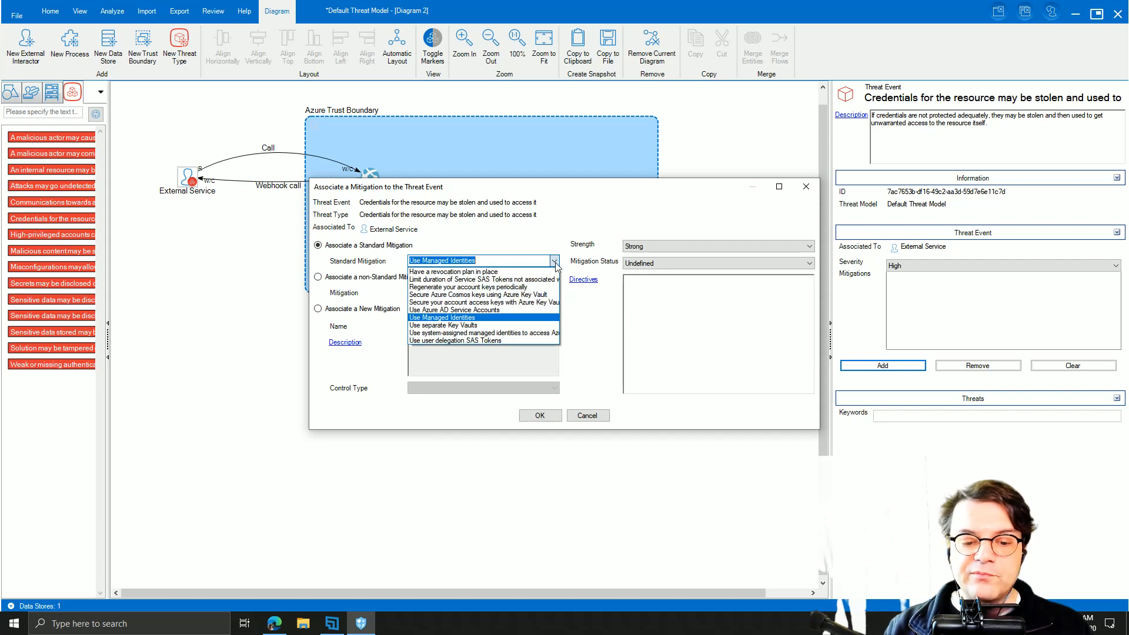
click(532, 310)
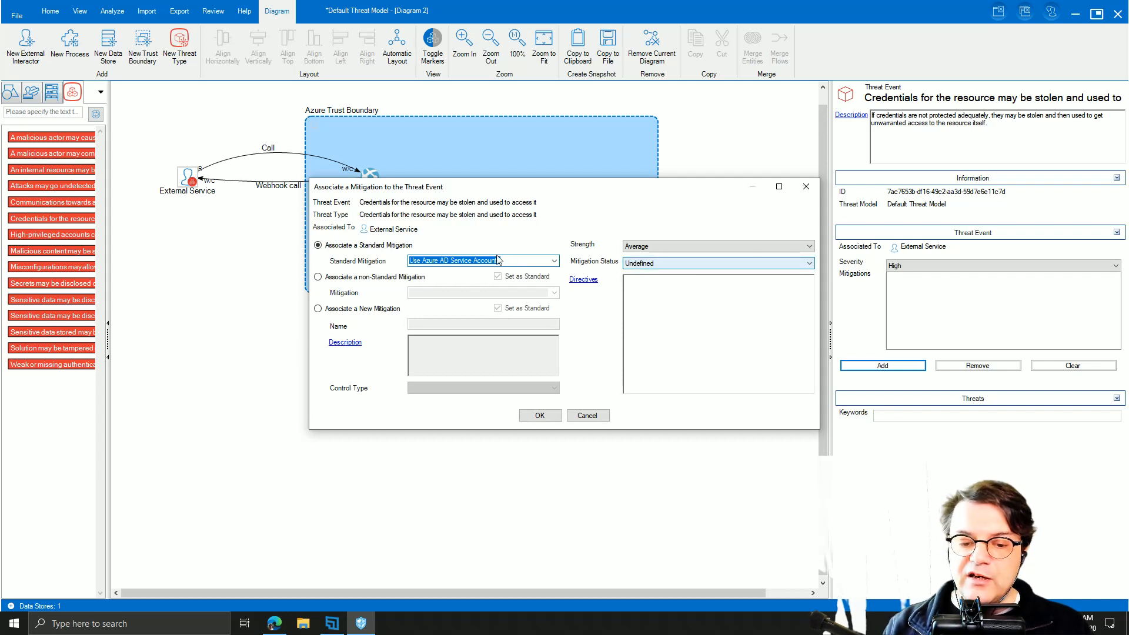
click(675, 264)
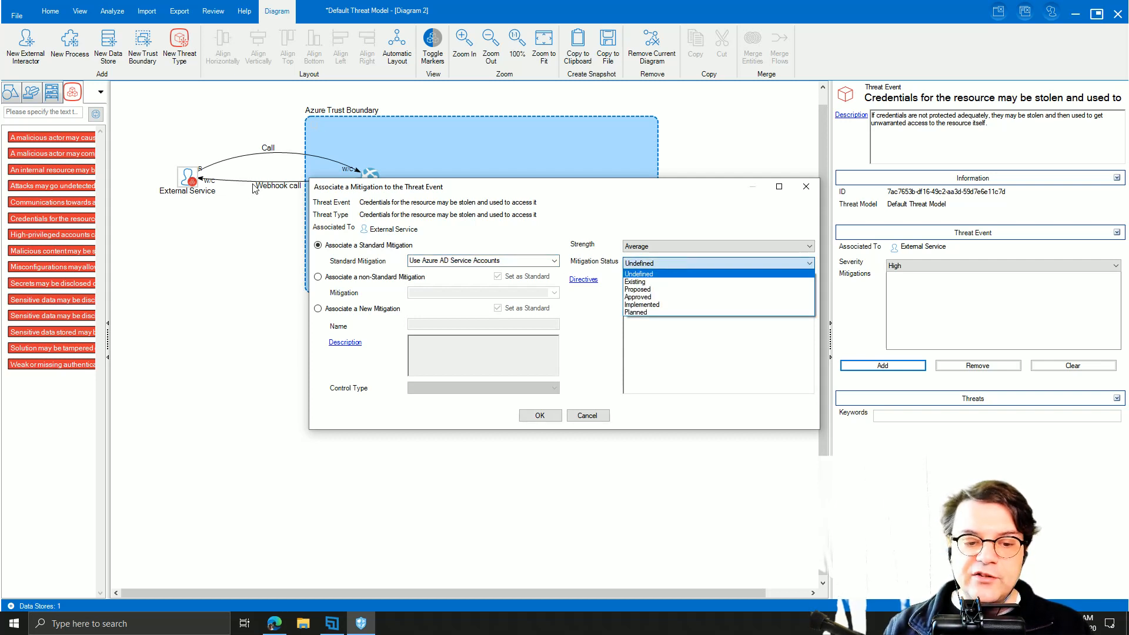
click(713, 290)
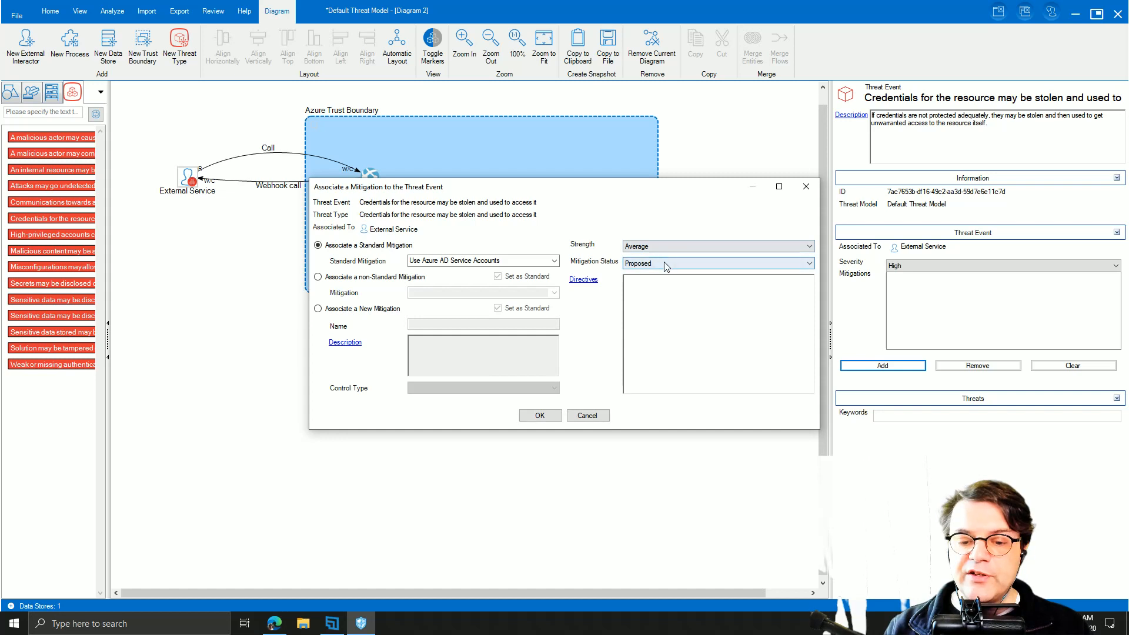
click(539, 415)
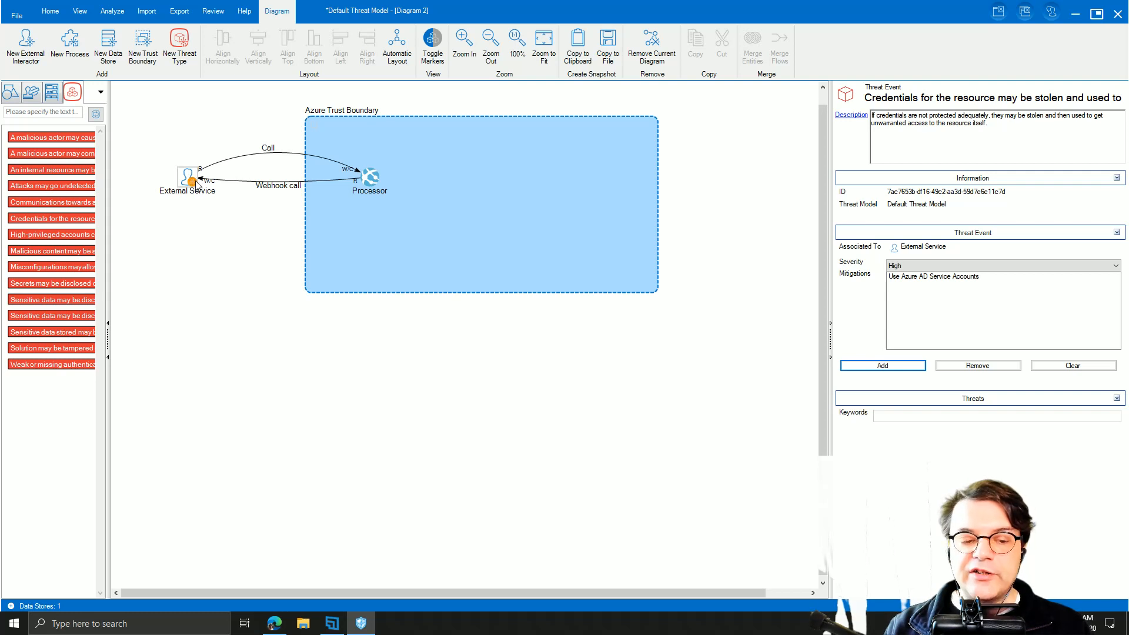
Open the "Use Azure AD Service Accounts" mitigation of the threat event and set its strength to Maximum.
click(923, 279)
double_click(923, 278)
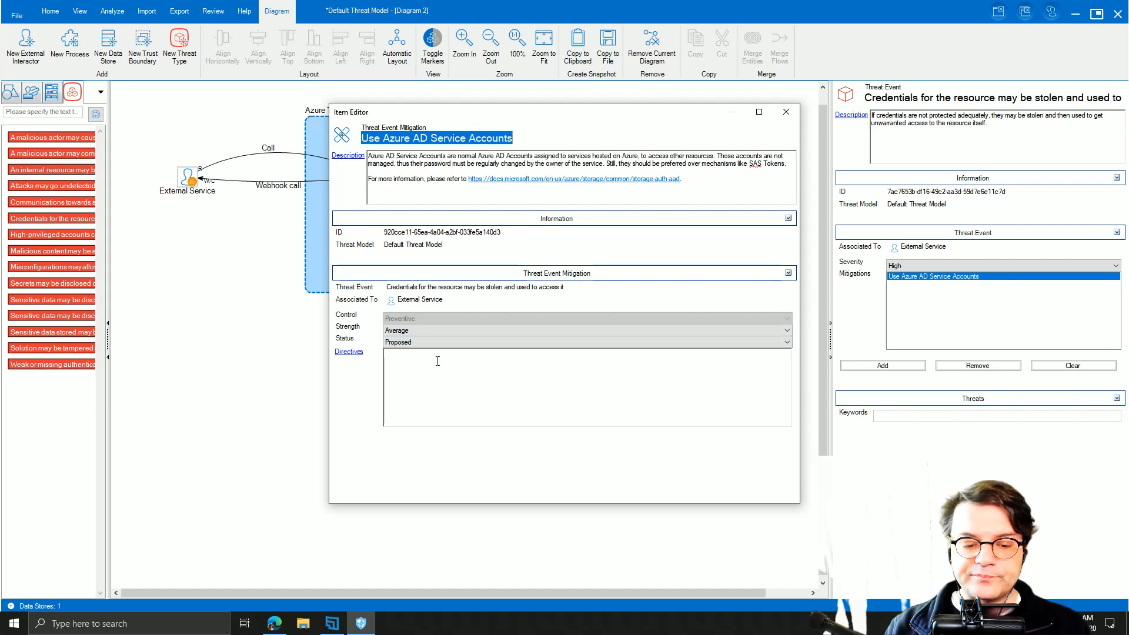
click(419, 330)
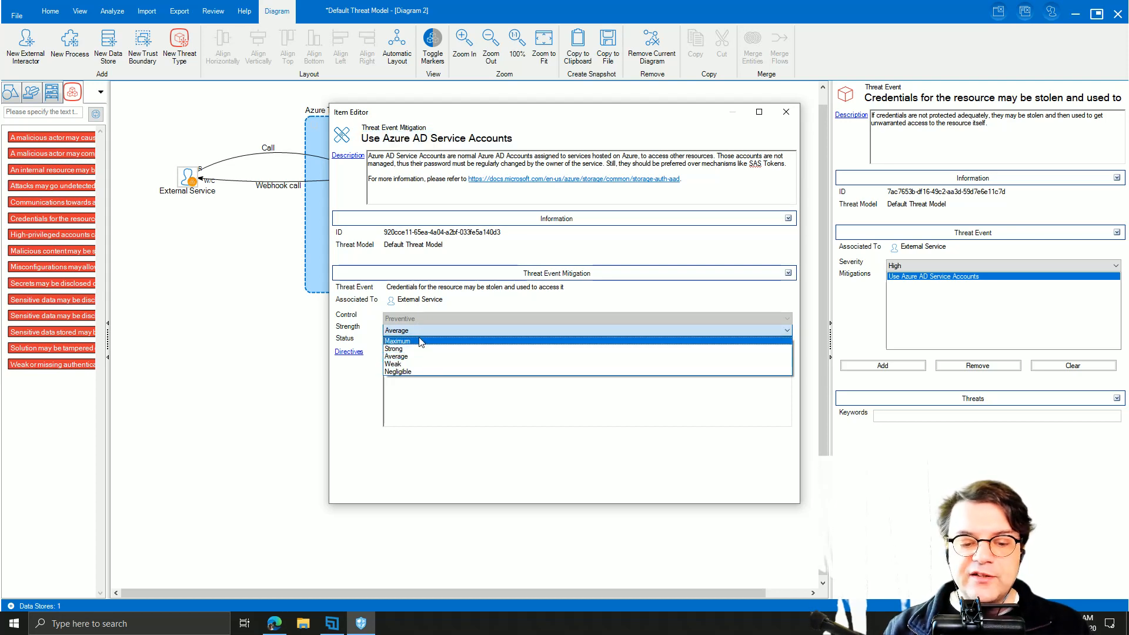
click(420, 341)
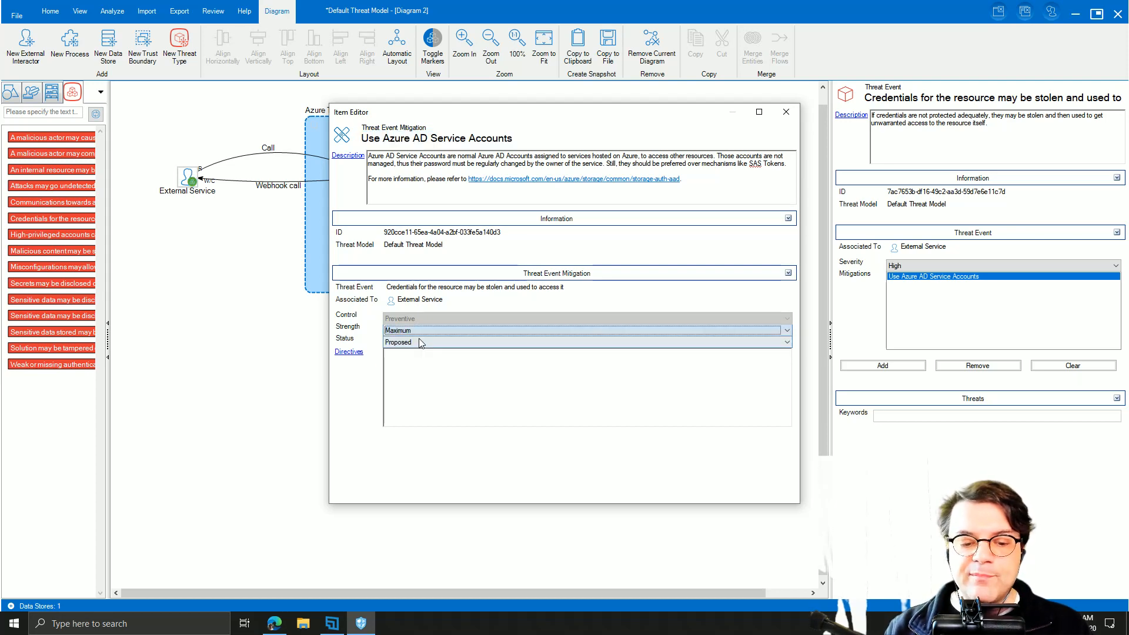
Close the mitigation editor and assign the threat type "Secrets may be disclosed due to weak protection" to External Service.
click(785, 113)
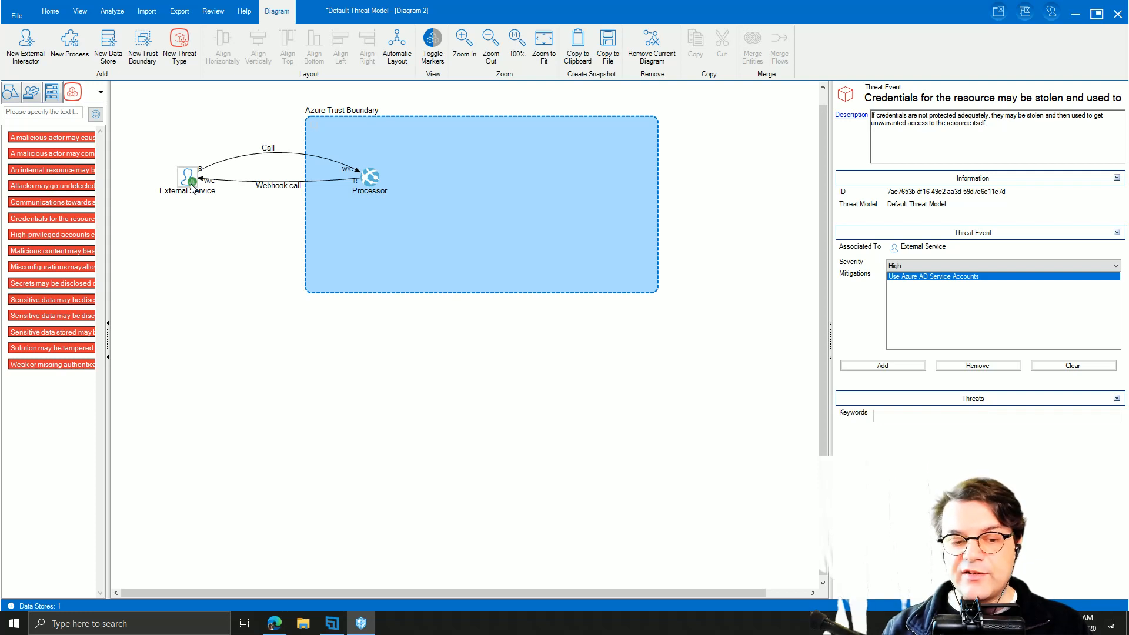
click(191, 186)
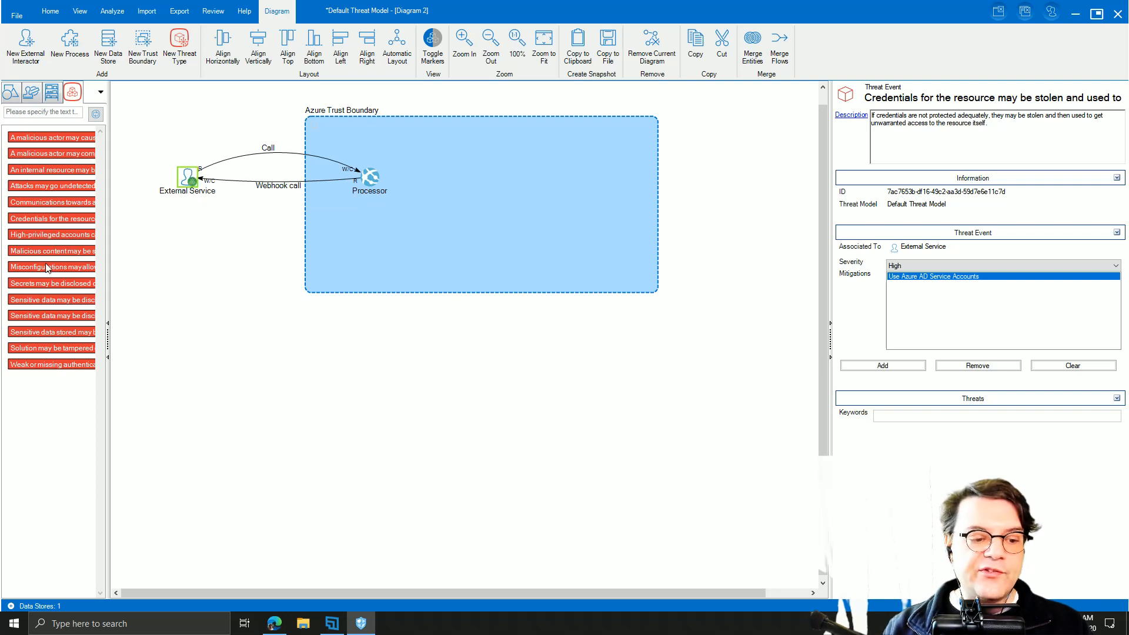
drag(55, 288, 190, 177)
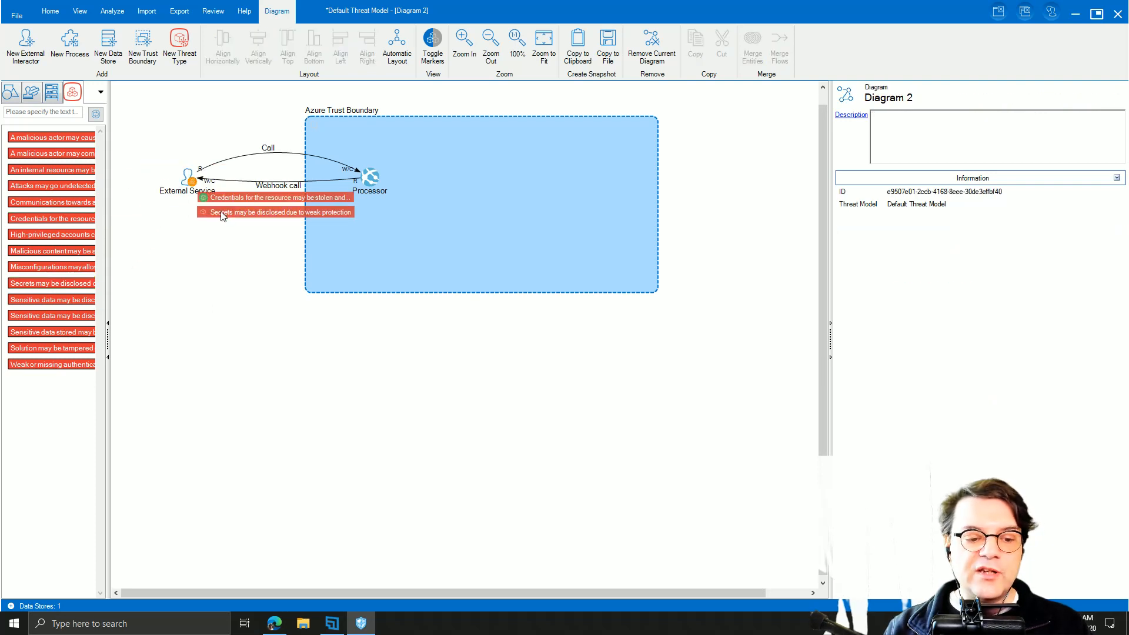
Associate the standard mitigation "Use Managed Identities" with status Proposed to External Service's "Secrets may be disclosed due to weak protection" threat event.
click(191, 176)
click(192, 181)
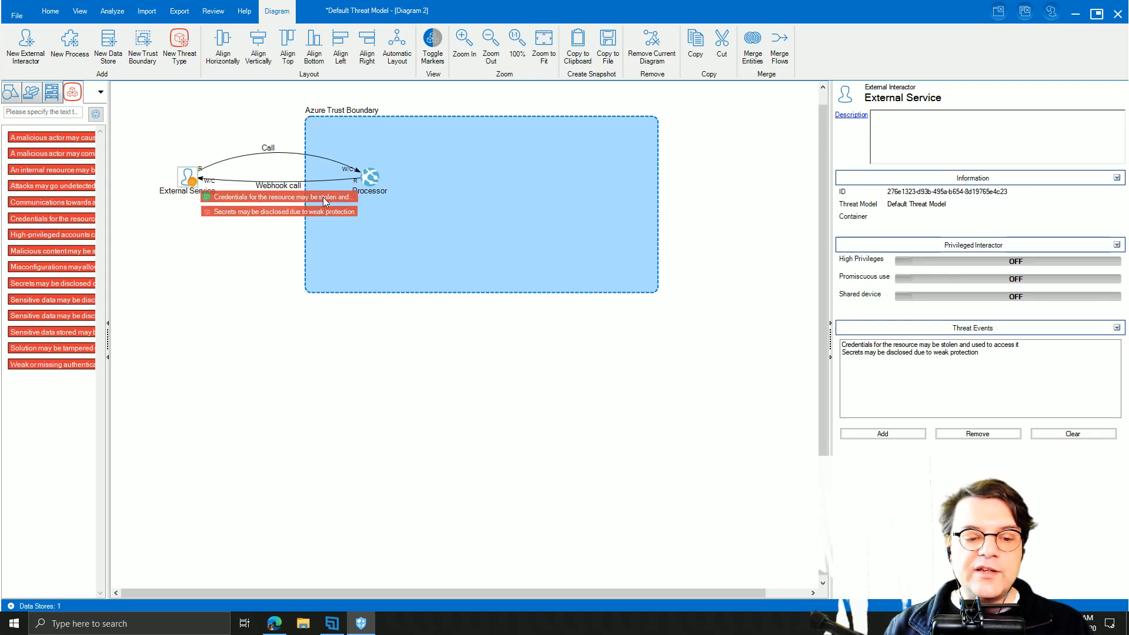
click(226, 214)
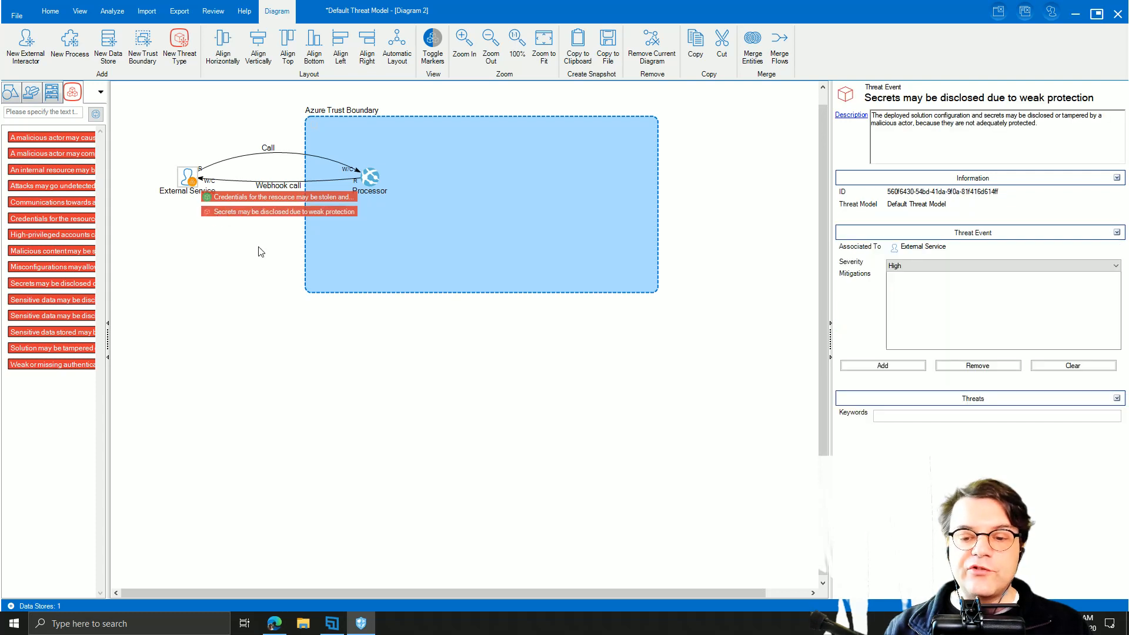
click(885, 368)
click(554, 261)
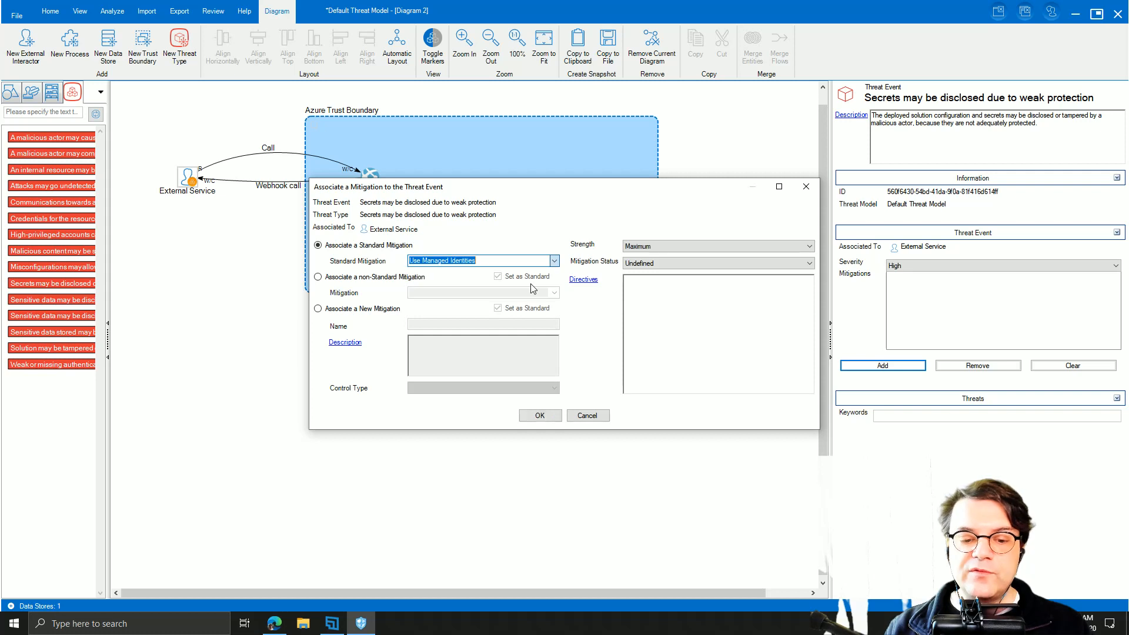
click(531, 288)
click(699, 263)
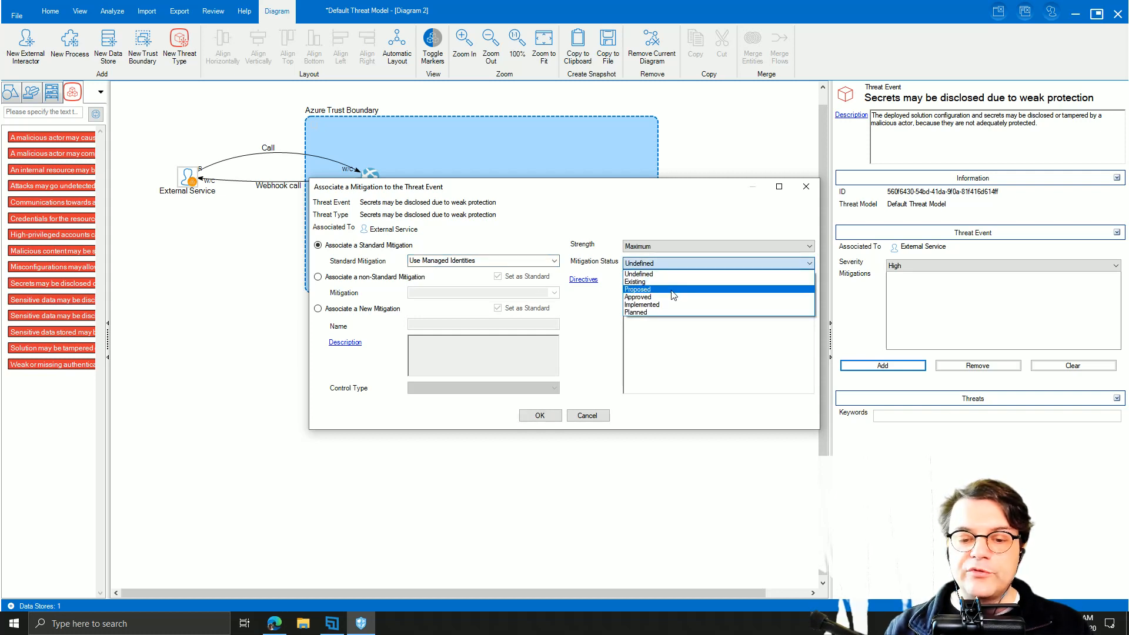
click(673, 282)
click(695, 265)
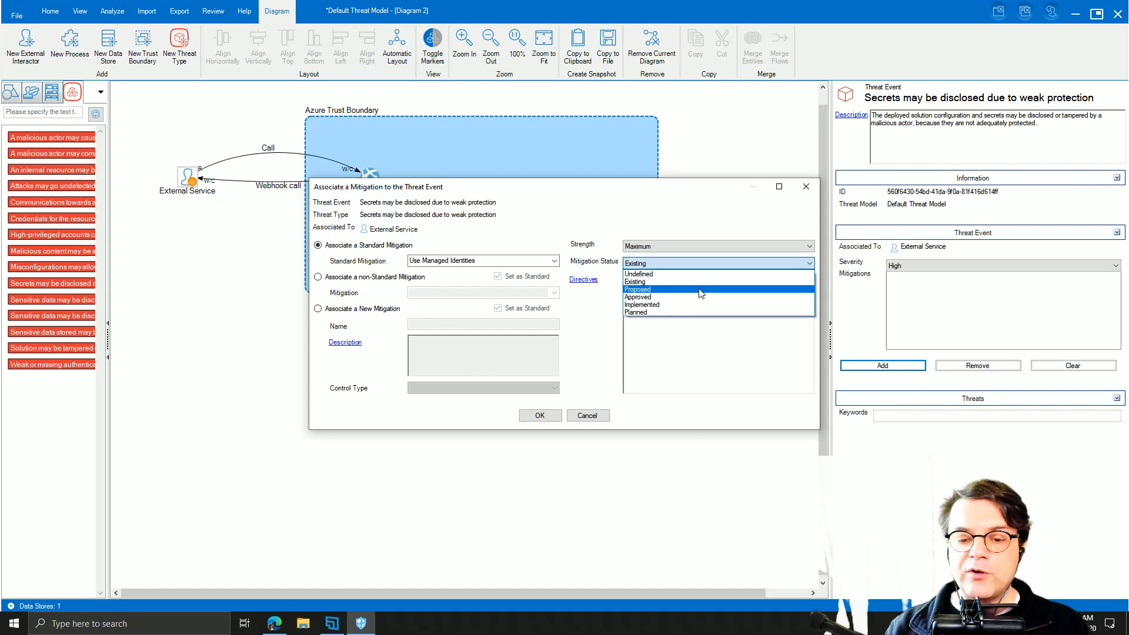
click(701, 292)
click(540, 415)
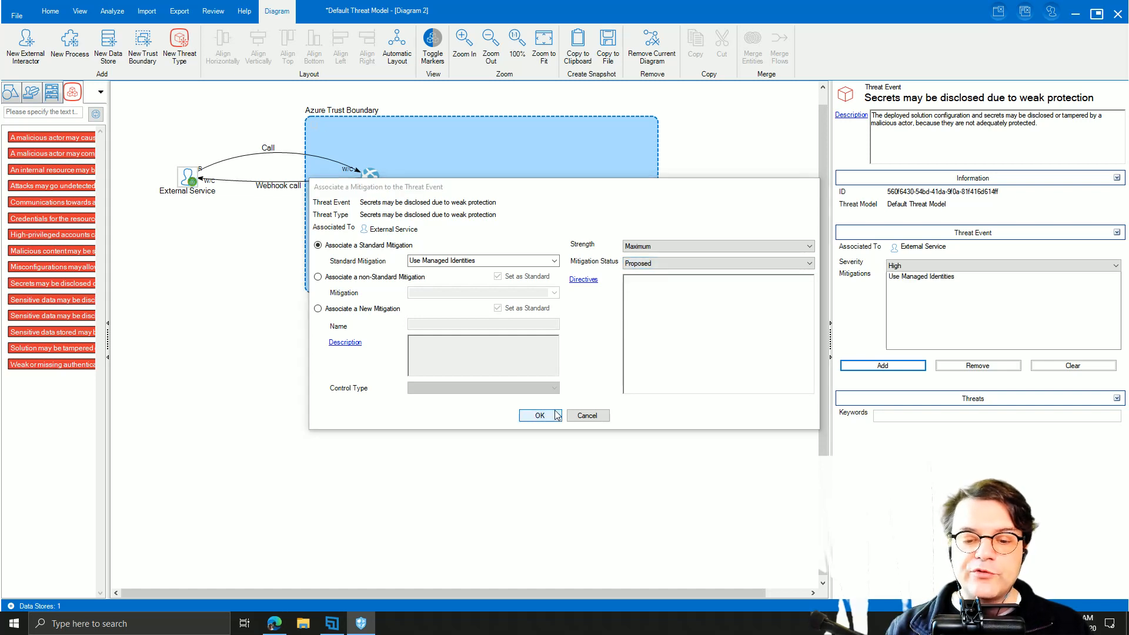
Review External Service's threat events through its marker, and hide and redisplay the diagram's markers.
click(192, 181)
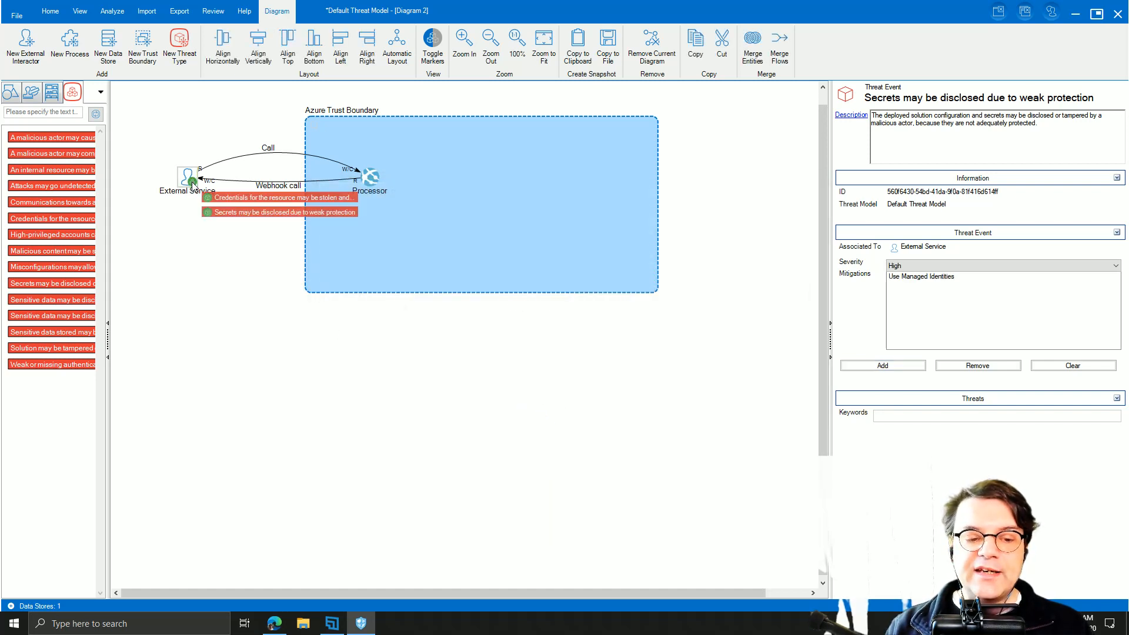
click(220, 273)
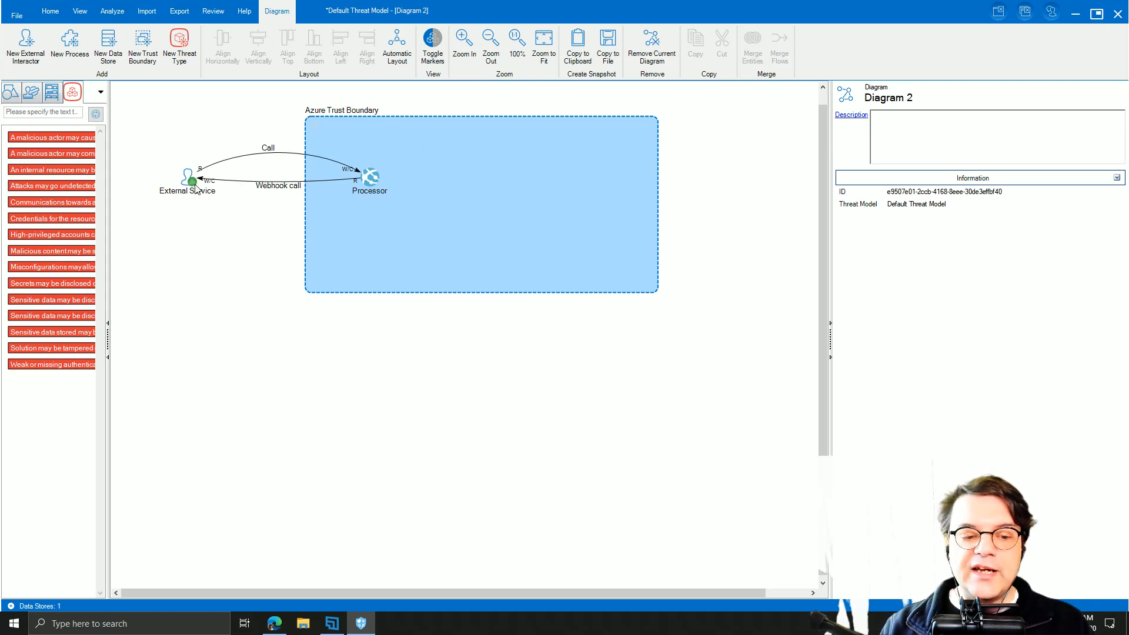
click(441, 39)
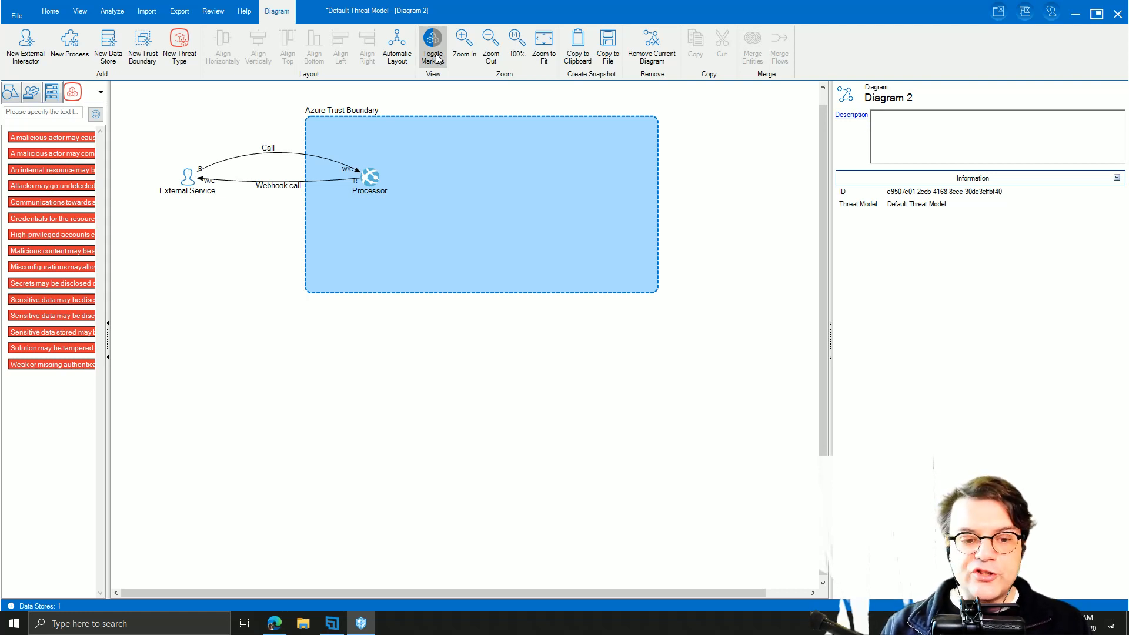
click(436, 57)
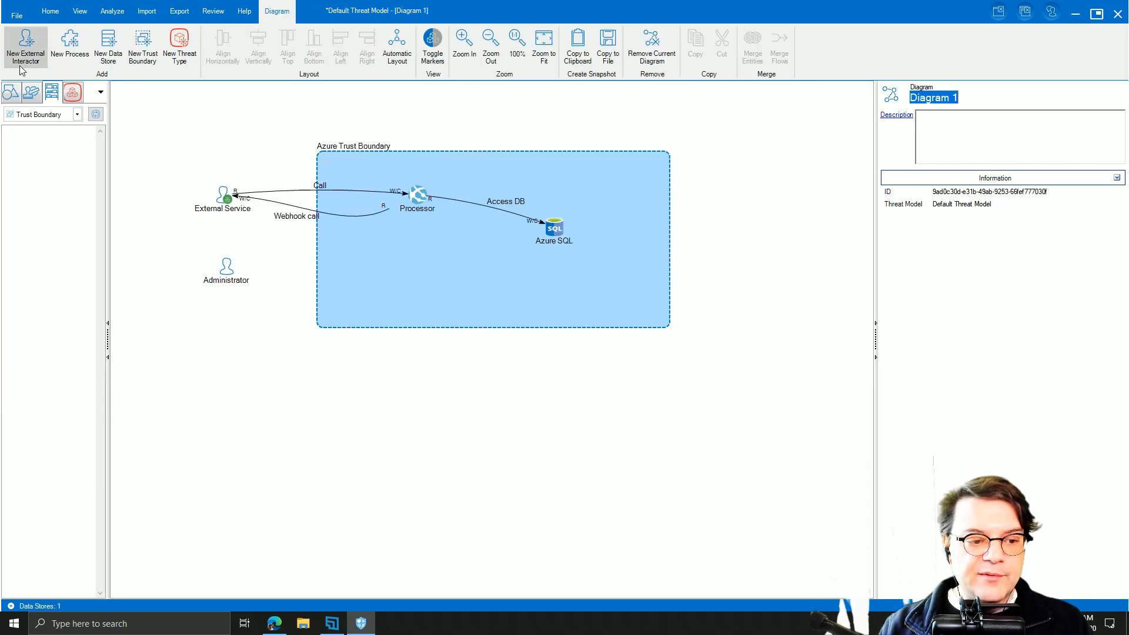
Remove the Administrator external interactor from Diagram 1 only, keeping it in the threat model.
click(233, 270)
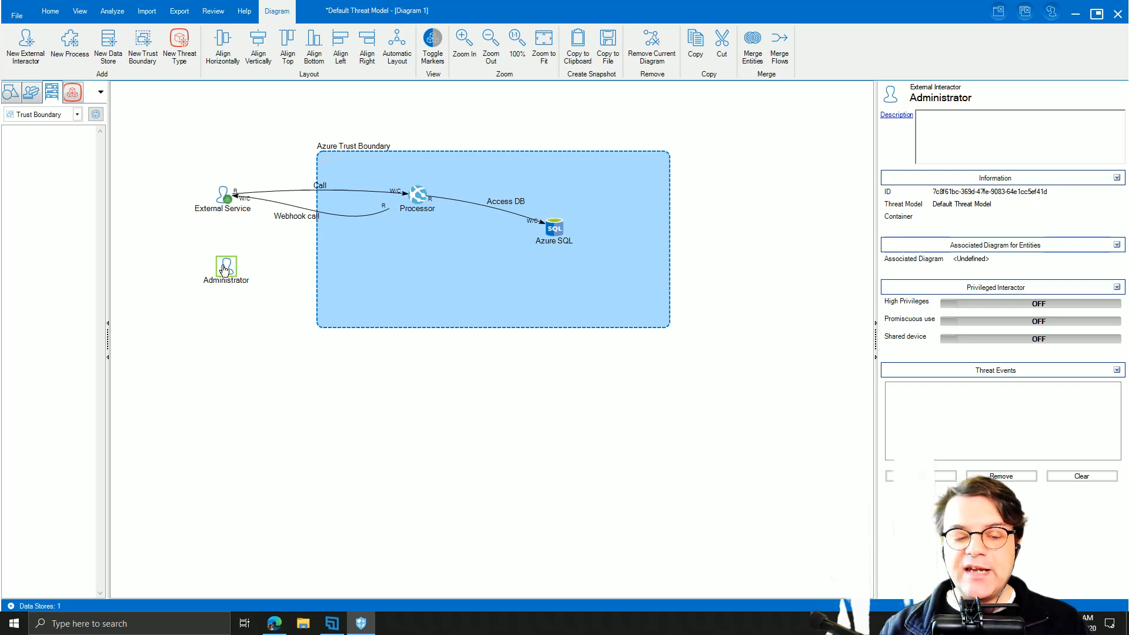
click(222, 312)
click(231, 275)
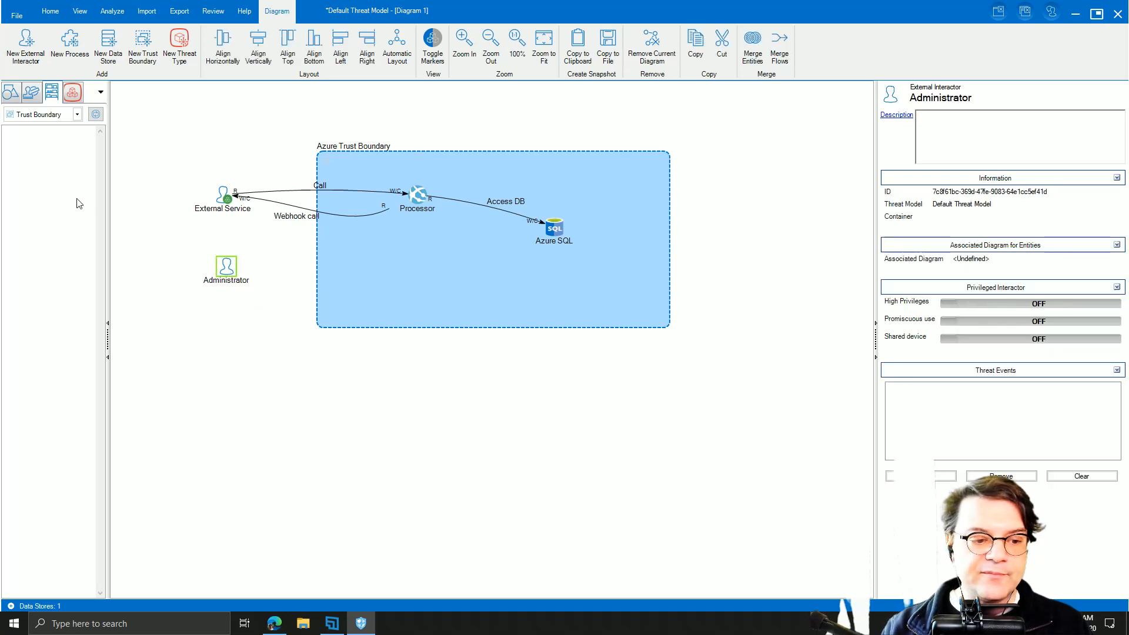
key(Delete)
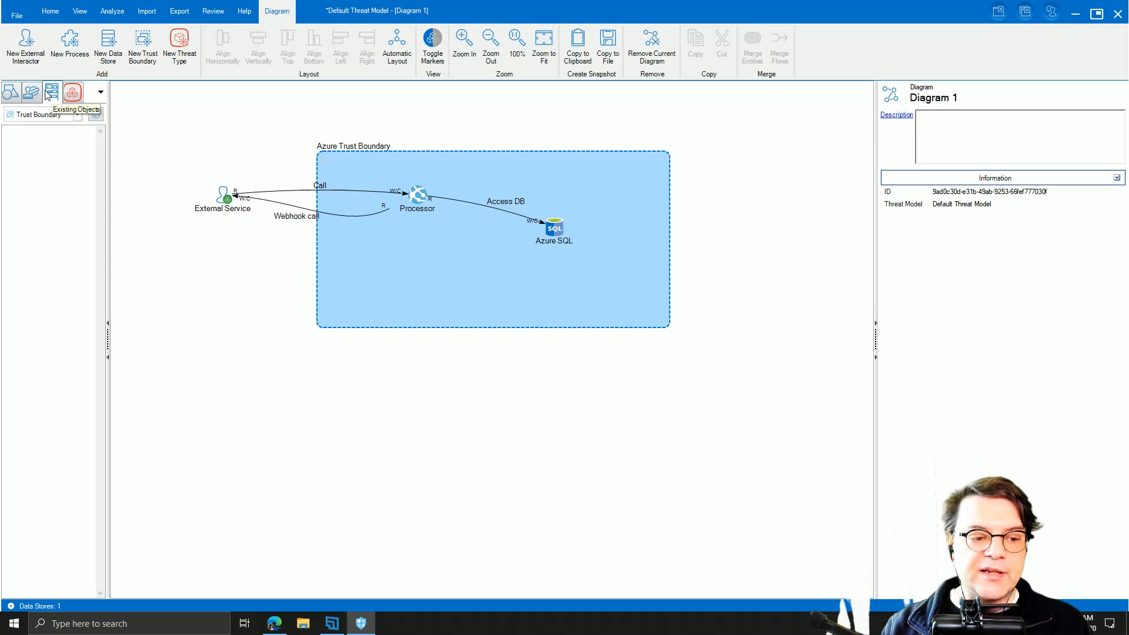
List the existing External Interactor objects missing from the diagram and place Administrator back below External Service.
click(42, 114)
click(46, 129)
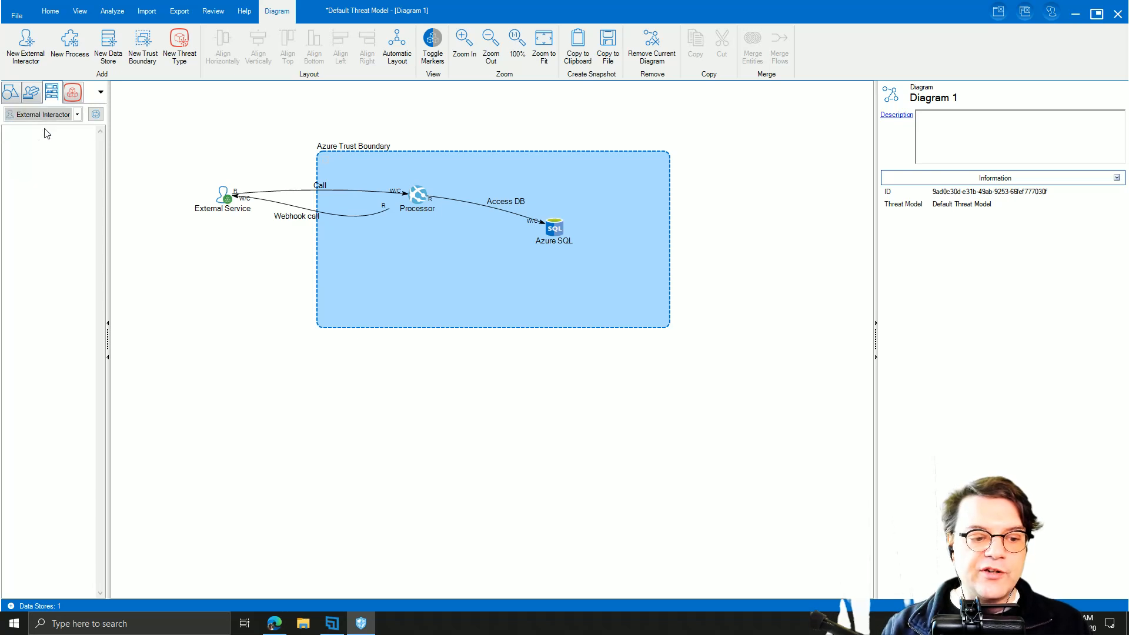
click(95, 114)
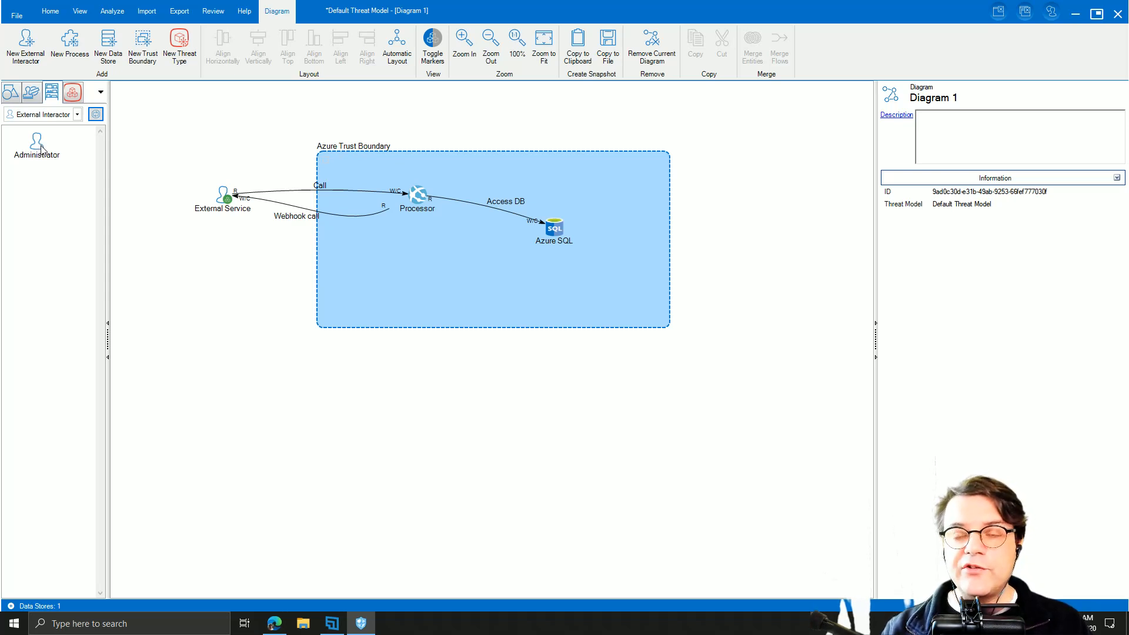
drag(43, 151, 227, 271)
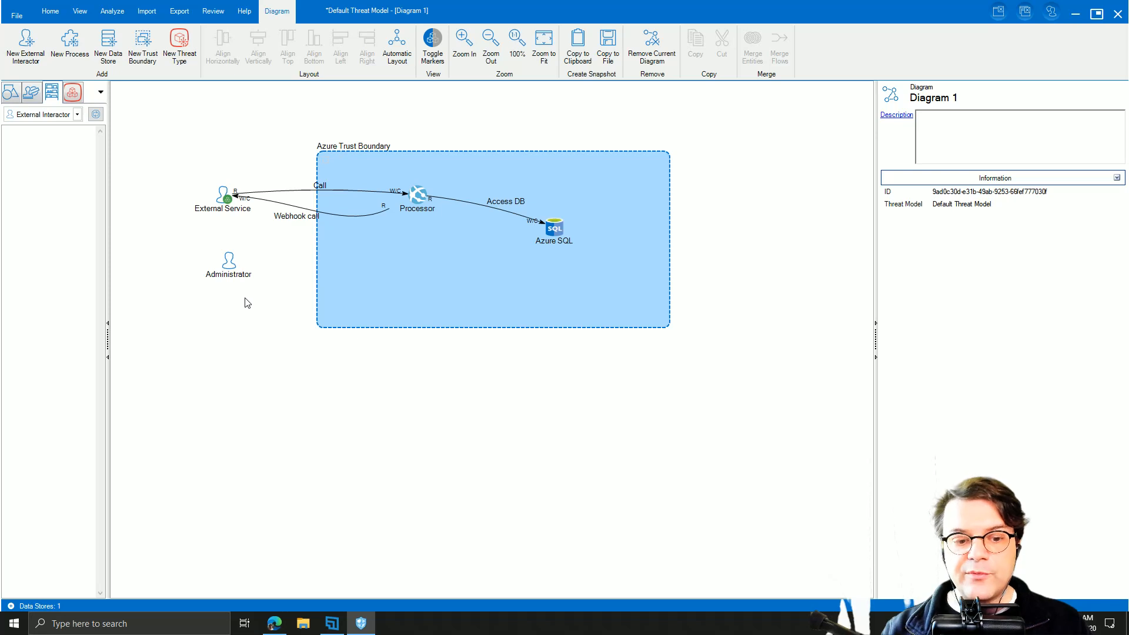
Examine the commands available for the Administrator interactor, the Azure SQL data store and the Access DB flow.
right_click(231, 269)
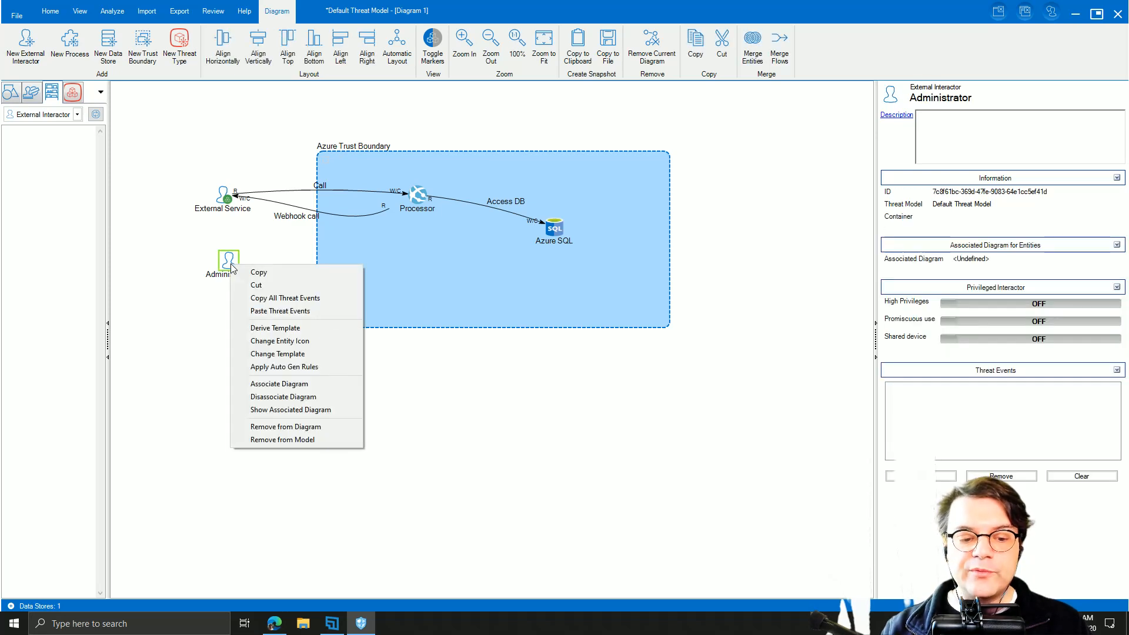
click(704, 115)
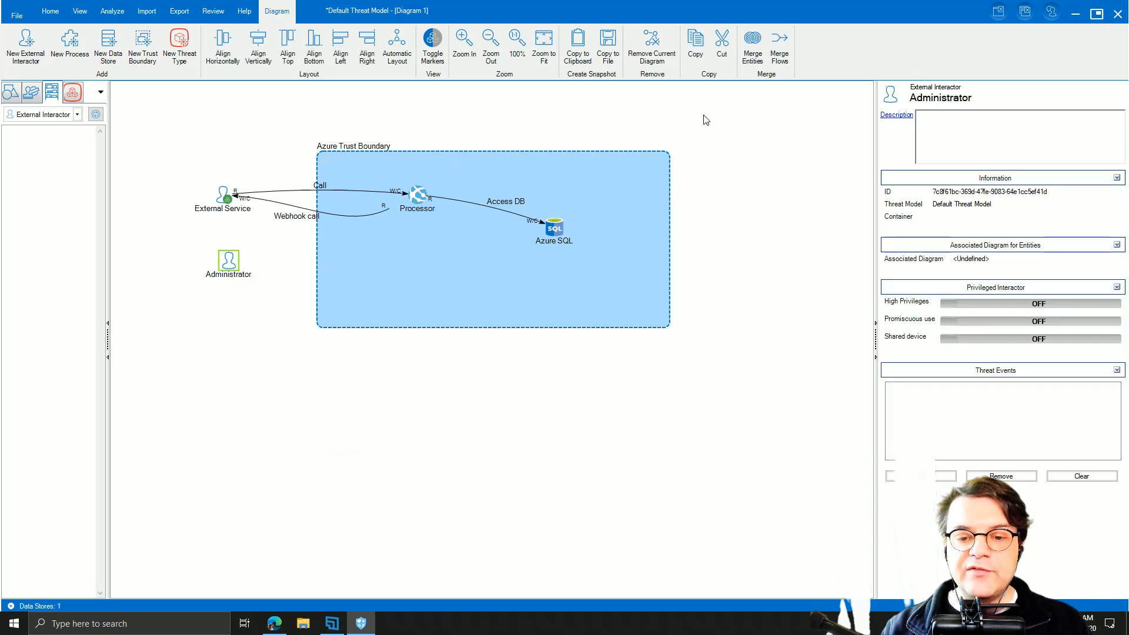
right_click(704, 117)
click(555, 228)
right_click(555, 229)
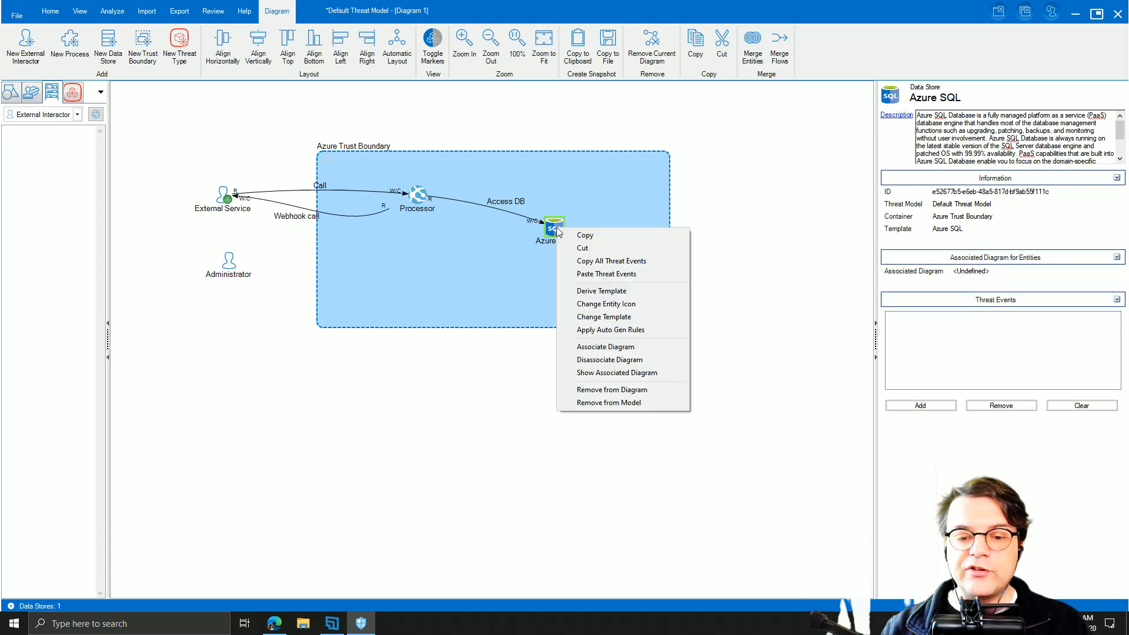
click(509, 214)
right_click(509, 215)
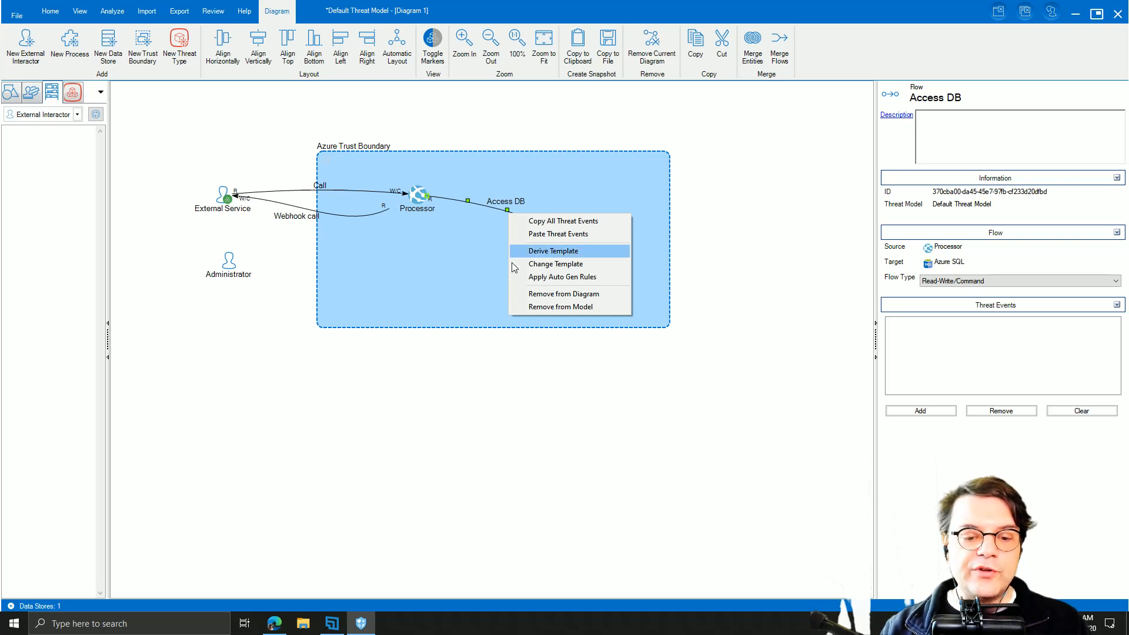
click(225, 304)
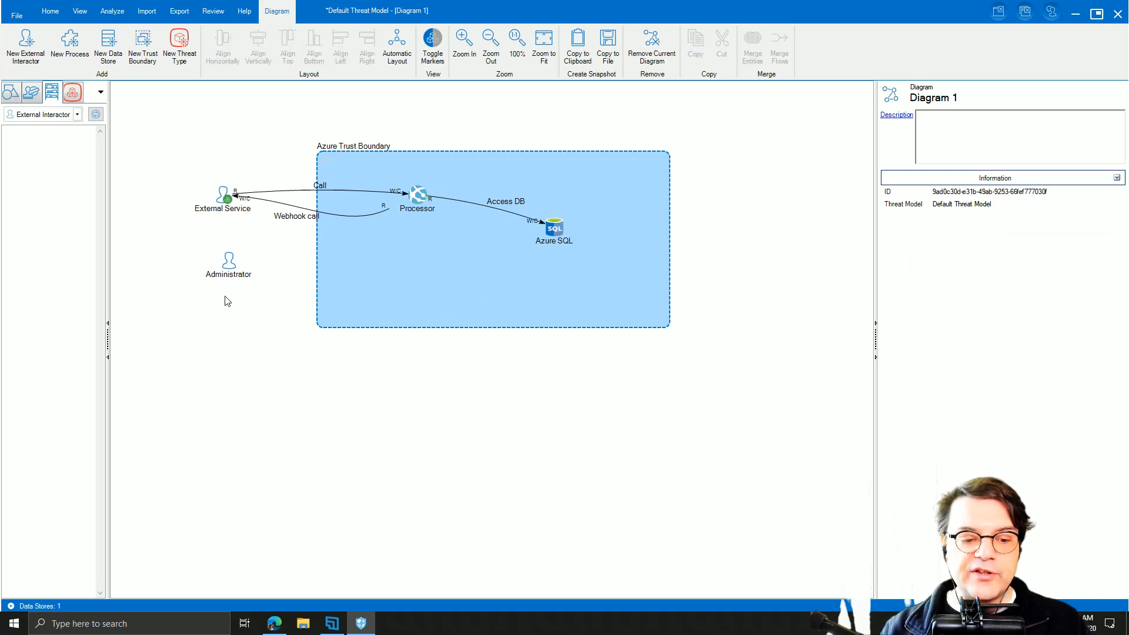
Remove Administrator from the threat model entirely and refresh the list of existing external interactors.
right_click(229, 264)
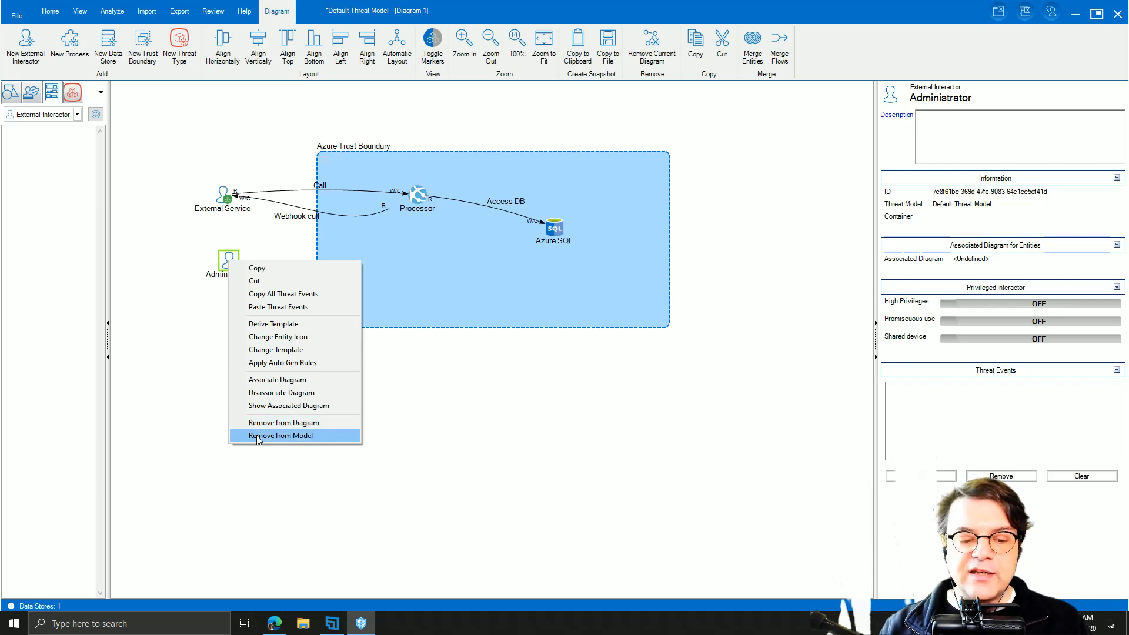
click(312, 435)
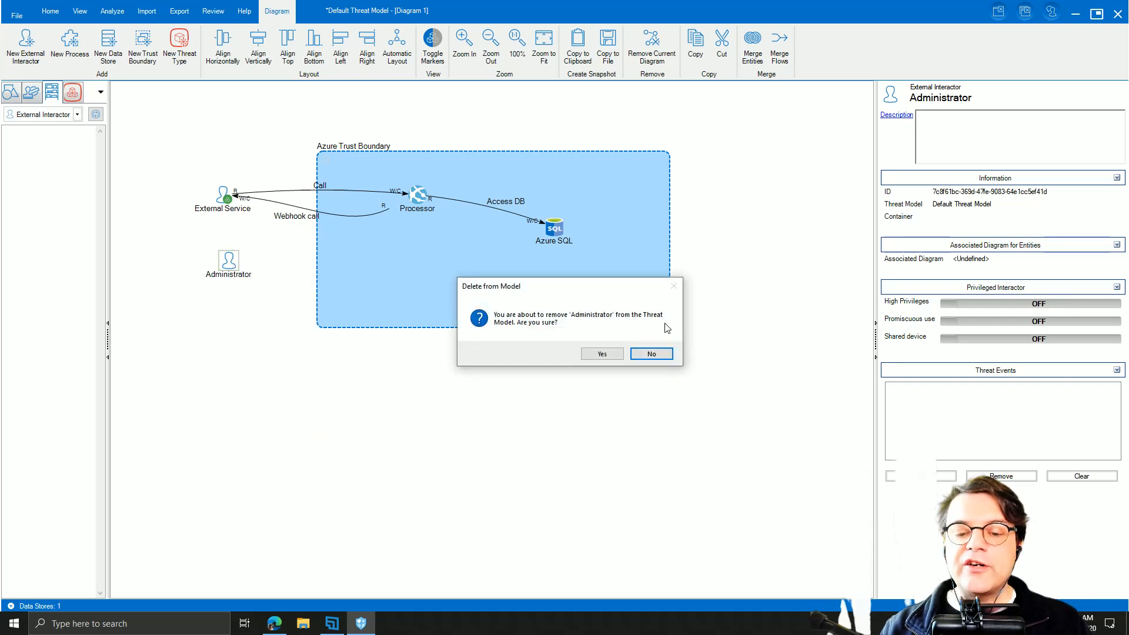
click(606, 354)
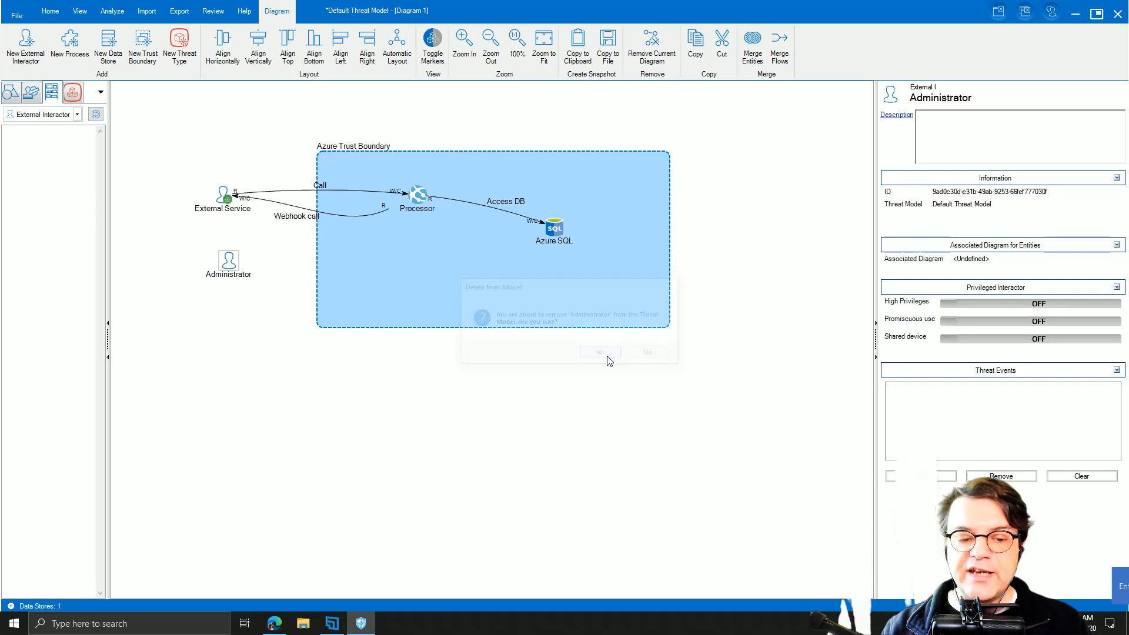
click(97, 118)
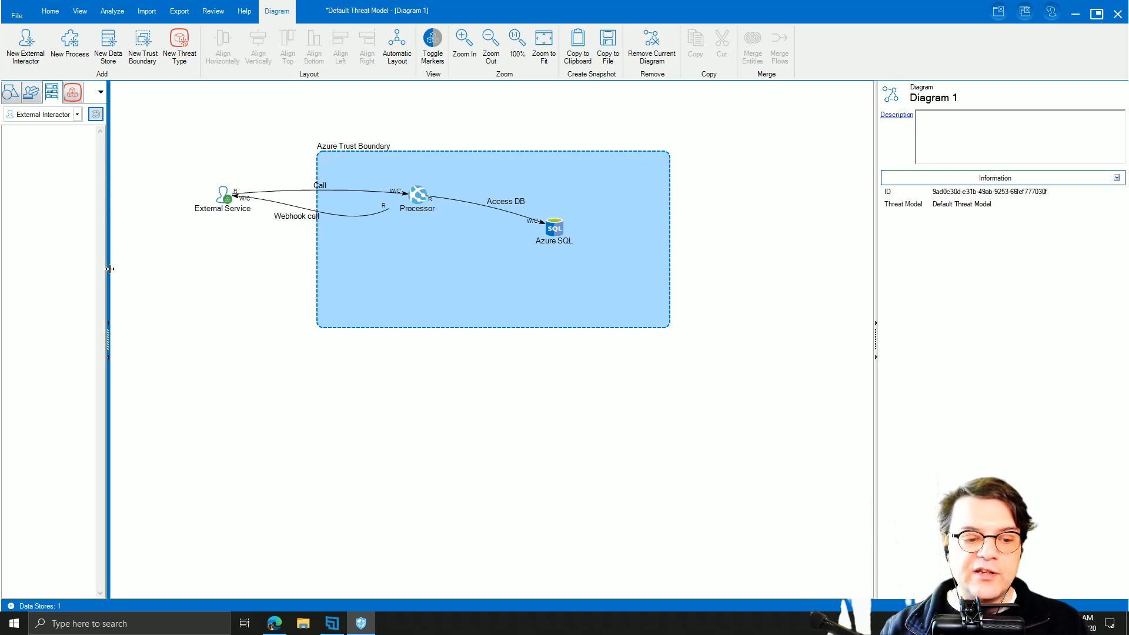
Collapse the object palette and properties pane beside Diagram 1 and expand them again.
click(108, 333)
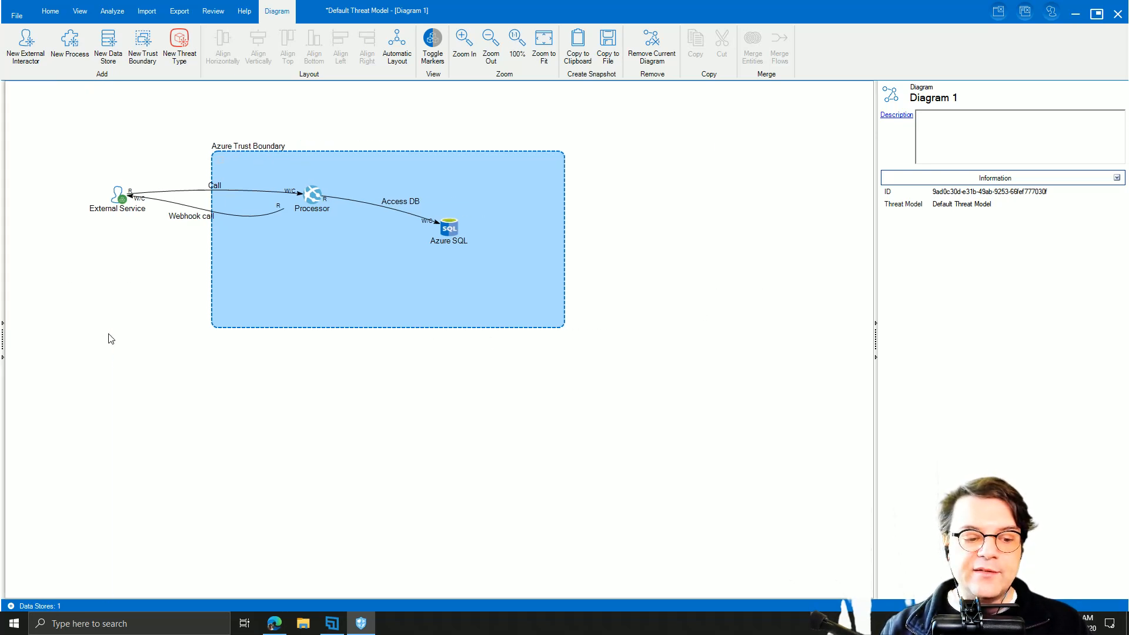
click(875, 351)
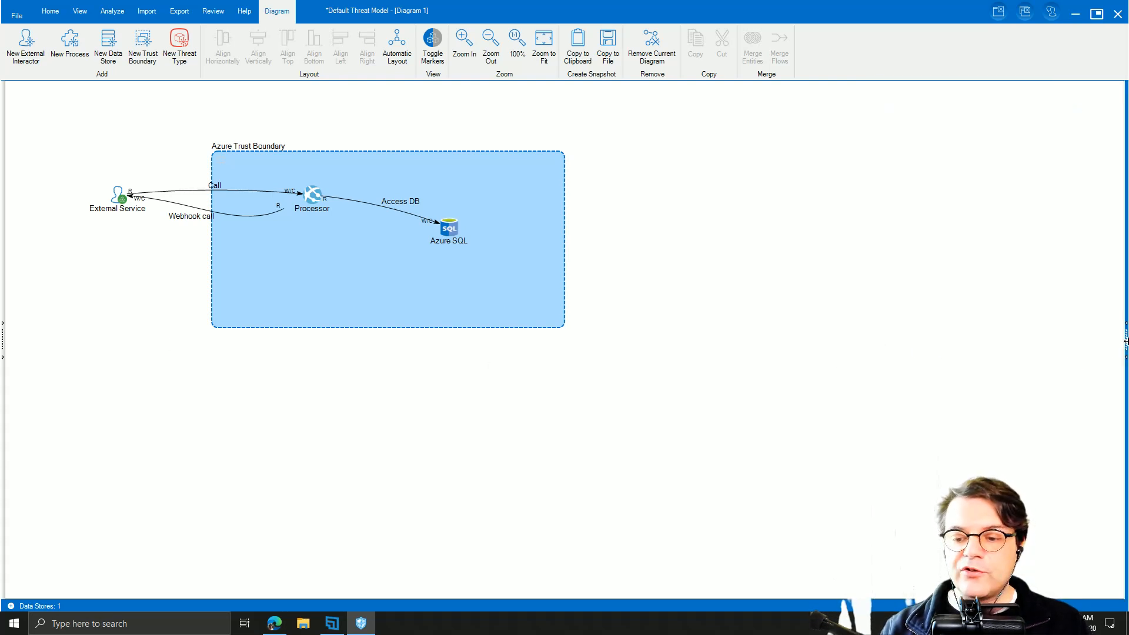
click(1126, 347)
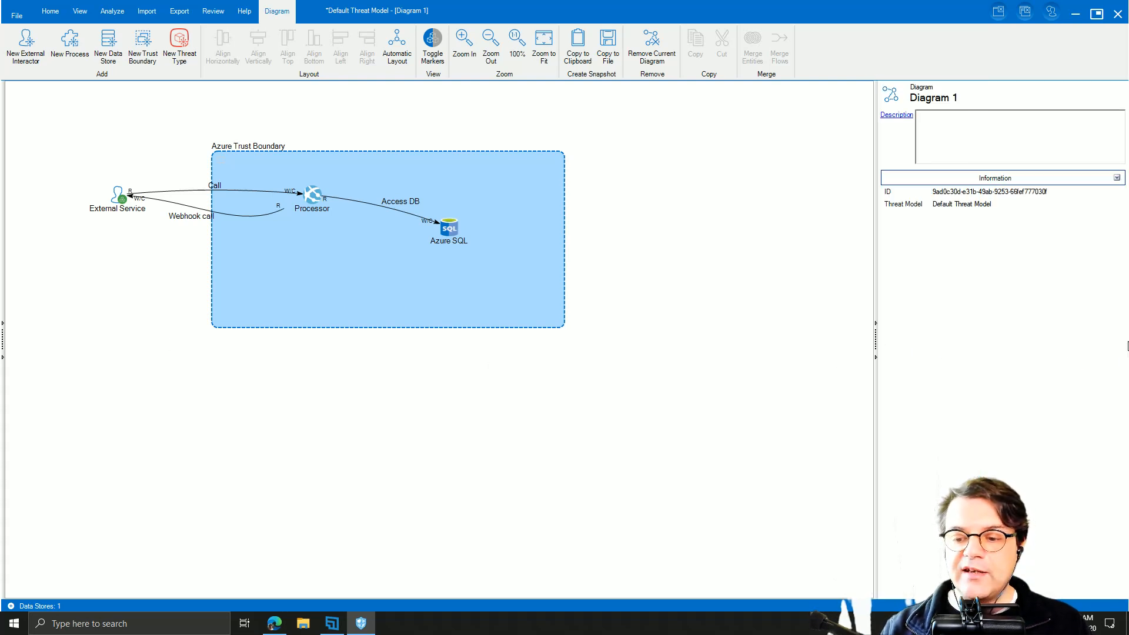
click(4, 326)
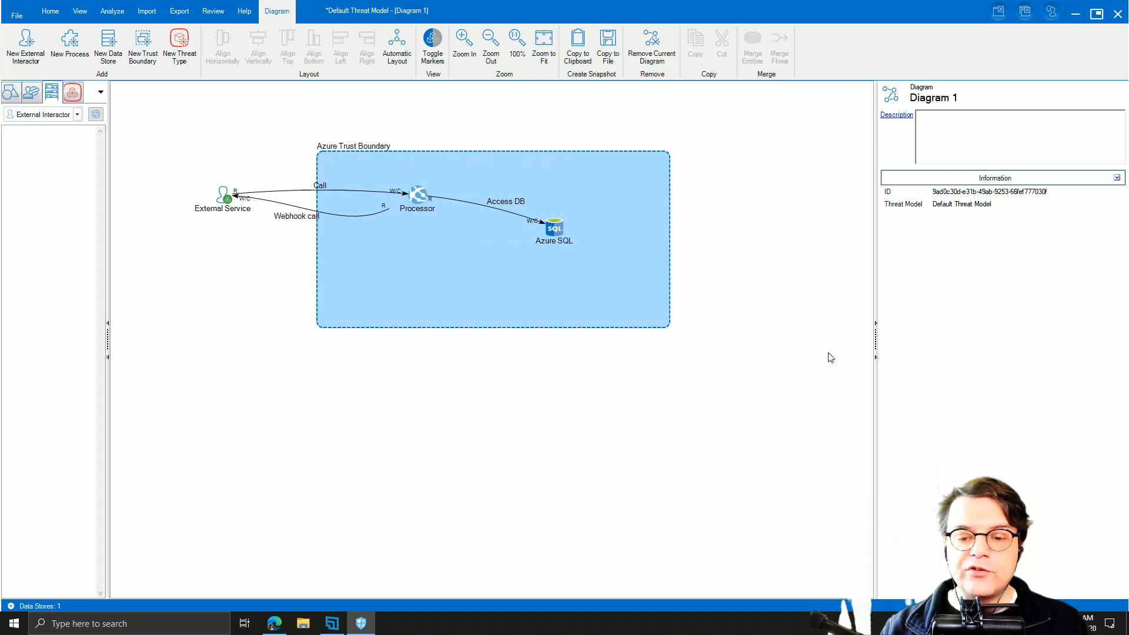
Minimize the ribbon and collapse both side panes to give Diagram 1 the full working area.
double_click(273, 15)
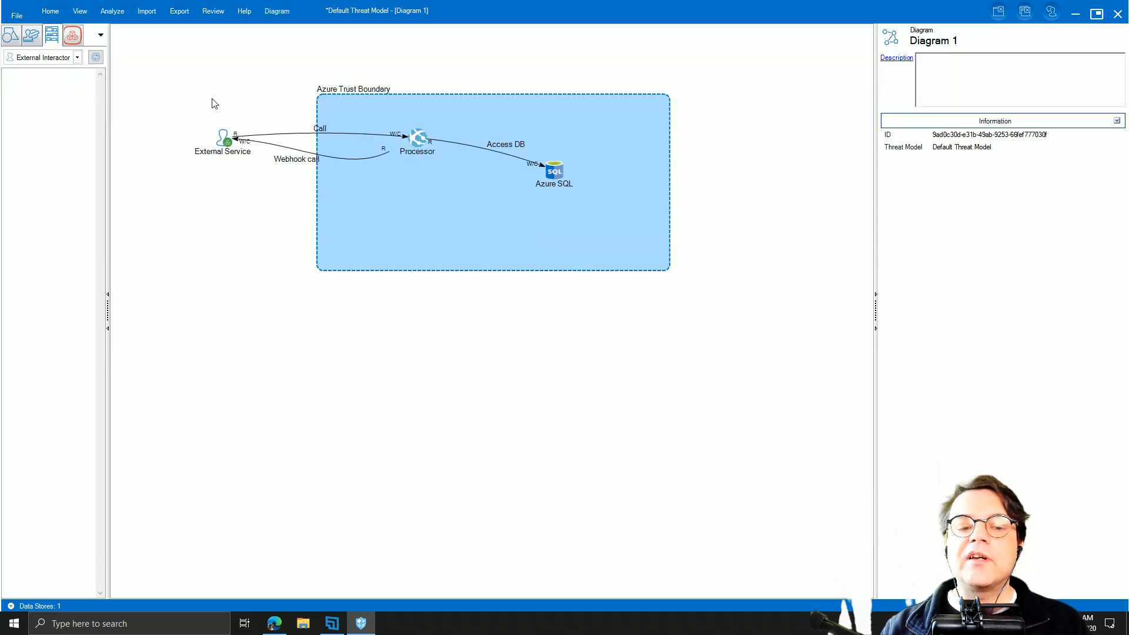
click(108, 180)
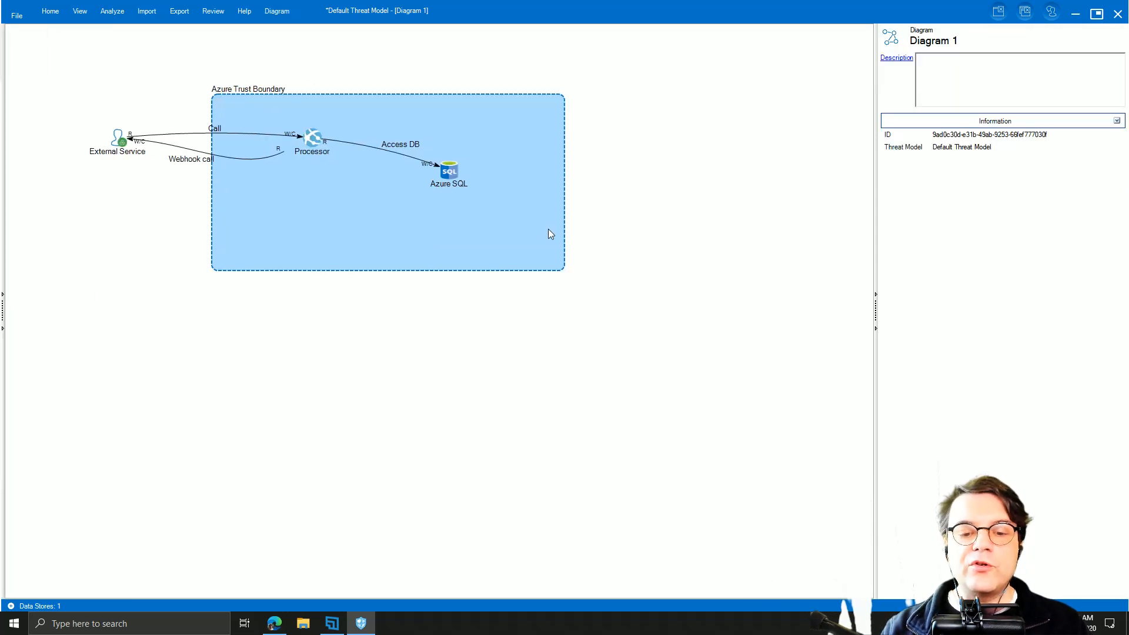
click(876, 253)
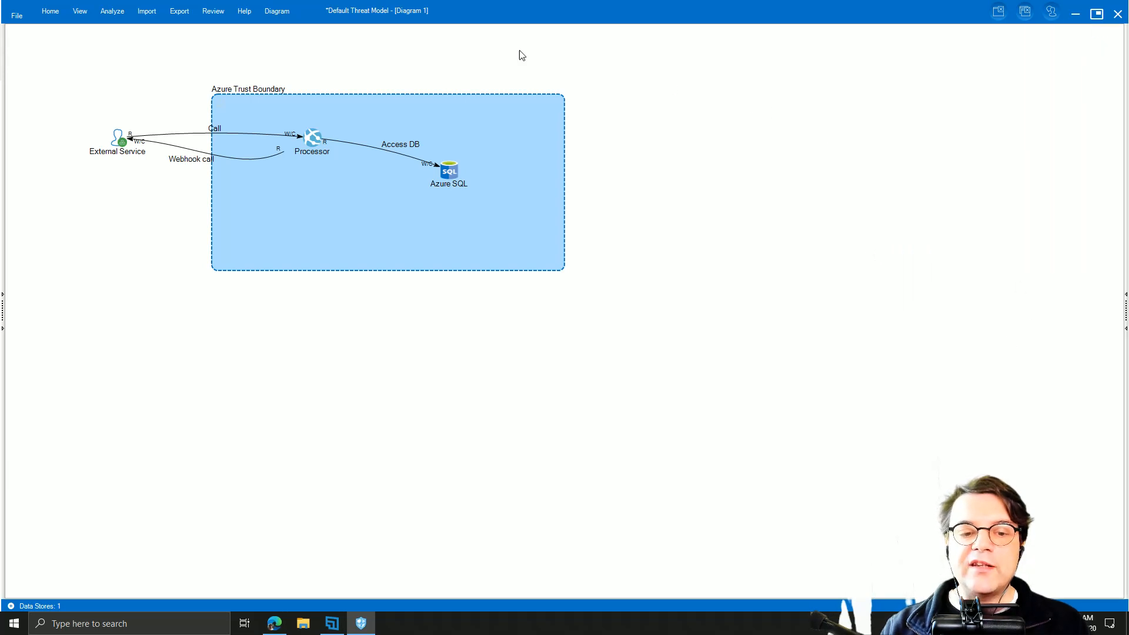
Zoom in on Diagram 1 twice and fit it back to the view.
click(268, 17)
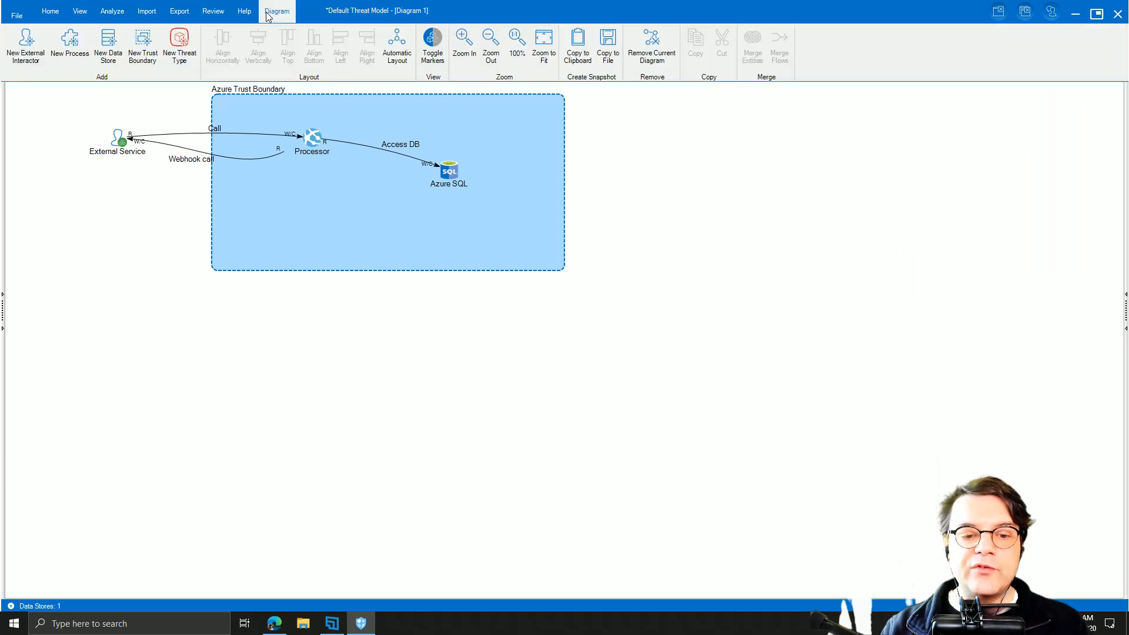
click(467, 51)
click(277, 12)
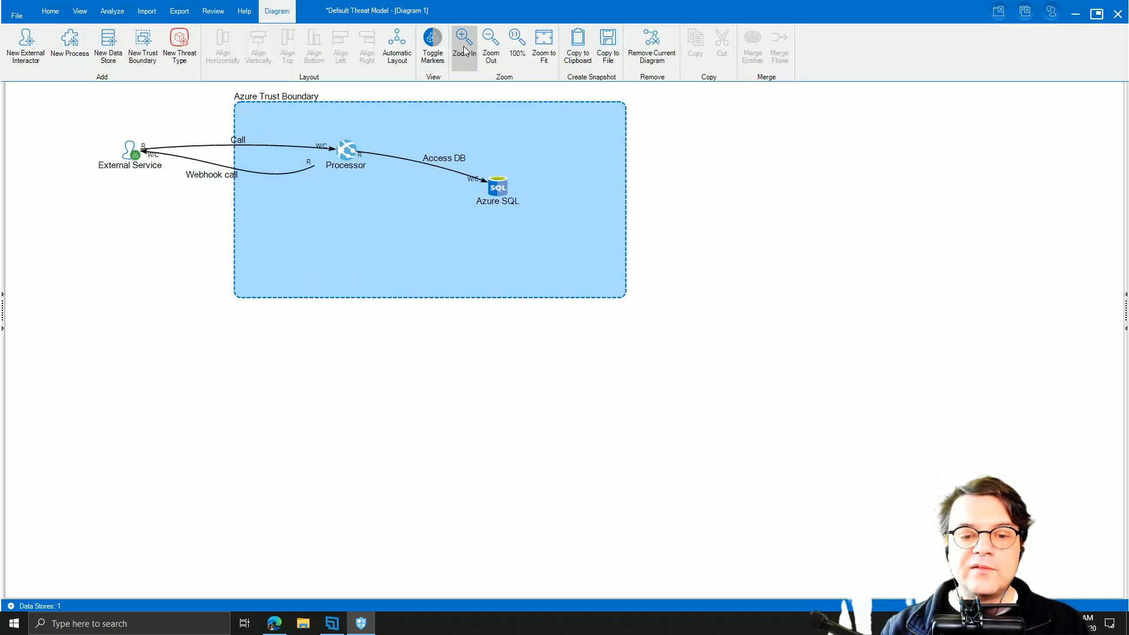
click(464, 51)
click(273, 11)
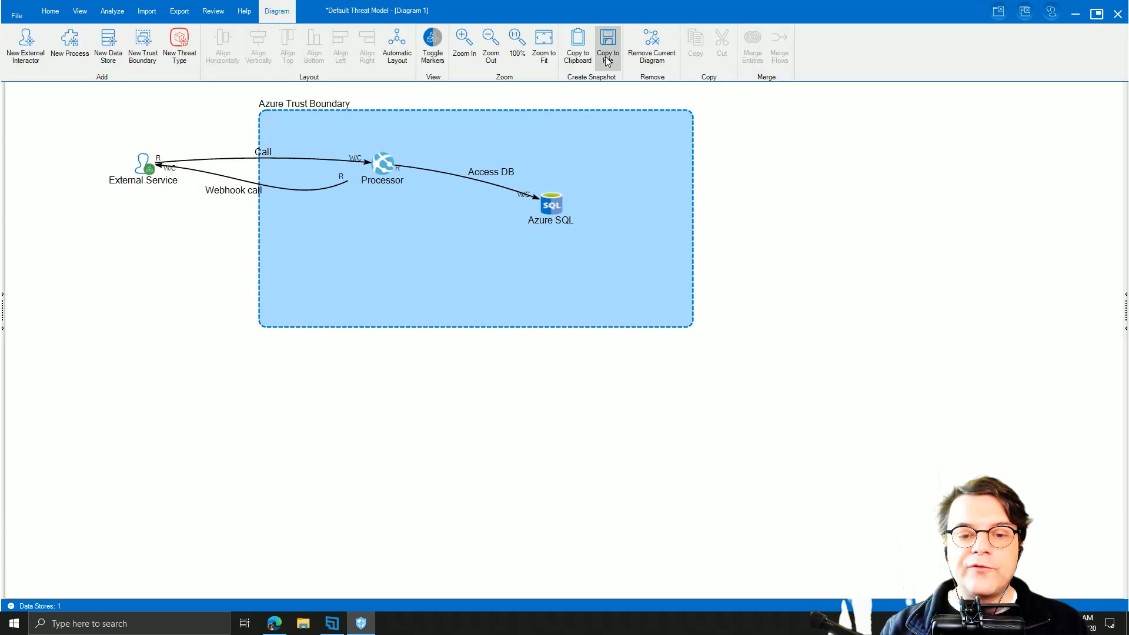
click(542, 56)
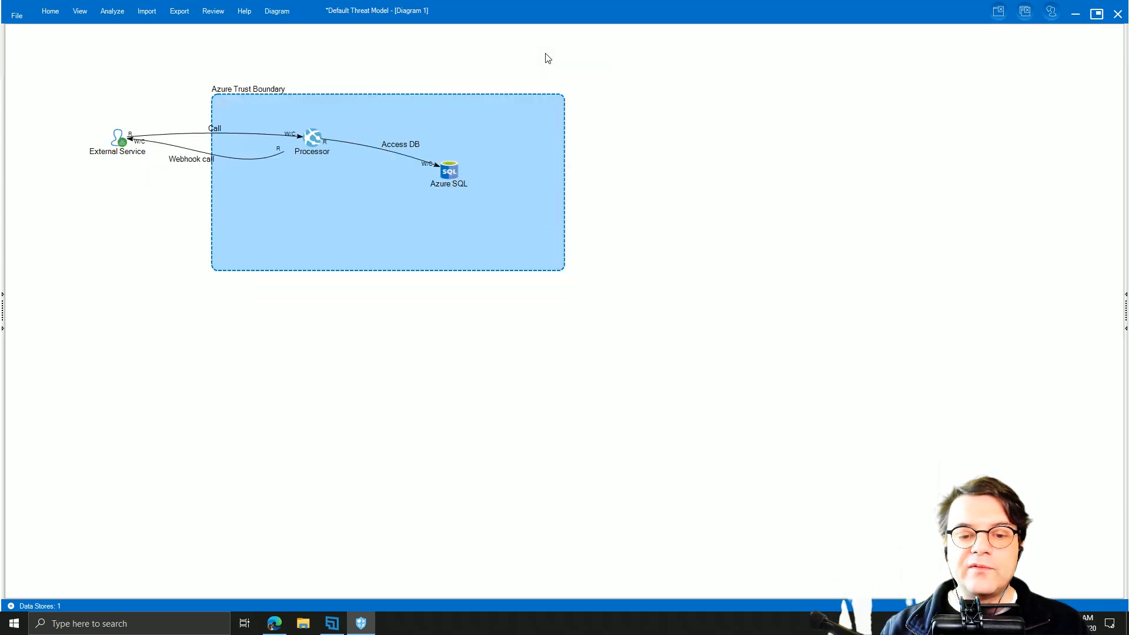
Enlarge the view of Diagram 1 by three zoom-in levels.
click(277, 12)
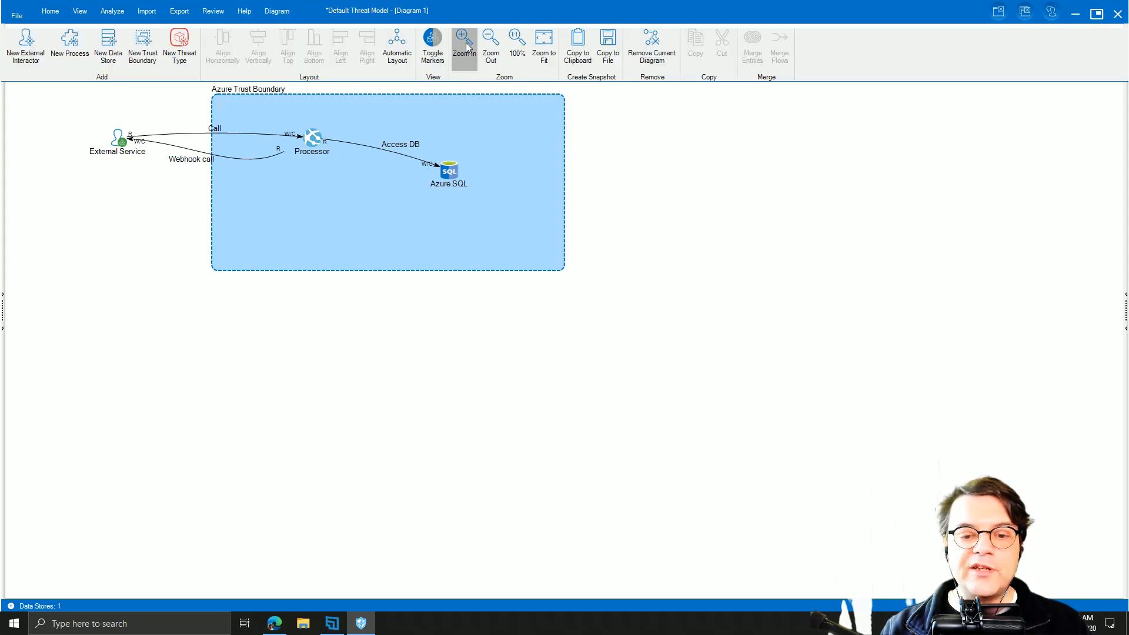
click(465, 47)
click(289, 12)
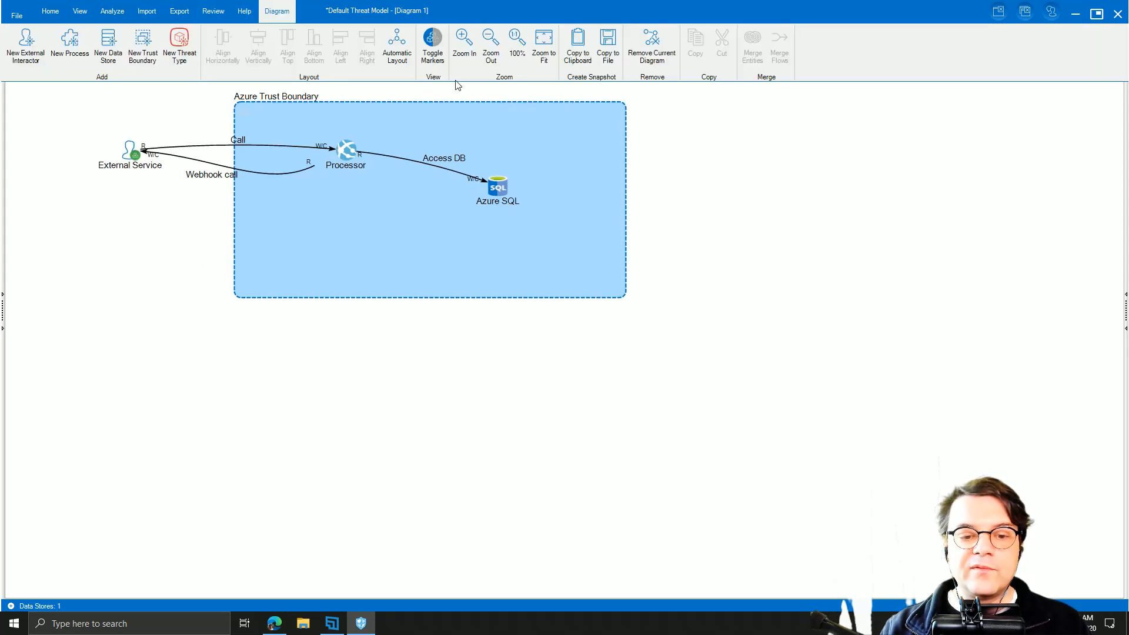
click(461, 49)
click(277, 11)
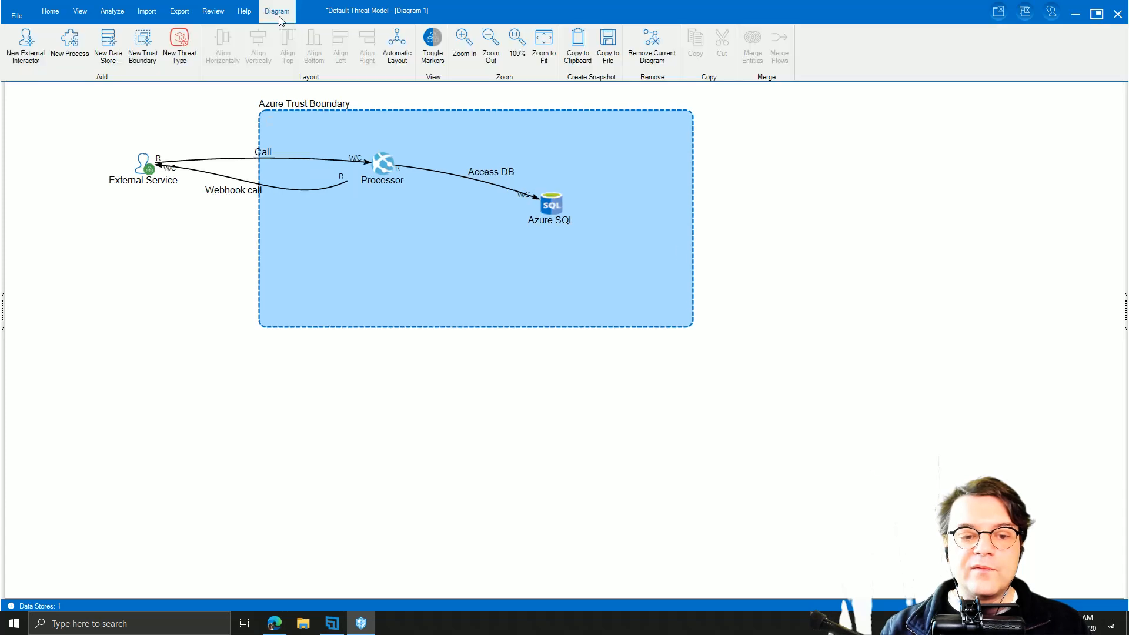
click(459, 52)
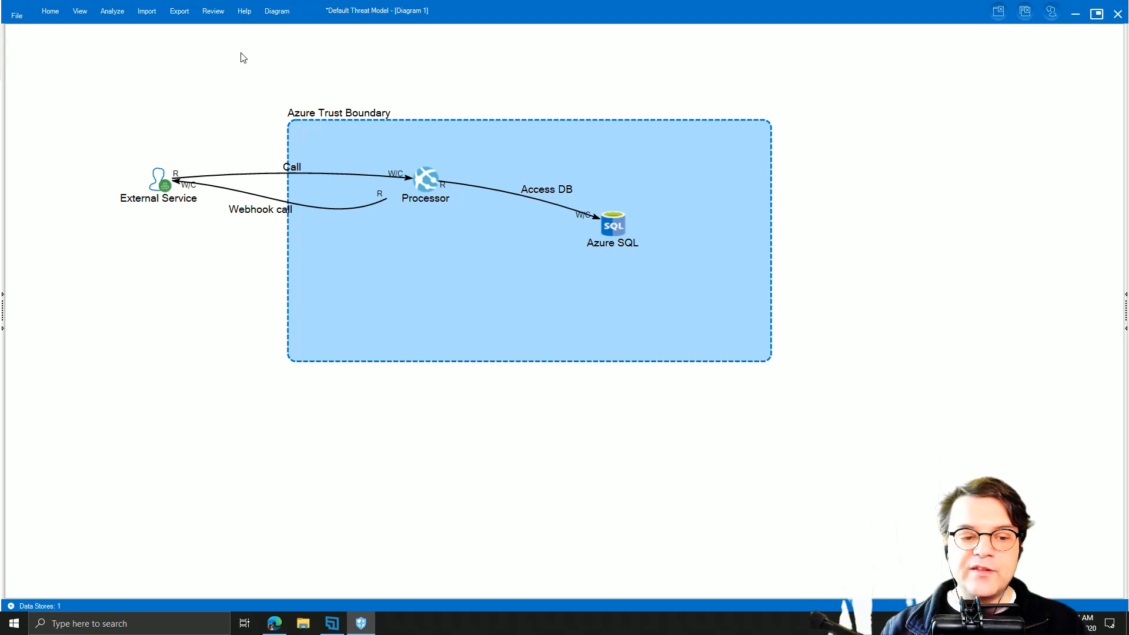
Restore the workspace around Diagram 1 by expanding both side panes and the ribbon, with the diagram zoomed back out.
click(4, 181)
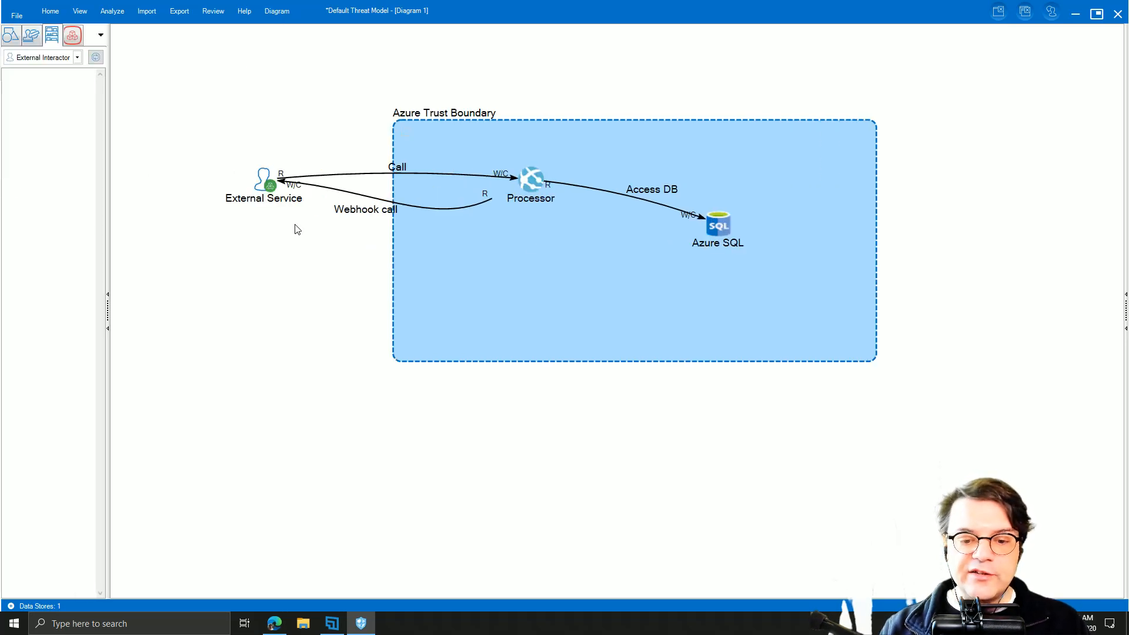
click(1120, 269)
click(277, 12)
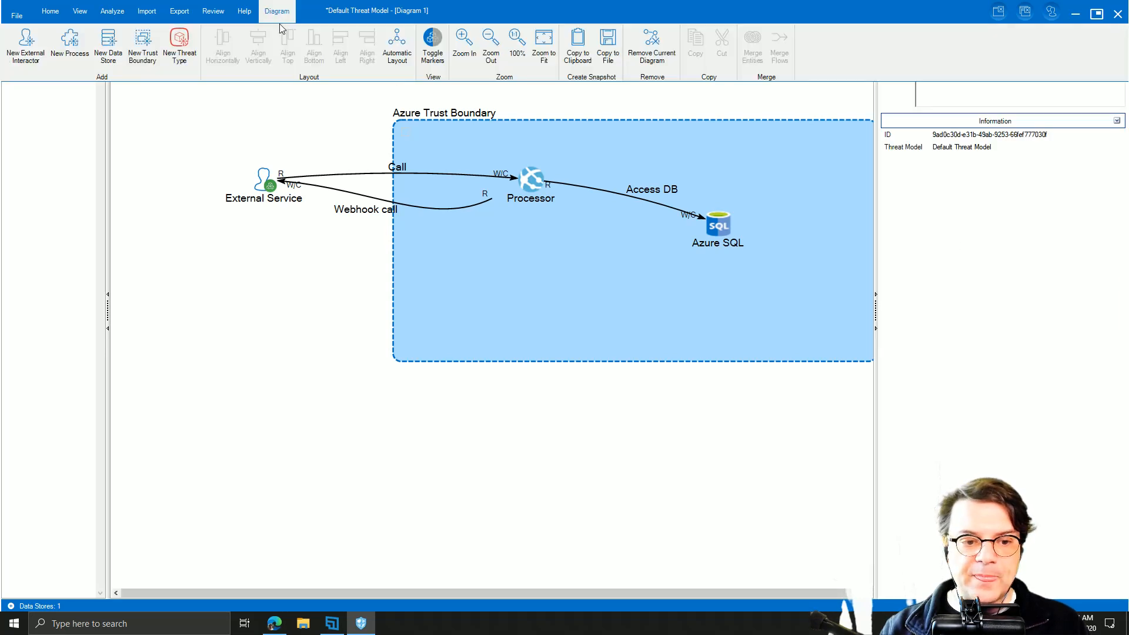
click(492, 55)
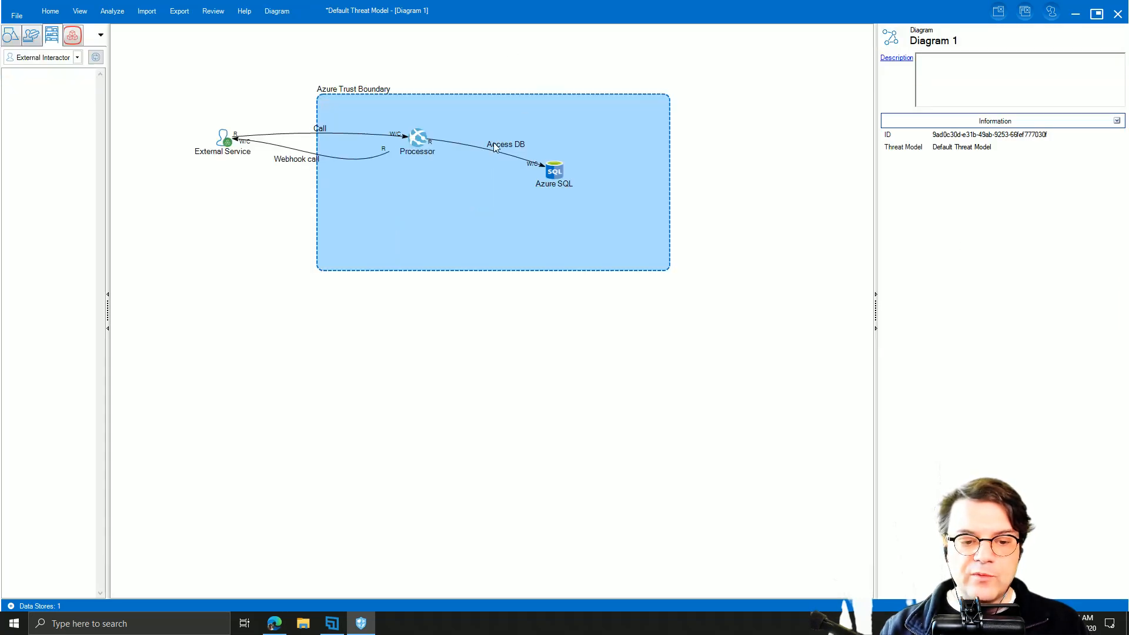
click(280, 13)
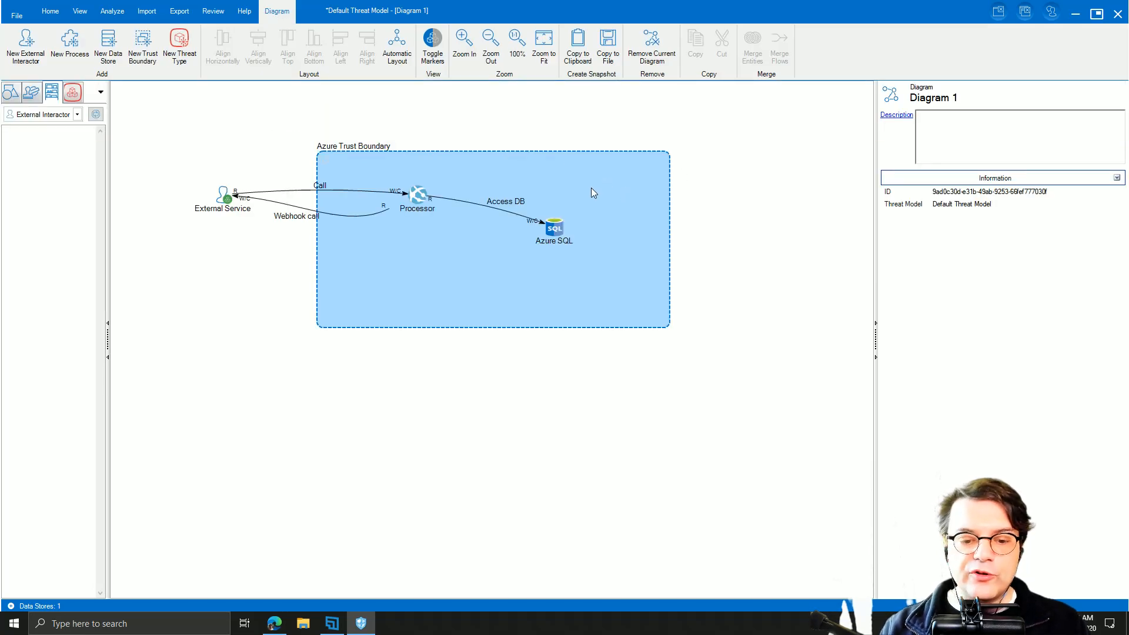
Examine the properties of Processor, Azure Trust Boundary, the Webhook call flow, Azure SQL and External Service.
click(417, 195)
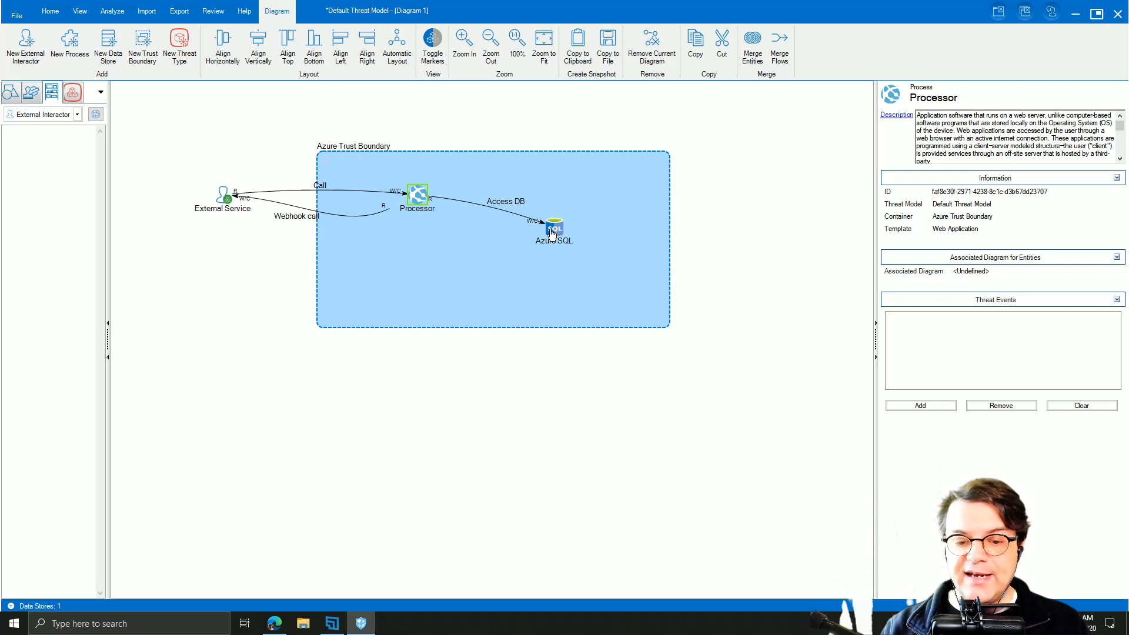
click(587, 178)
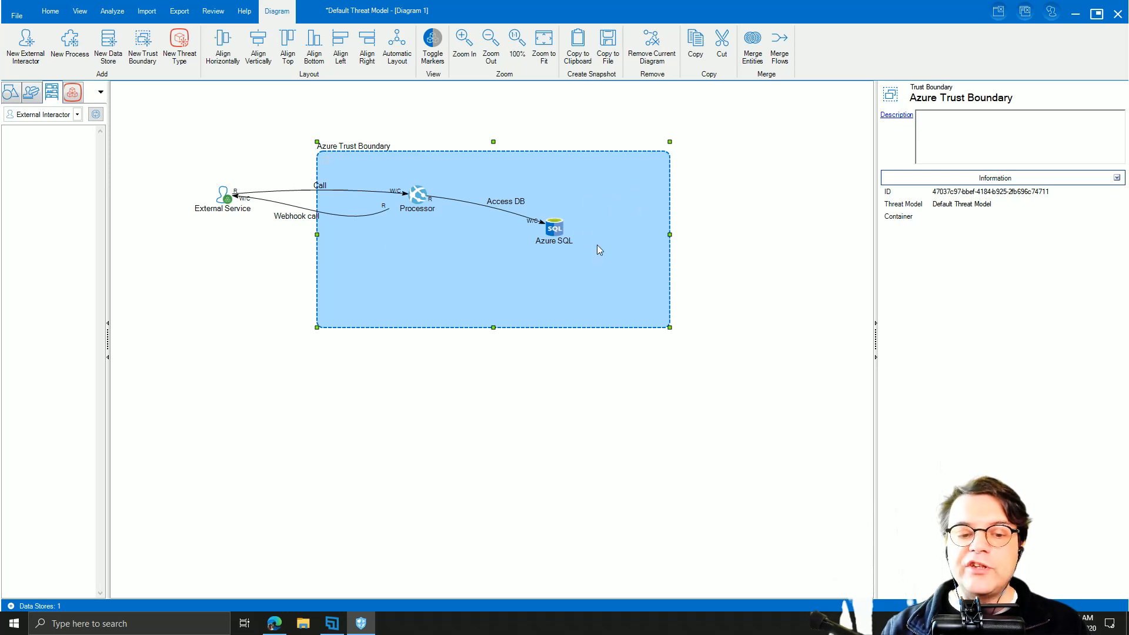
click(281, 204)
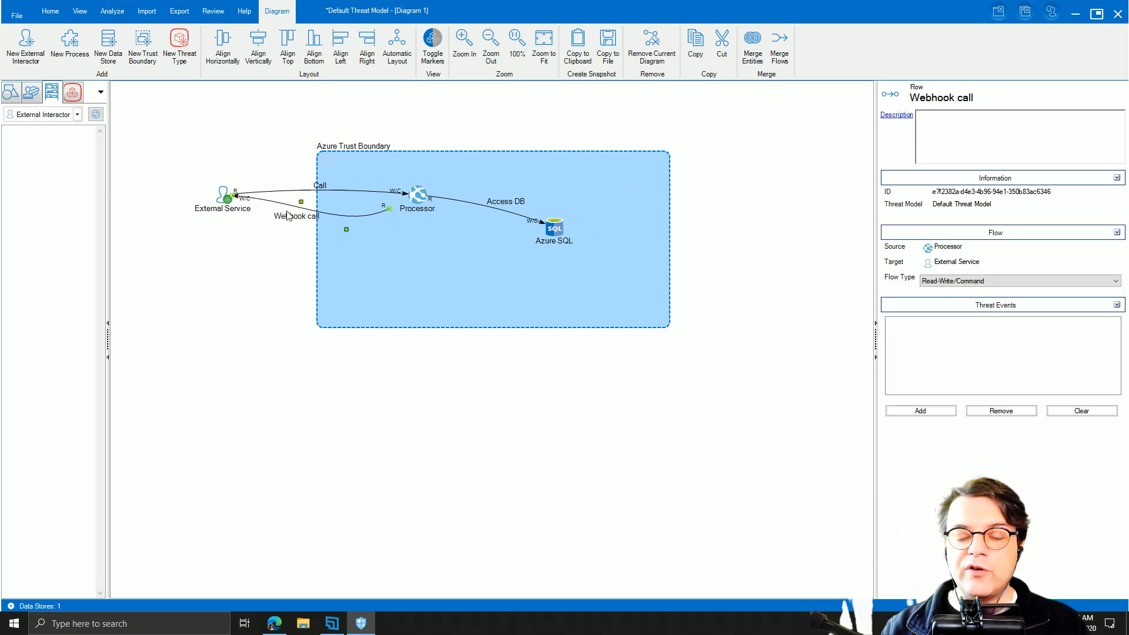
click(419, 195)
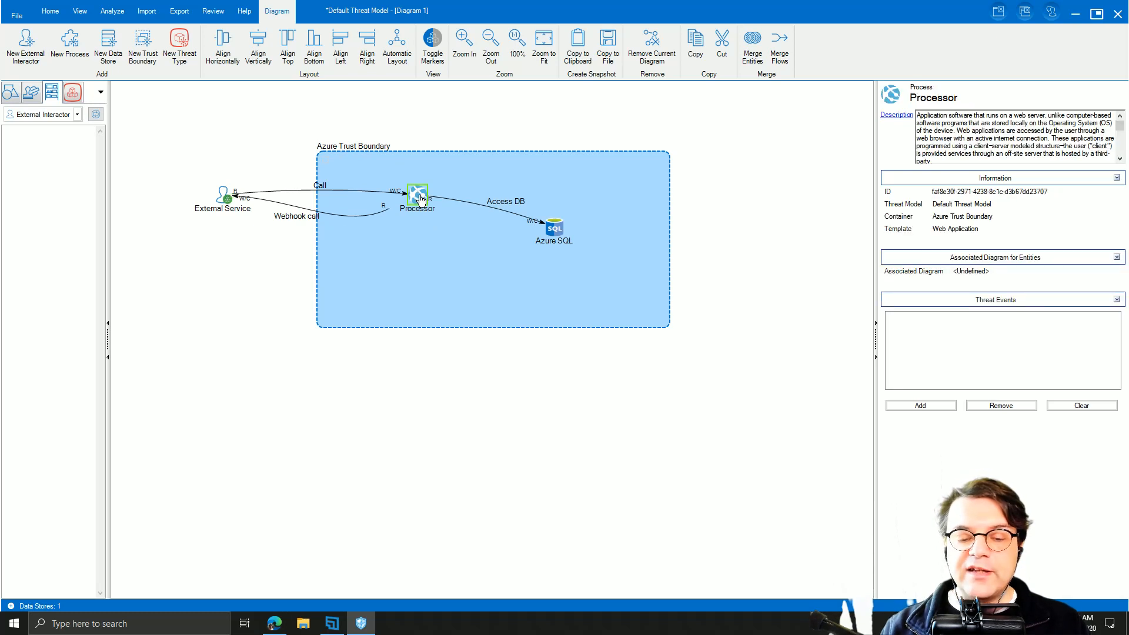
click(559, 230)
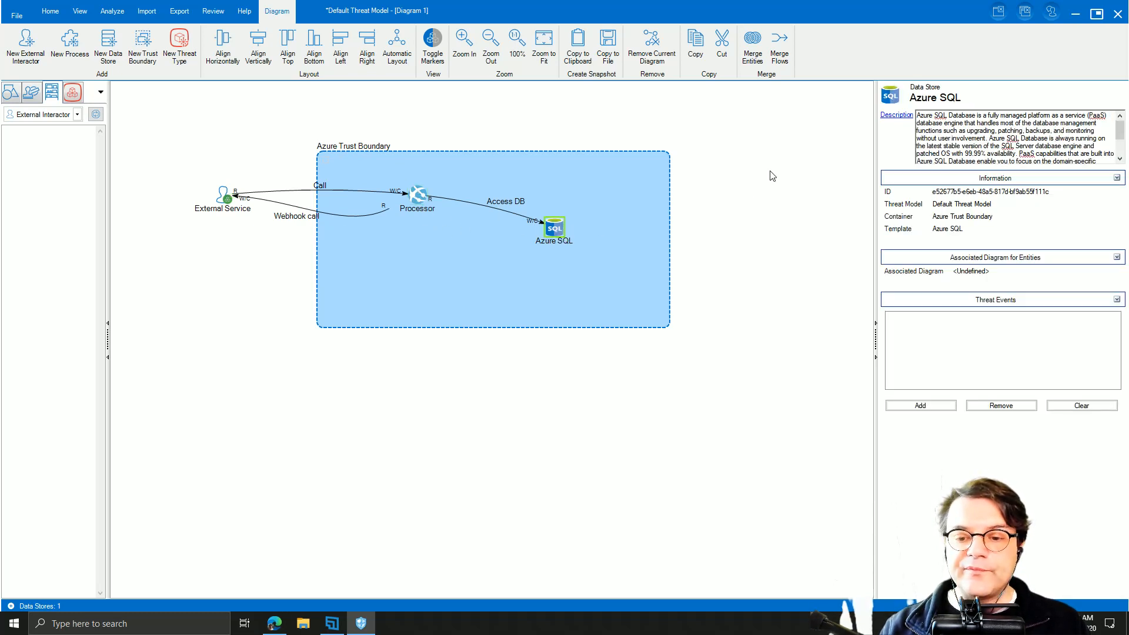
click(220, 197)
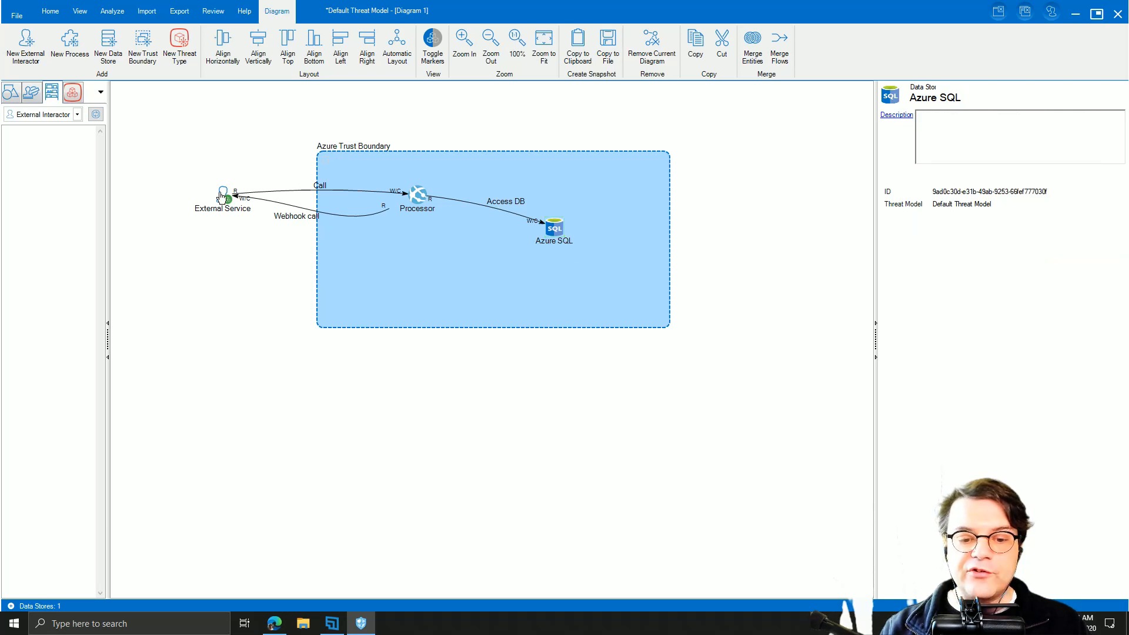
Change the entity icon of Processor to industrial_robot.png from the Icons folder in Pictures.
right_click(418, 196)
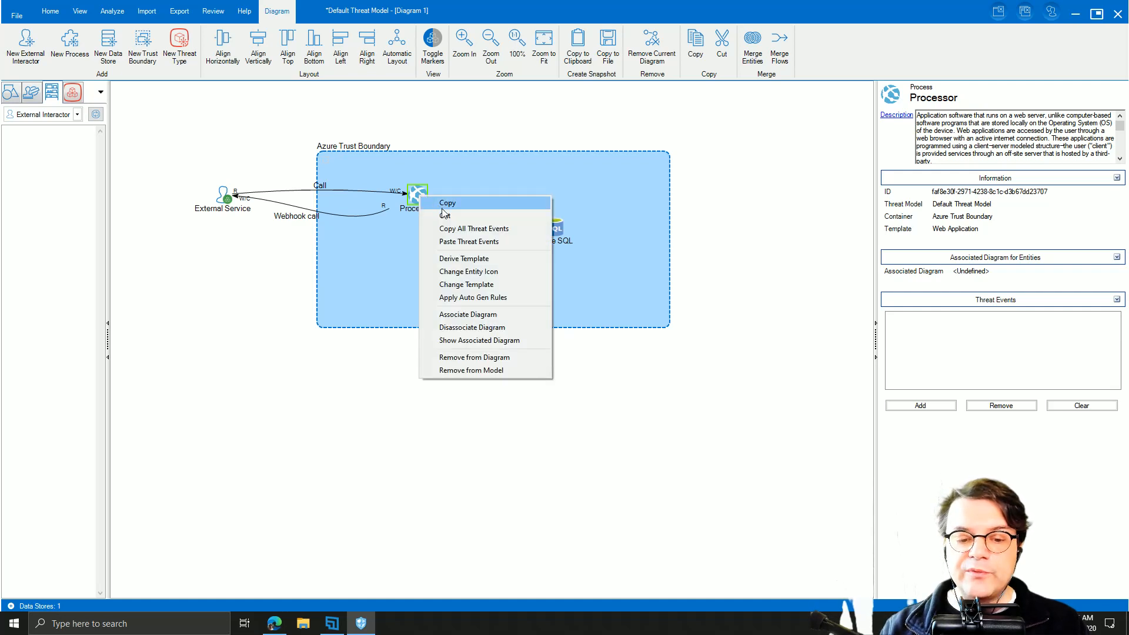
click(479, 273)
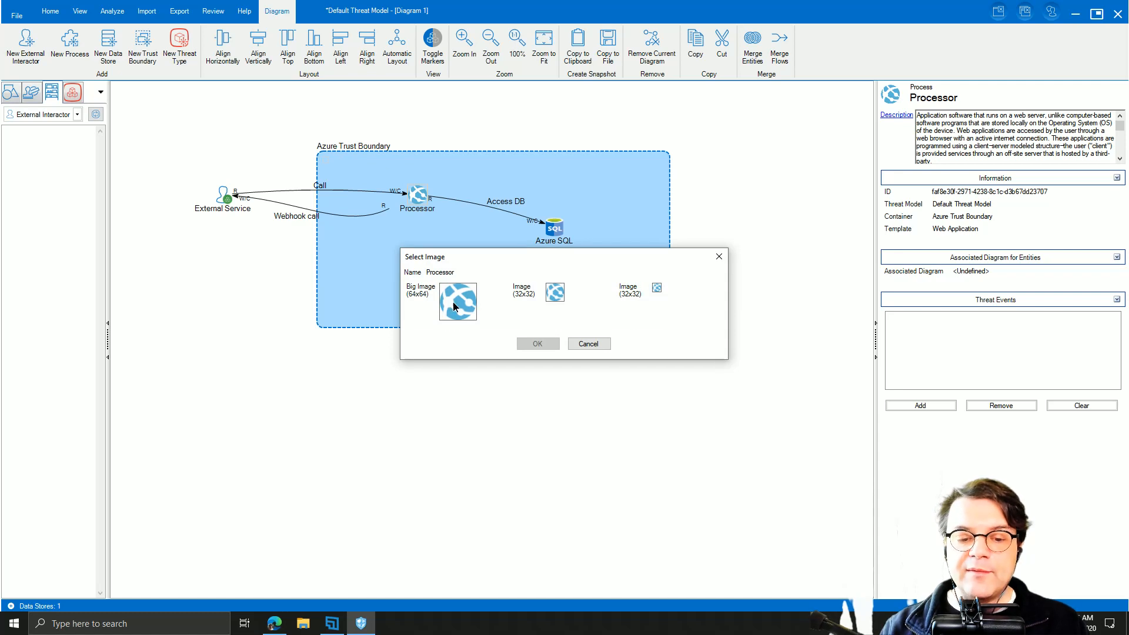
click(458, 302)
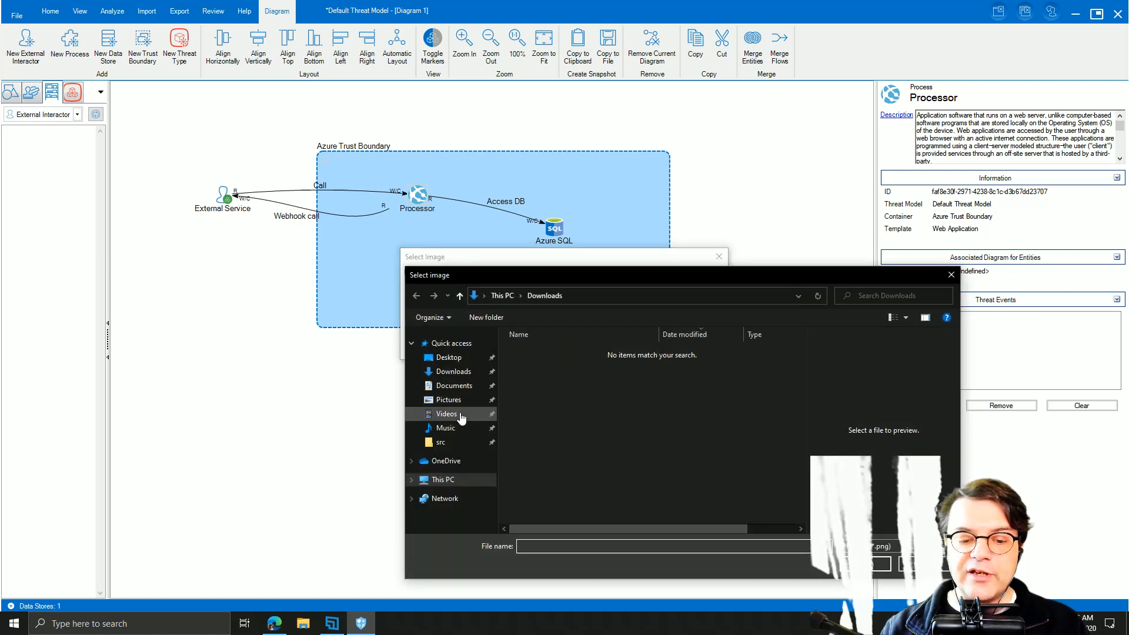
click(449, 399)
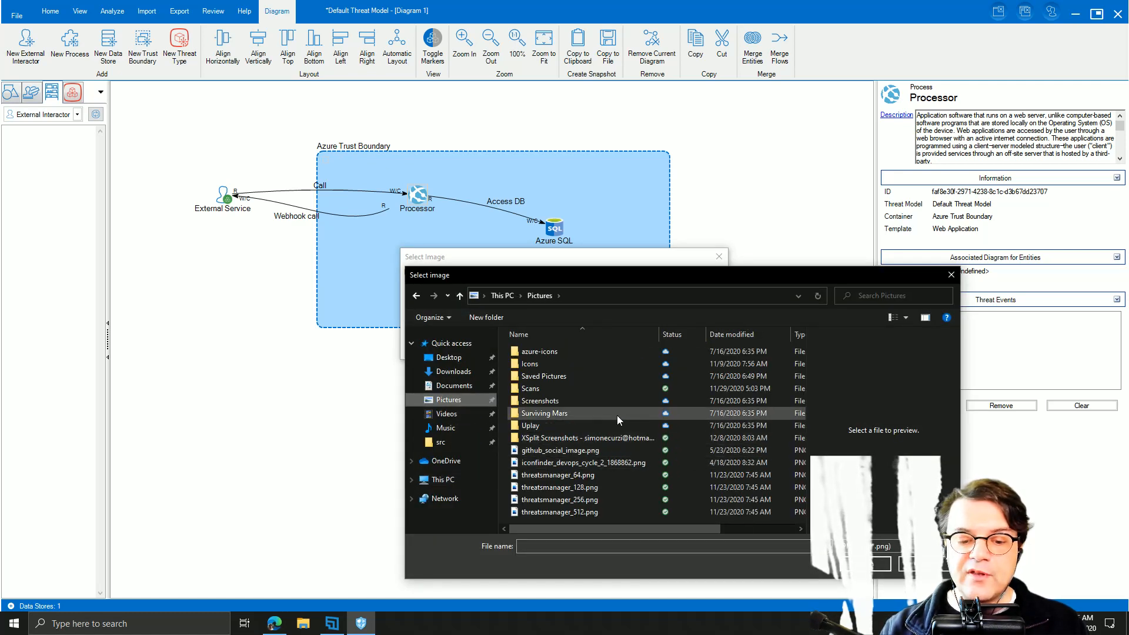
double_click(598, 363)
scroll(577, 415, down, 2)
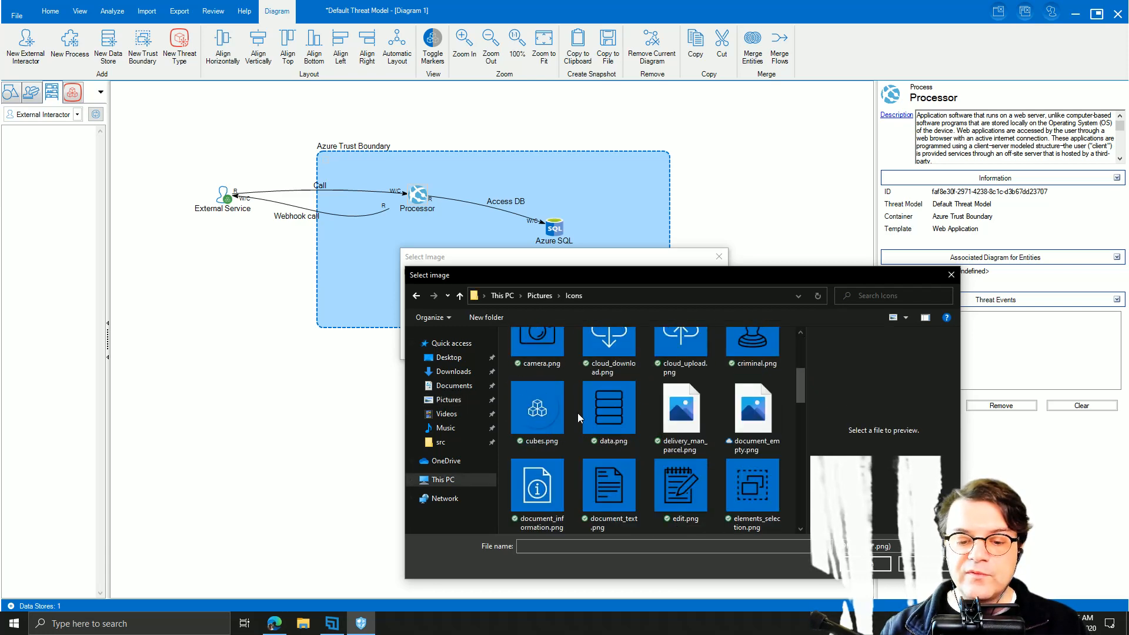
scroll(578, 415, down, 5)
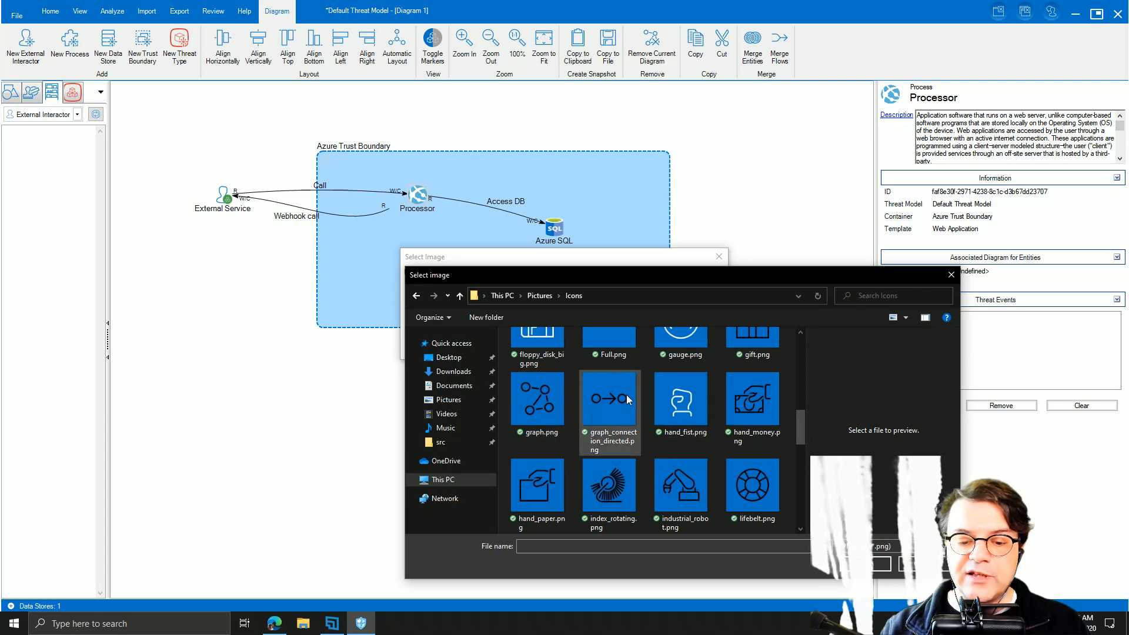
click(629, 400)
click(683, 481)
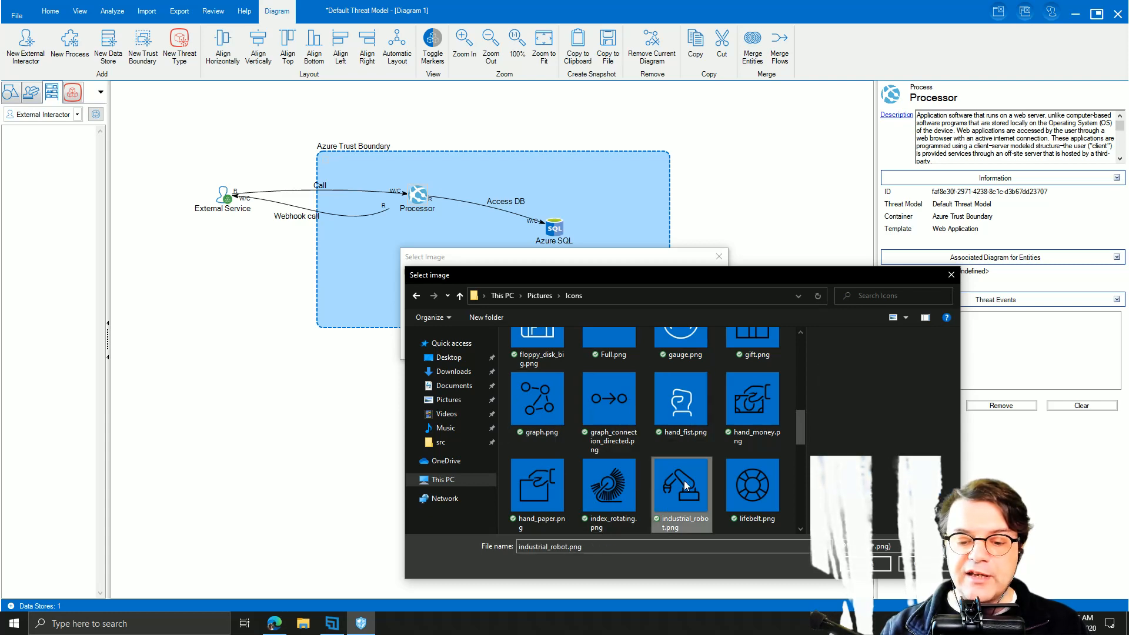
click(876, 563)
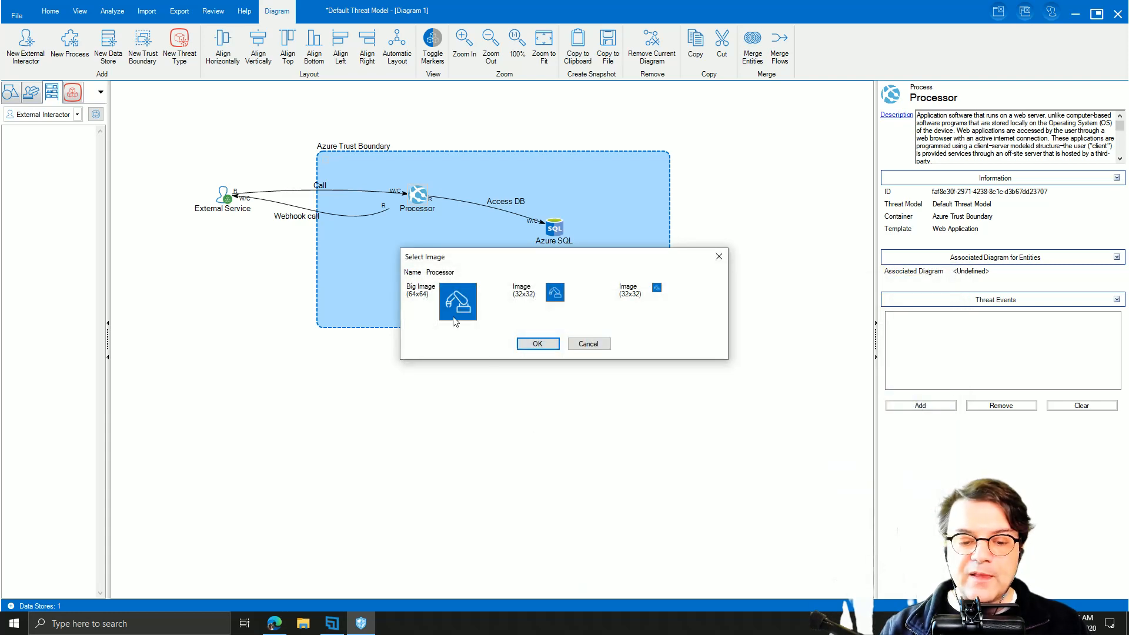
click(546, 344)
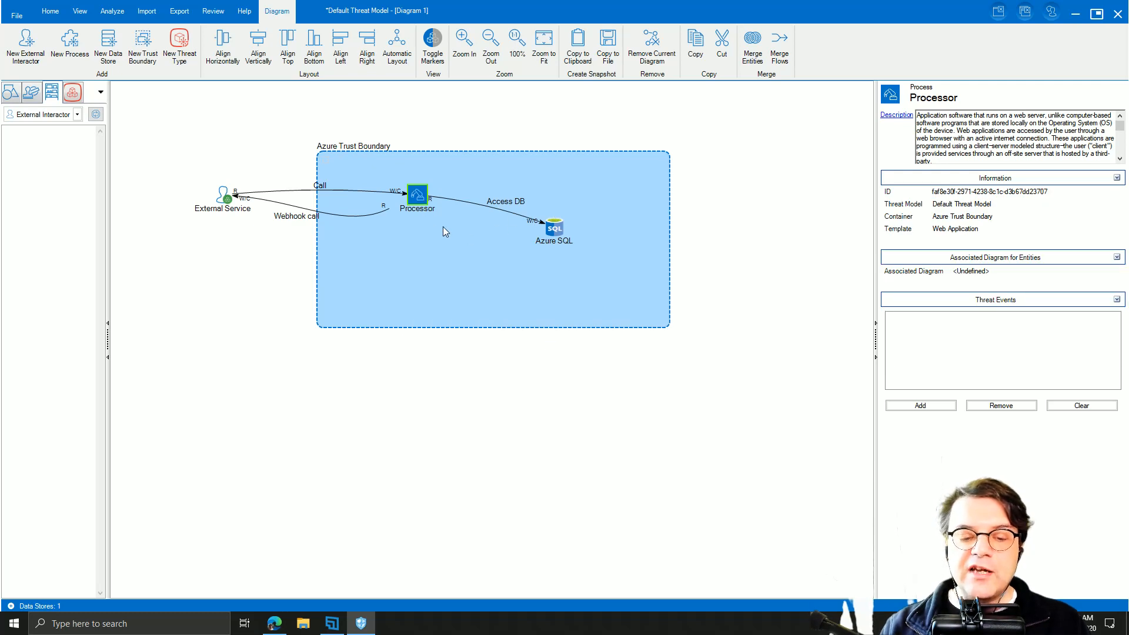
Start changing the Processor's big (64x64) image and browse to the azure-icons folder in Pictures.
right_click(415, 193)
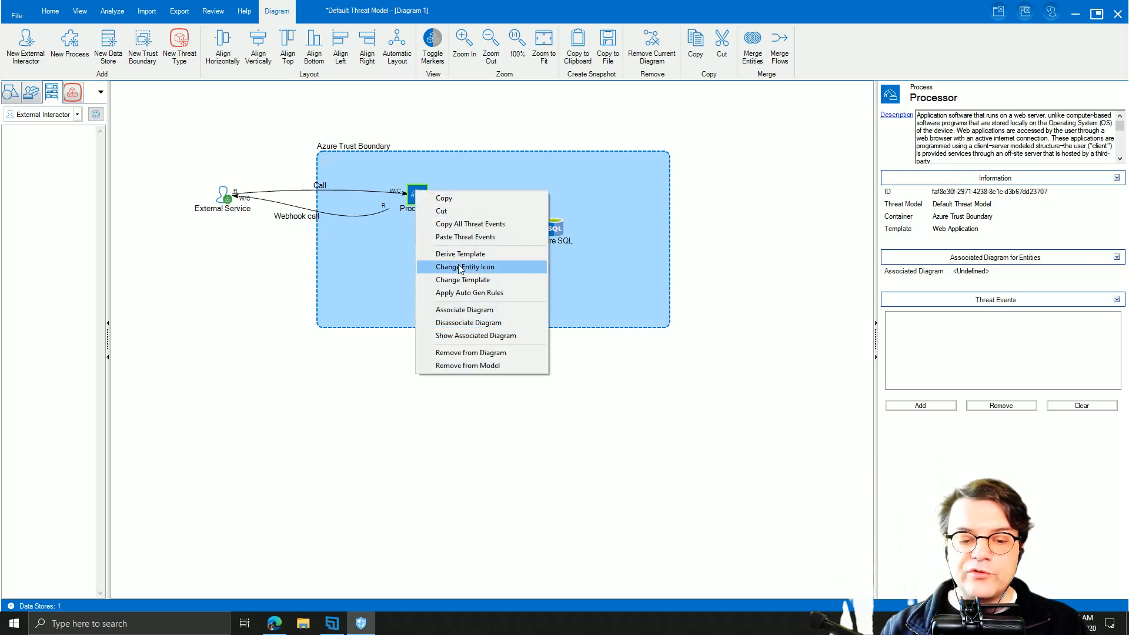
click(819, 163)
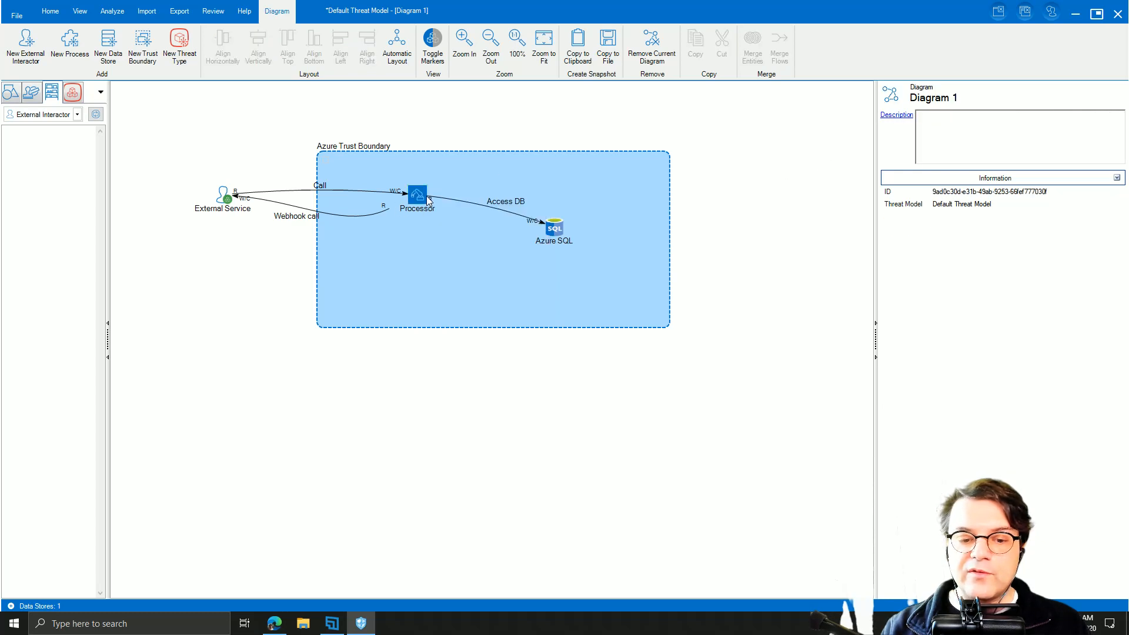
click(420, 201)
click(891, 96)
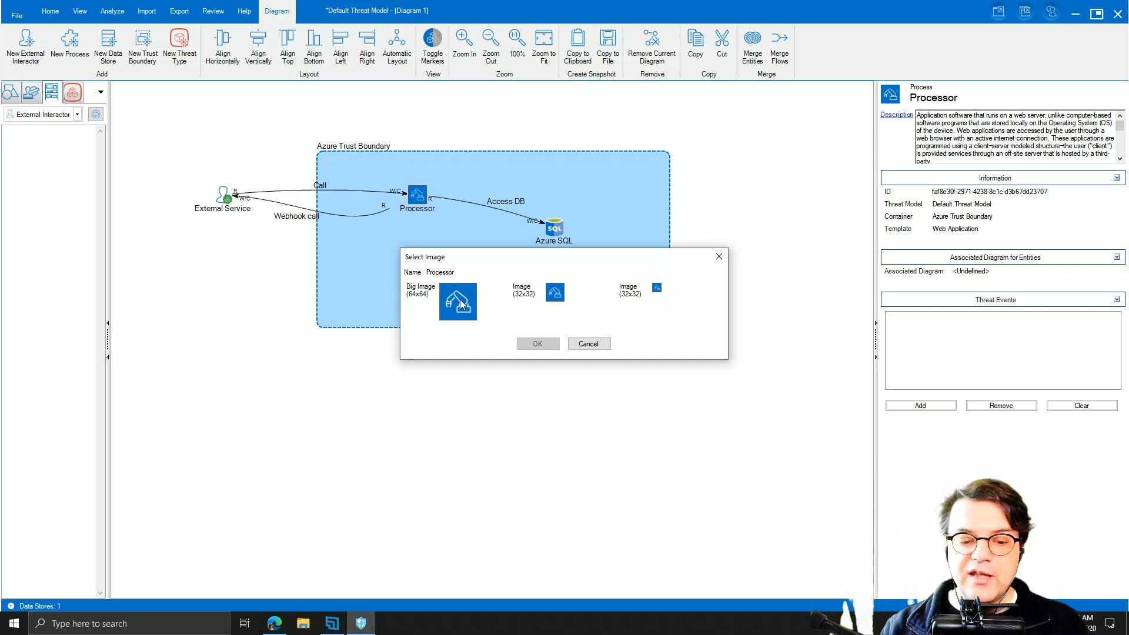
click(460, 303)
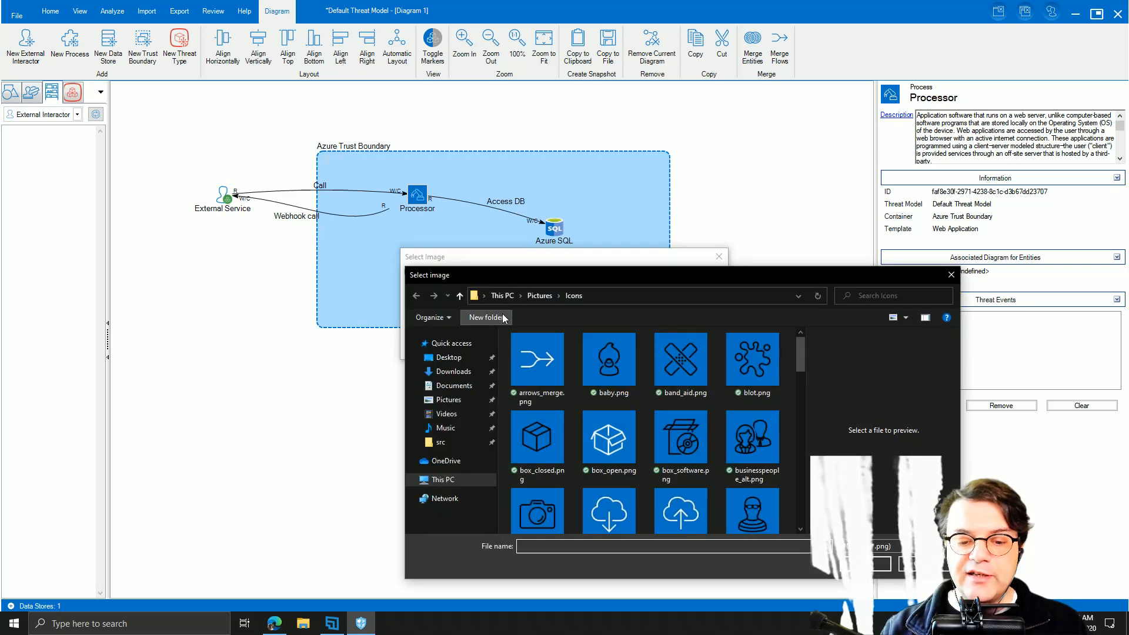
click(546, 295)
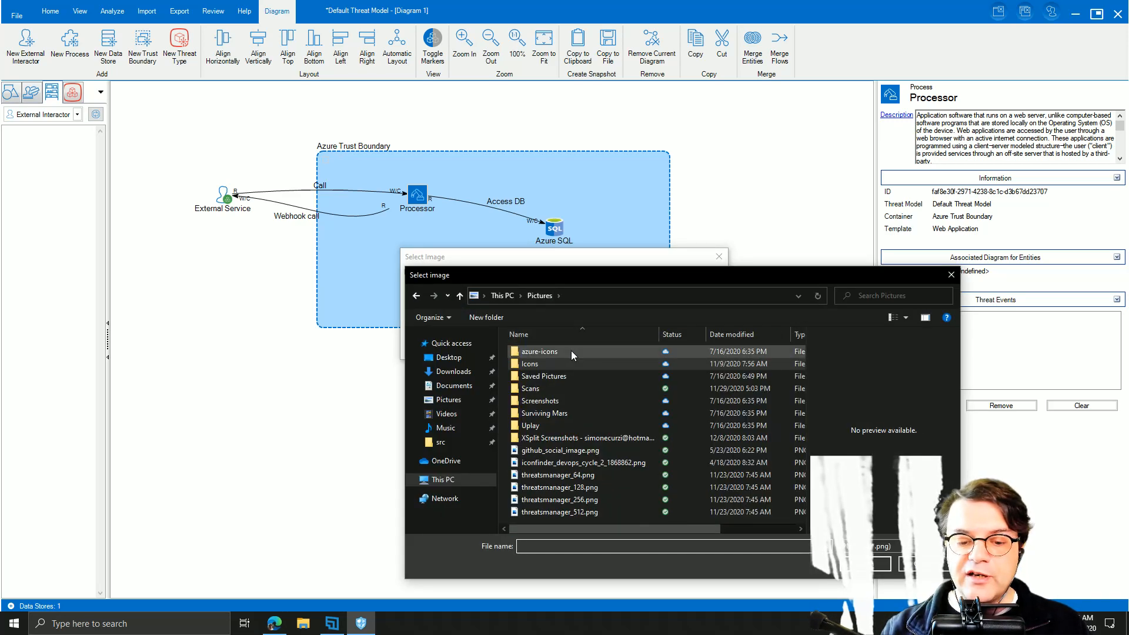
double_click(571, 350)
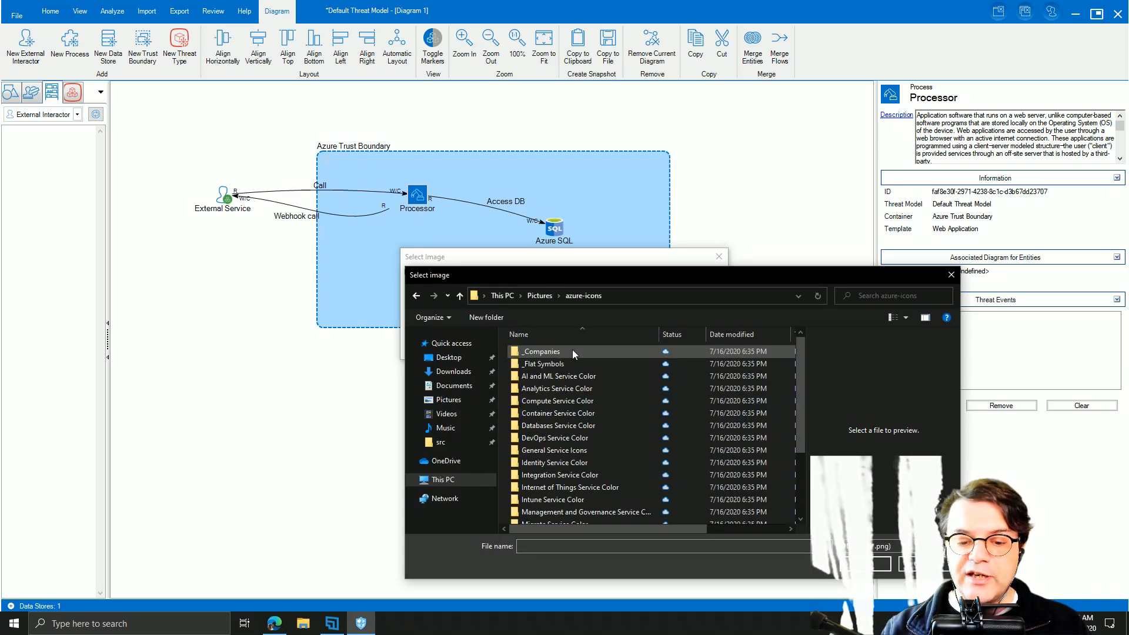
Look through the Analytics Service Color and Compute Service Color folders for a usable Processor icon.
double_click(605, 386)
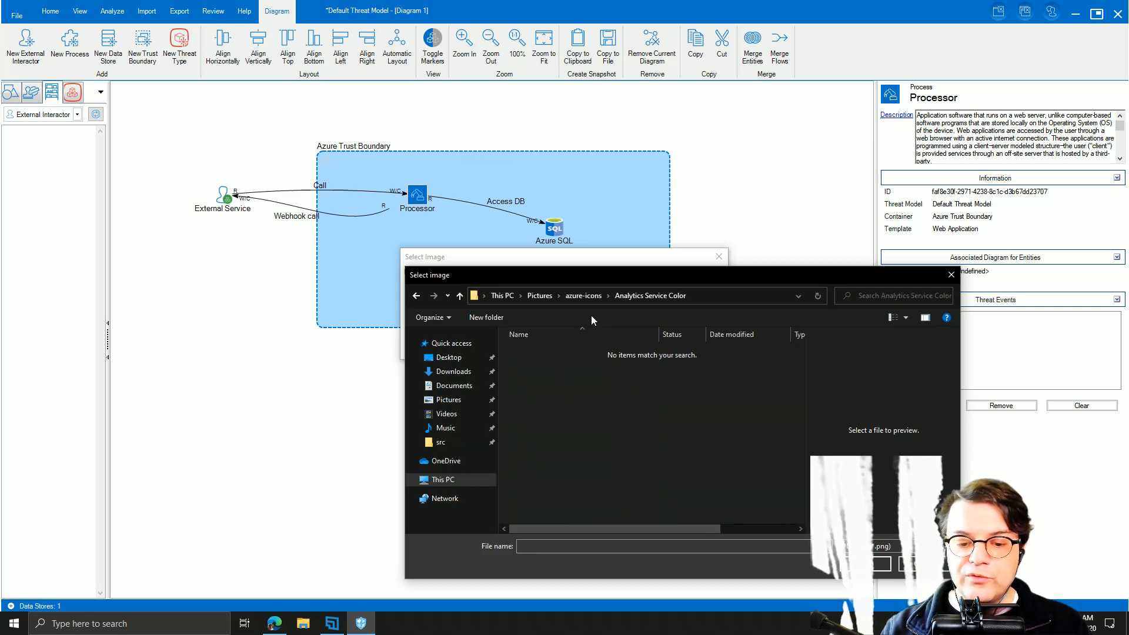
click(588, 298)
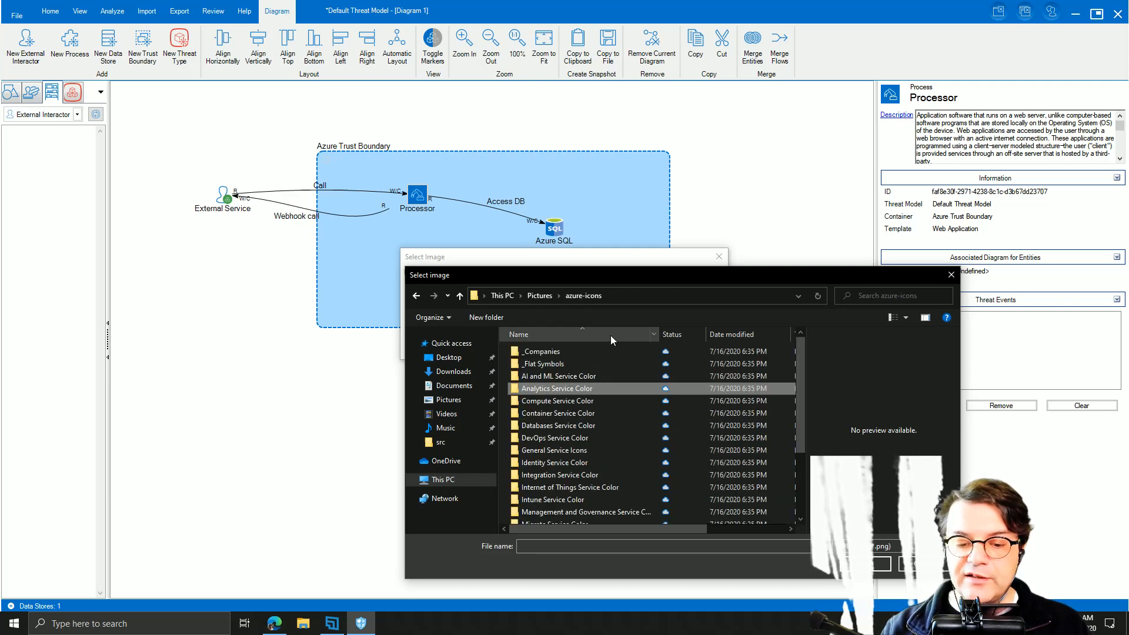
double_click(602, 401)
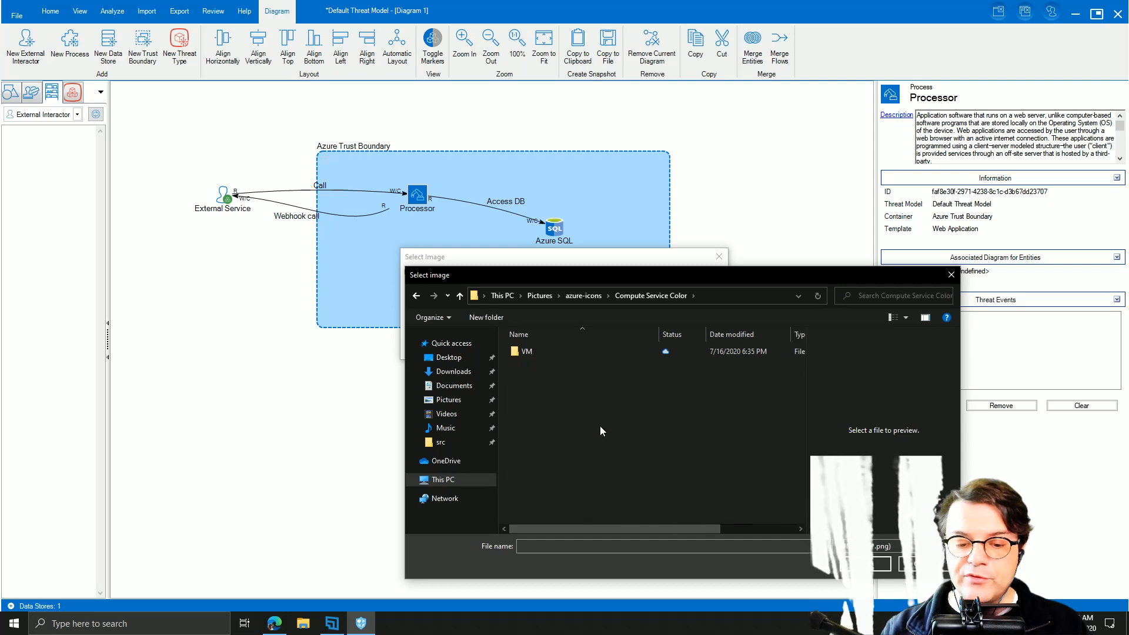
click(587, 296)
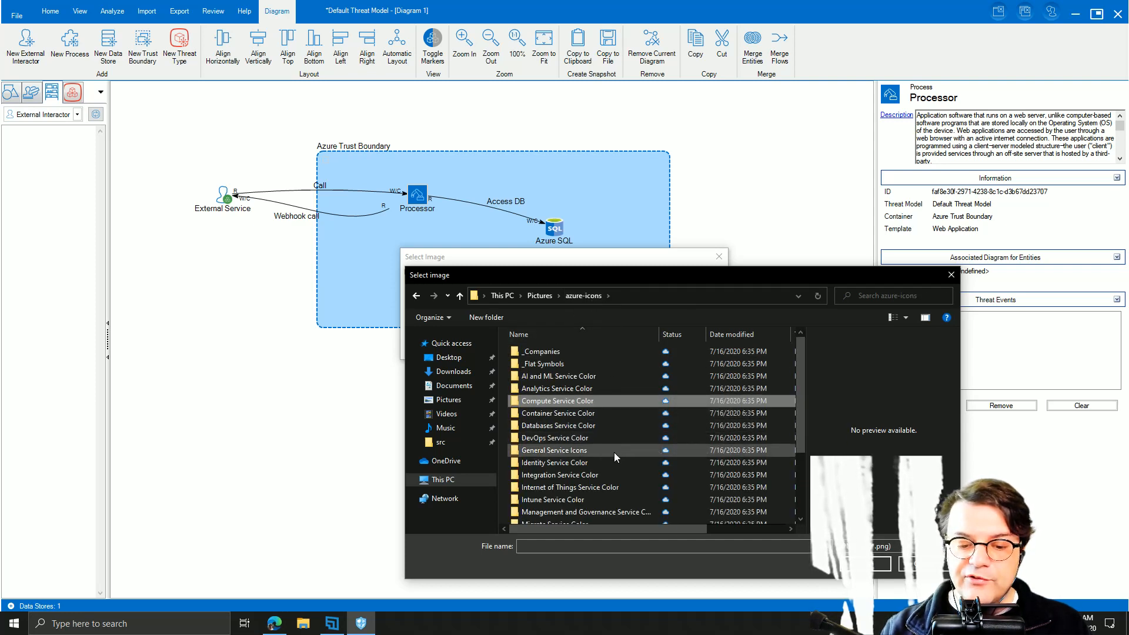
Set the Processor's icon to What's New.svg from the General Service Icons folder, filtering the files to SVG images.
scroll(614, 455, down, 1)
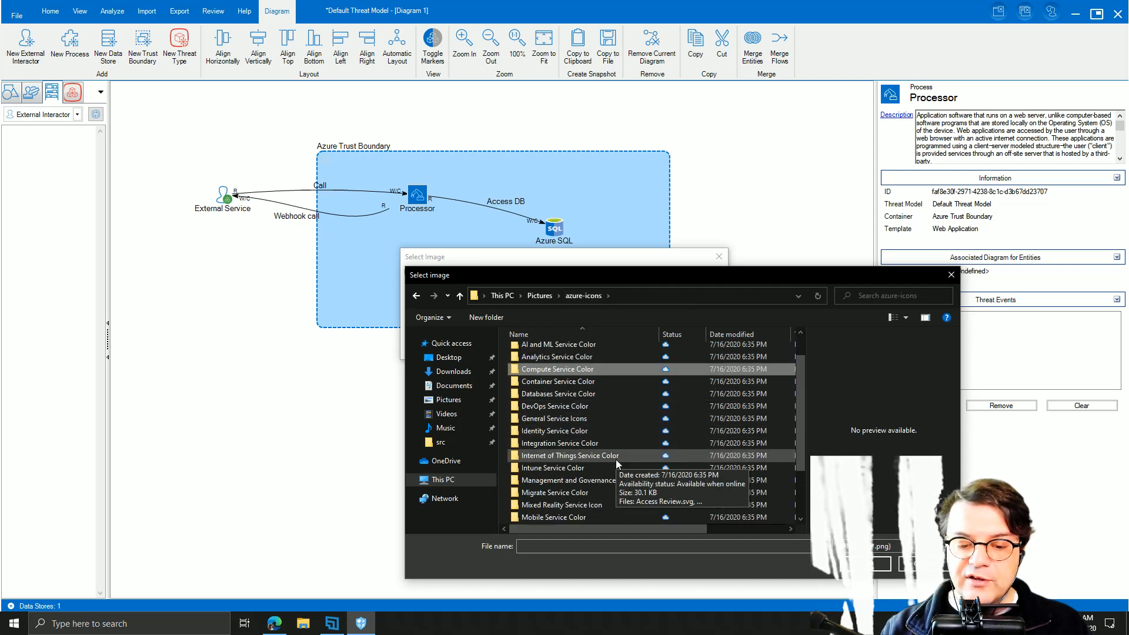
double_click(612, 418)
click(895, 547)
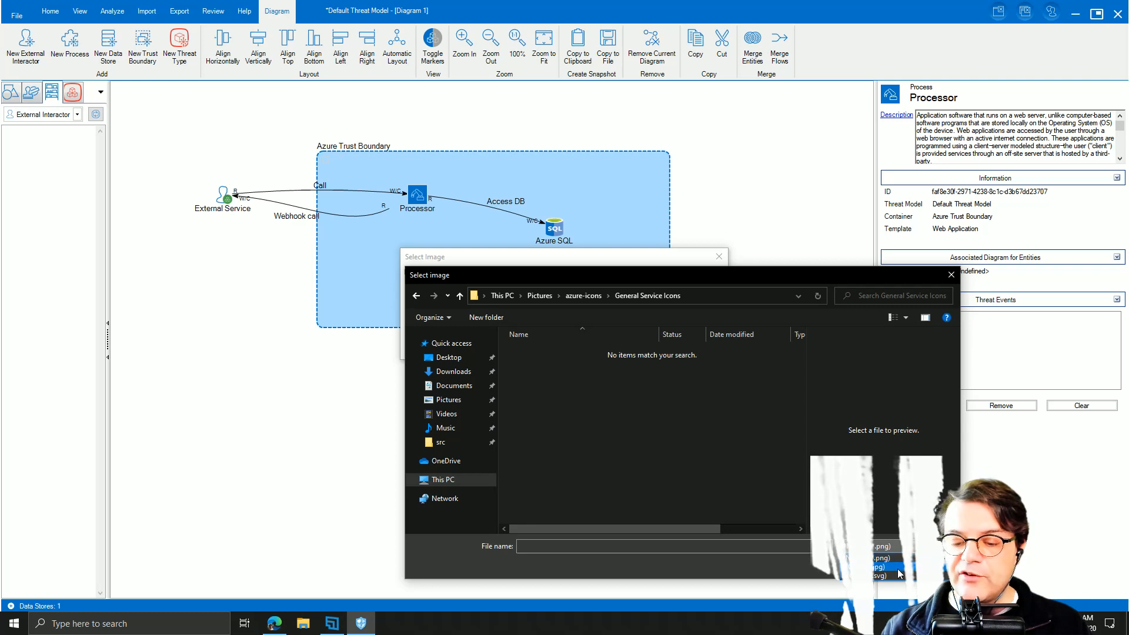
click(898, 575)
scroll(603, 446, down, 5)
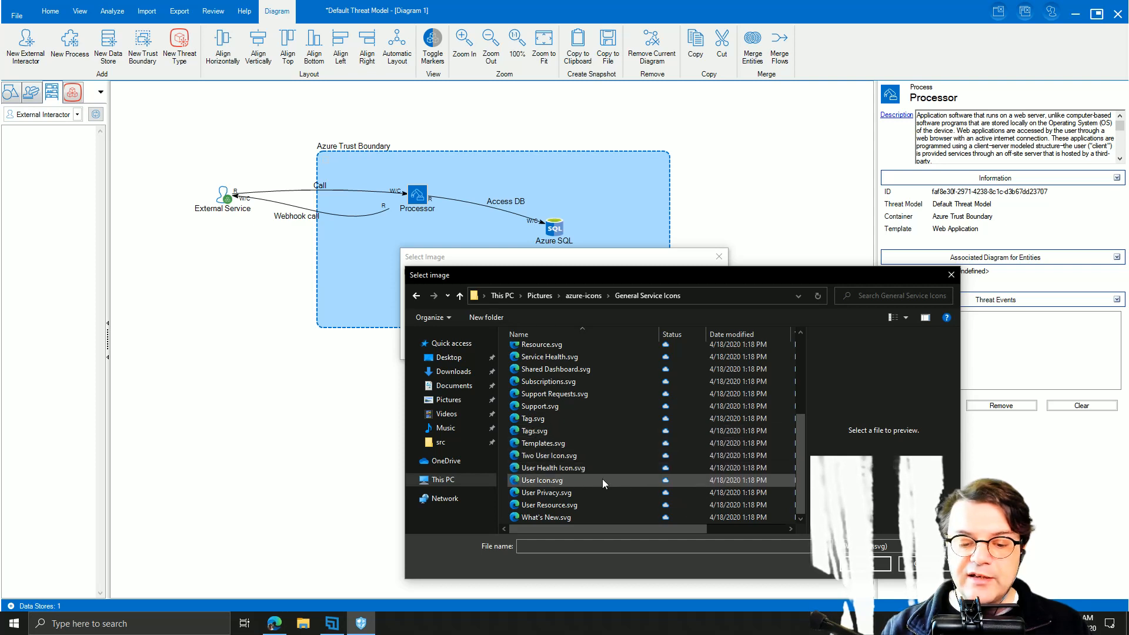
click(604, 516)
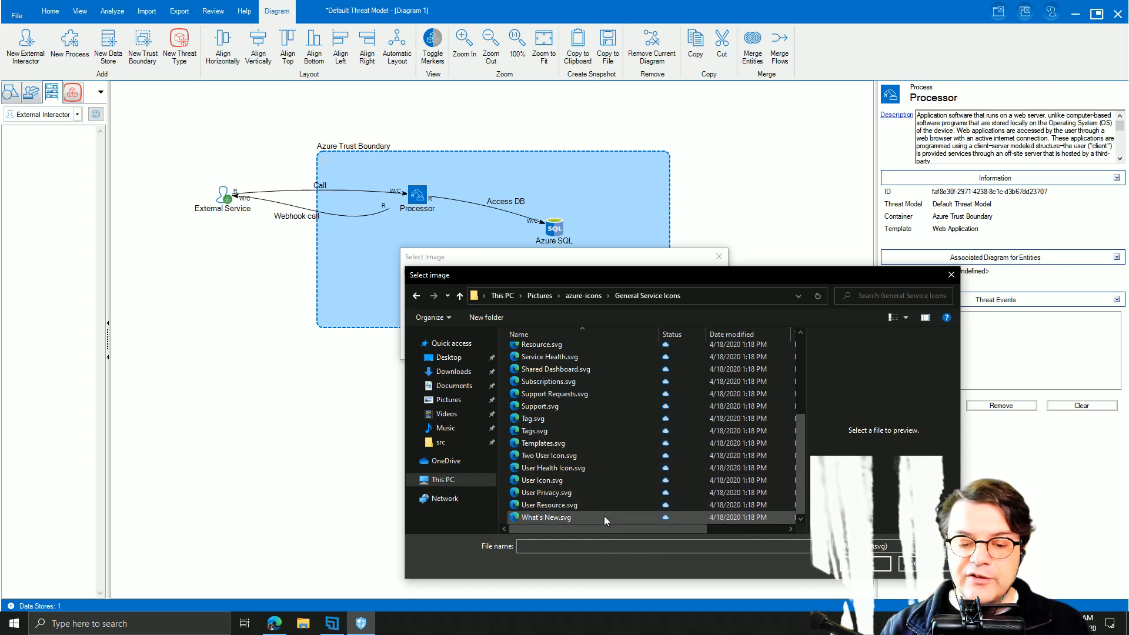
click(865, 564)
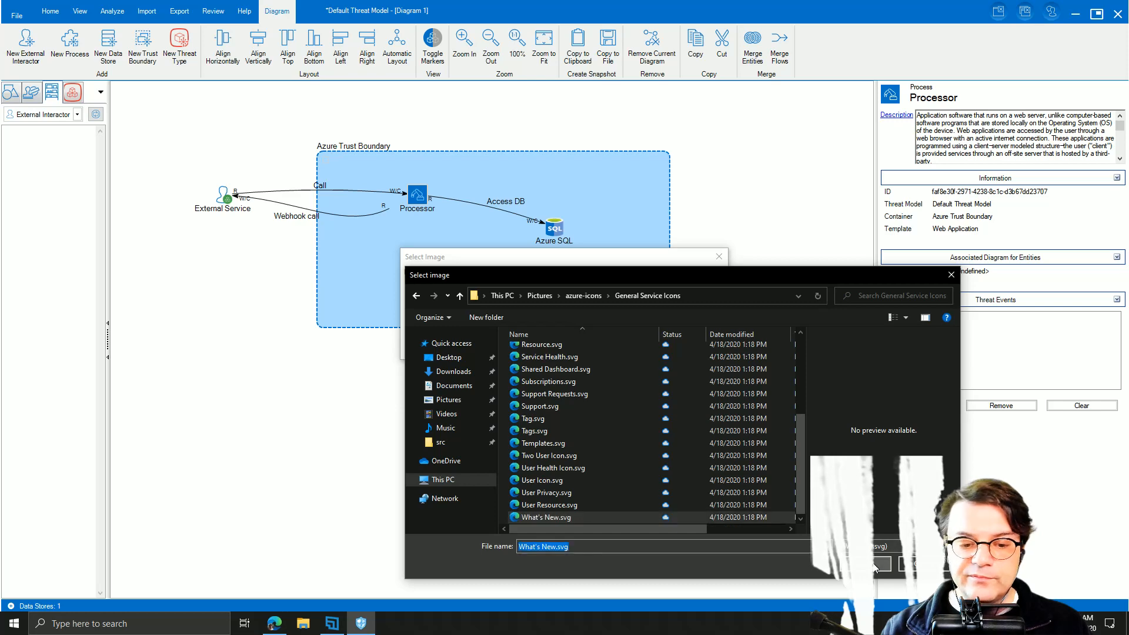
click(535, 344)
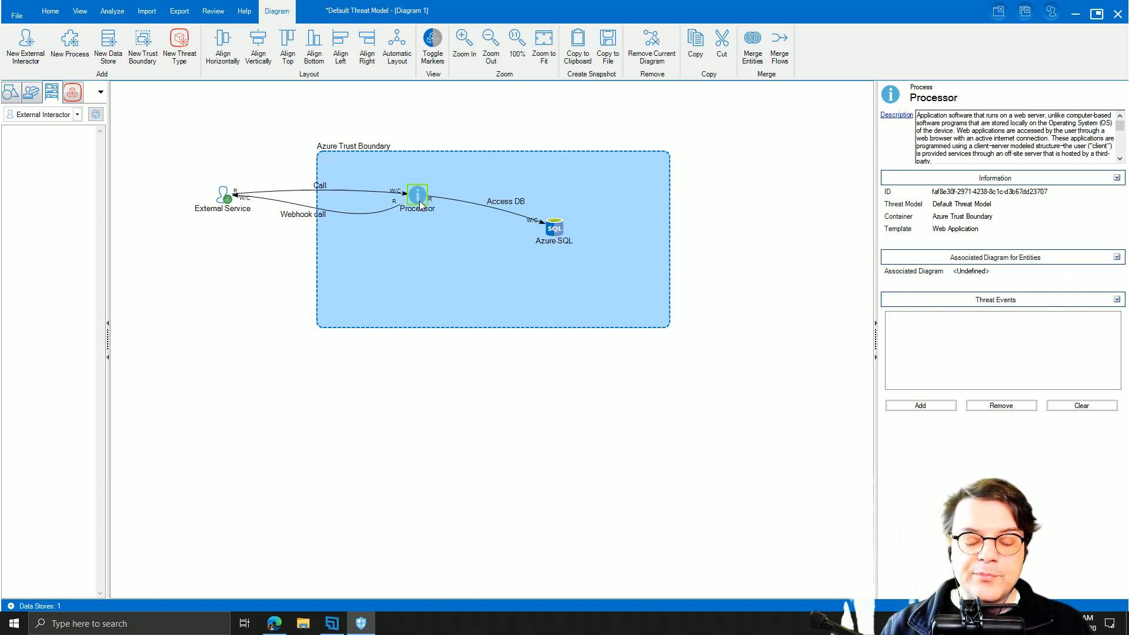
click(731, 189)
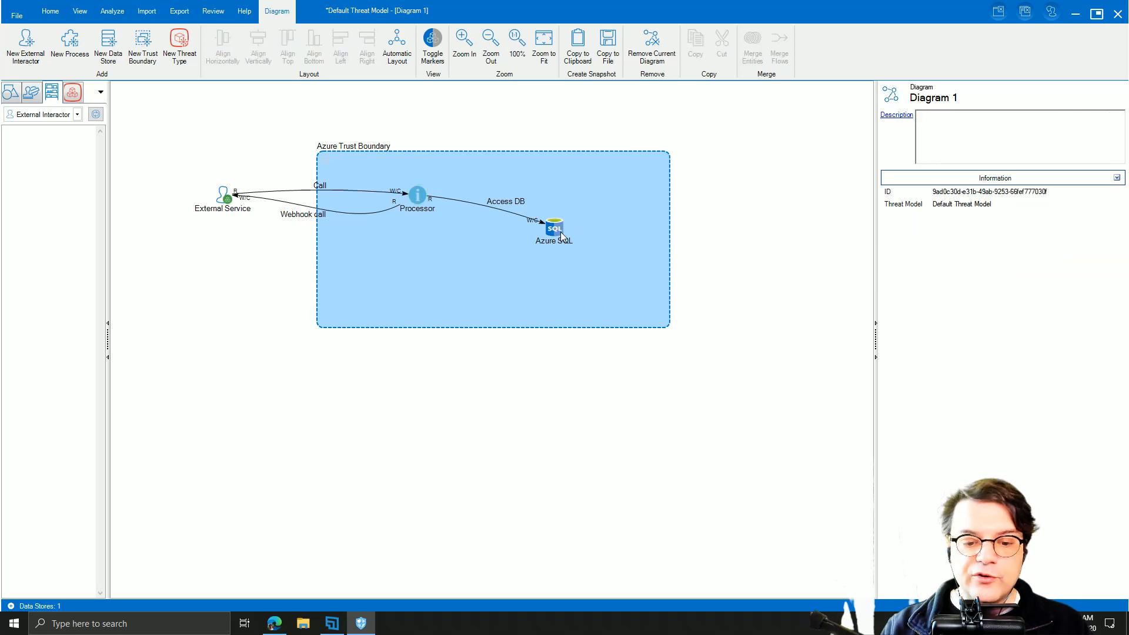
Examine which template the Azure SQL data store is based on.
click(559, 231)
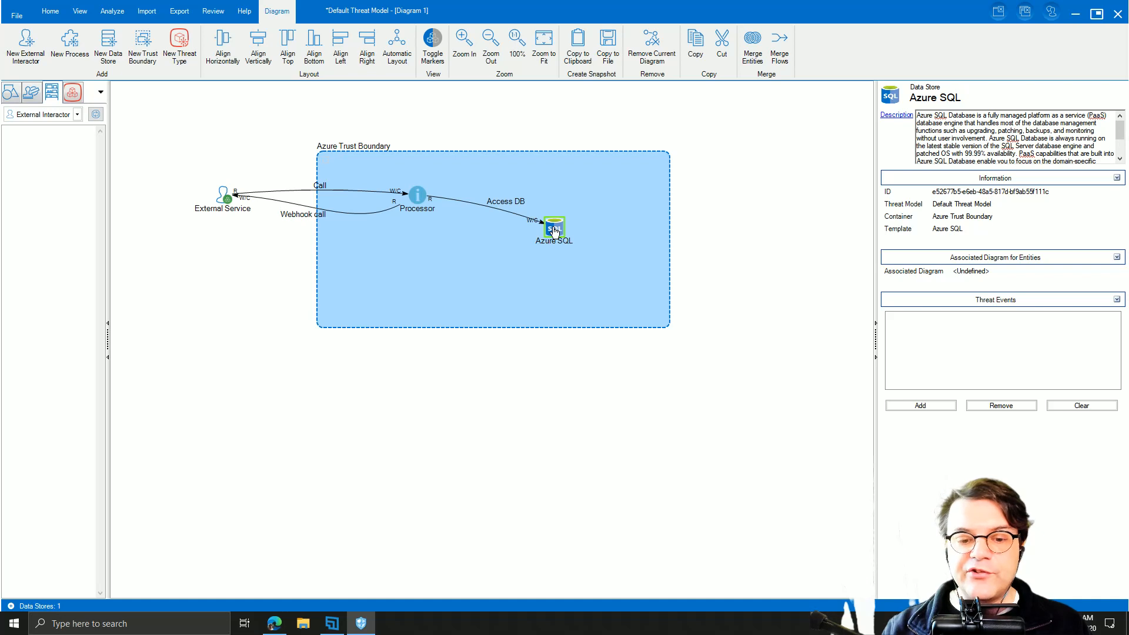
right_click(554, 231)
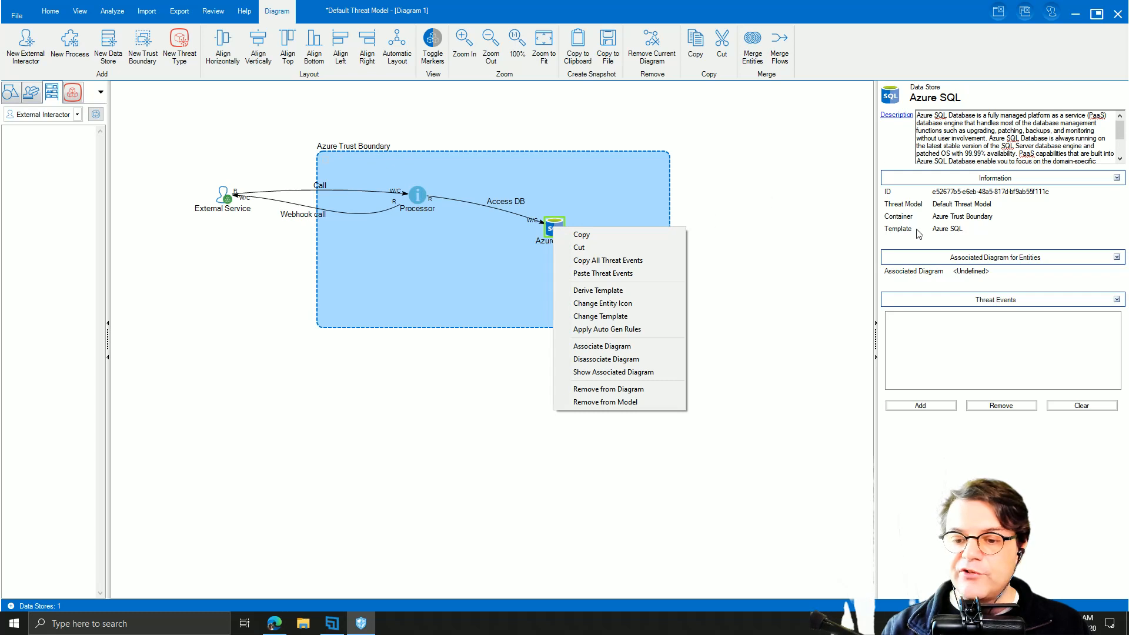
click(897, 231)
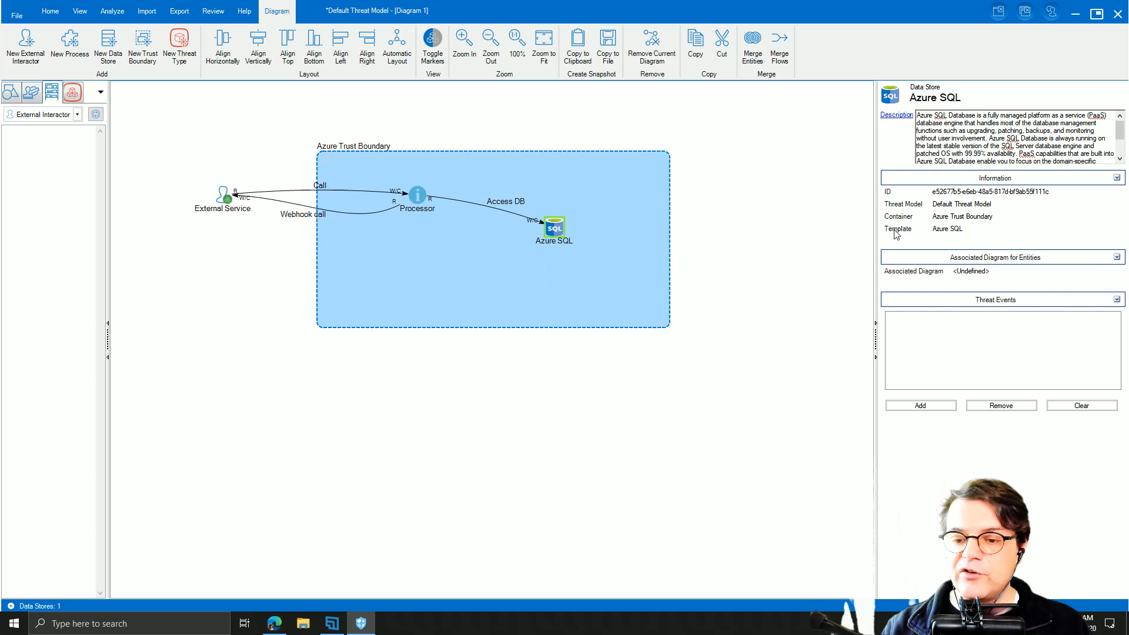
Change the Azure SQL data store's template to Cosmos DB and review its description.
right_click(557, 228)
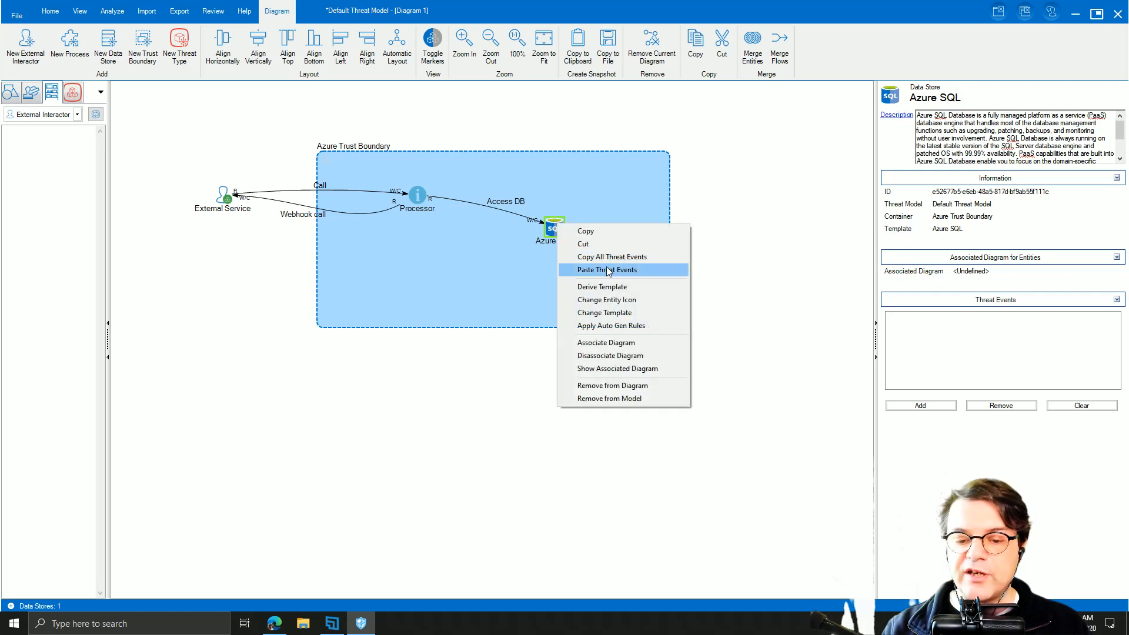
click(605, 312)
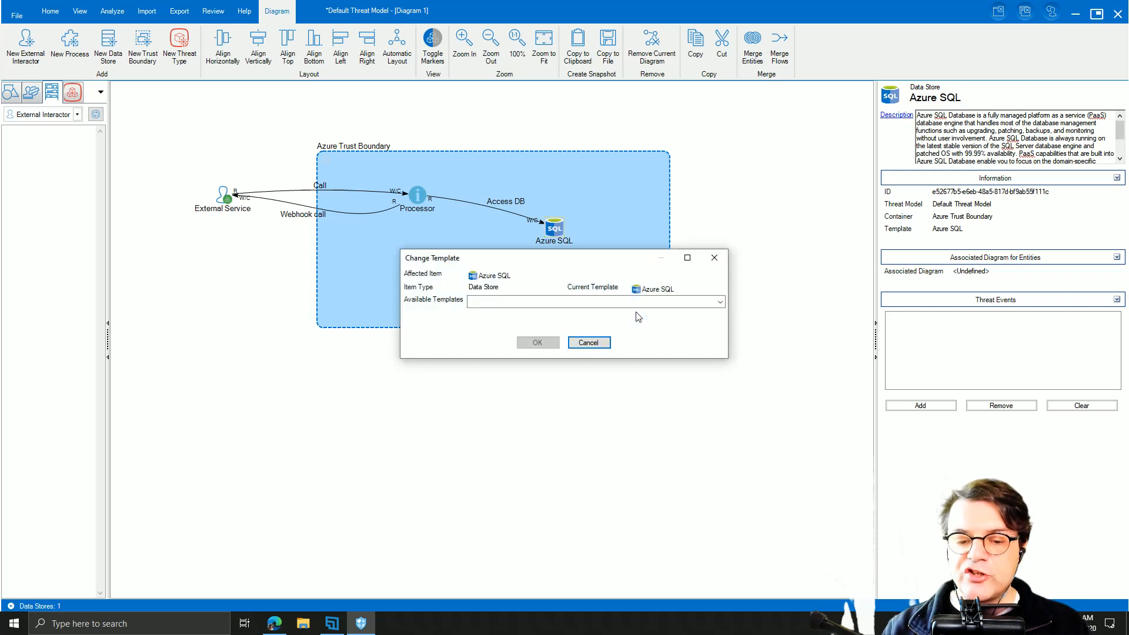
click(591, 303)
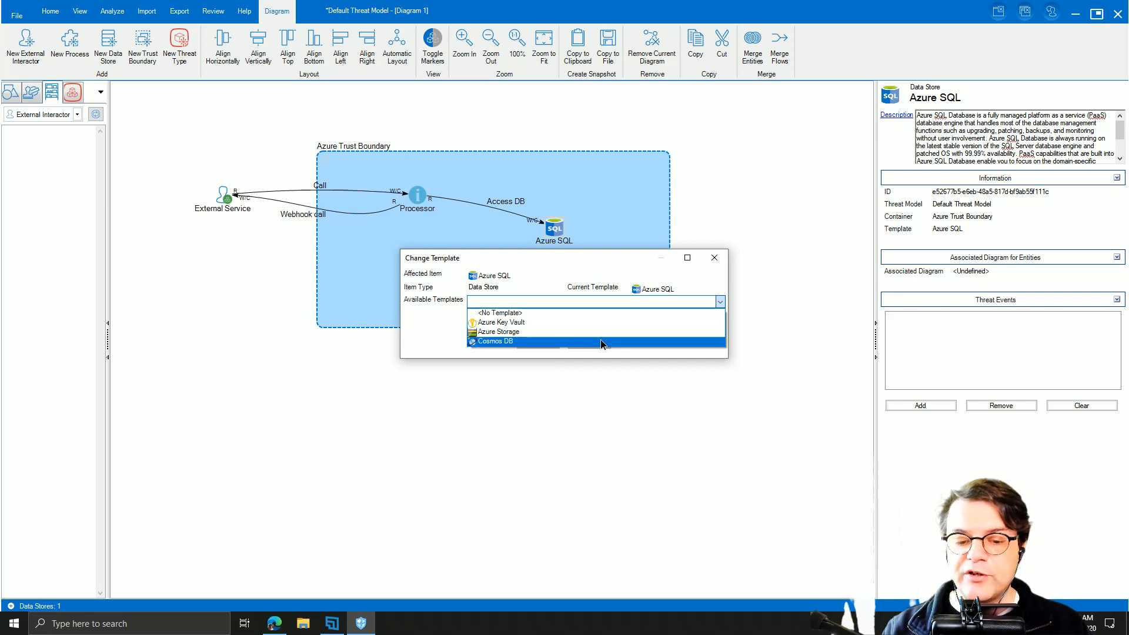
click(601, 342)
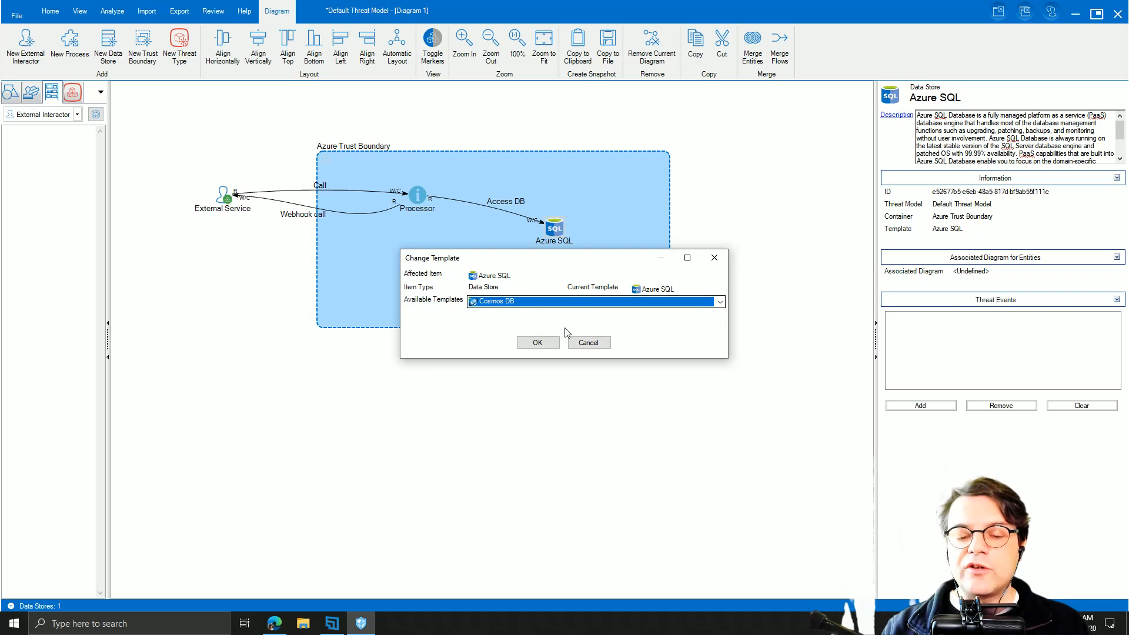
click(537, 342)
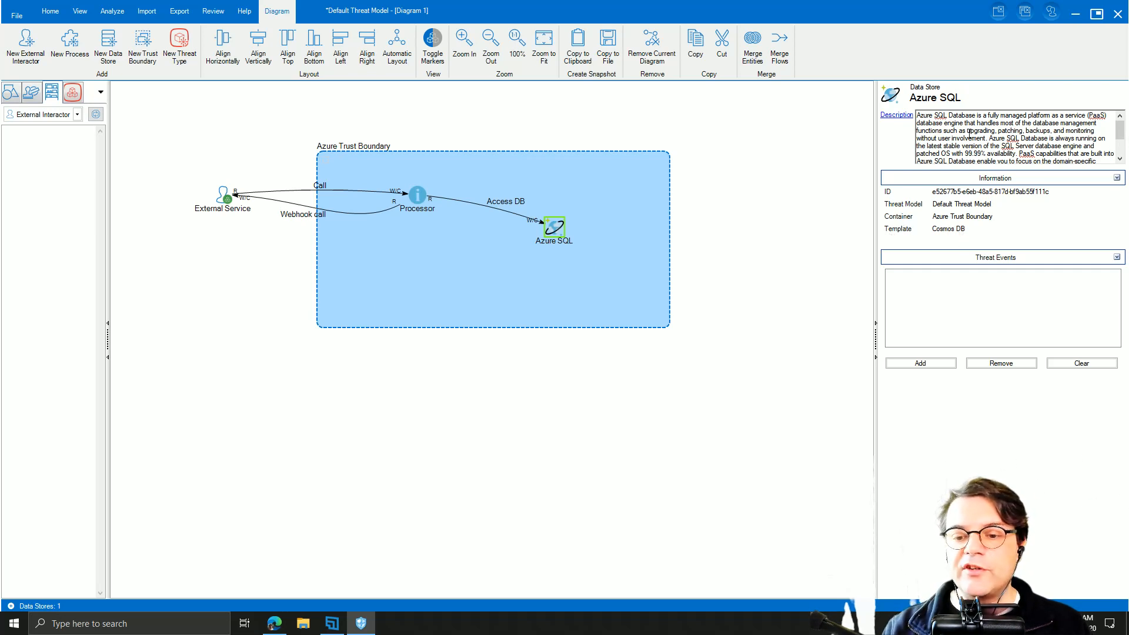
drag(971, 113, 980, 162)
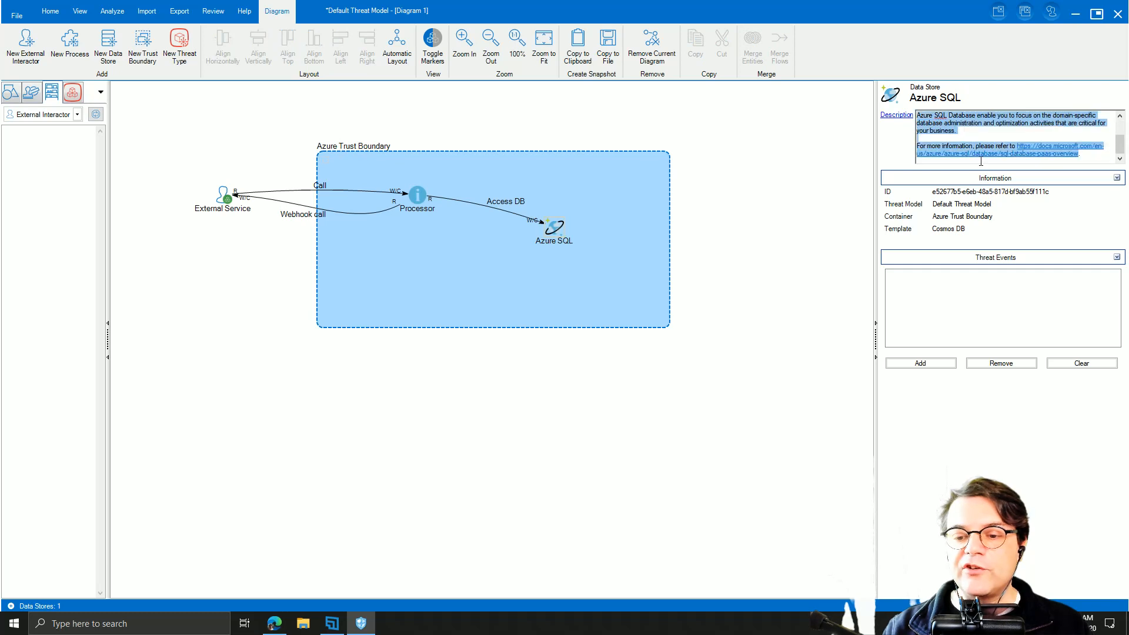
click(985, 115)
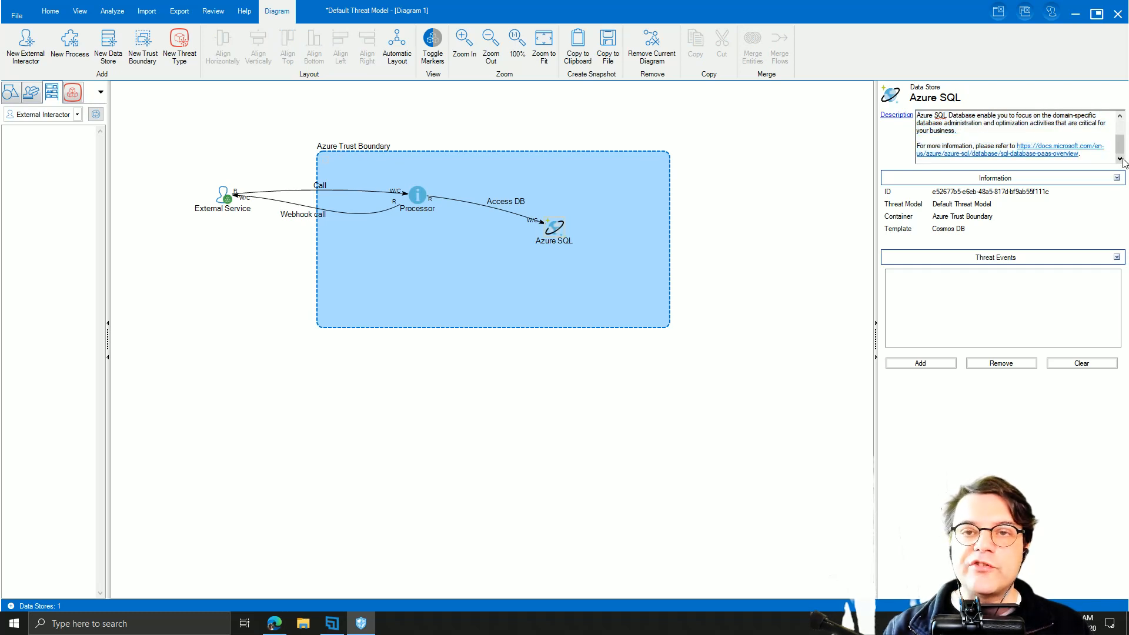